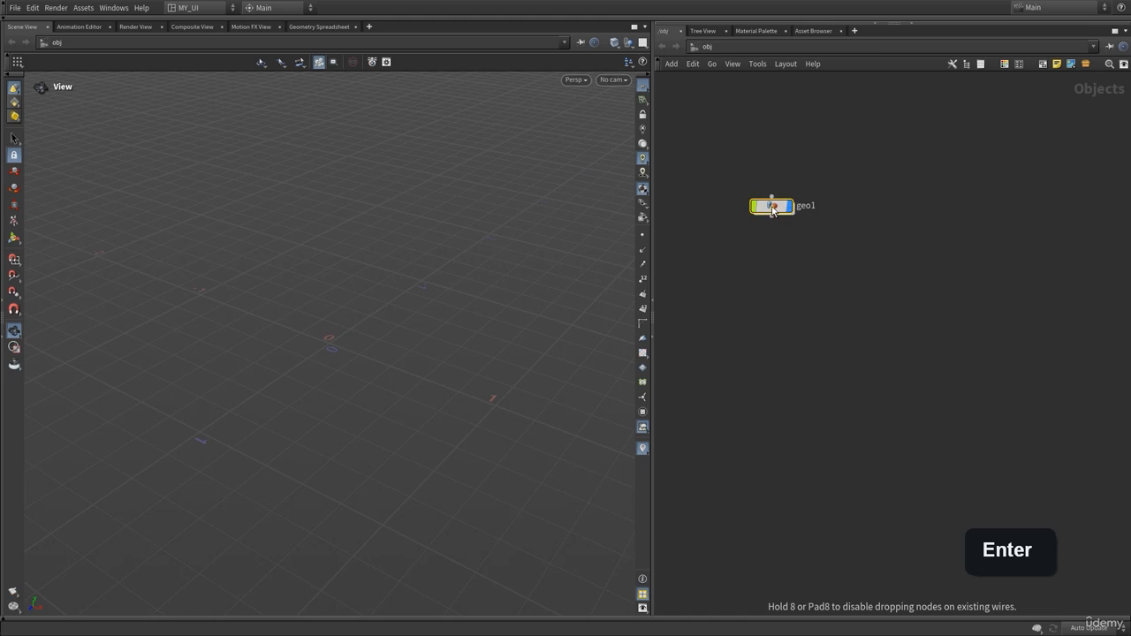
Dive into geo1 and add a Sphere (Polygons) node, sphere1, to its network
key("Return")
key("Tab")
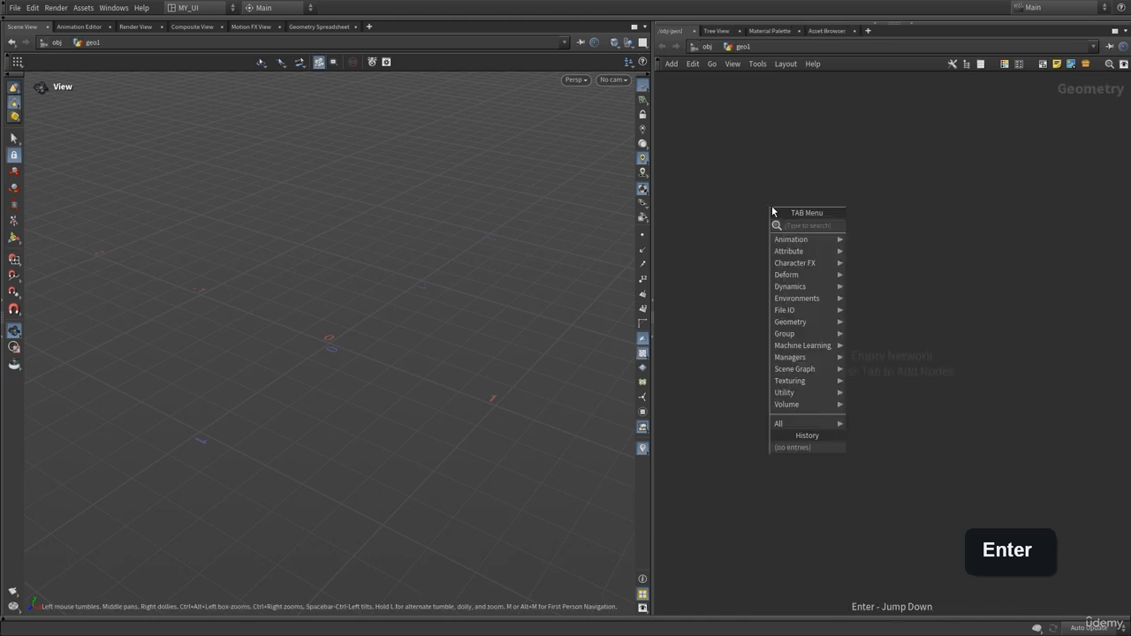
type("spher")
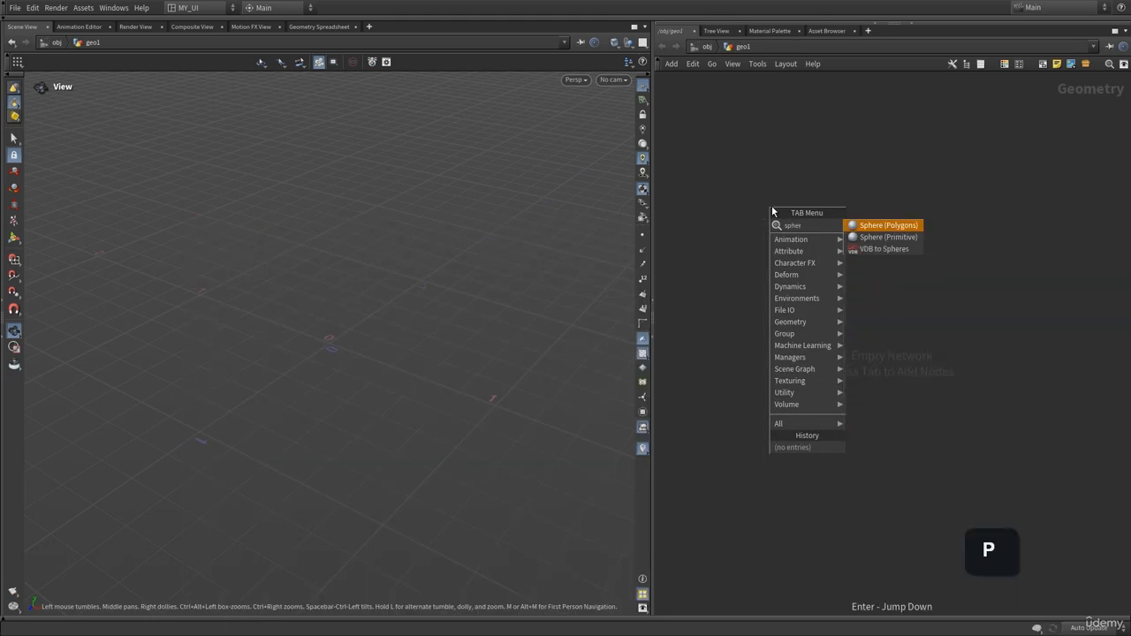
key("Return")
left_click(771, 209)
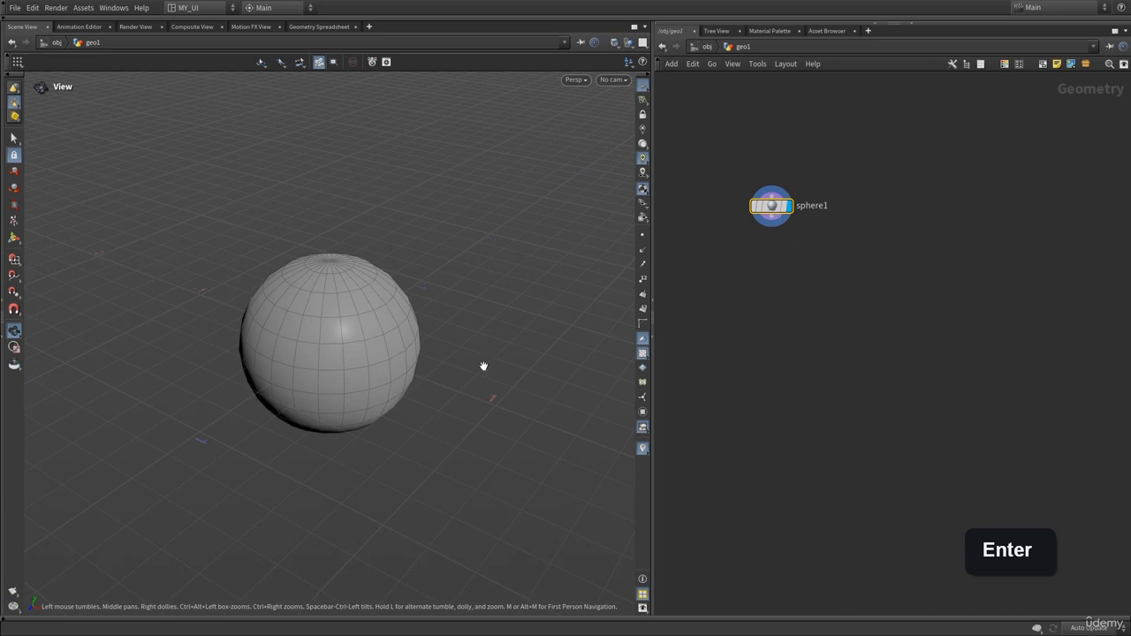
left_click_drag(340, 327, 337, 358)
Create a POP Network wired from sphere1, set its display flag, and step inside popnet
key("Tab")
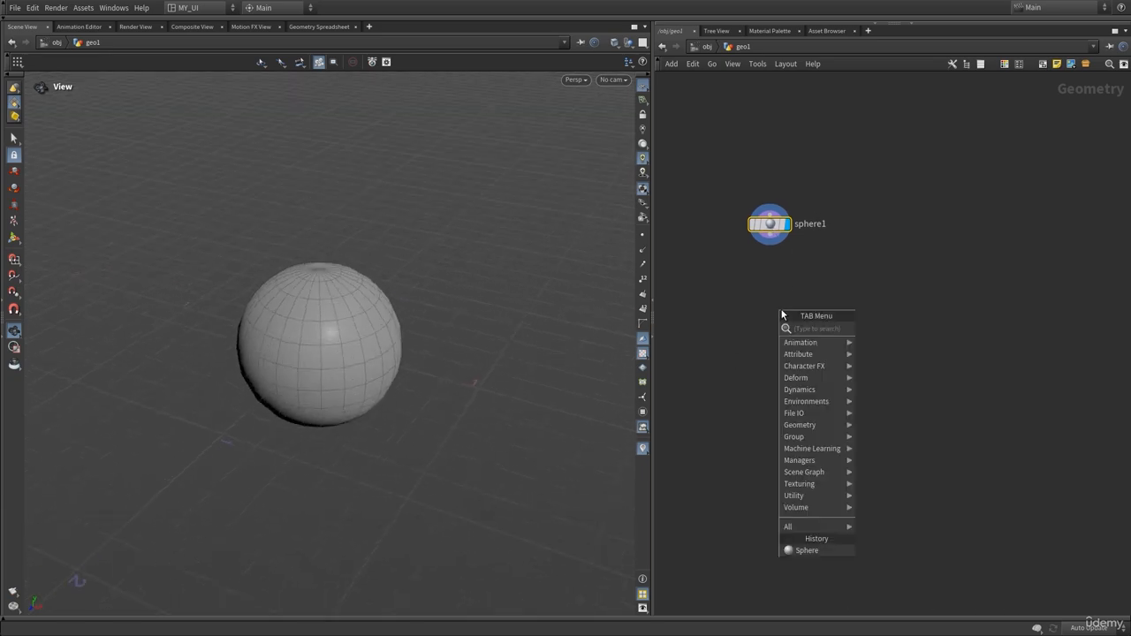
type("pop")
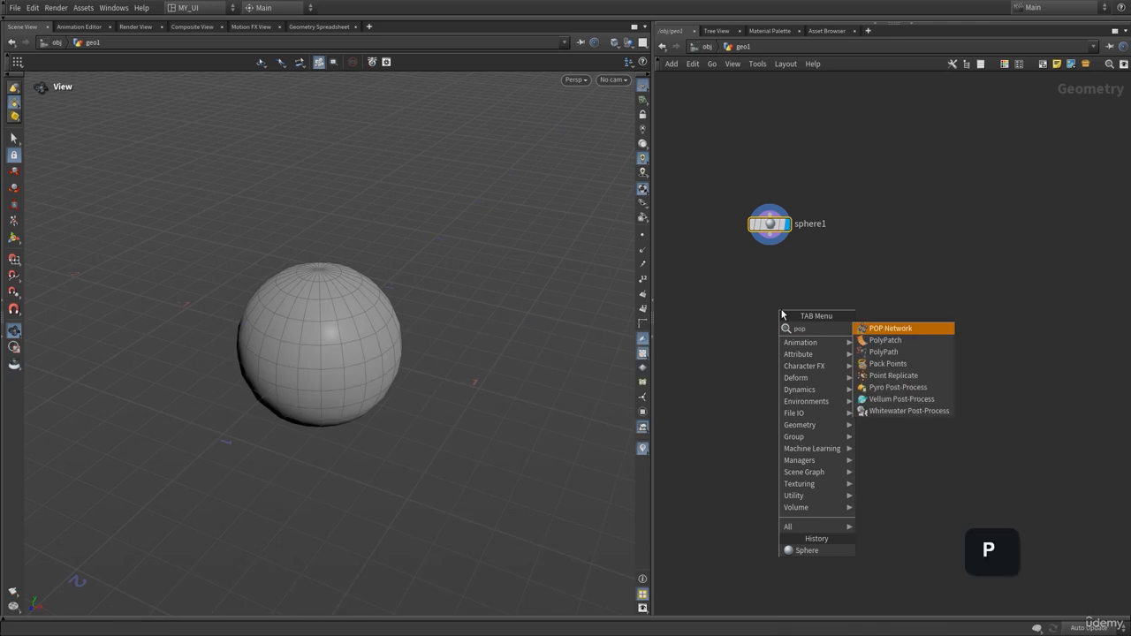
key("Return")
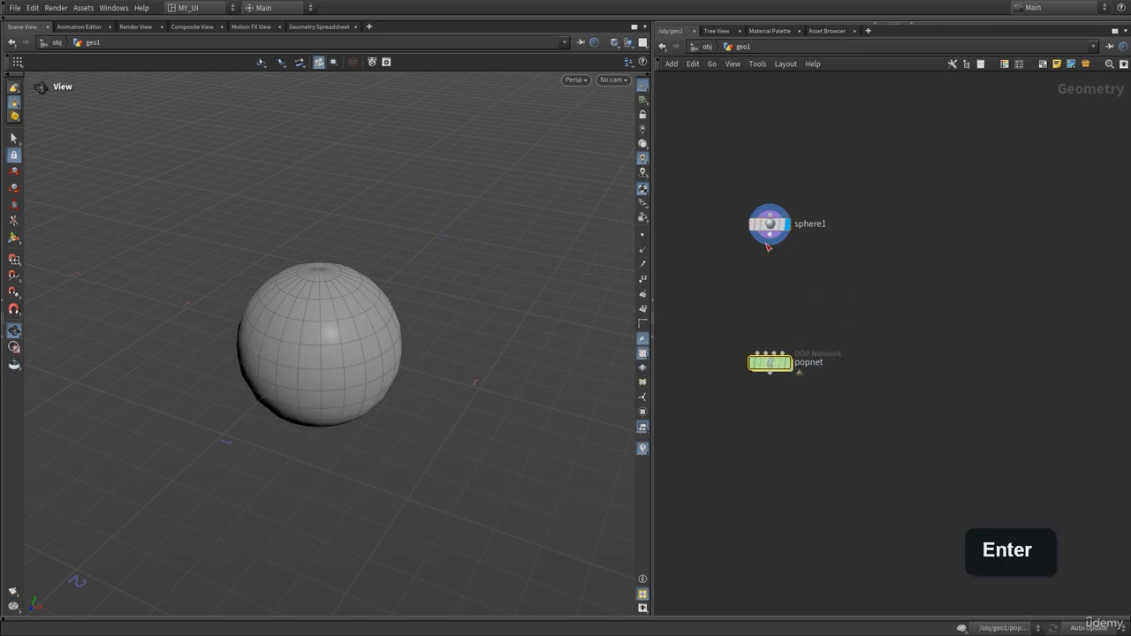
left_click_drag(751, 299, 756, 351)
left_click(791, 342)
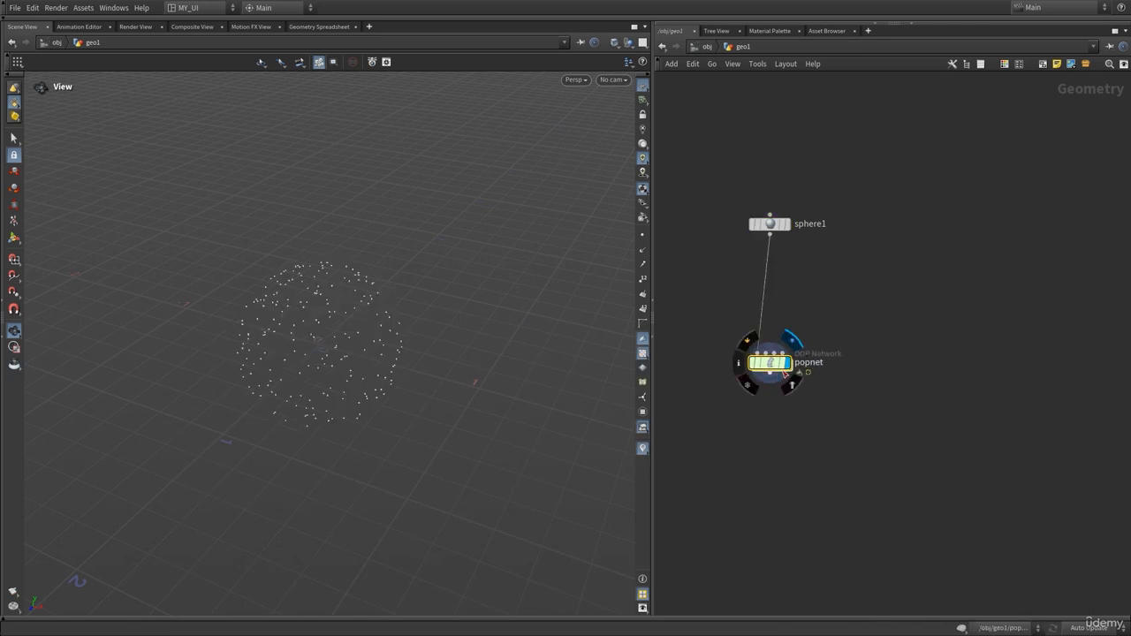
mouse_move(763, 370)
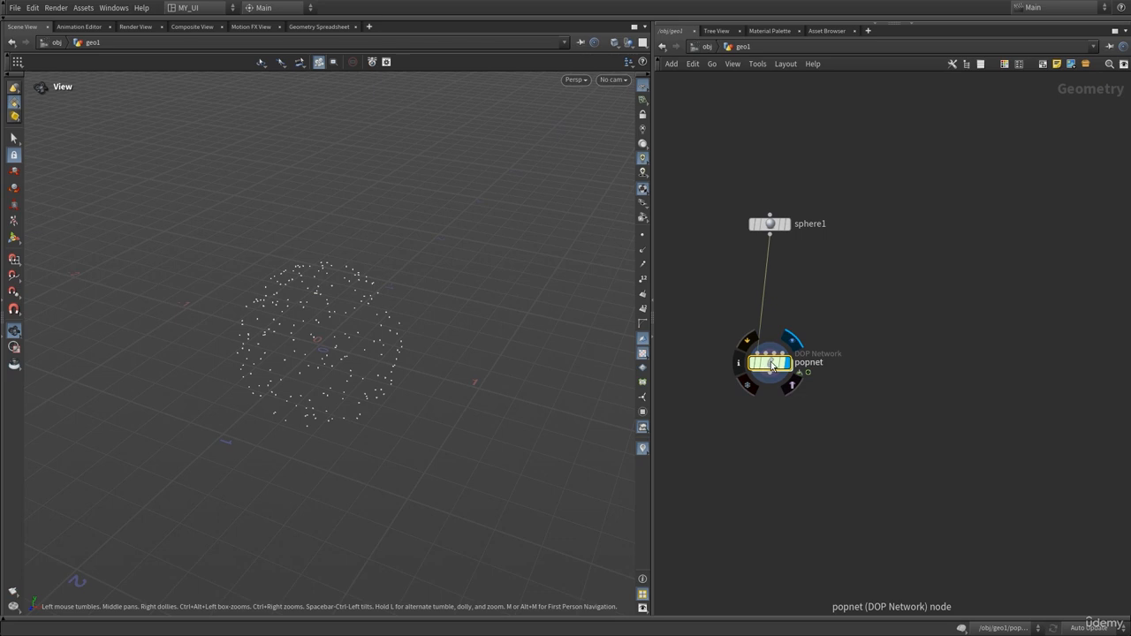
double_click(770, 362)
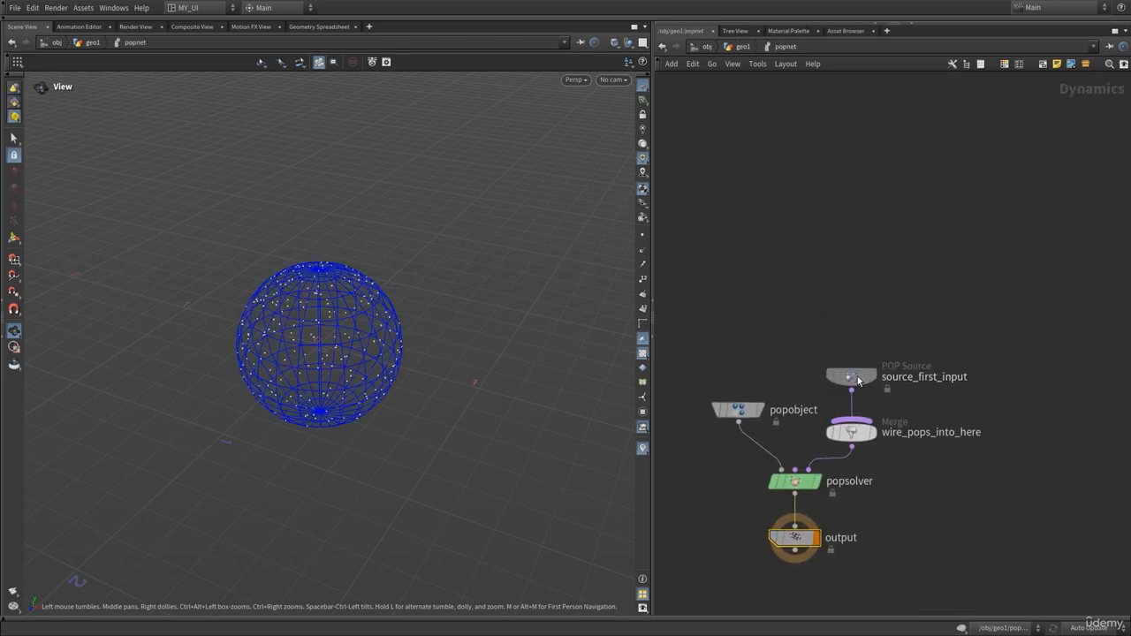
Raise source_first_input's Const. Birth Rate to 288136 on its Birth tab
left_click_drag(857, 380, 841, 212)
key("p")
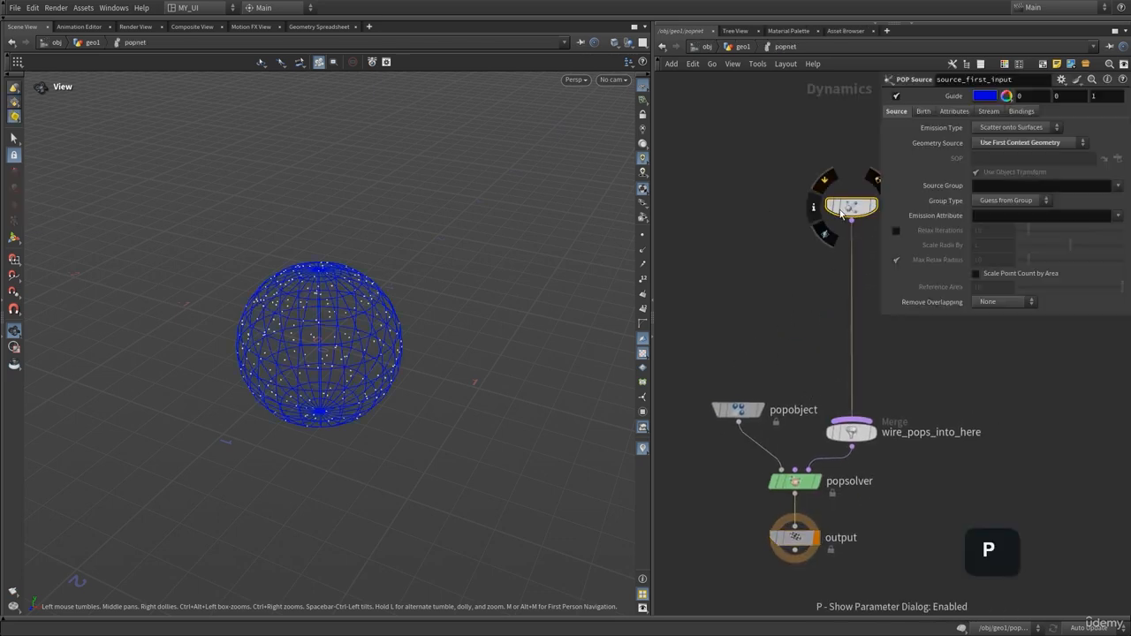
middle_click_drag(730, 198, 702, 228)
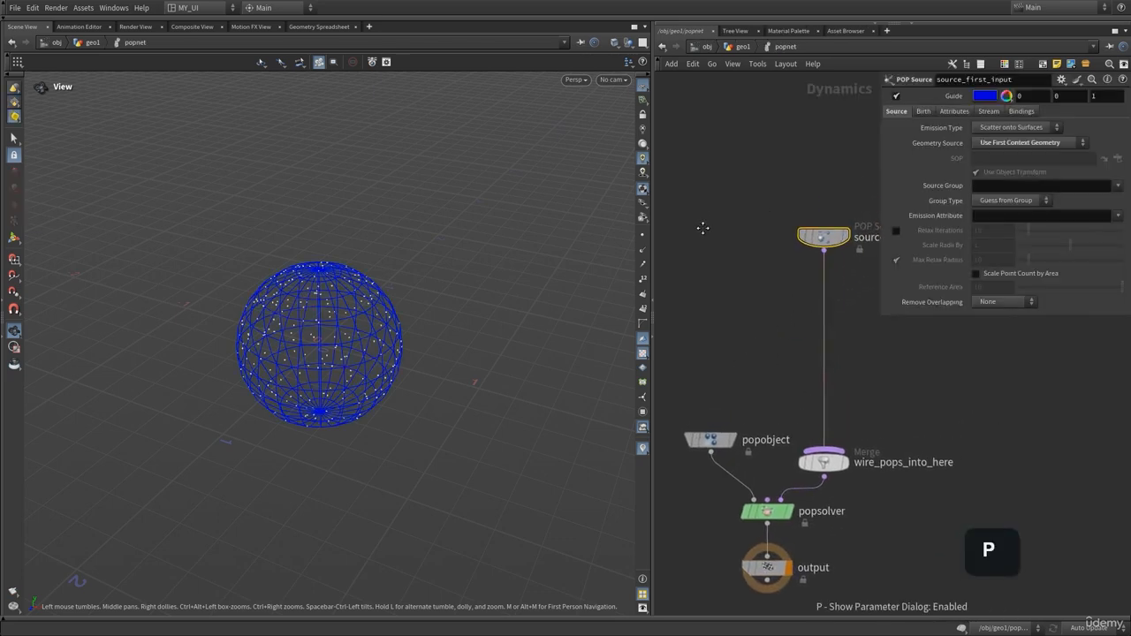
left_click(922, 111)
left_click_drag(1021, 173, 1048, 177)
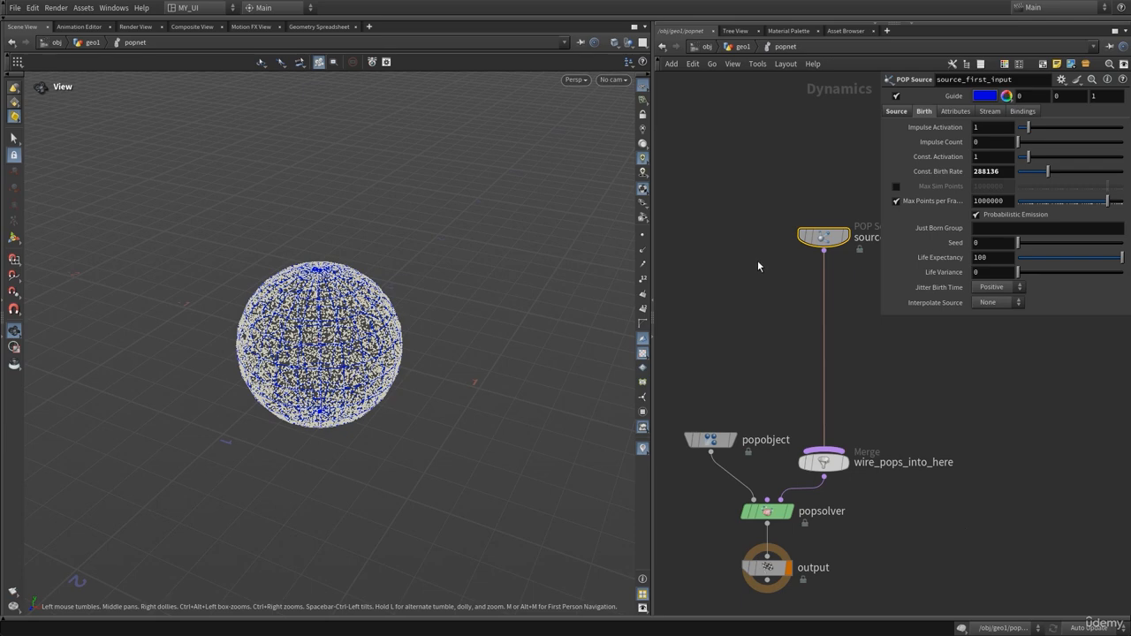
Show the playbar, play the dense particle simulation, and rewind to frame 1
middle_click_drag(759, 266, 728, 296)
key("Up")
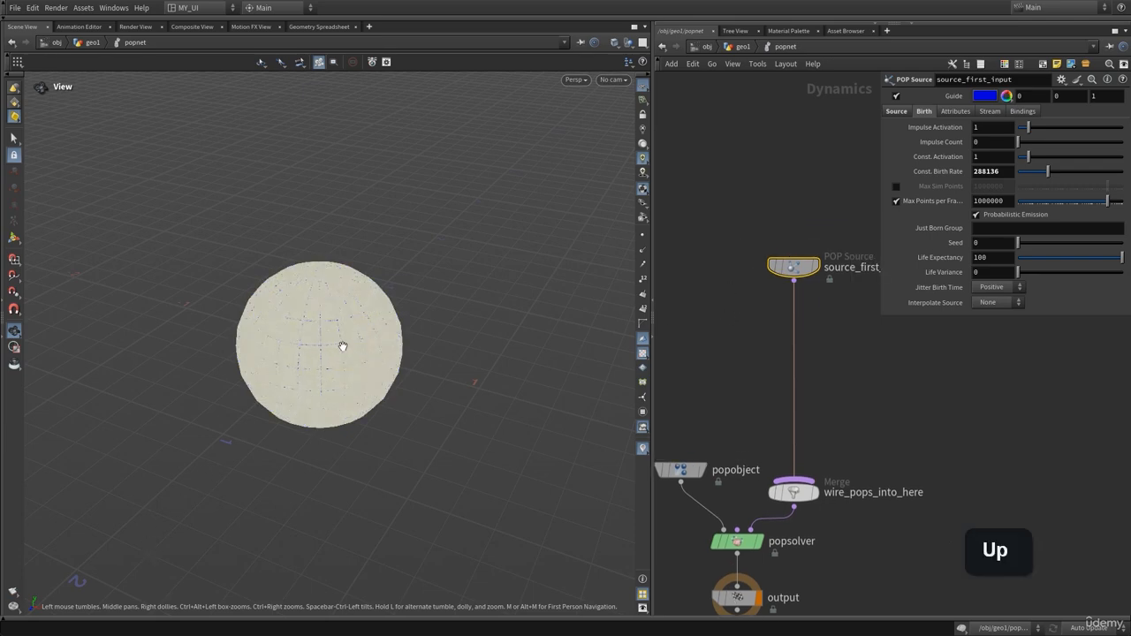
left_click(41, 625)
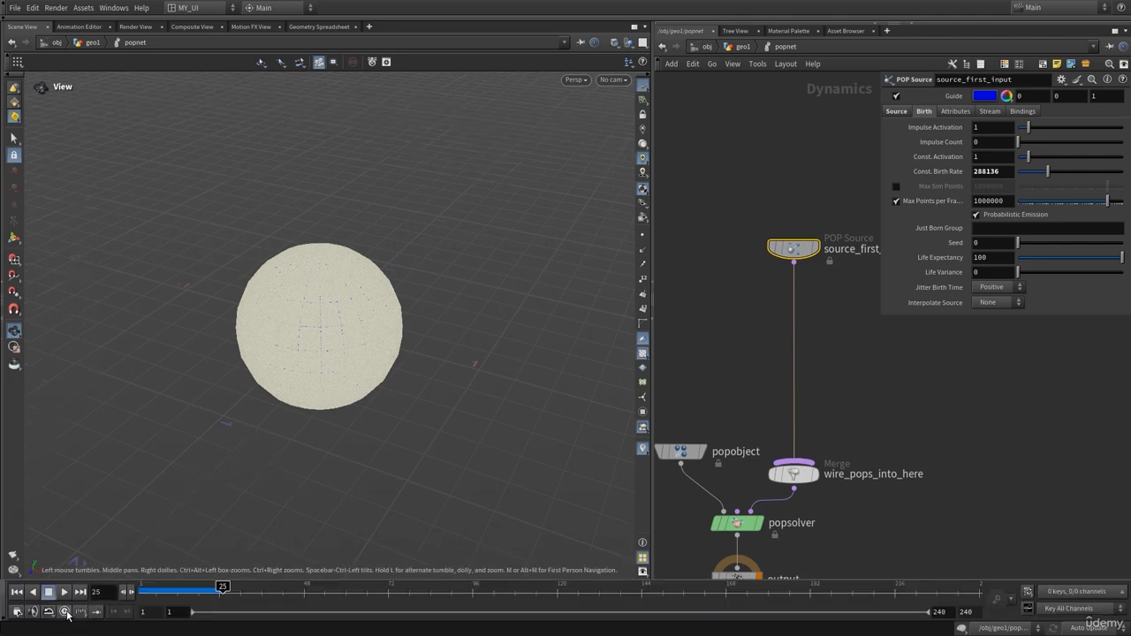
key("Up")
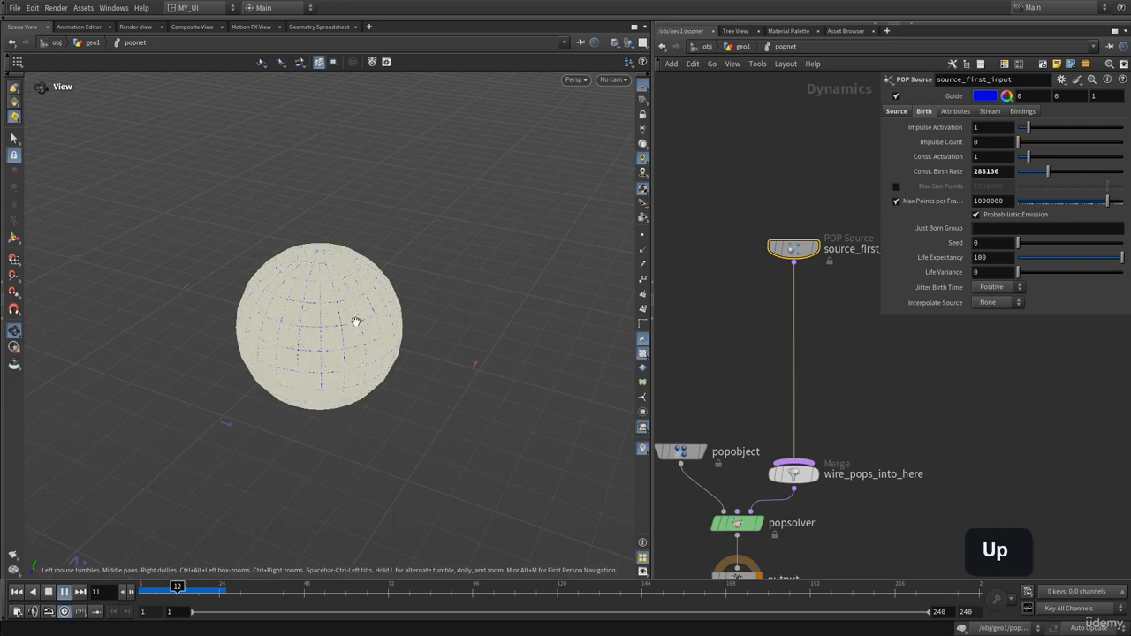
key("ctrl+Up")
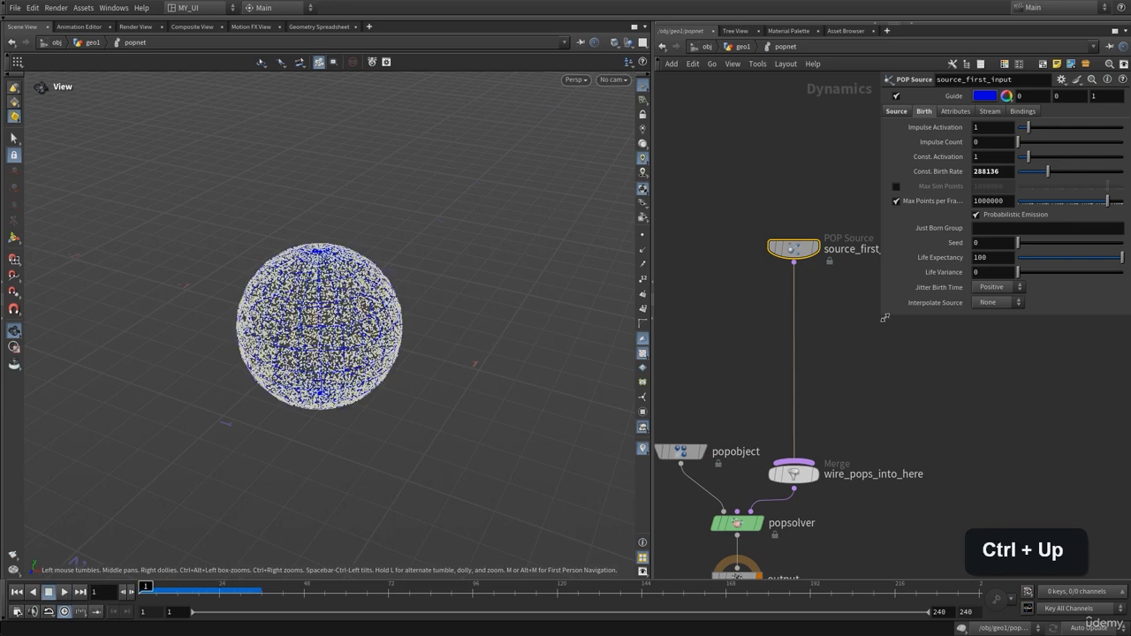
middle_click_drag(885, 317, 831, 334)
Insert a POP Wind node on the source-to-merge wire with noise Amplitude 1
key("p")
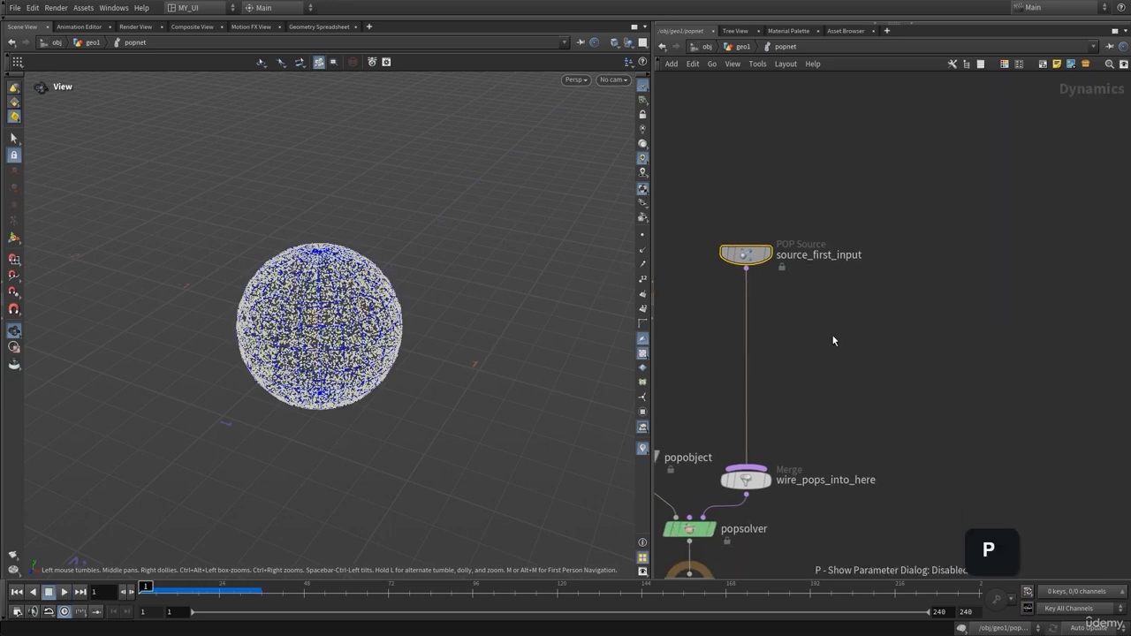
key("Tab")
type("p")
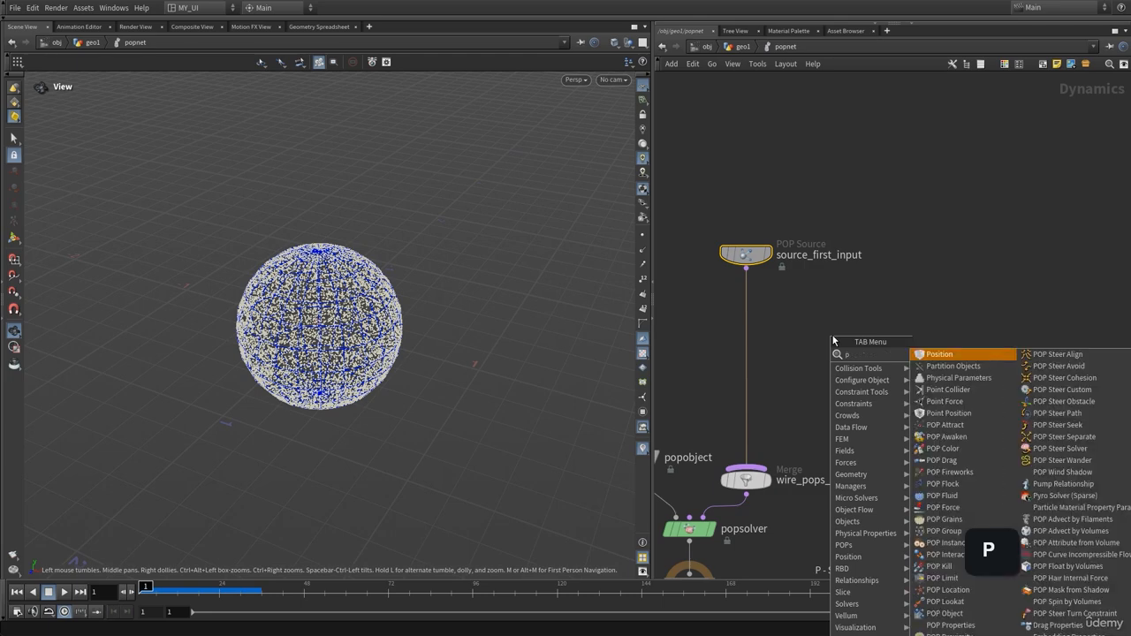
type("opw")
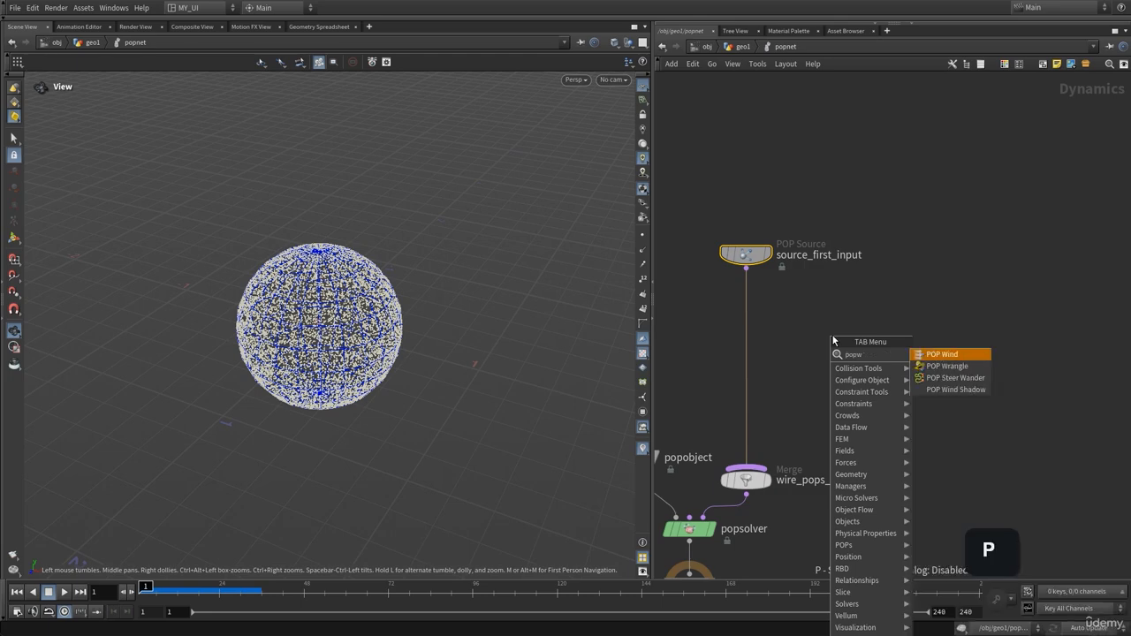
key("Return")
left_click(751, 325)
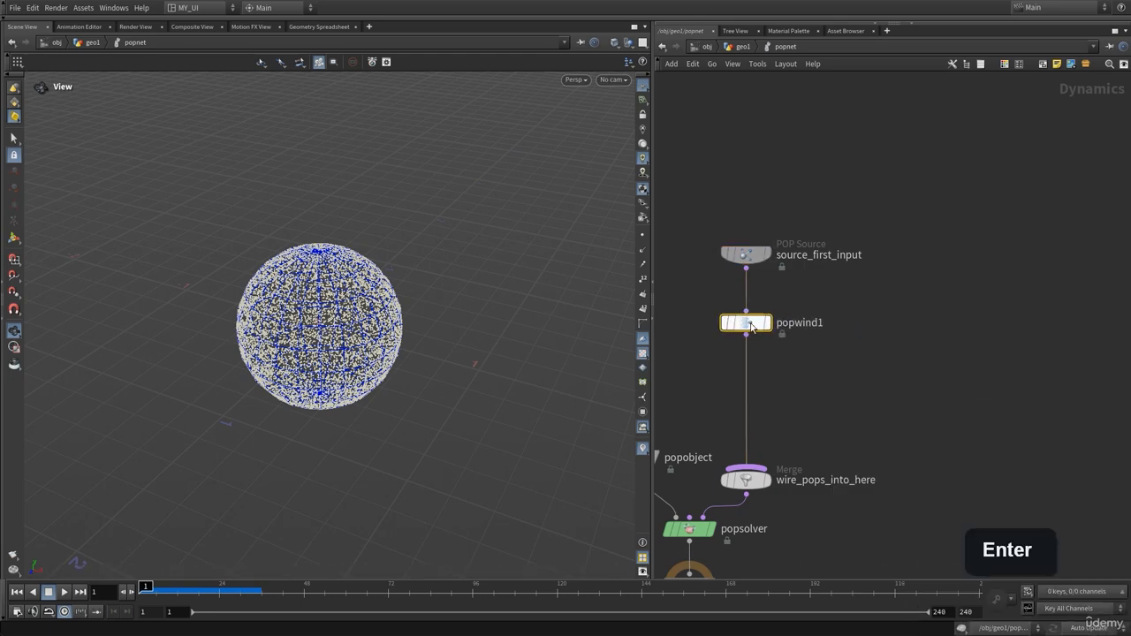
key("p")
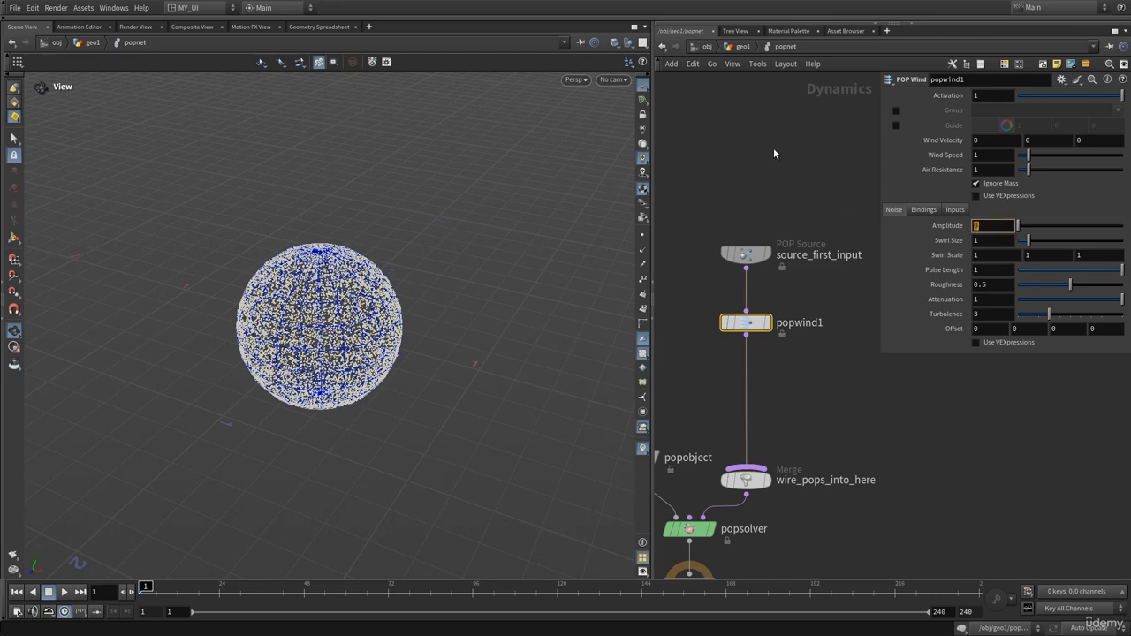
type("1")
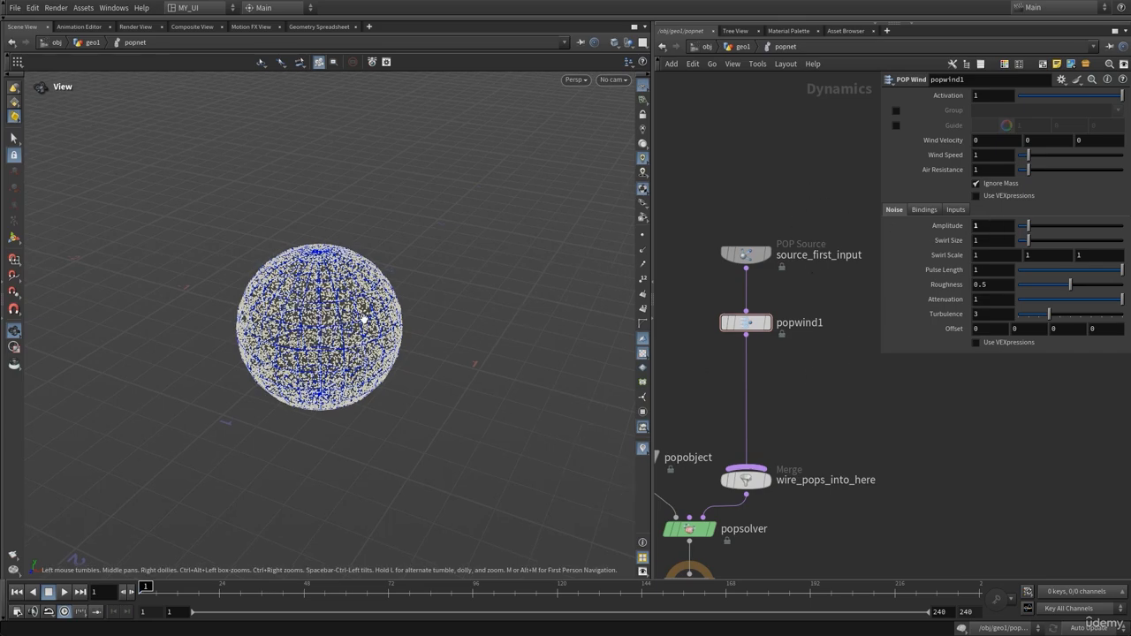
Play the wind-driven simulation, orbit around the particles, then rewind and replay
key("Up")
scroll(364, 319, "down", 3)
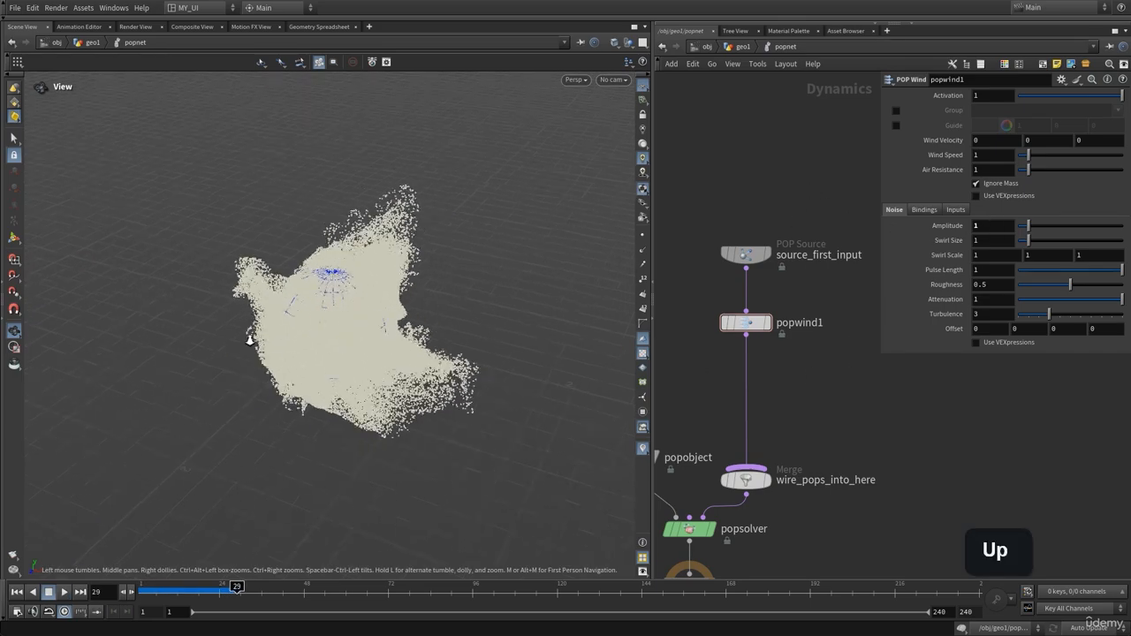
left_click_drag(250, 338, 350, 288)
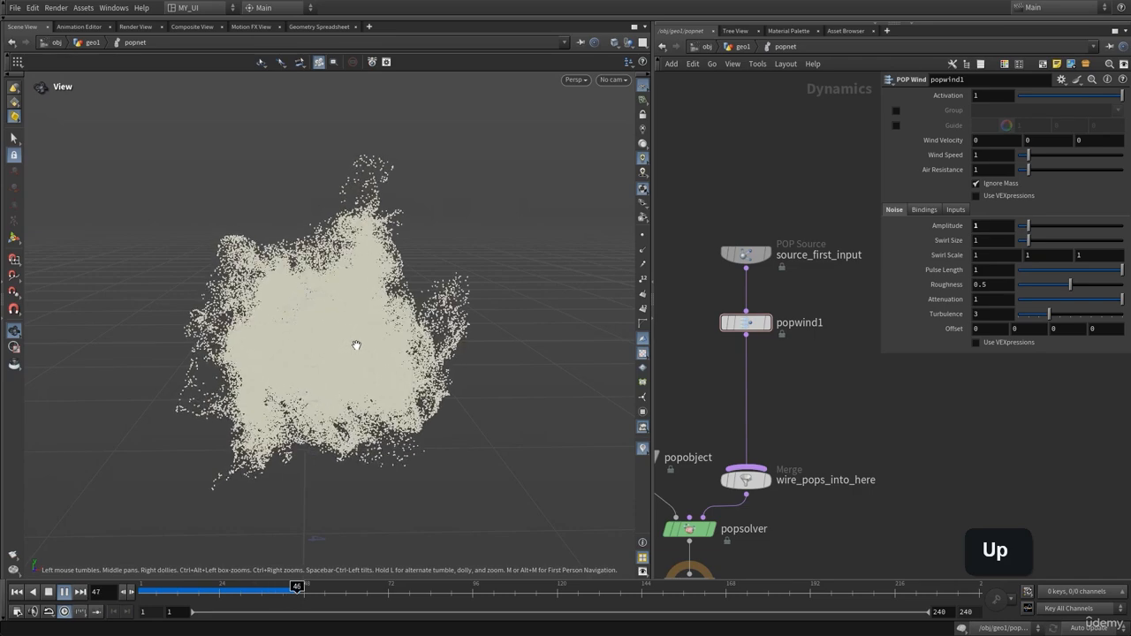
key("Up")
left_click_drag(356, 346, 310, 326)
key("ctrl+Up")
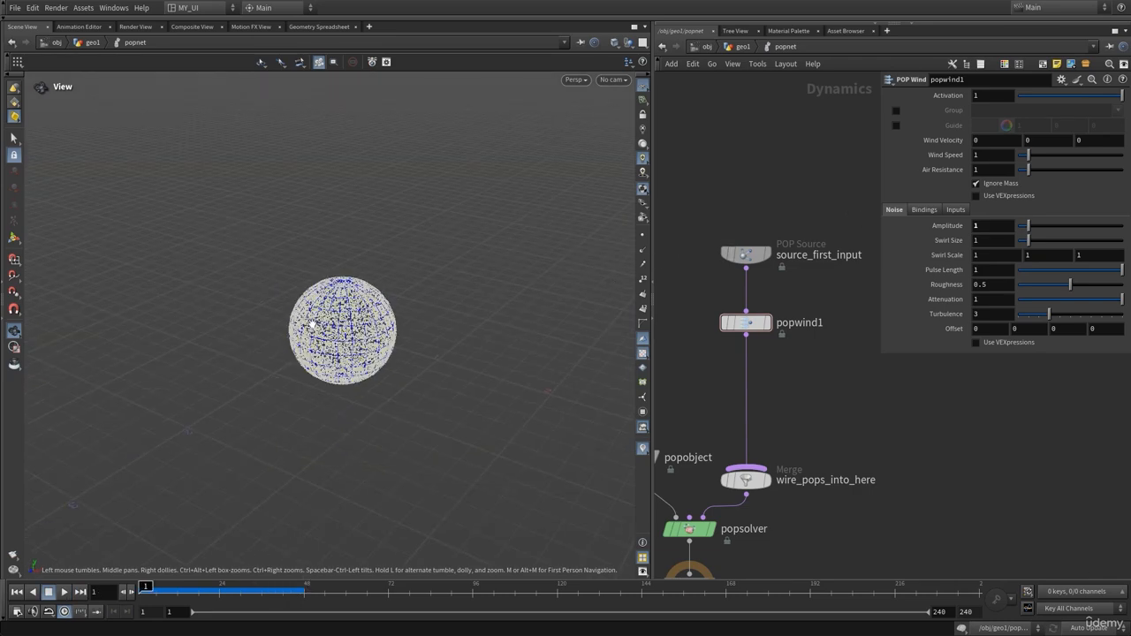
key("Up")
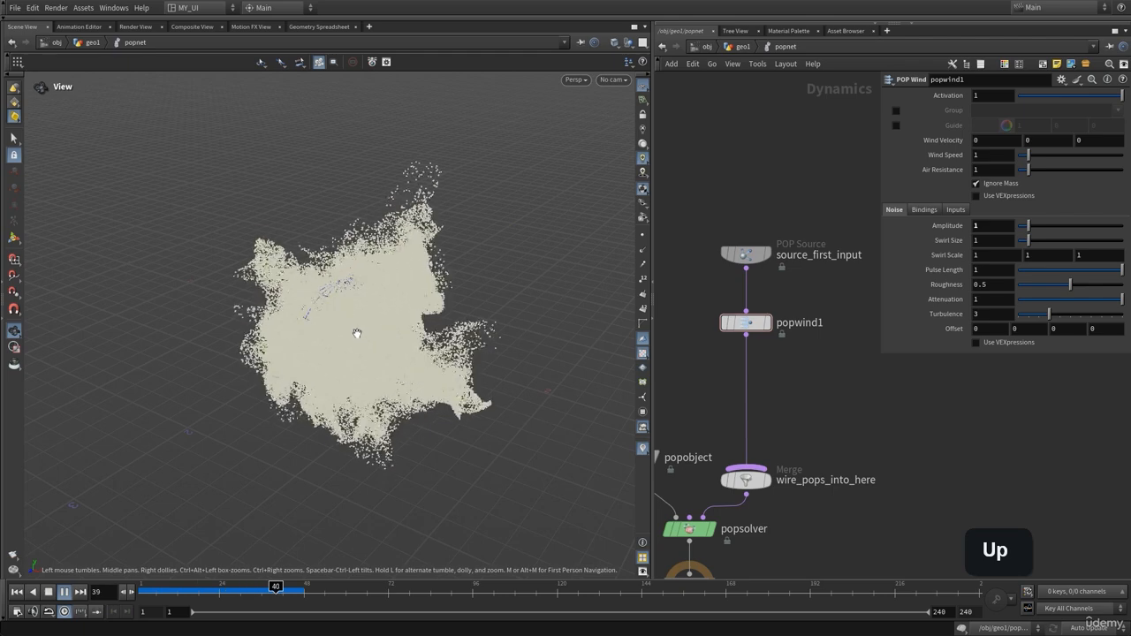
Set popwind1's Swirl Size to 2.77 and play the simulation to see larger swirls
key("ctrl+Up")
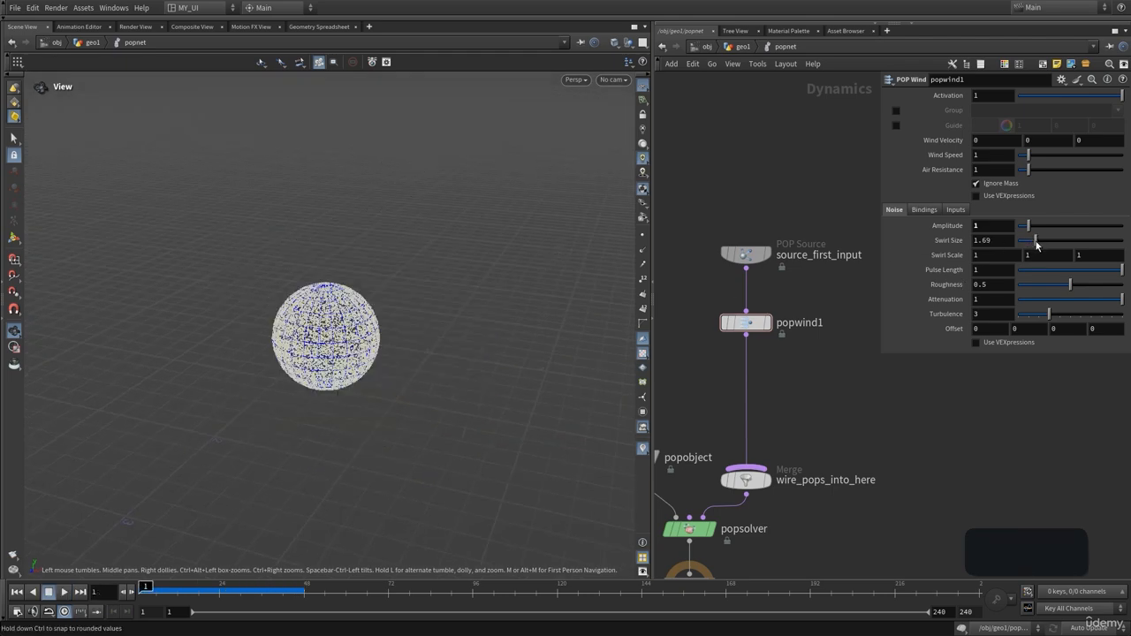
left_click_drag(1039, 242, 1044, 246)
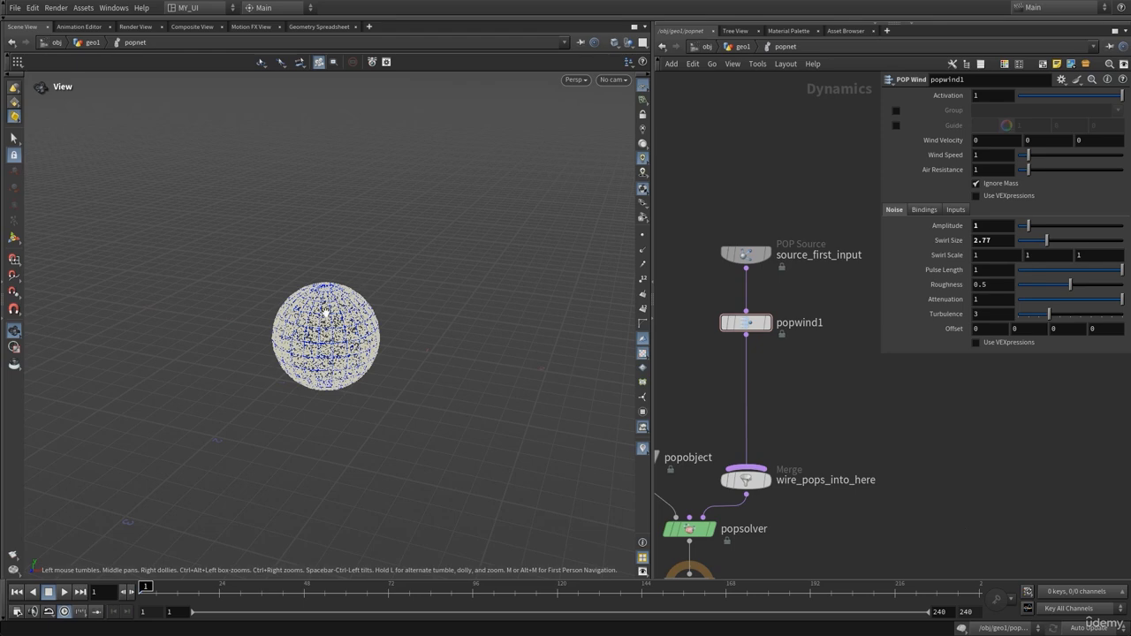
key("Up")
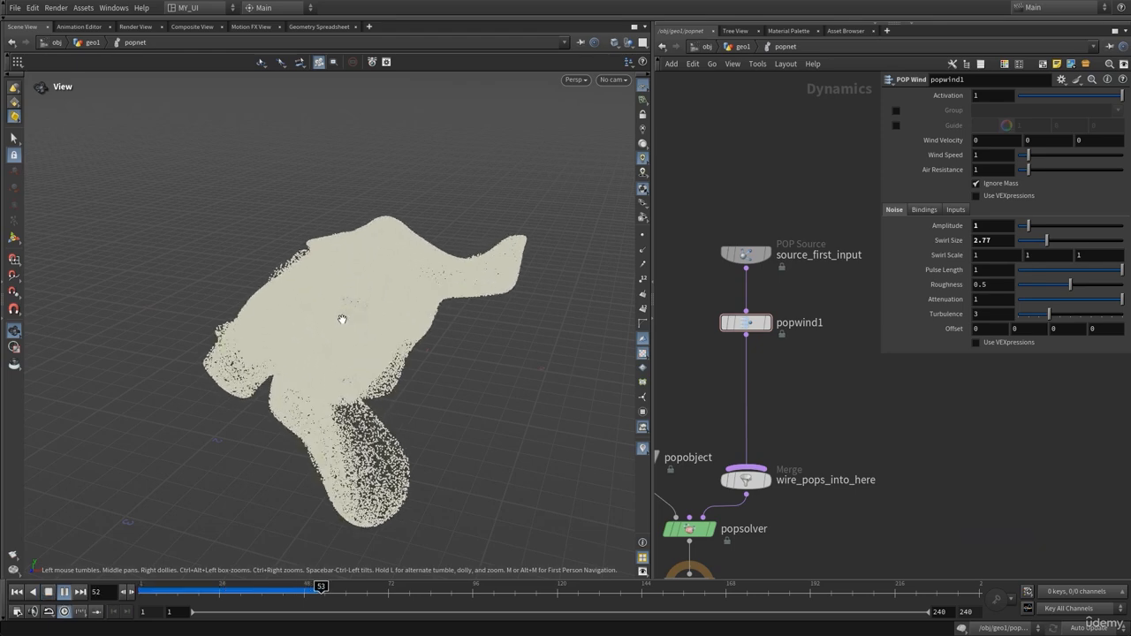
key("Up")
left_click_drag(349, 319, 413, 302)
key("ctrl+Up")
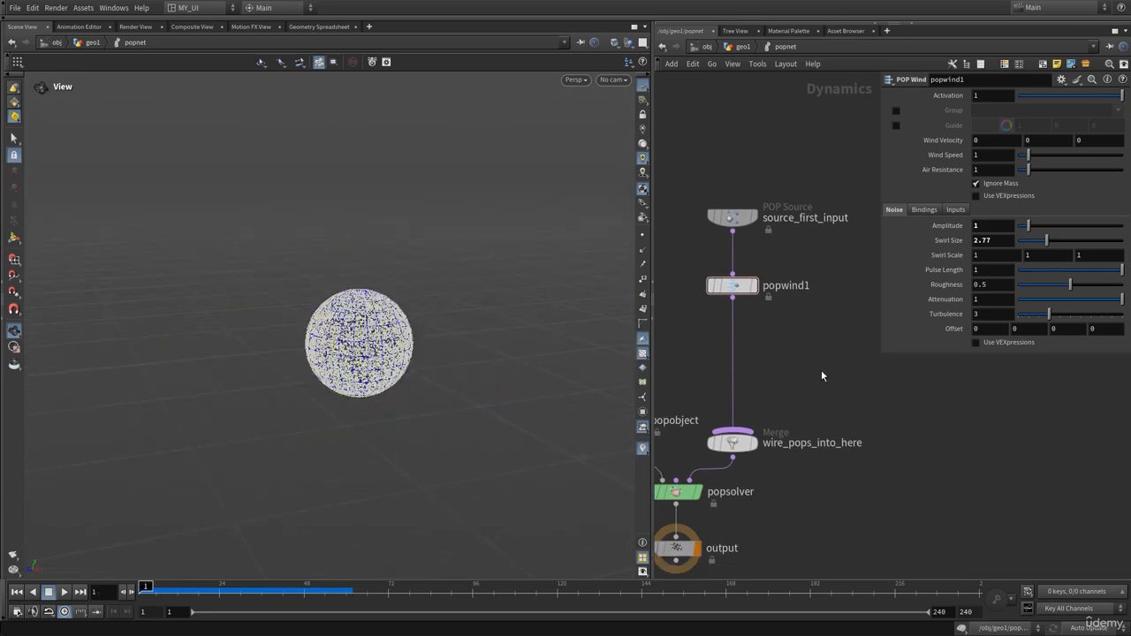
Insert popwind2 below popwind1 and set its Amplitude to 1
key("Tab")
type("popw")
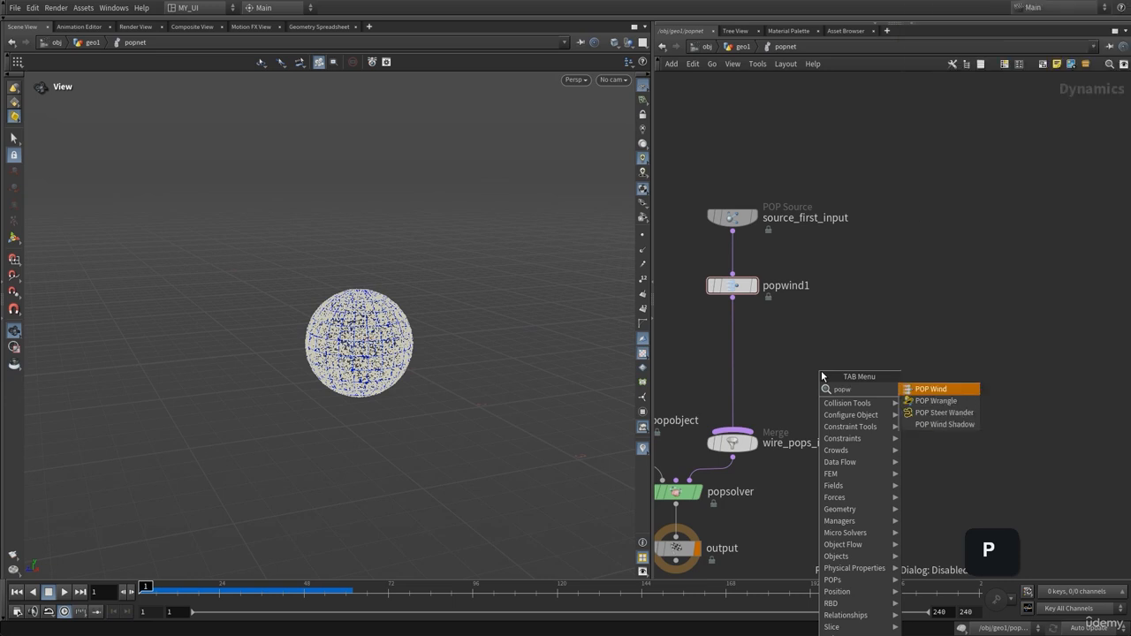
key("Return")
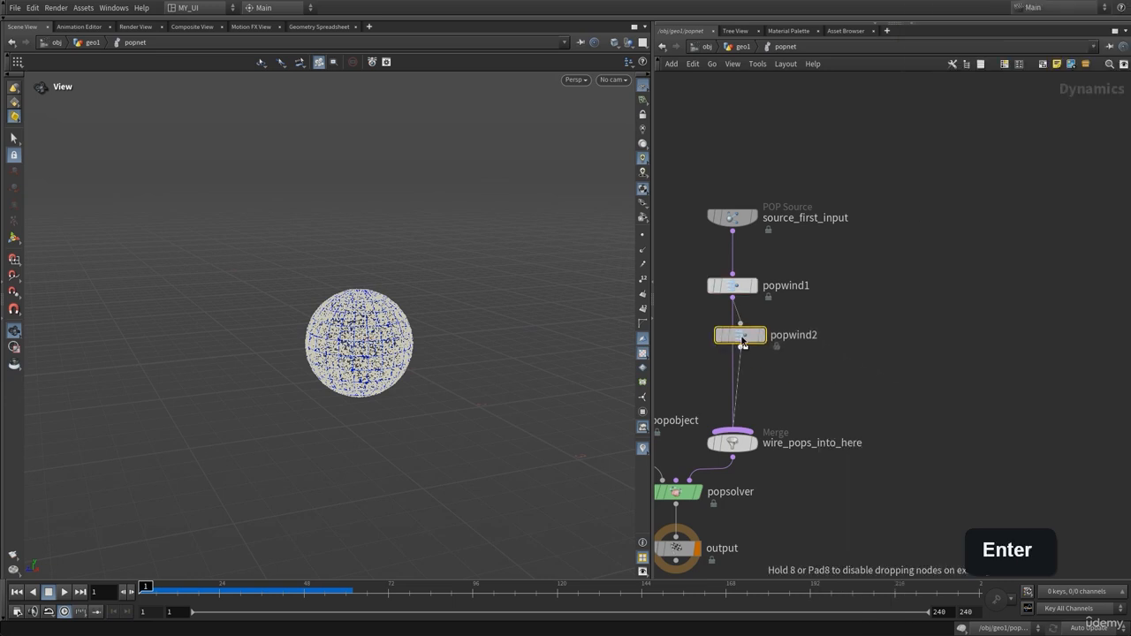
left_click(739, 342)
key("p")
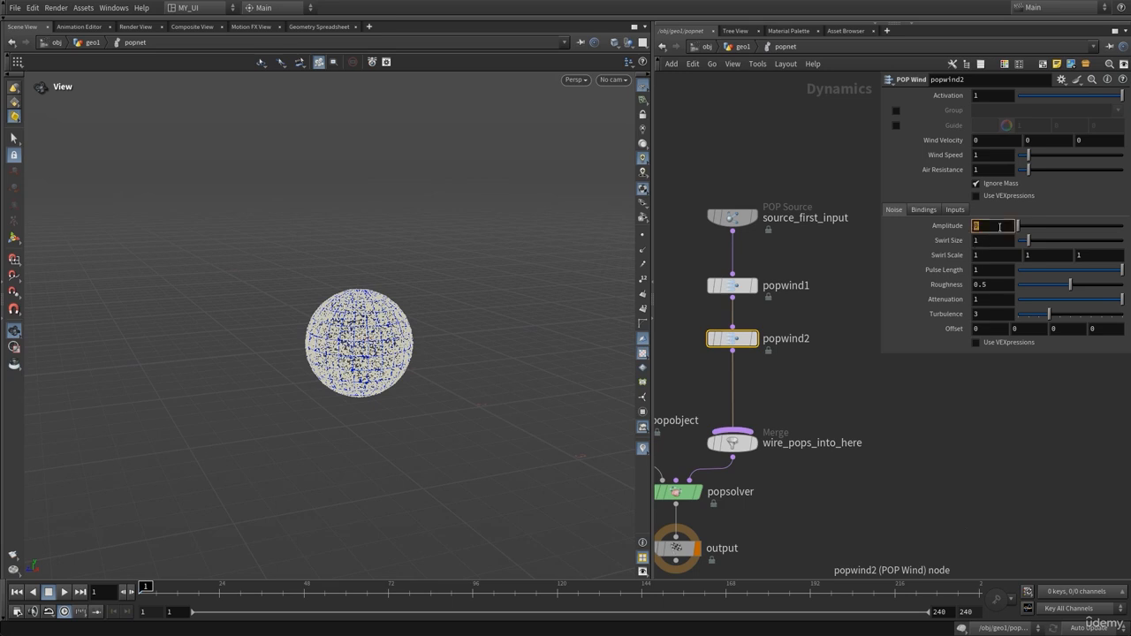
type("1")
Play the simulation to frame 50 and orbit around the spreading particle cloud
key("Up")
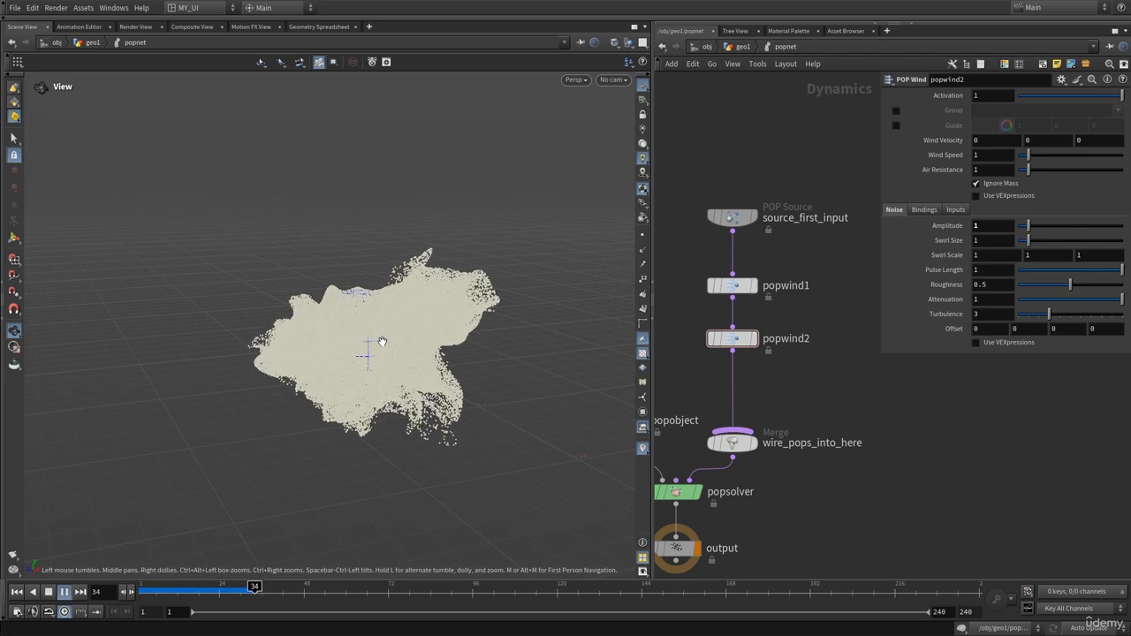
key("Up")
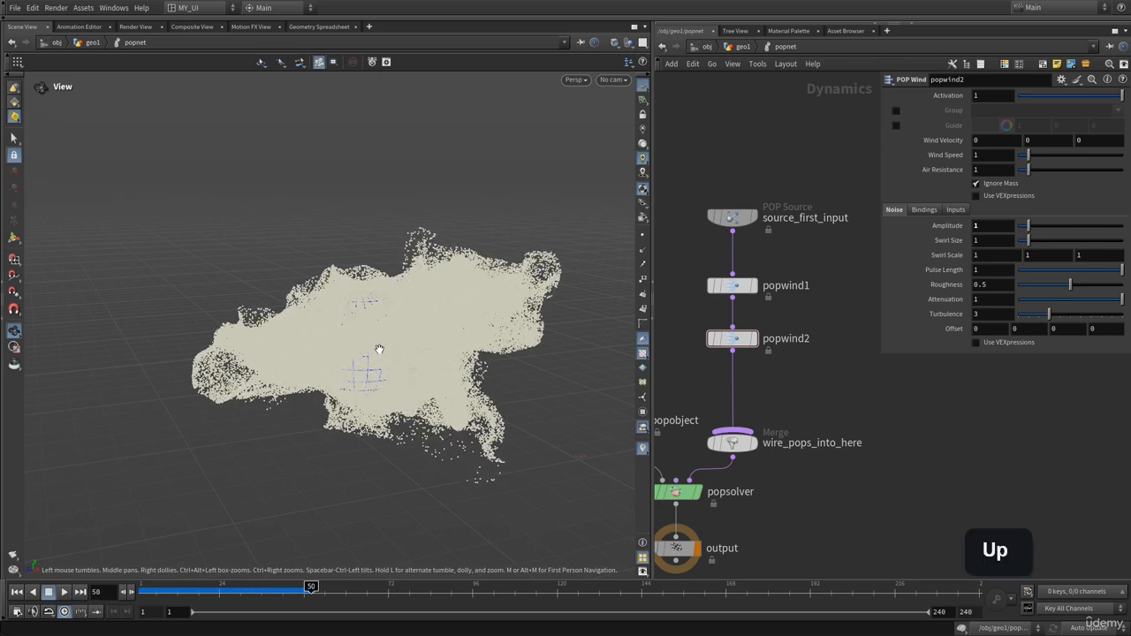
left_click_drag(375, 389, 381, 365)
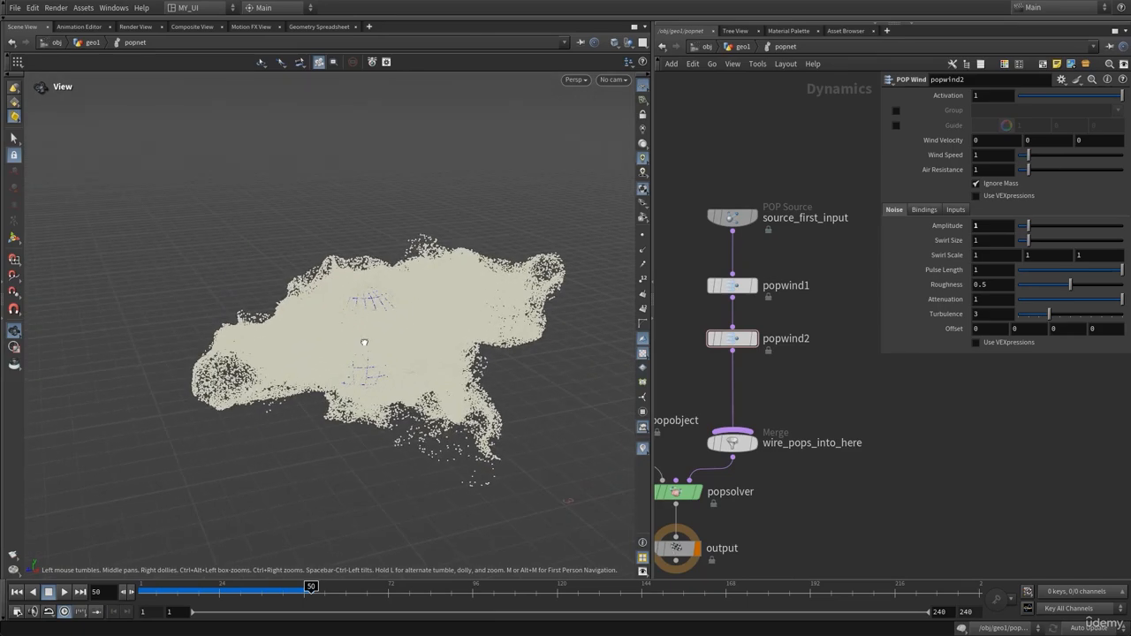
key("Up")
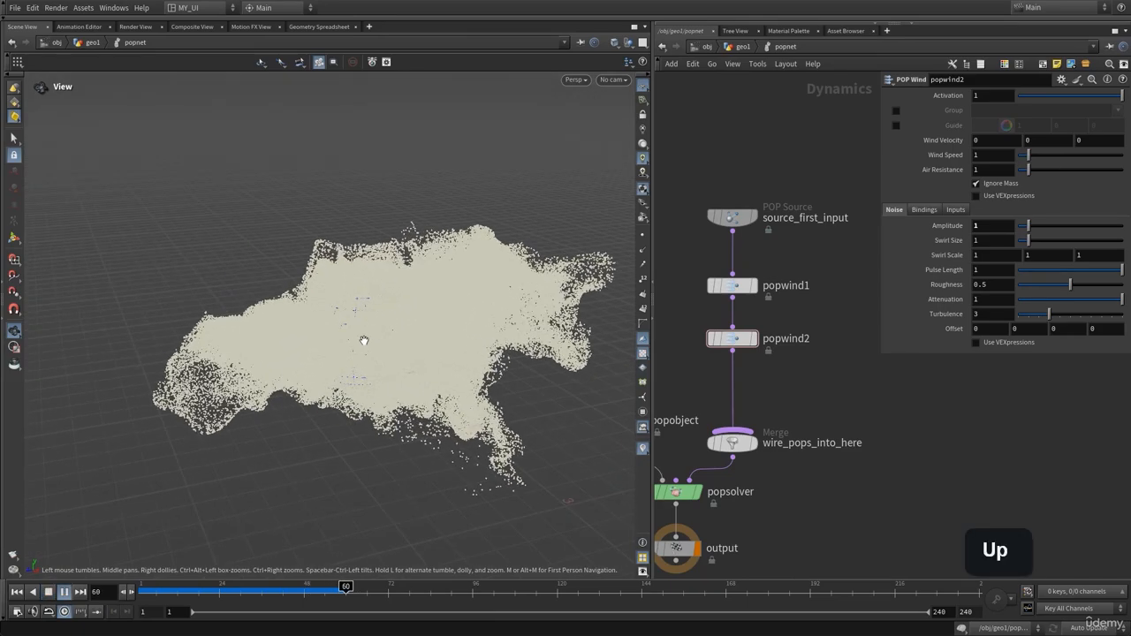
left_click_drag(387, 333, 403, 340)
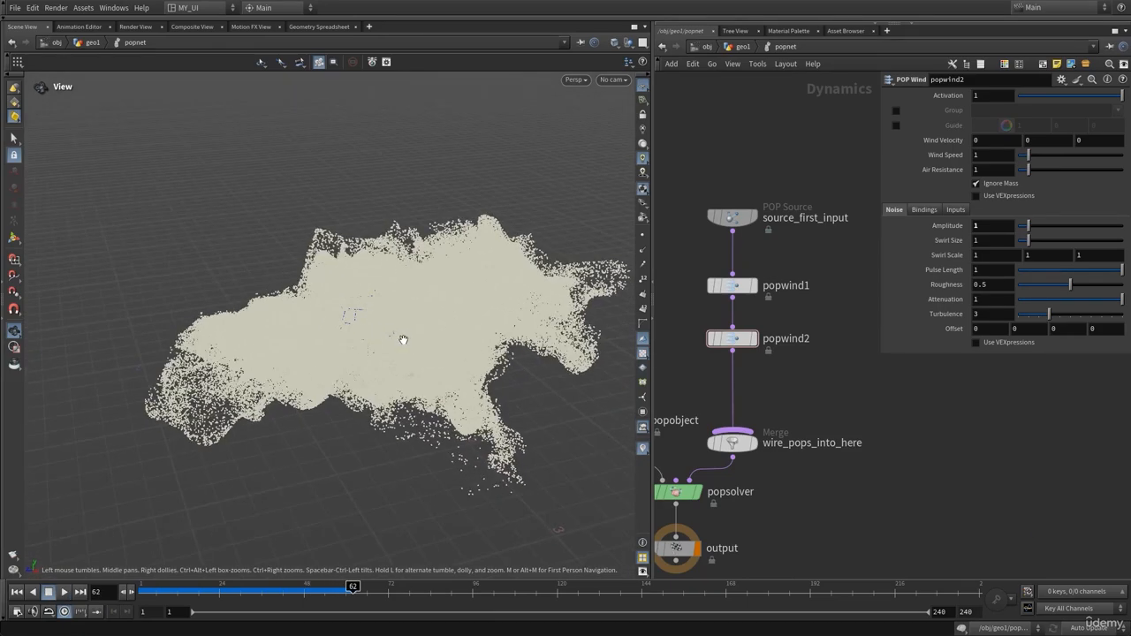
middle_click_drag(801, 395, 823, 350)
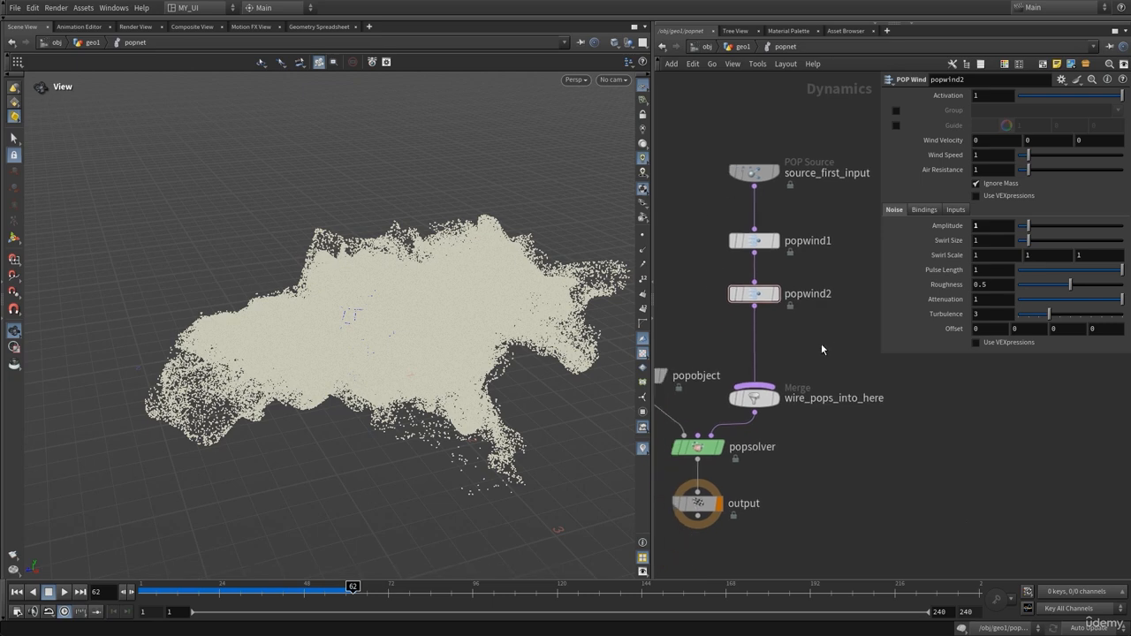
Insert a POP Color node, popcolor1, on the wire above the merge
key("p")
key("Tab")
type("pop")
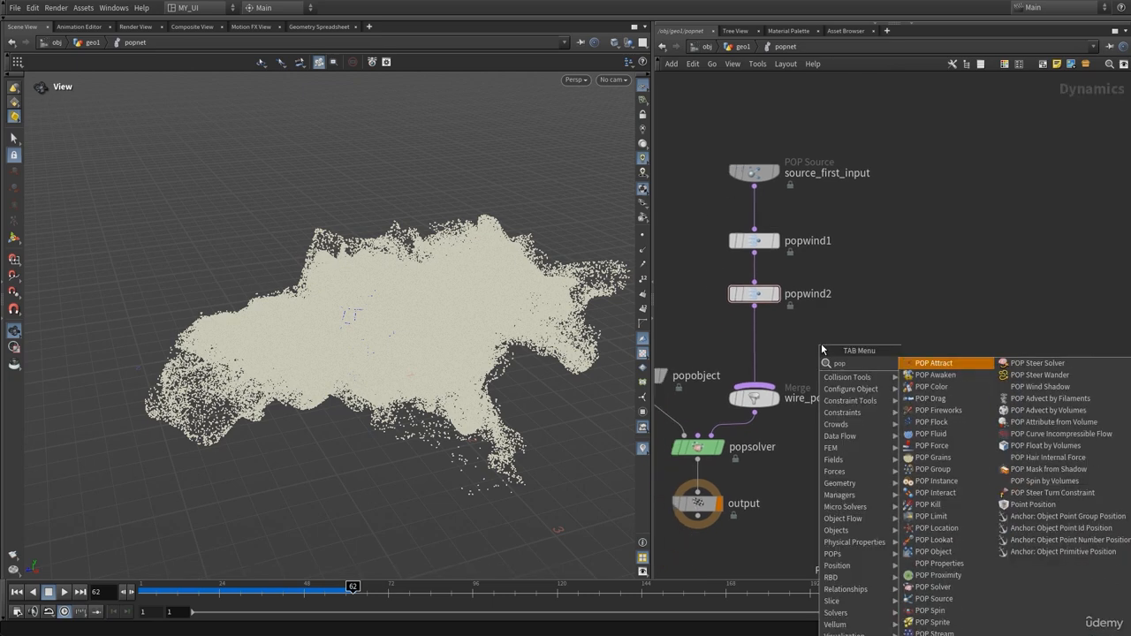
type("c")
key("Return")
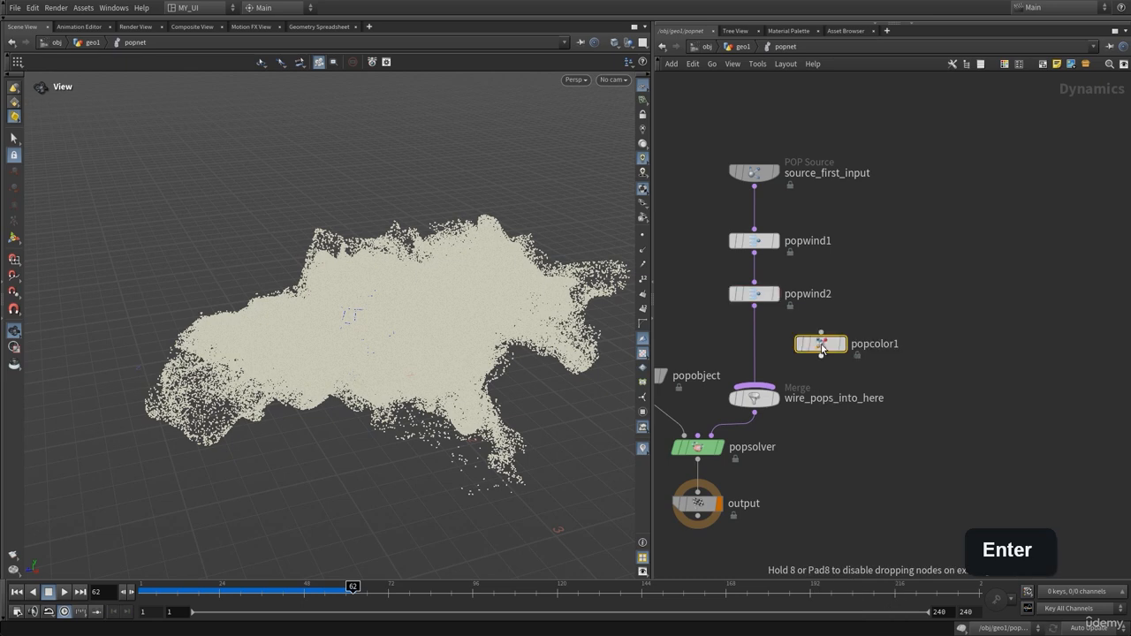
left_click(761, 334)
left_click(762, 336)
key("p")
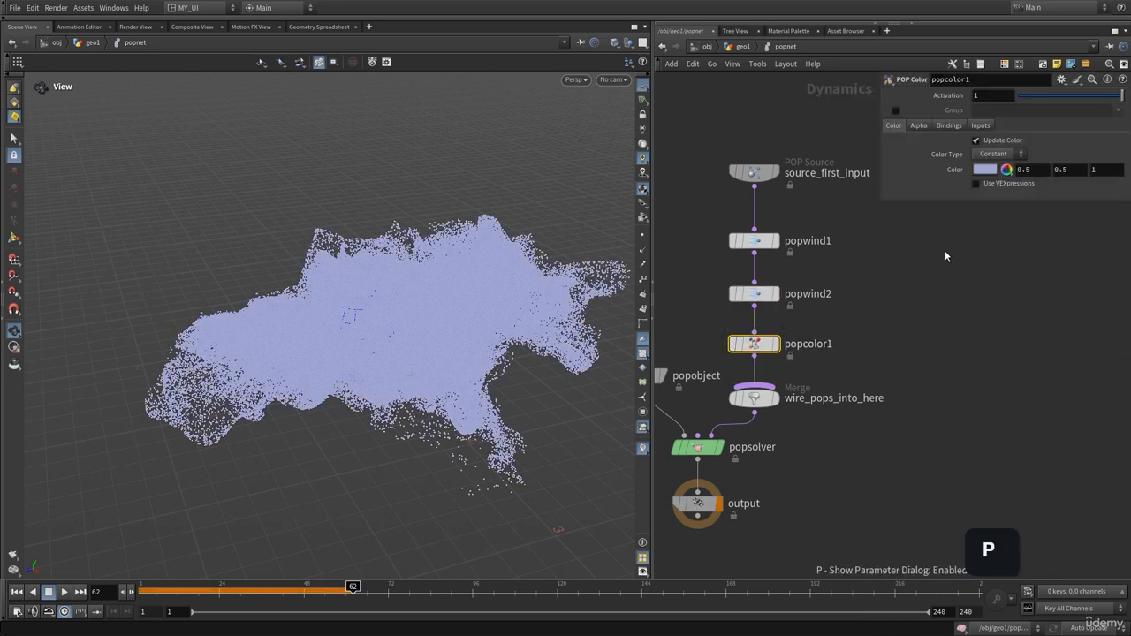
Set popcolor1's Color Type to Ramp driven by the Speed preset, then test-play
left_click(994, 154)
left_click(988, 176)
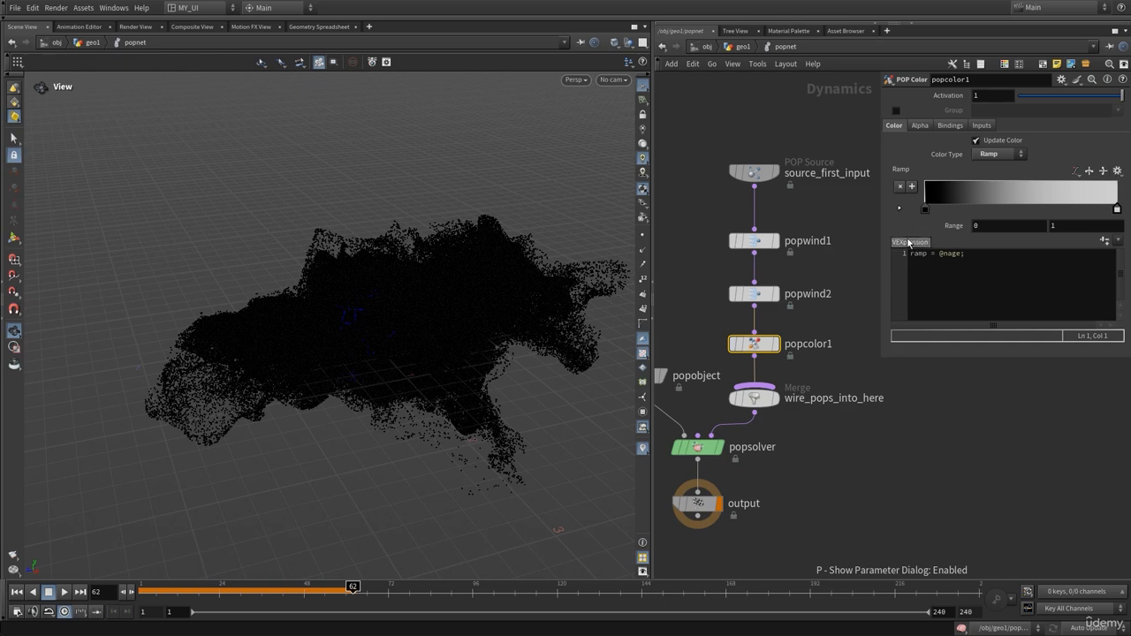
left_click(1121, 241)
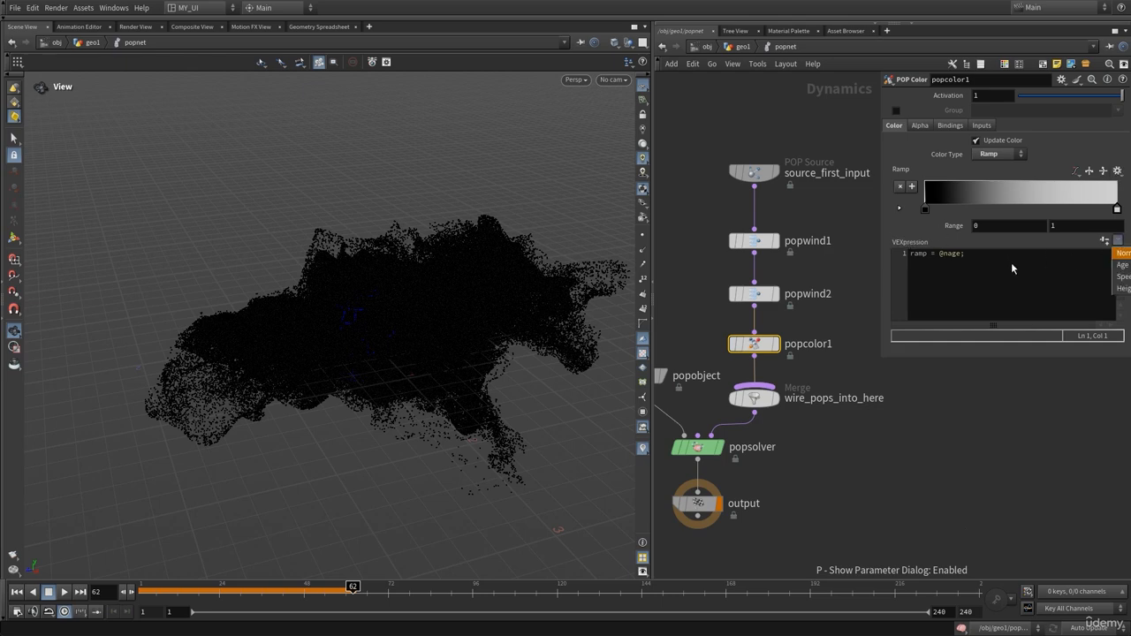
left_click(1120, 277)
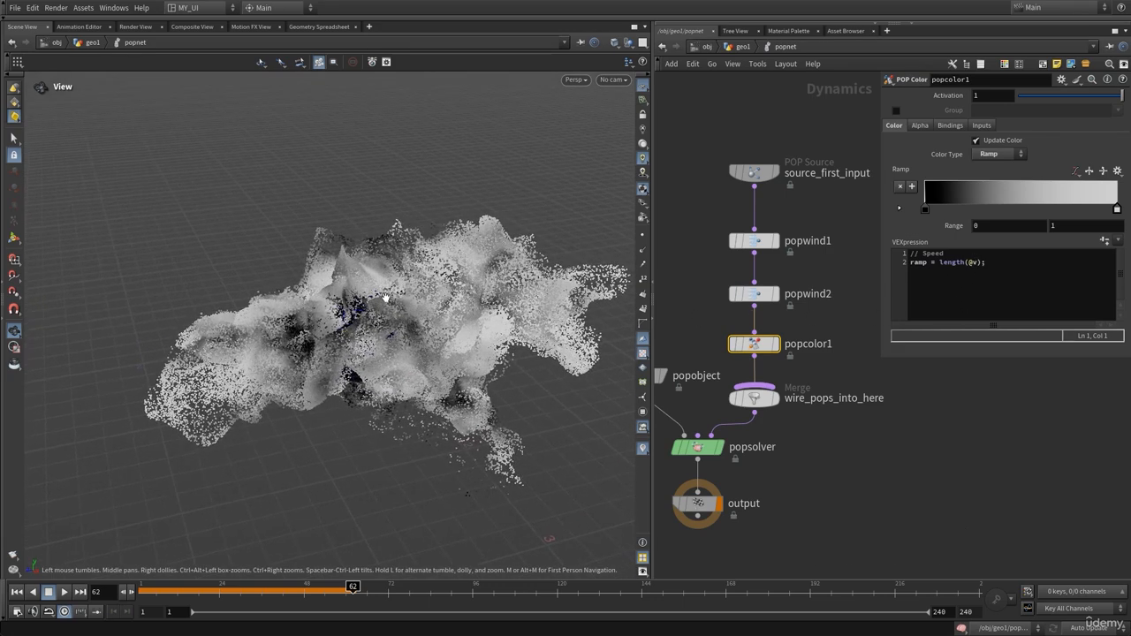
key("ctrl+Up")
key("Up")
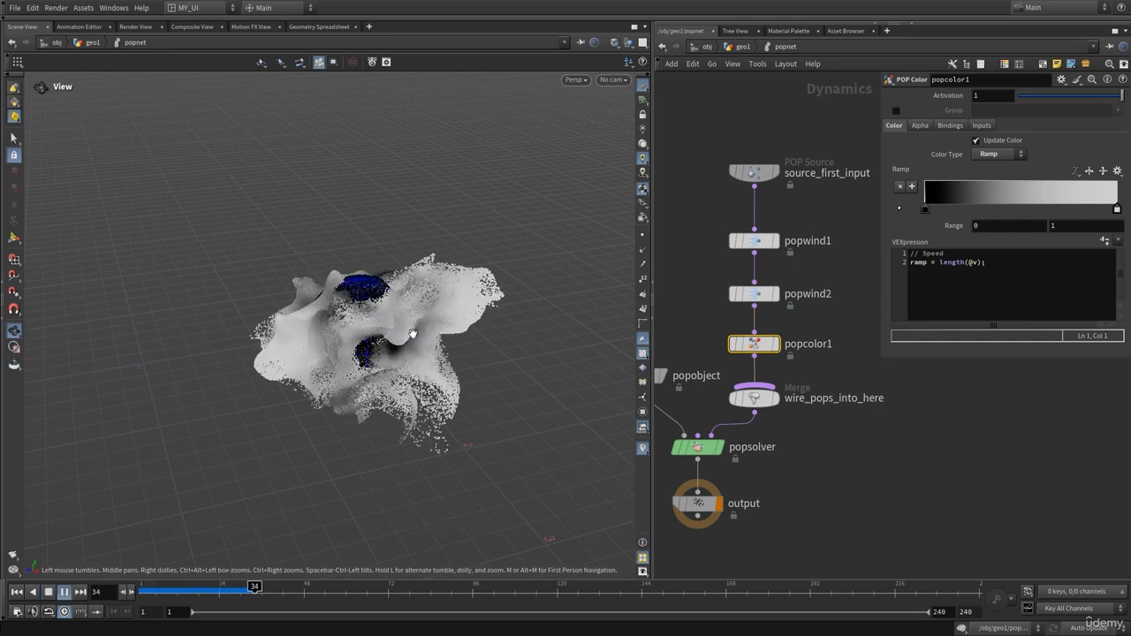
key("Up")
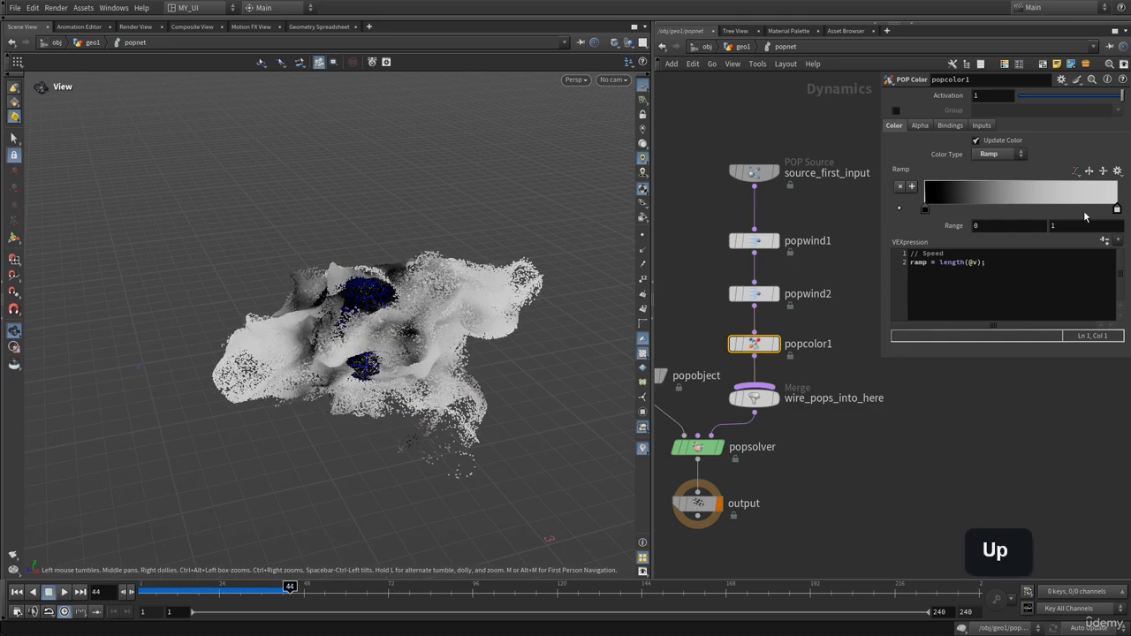
Make the ramp's bright end orange FF7F00 and replay to check the cloud
left_click(1117, 210)
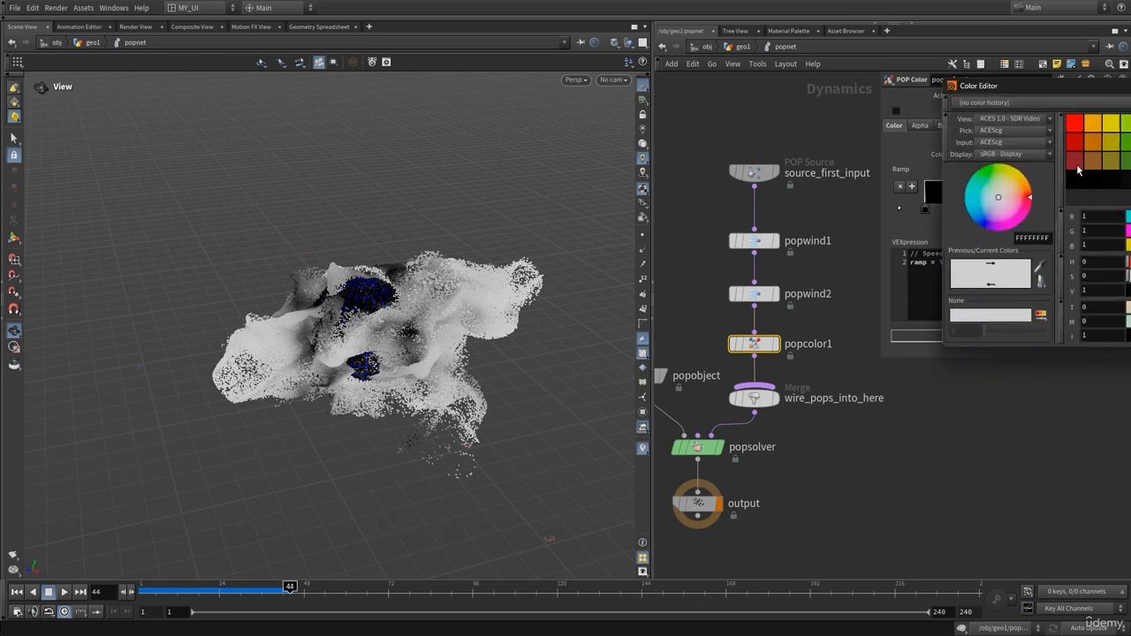
left_click_drag(1096, 95, 528, 155)
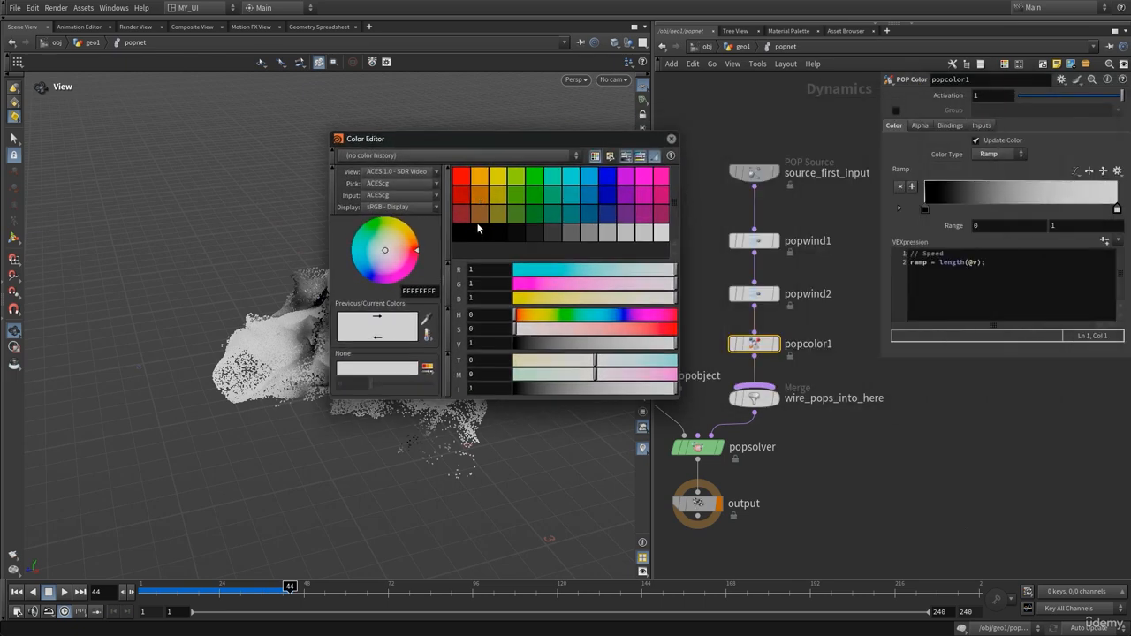
left_click(482, 177)
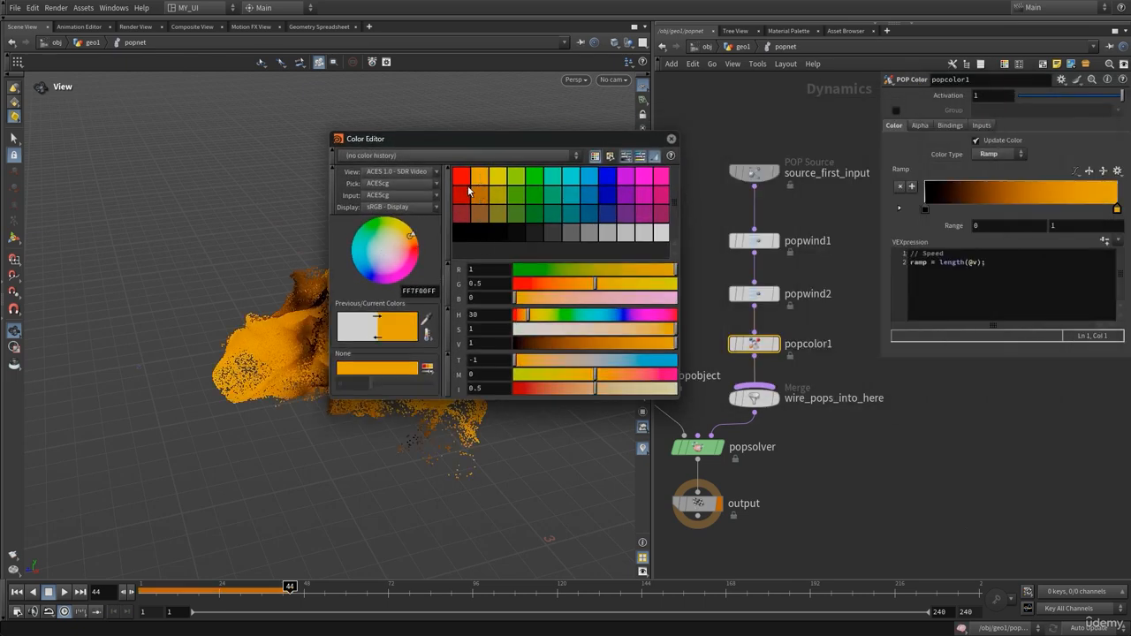
left_click(670, 139)
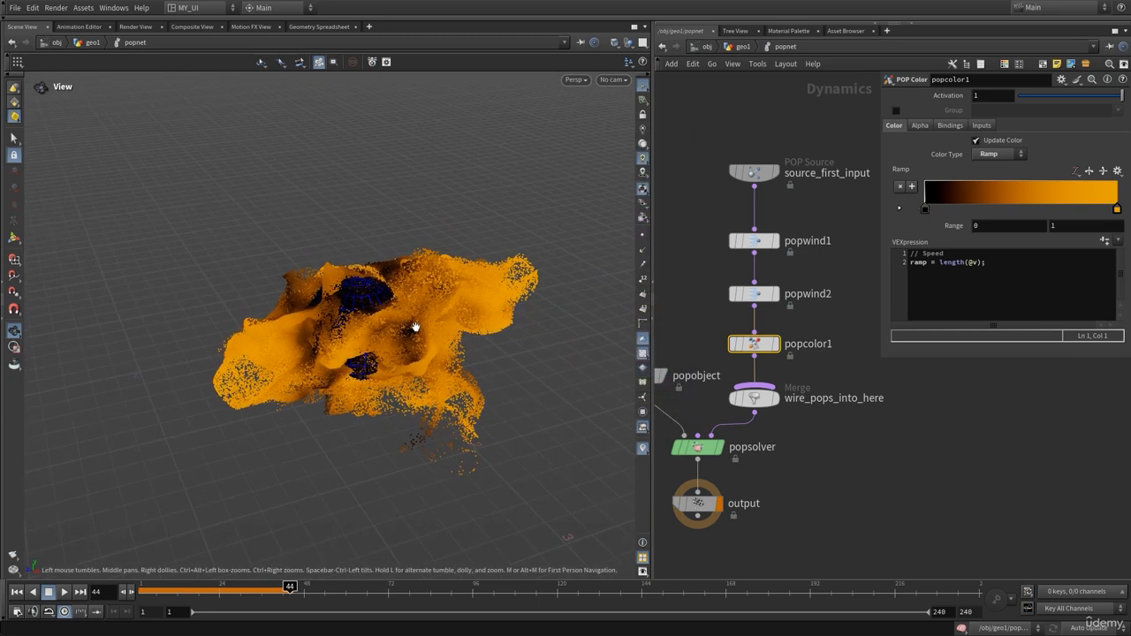
key("Up")
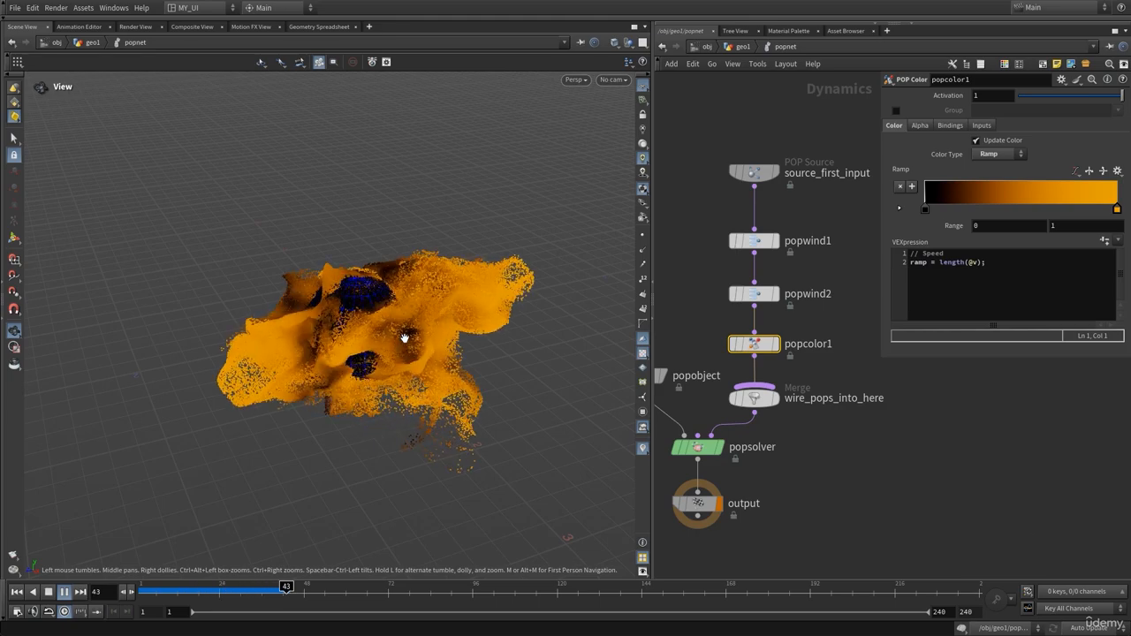
key("Up")
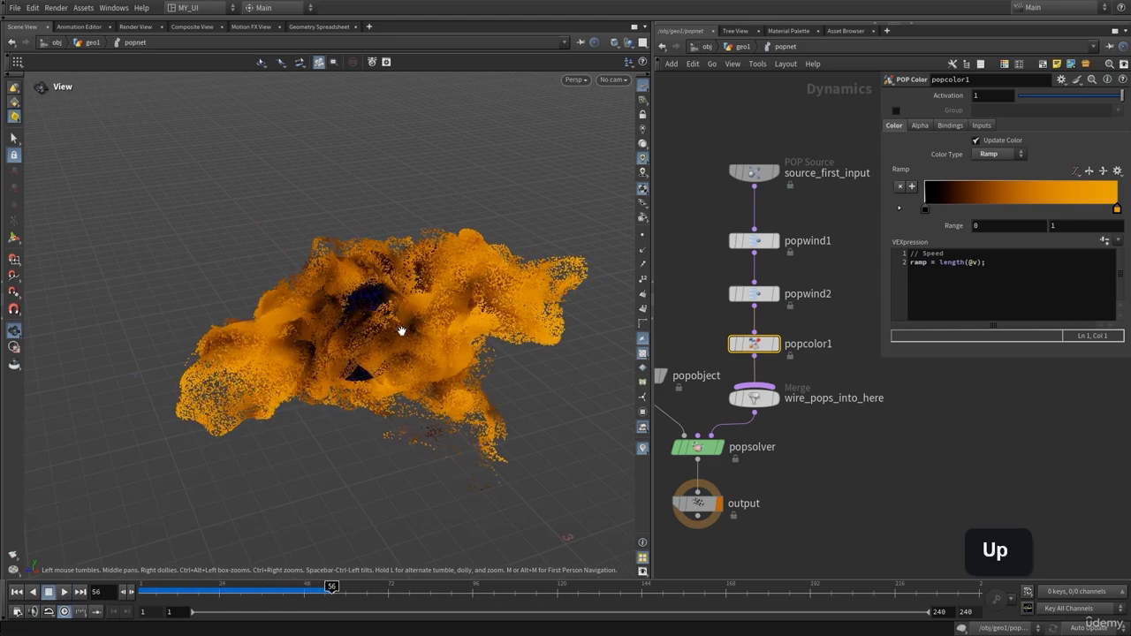
left_click_drag(400, 331, 373, 325)
Set source_first_input's Life Expectancy to 1 and test-play the simulation
left_click_drag(798, 113, 704, 181)
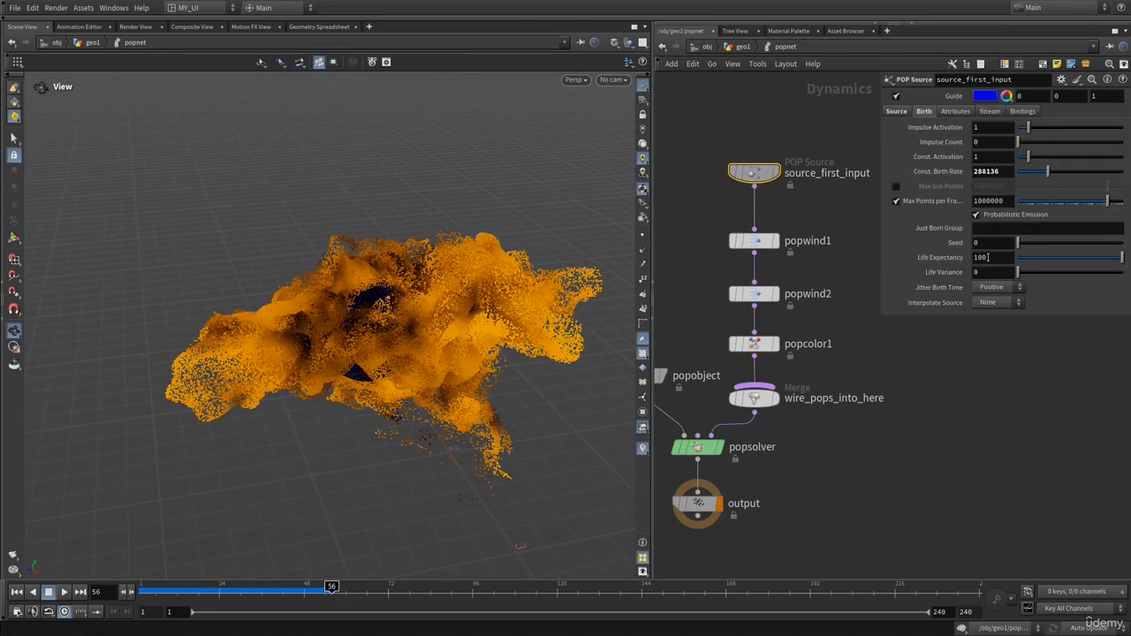
type("1")
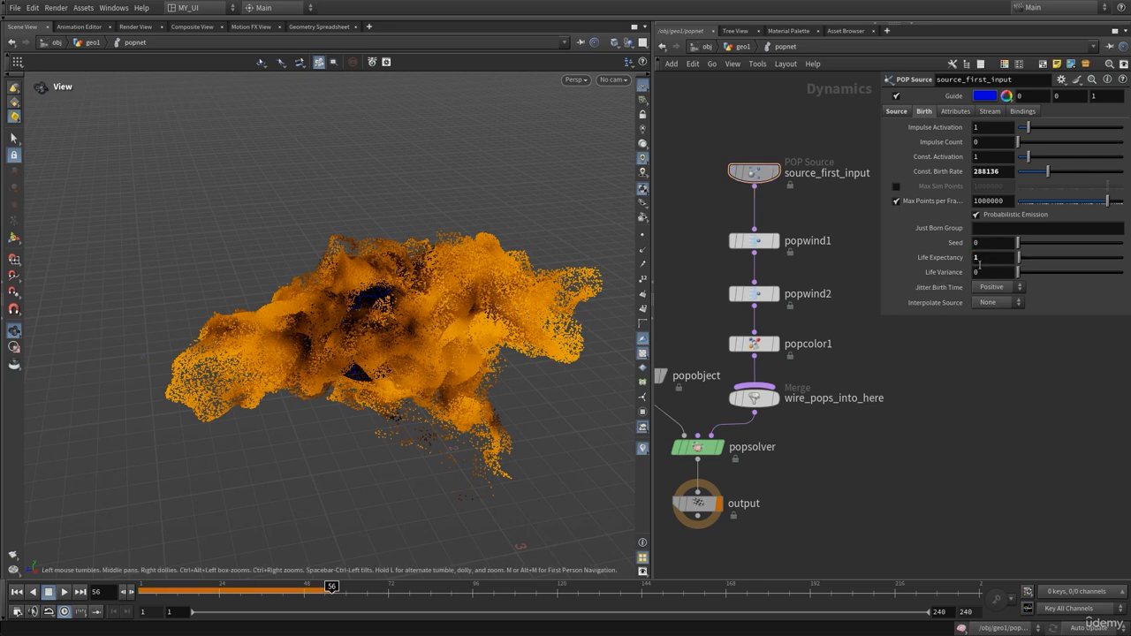
key("ctrl+Up")
key("Up")
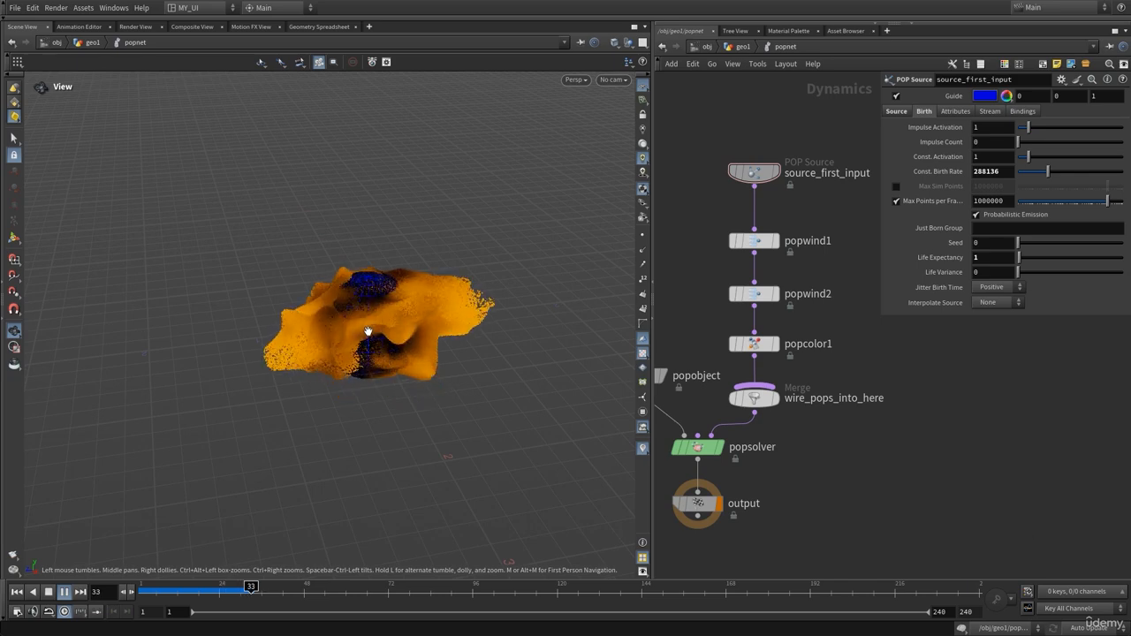
key("Up")
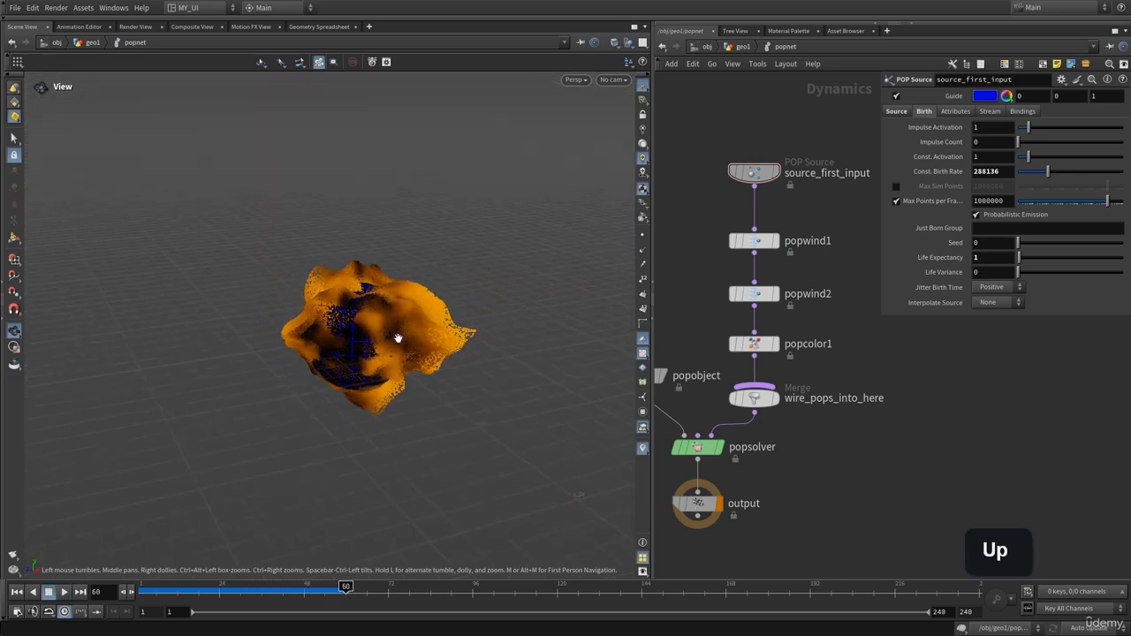
key("ctrl+Up")
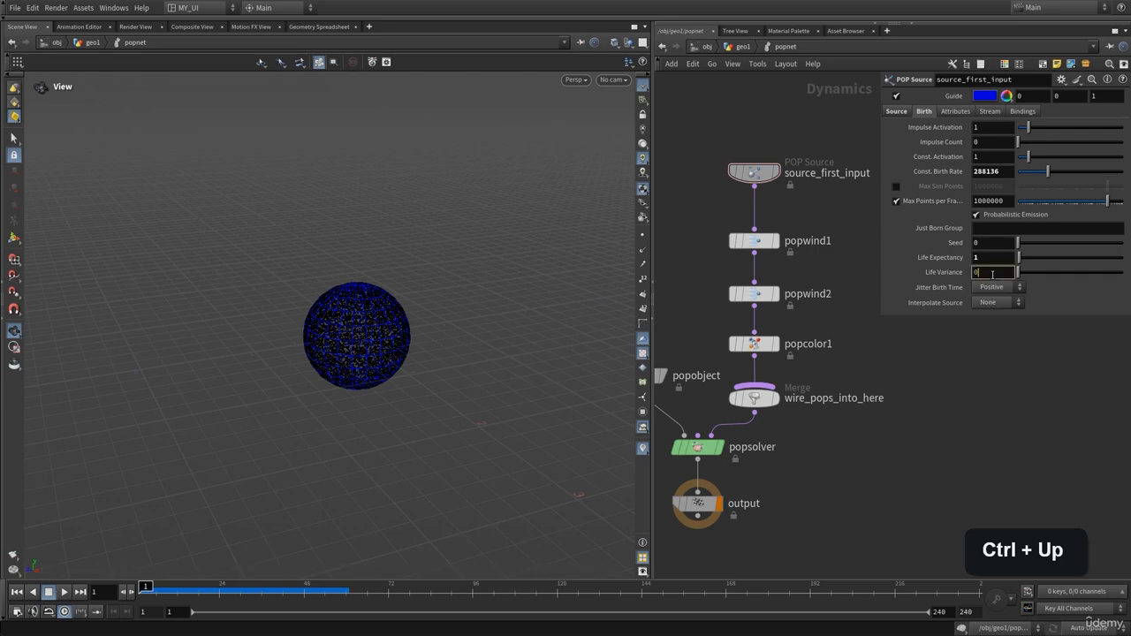
Set Life Variance to 1, play the simulation through, and rewind to frame 1
left_click(992, 273)
type("1")
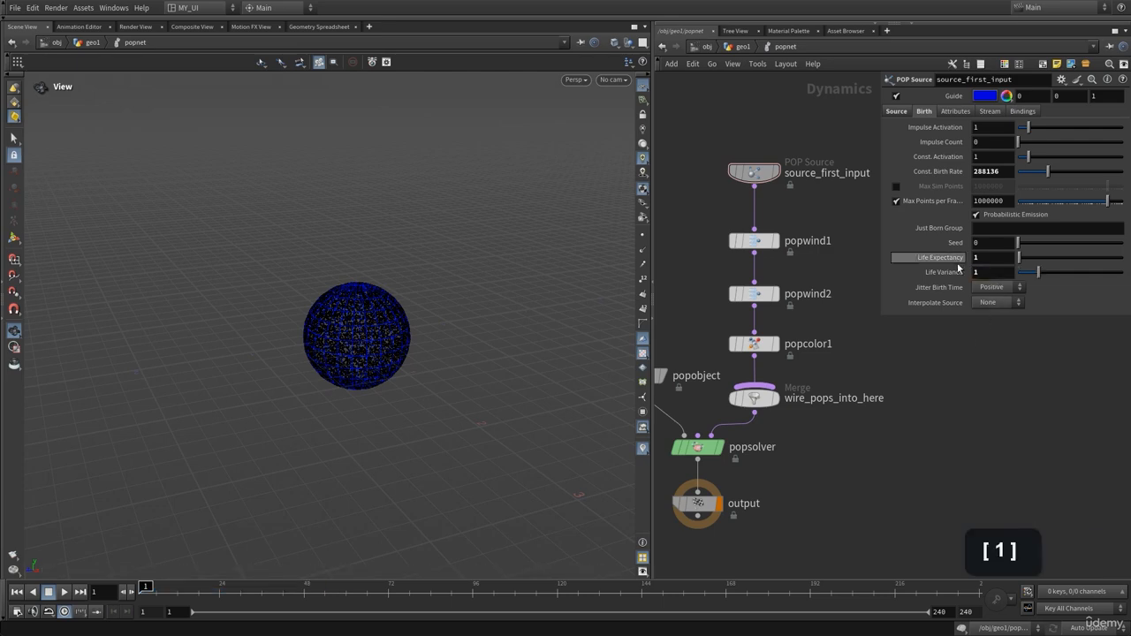
key("Up")
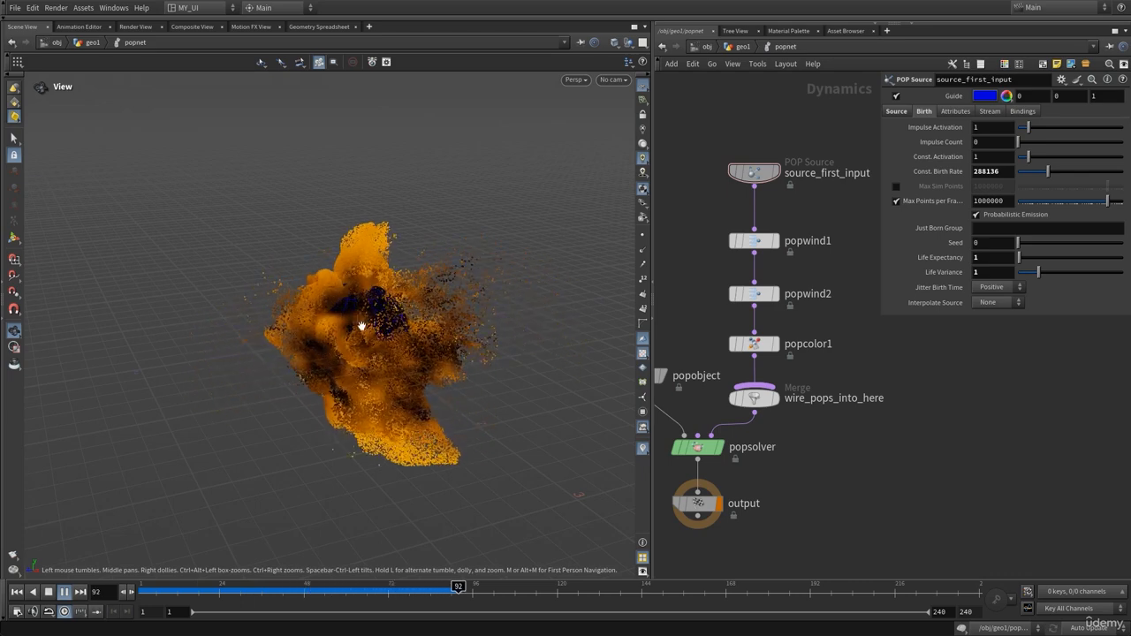
key("Up")
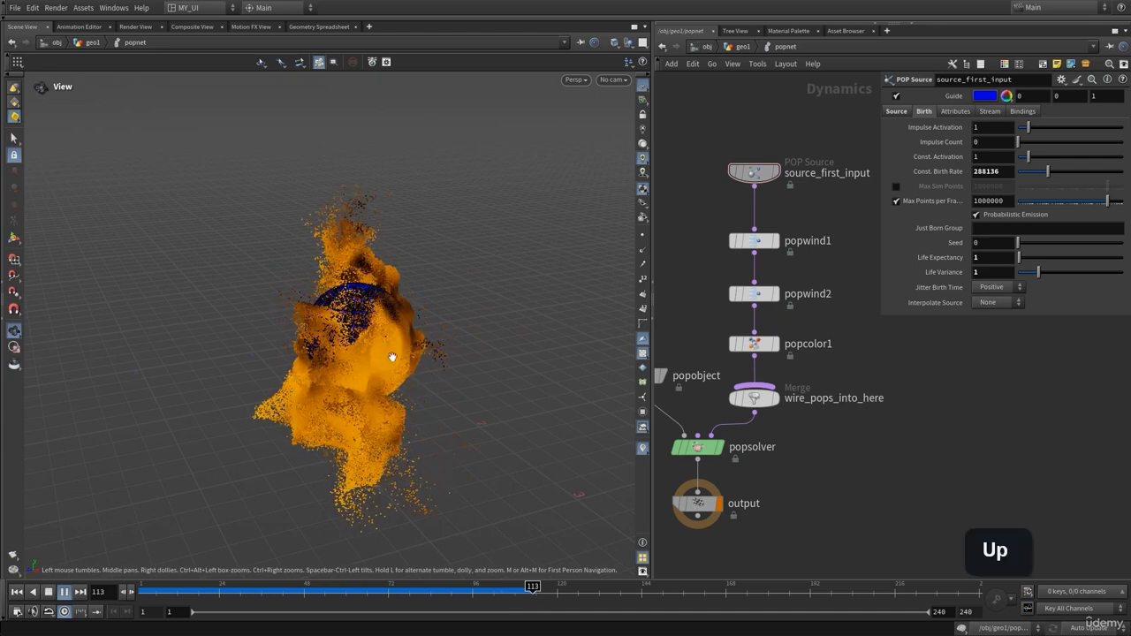
left_click_drag(392, 357, 417, 353)
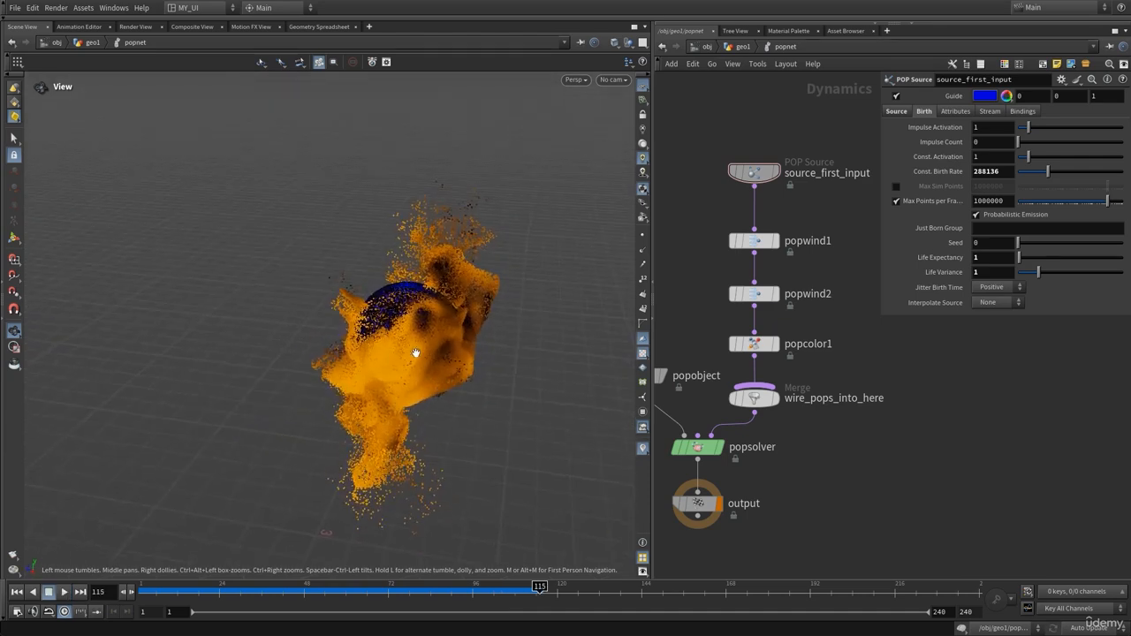
key("ctrl+Up")
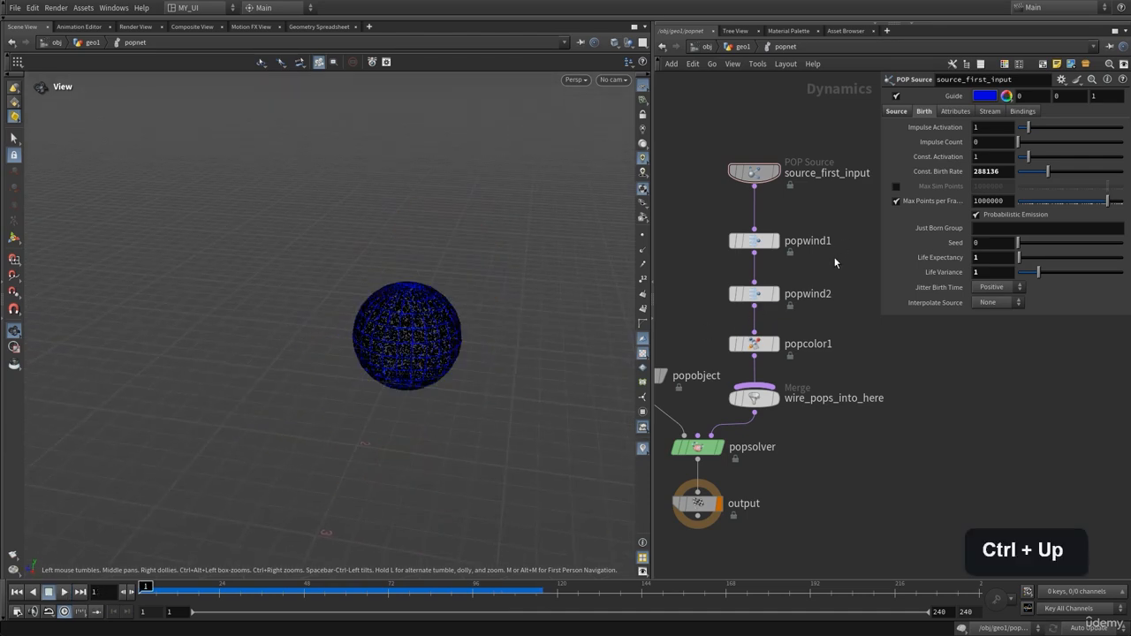
Raise popwind2's noise amplitude to about 2 and test-play the simulation
left_click(749, 297)
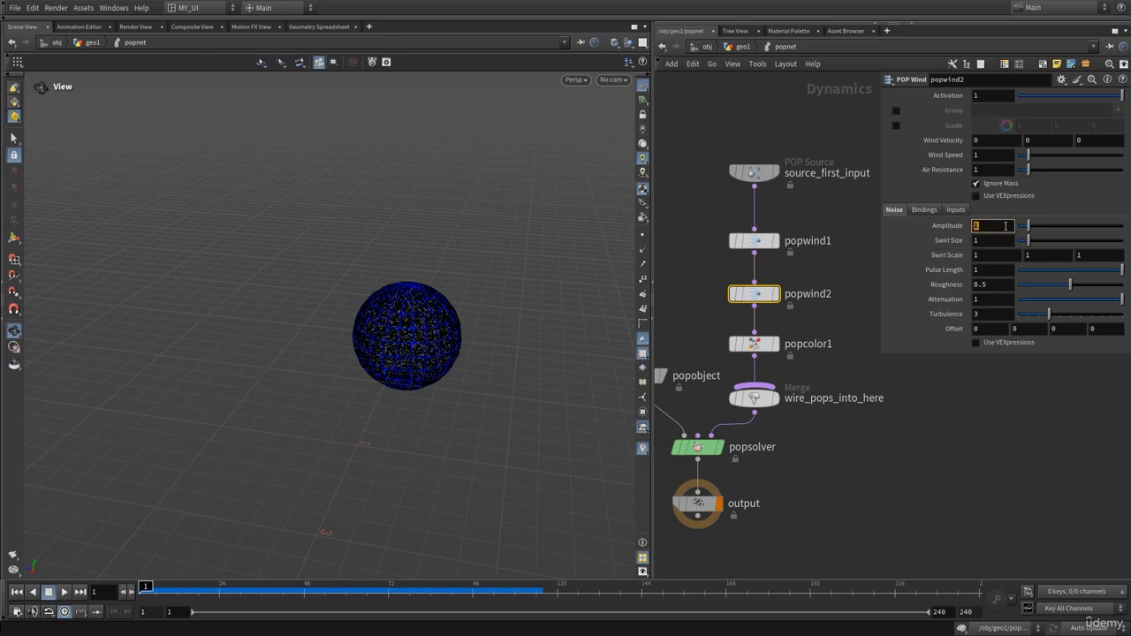
left_click_drag(1027, 227, 1037, 230)
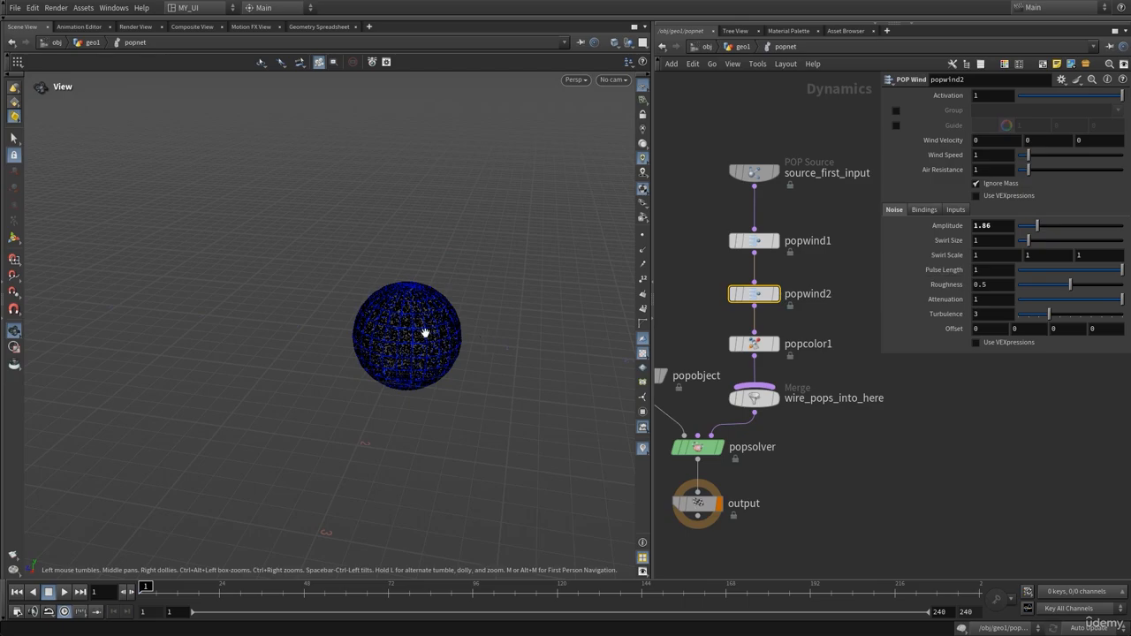
key("Up")
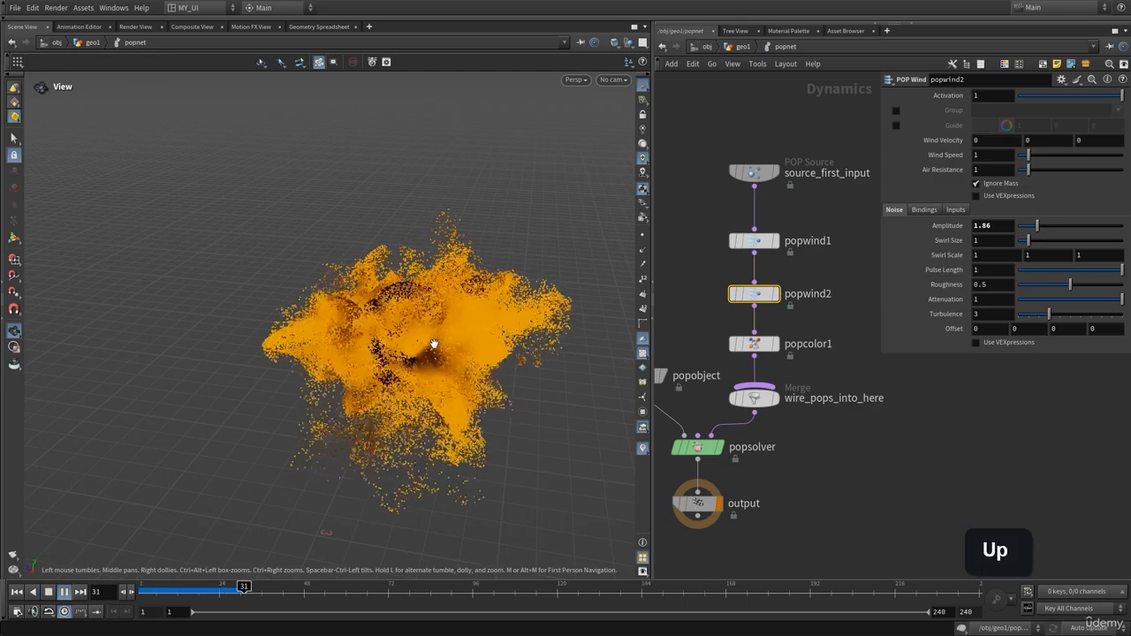
key("Up")
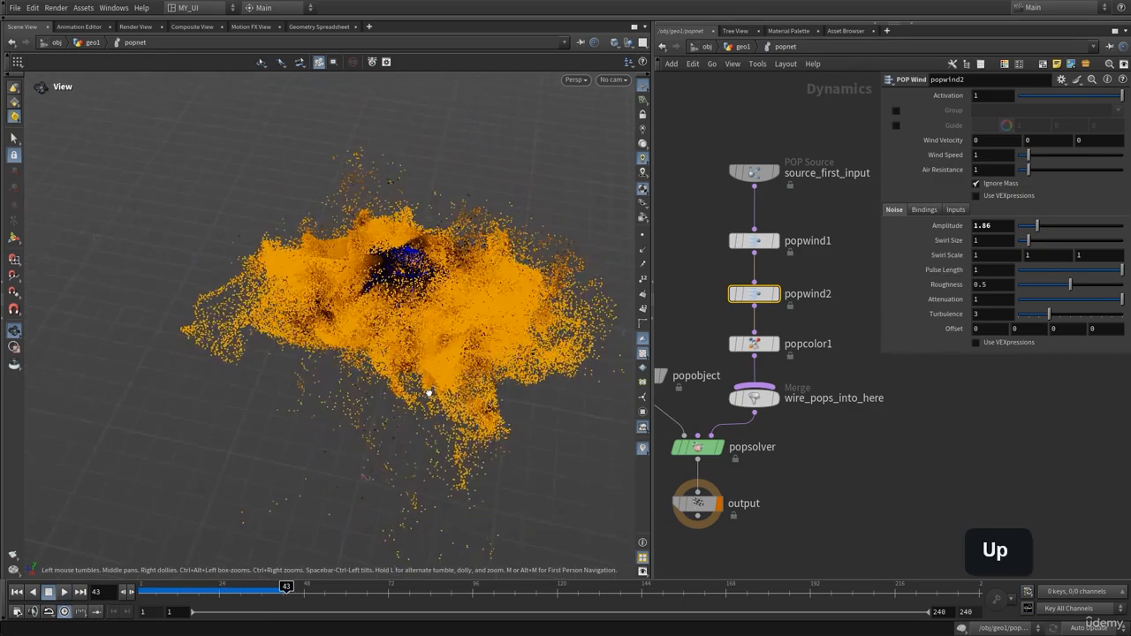
key("ctrl+Up")
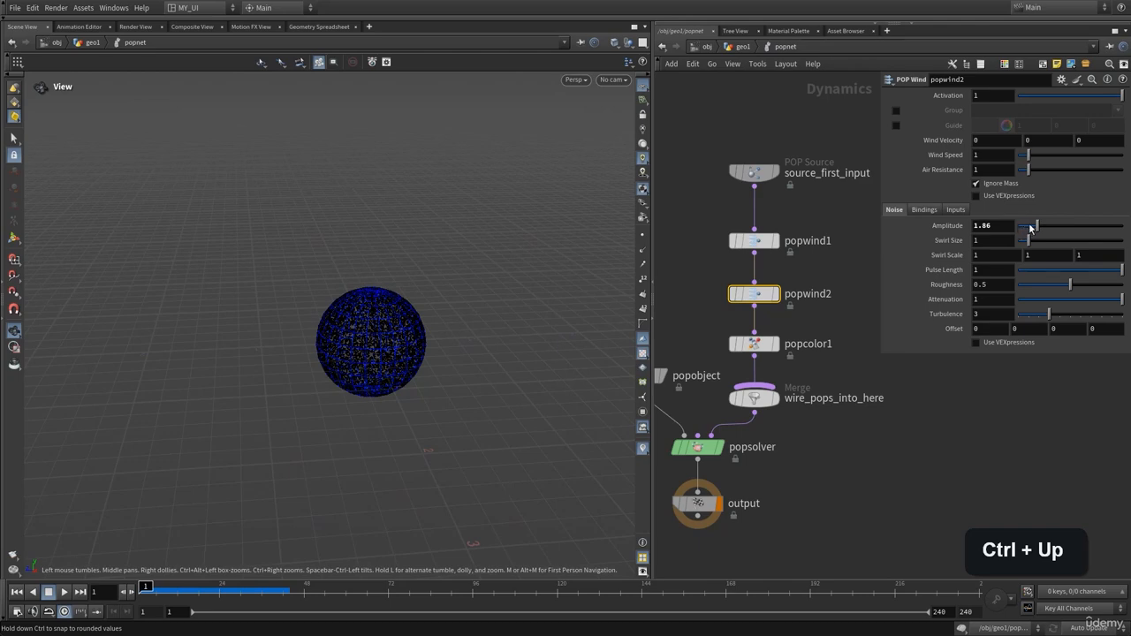
Lower popwind2's noise amplitude to 1.58 and play to frame 75 to inspect
left_click_drag(1028, 223, 1016, 227)
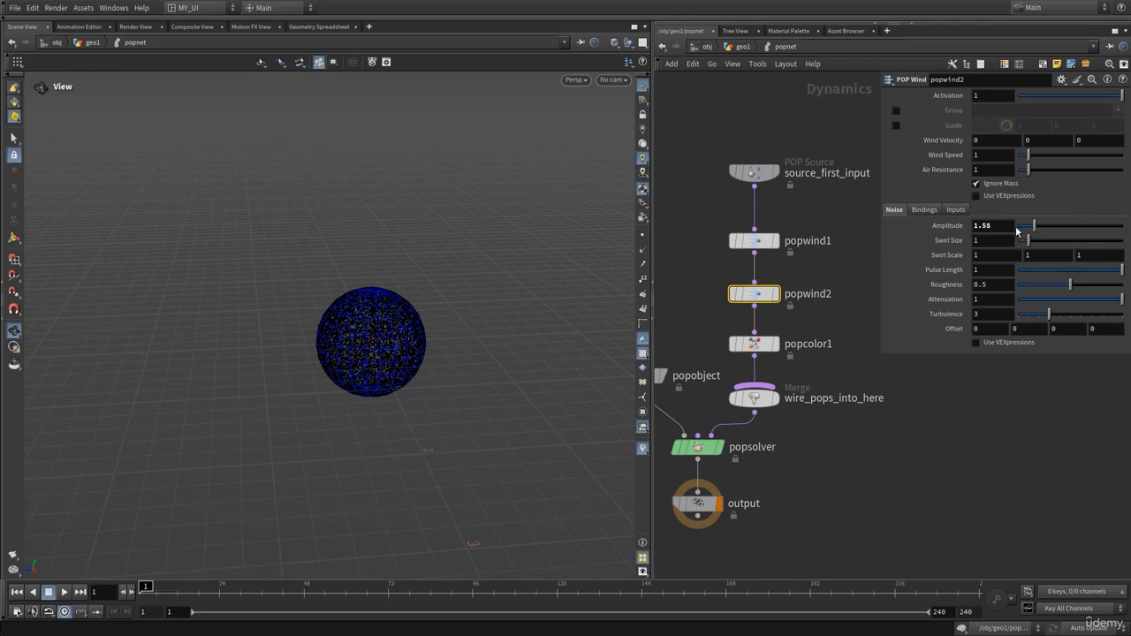
key("Up")
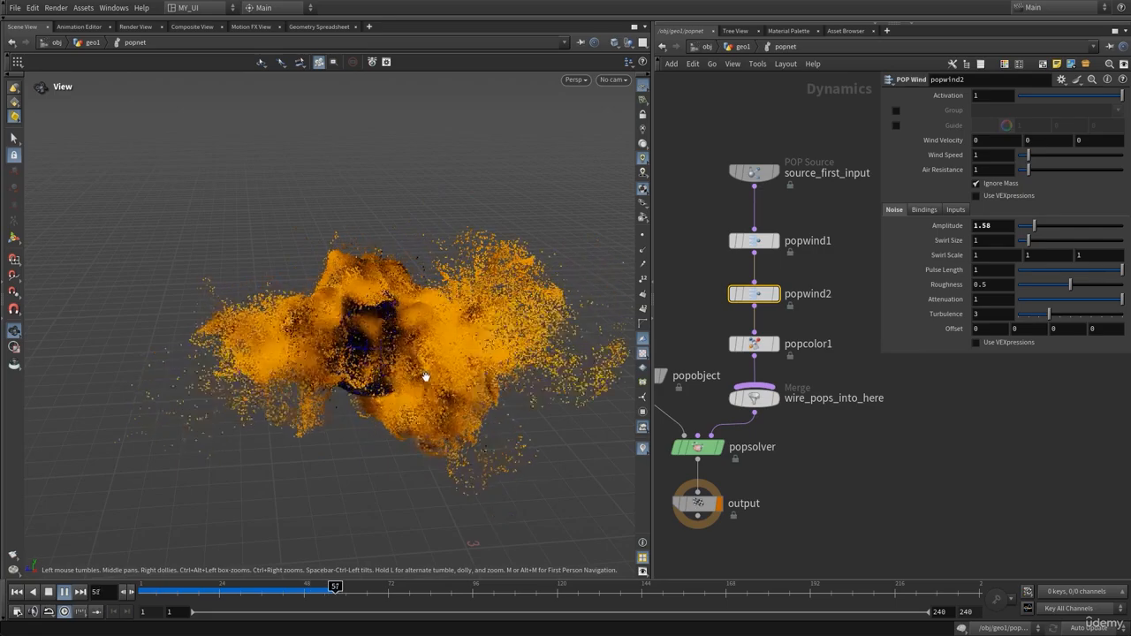
key("Up")
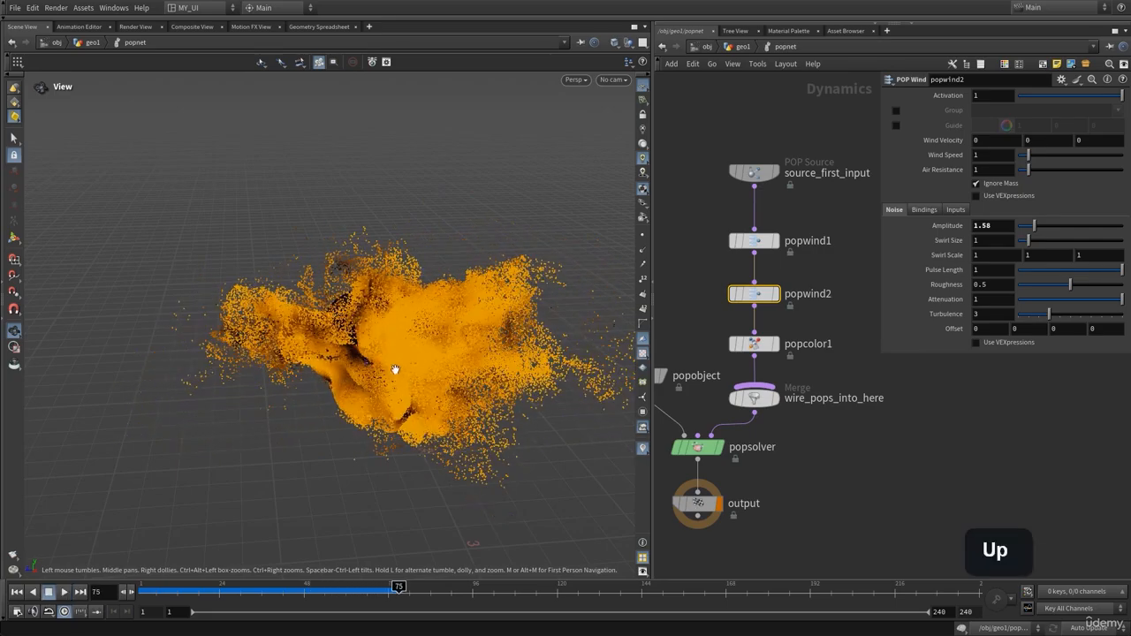
mouse_move(396, 370)
left_mouse_down()
mouse_move(435, 347)
mouse_move(335, 356)
mouse_move(409, 359)
mouse_move(400, 420)
mouse_move(386, 374)
mouse_move(409, 369)
left_mouse_up()
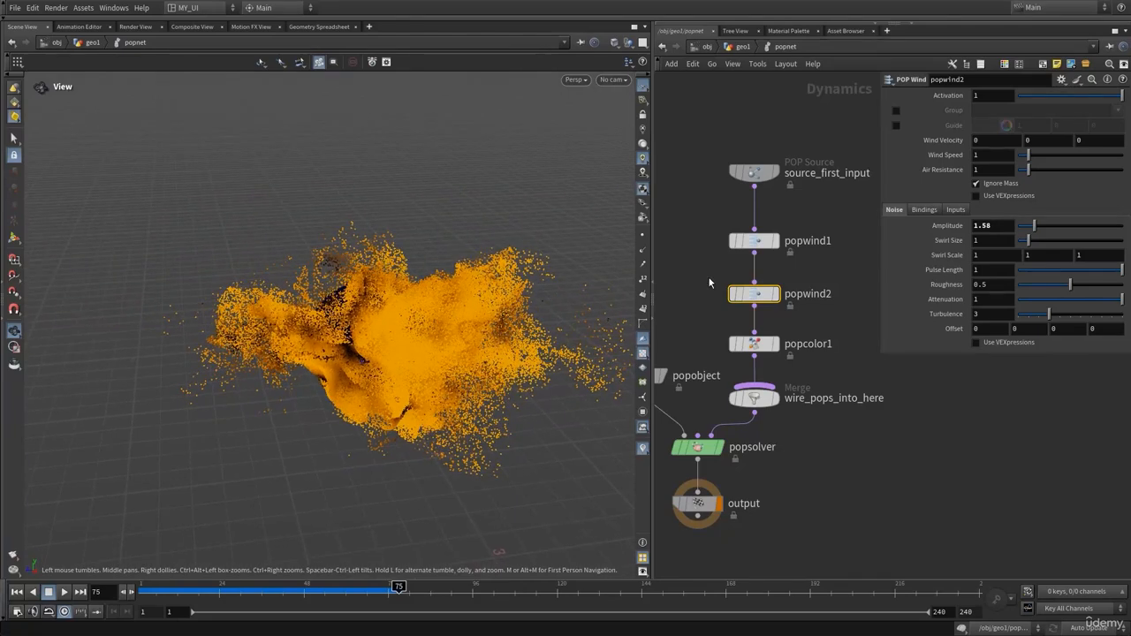
middle_click_drag(698, 257, 713, 244)
left_click_drag(374, 366, 387, 346)
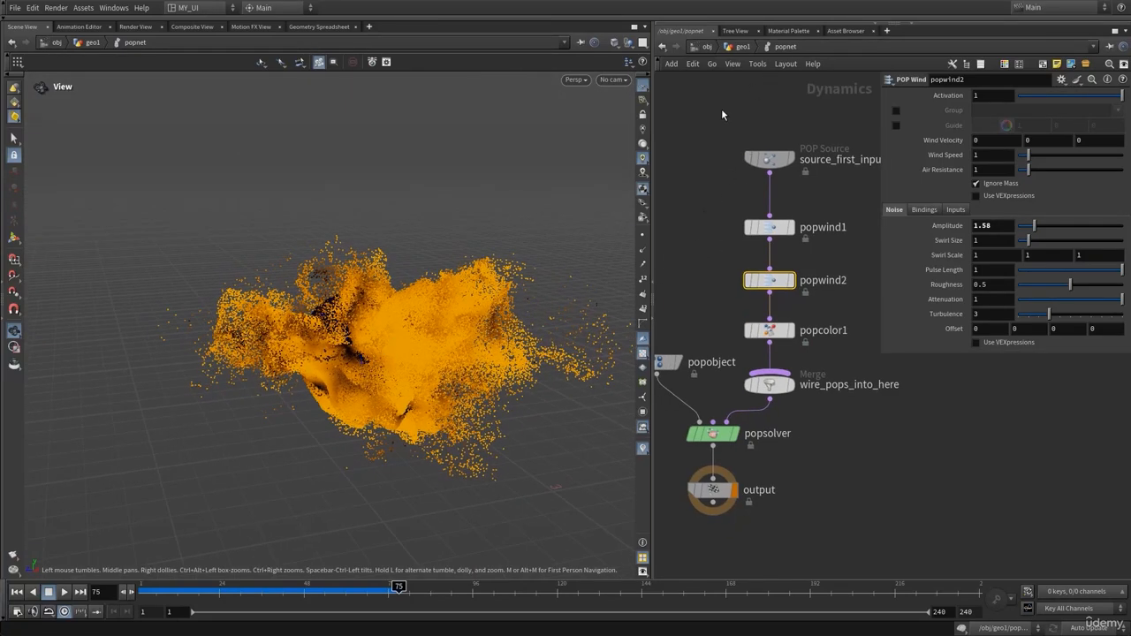
Return to geo1 and add a File Cache node, filecache1, fed by popnet
left_click(741, 47)
key("p")
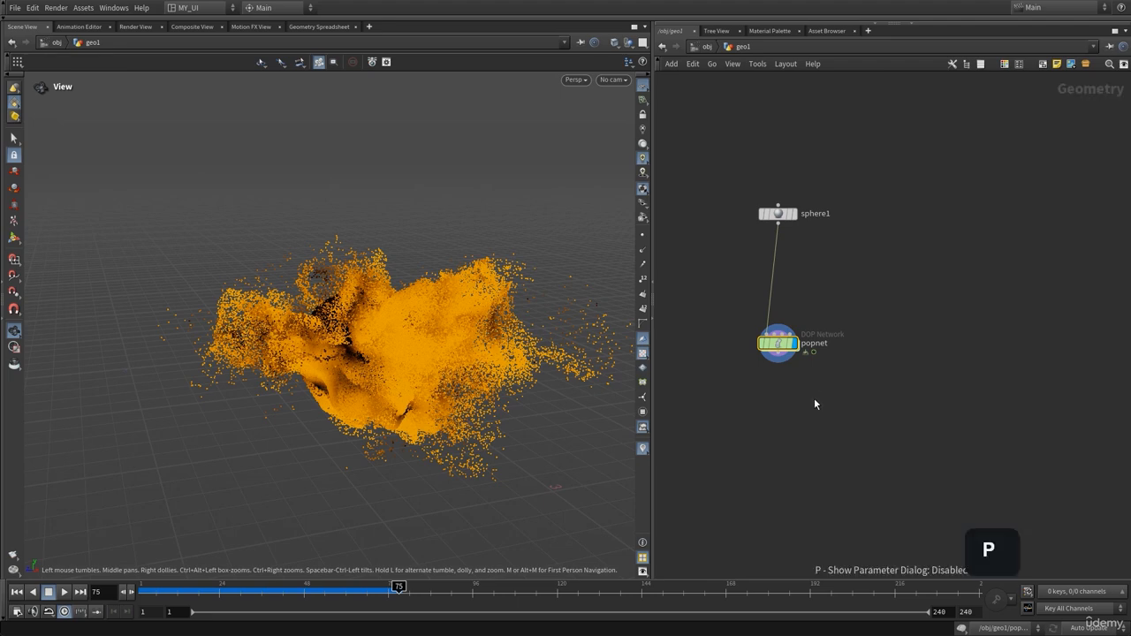
key("Tab")
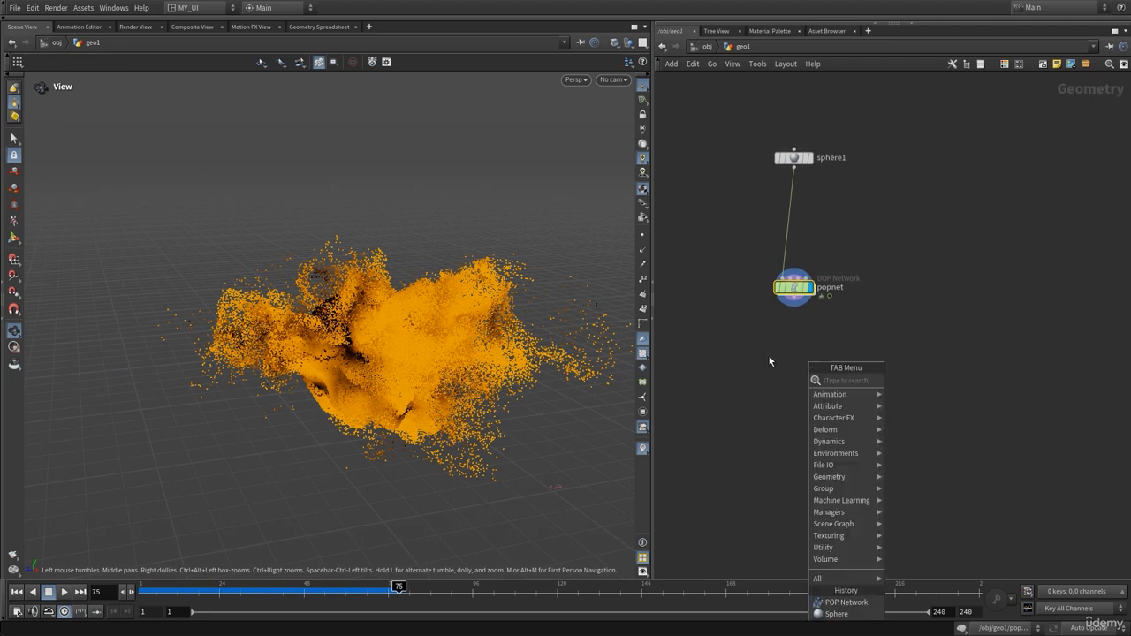
type("fil")
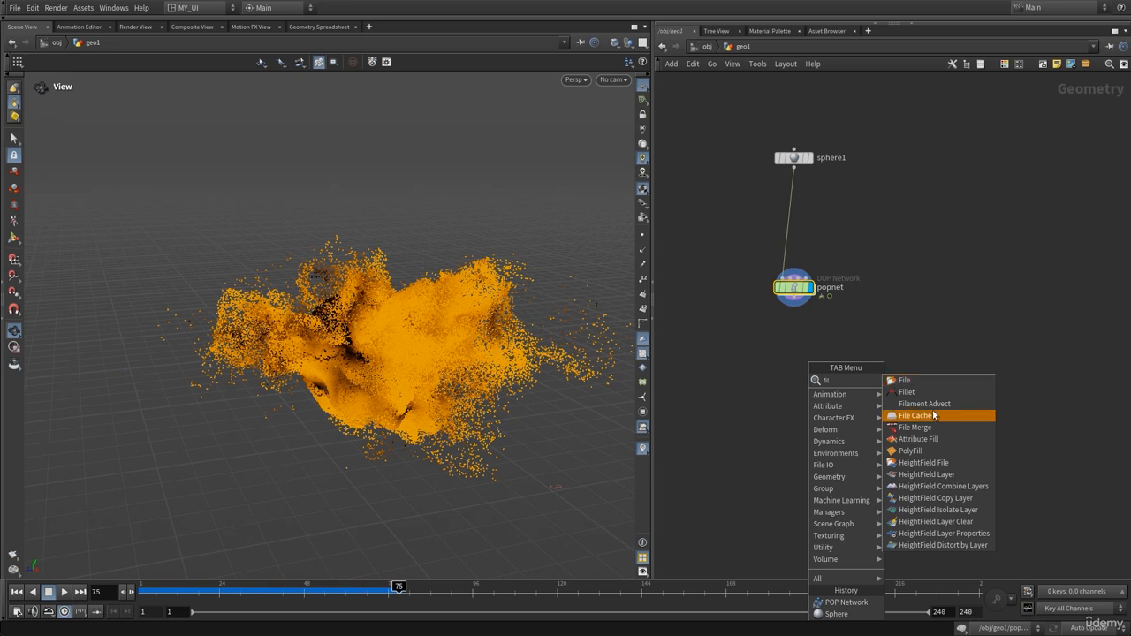
left_click(914, 415)
left_click(815, 386)
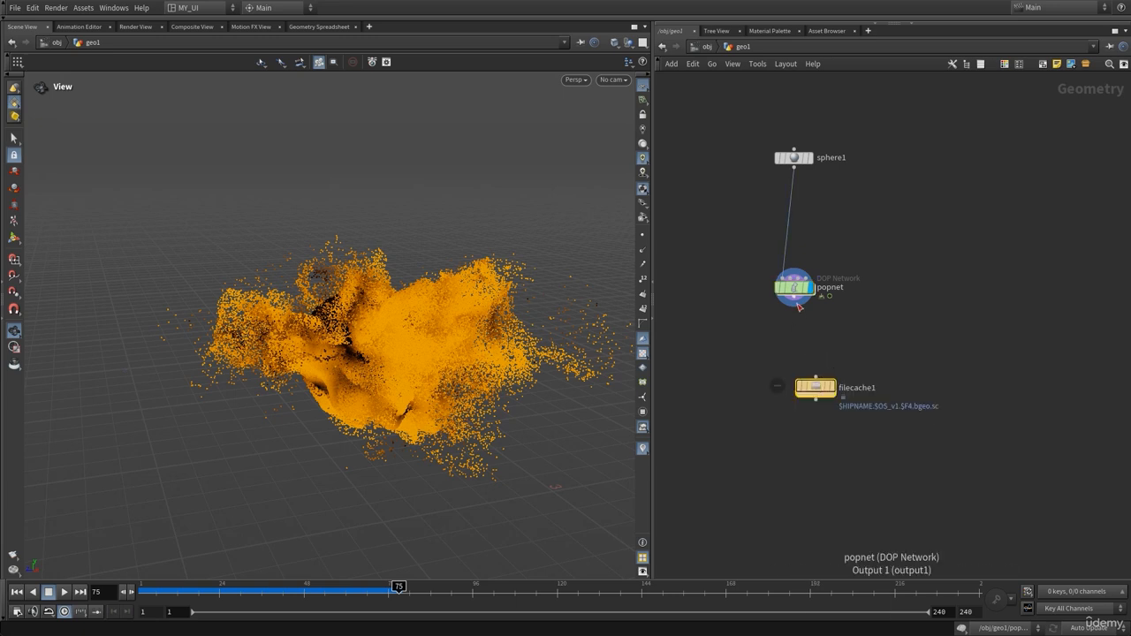
left_click(793, 305)
left_click(797, 389)
Review filecache1's settings, orbit the particle cloud, and show popnet's node info
key("p")
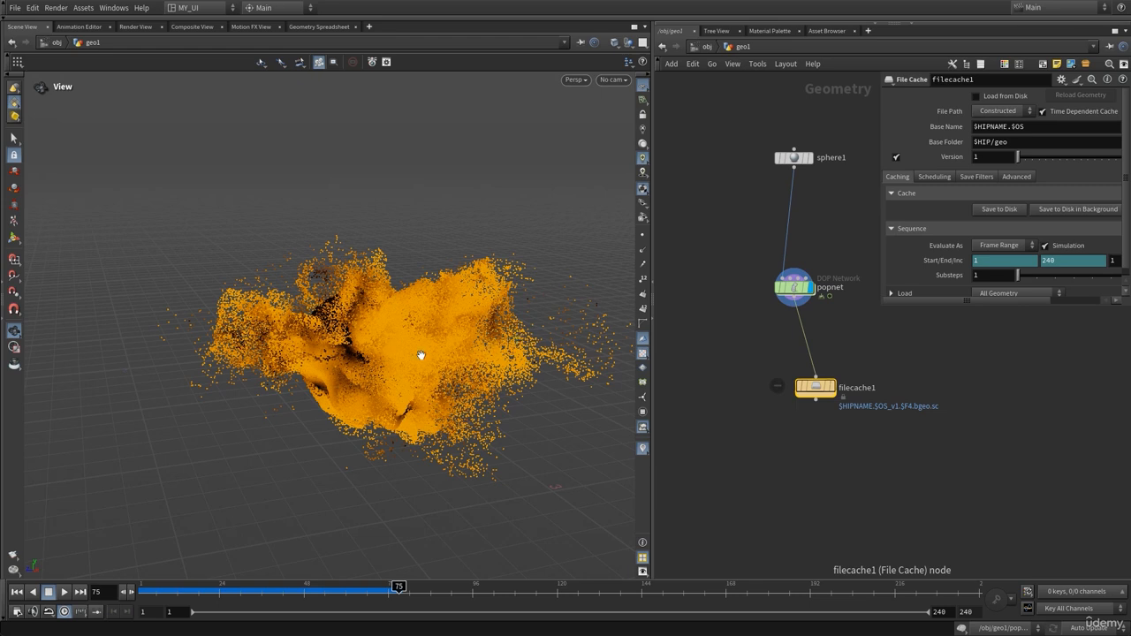
left_click_drag(421, 356, 400, 363)
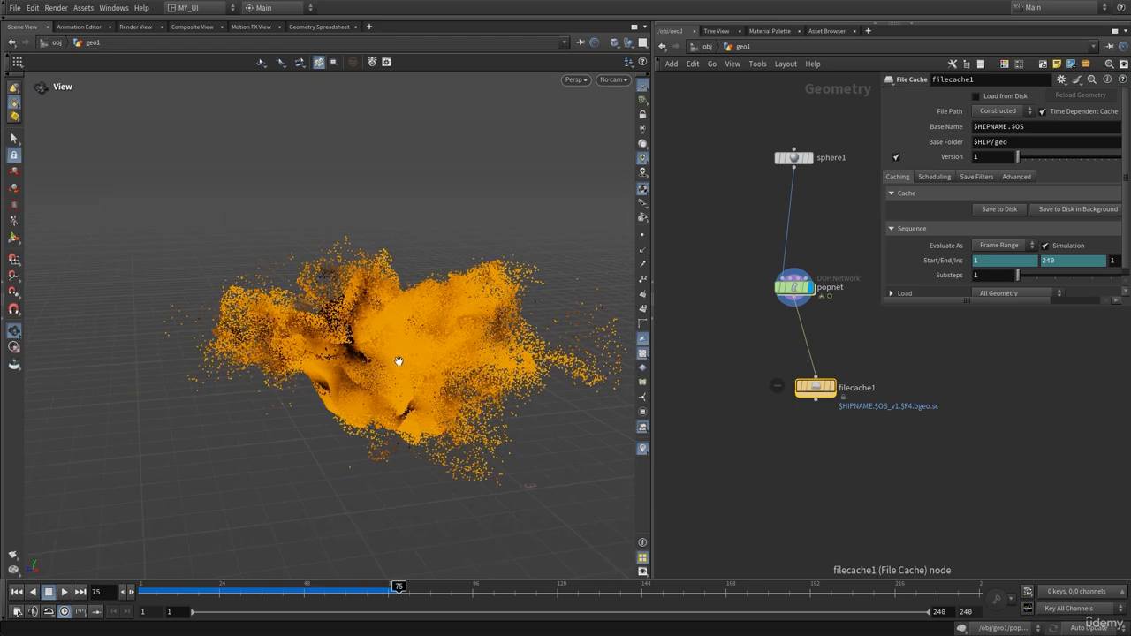
left_click_drag(399, 360, 392, 371)
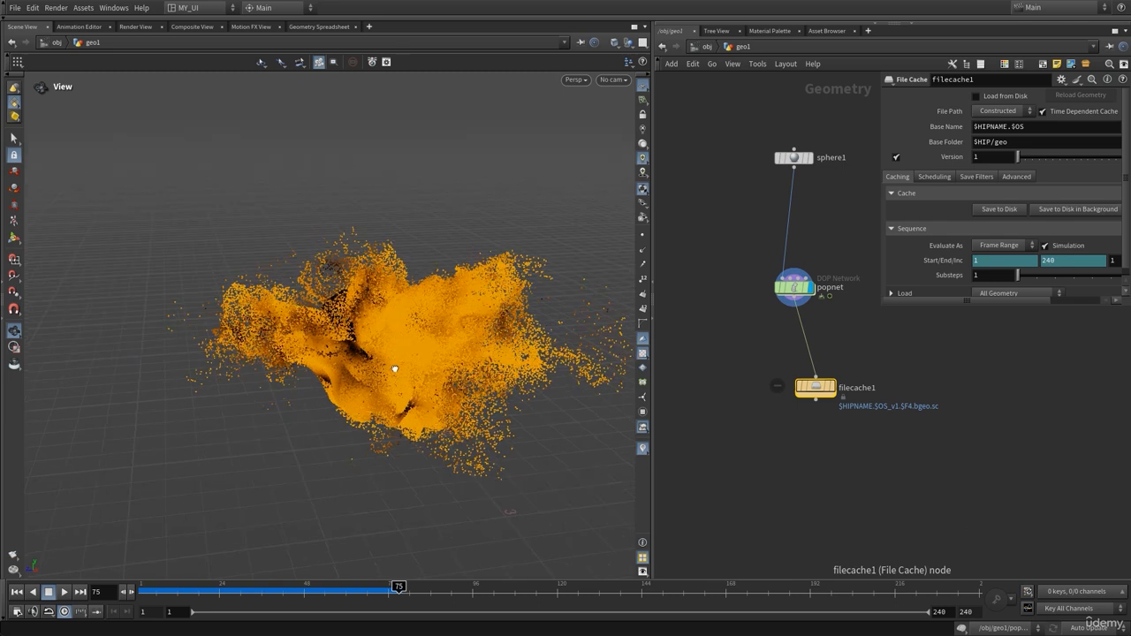
middle_click_drag(751, 359, 699, 356)
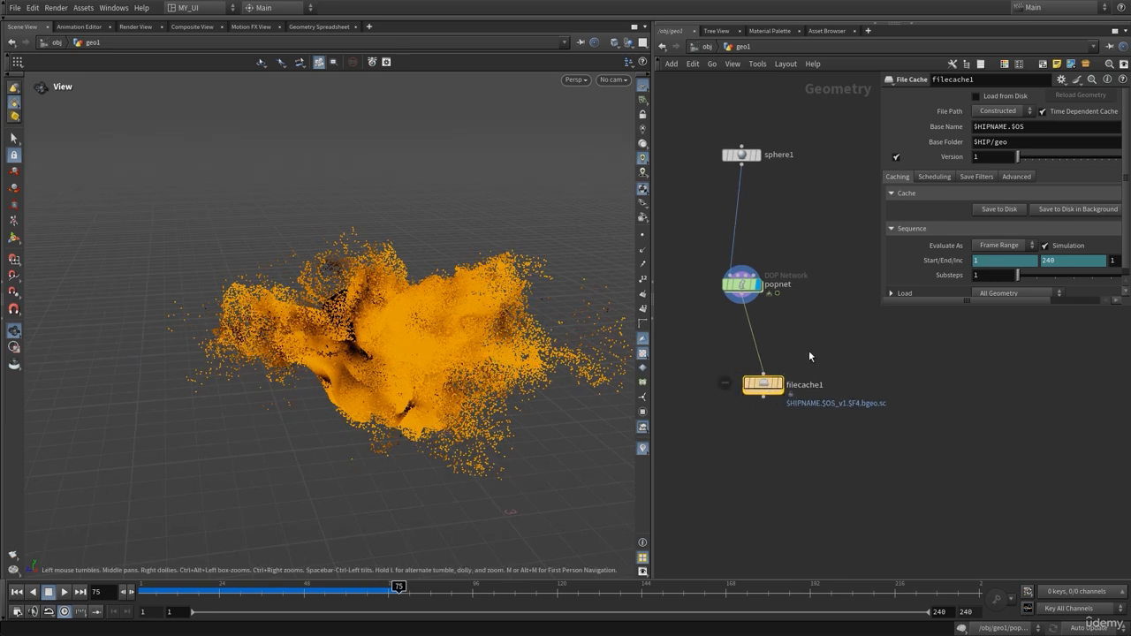
middle_click(746, 287)
Delete filecache1 and add a Null named OUT wired from popnet's output
key("Delete")
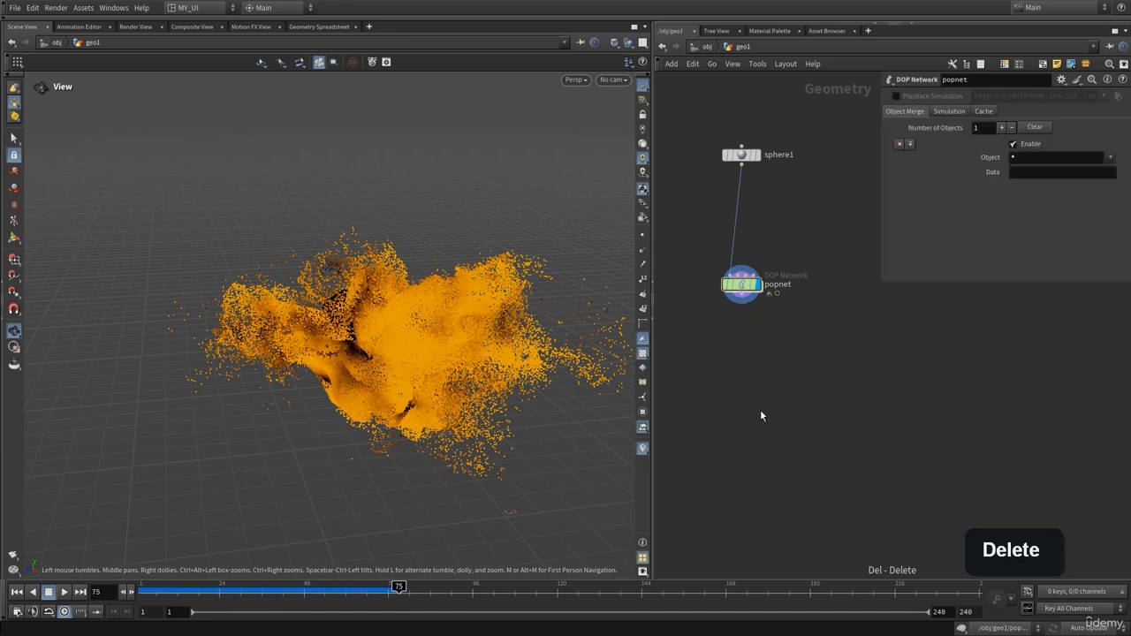
key("Tab")
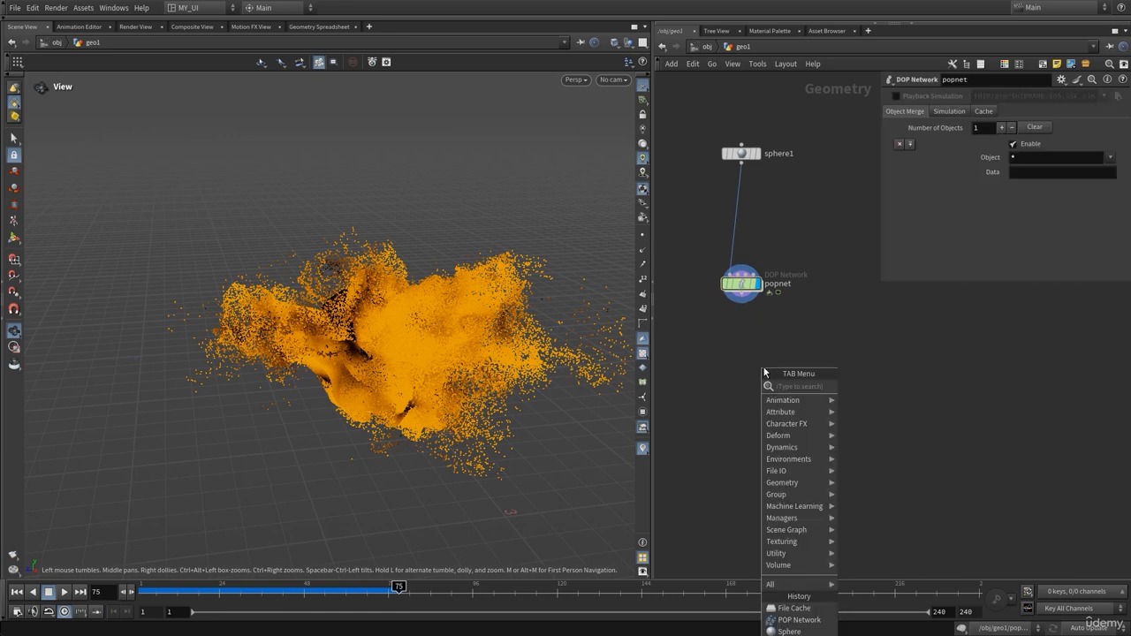
type("null")
key("Return")
left_click(742, 390)
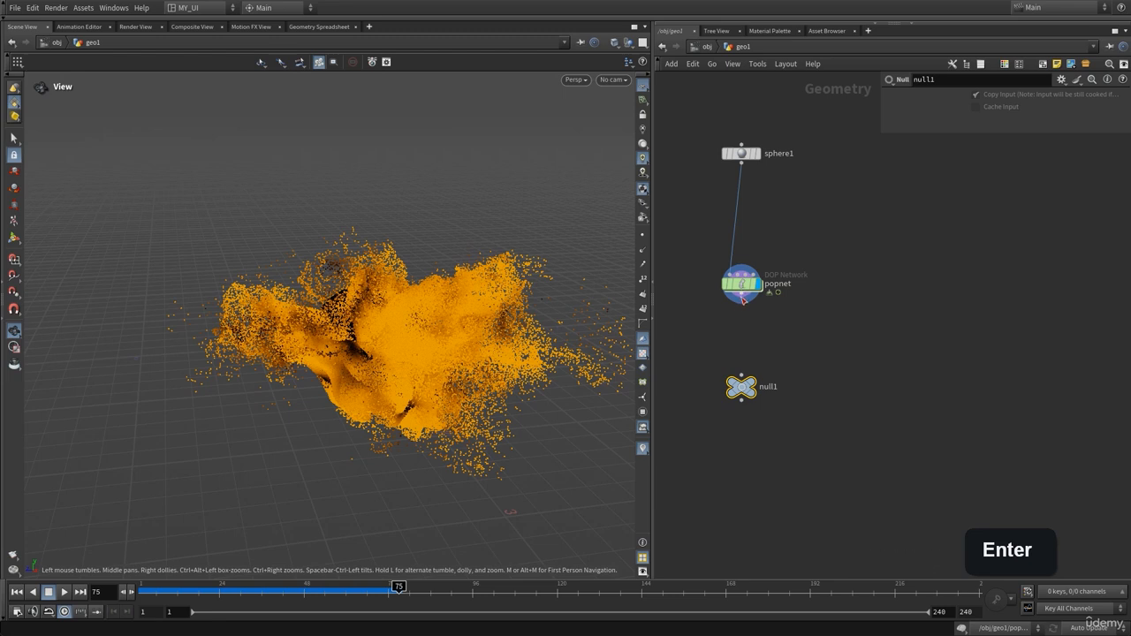
left_click_drag(743, 304, 741, 377)
double_click(767, 386)
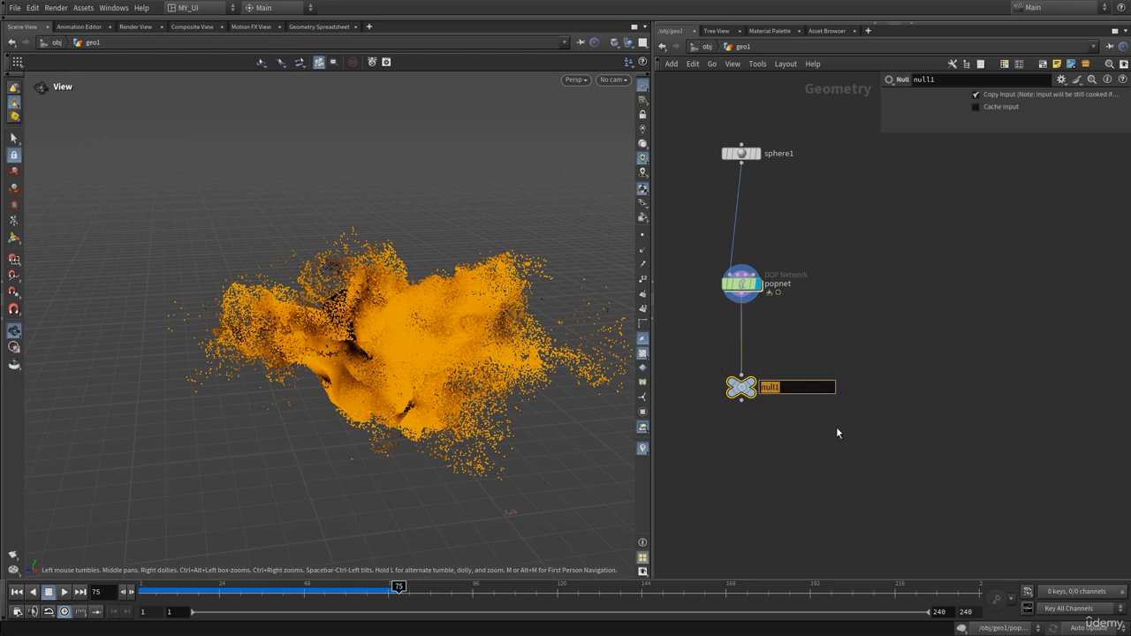
type("OUT")
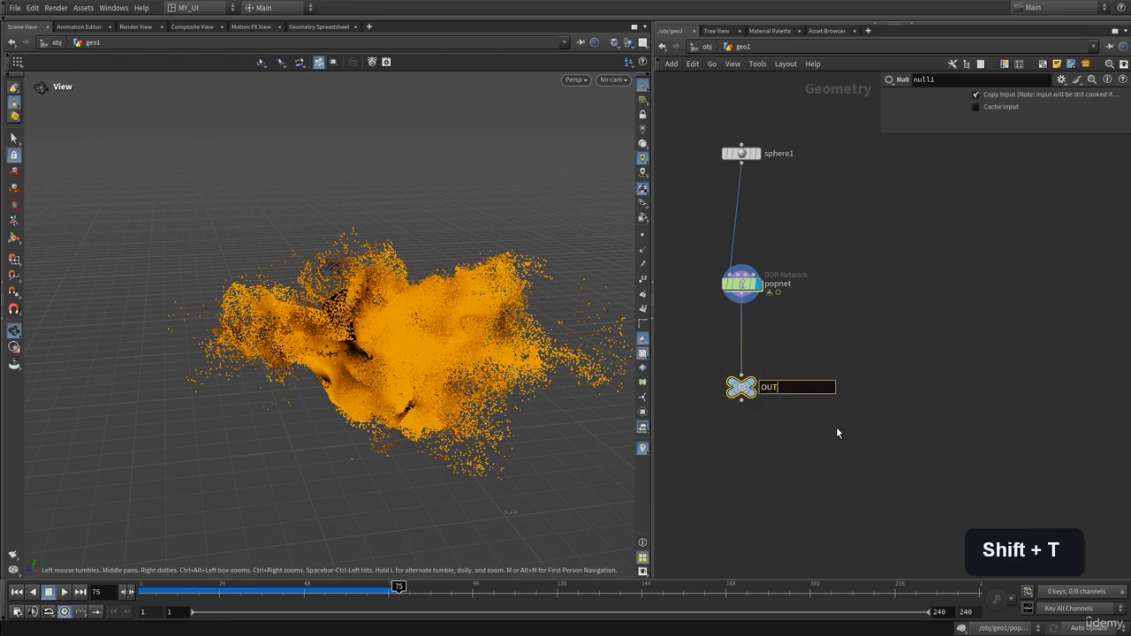
left_click(837, 429)
Create a LOP Network, lopnet1, beside OUT and go inside it
key("Tab")
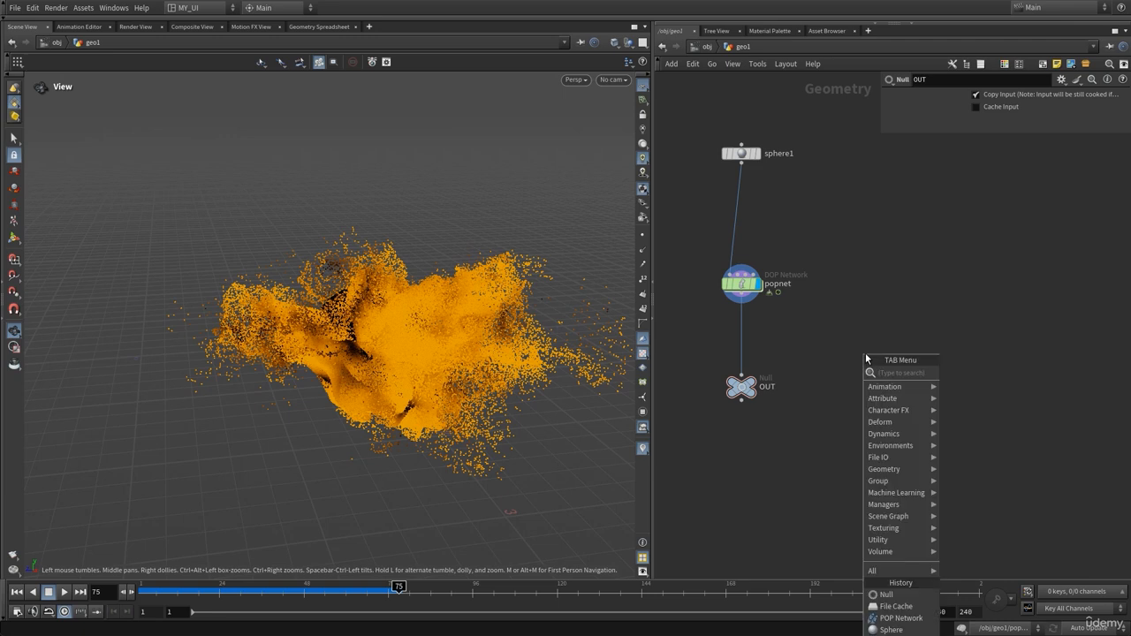
type("lop")
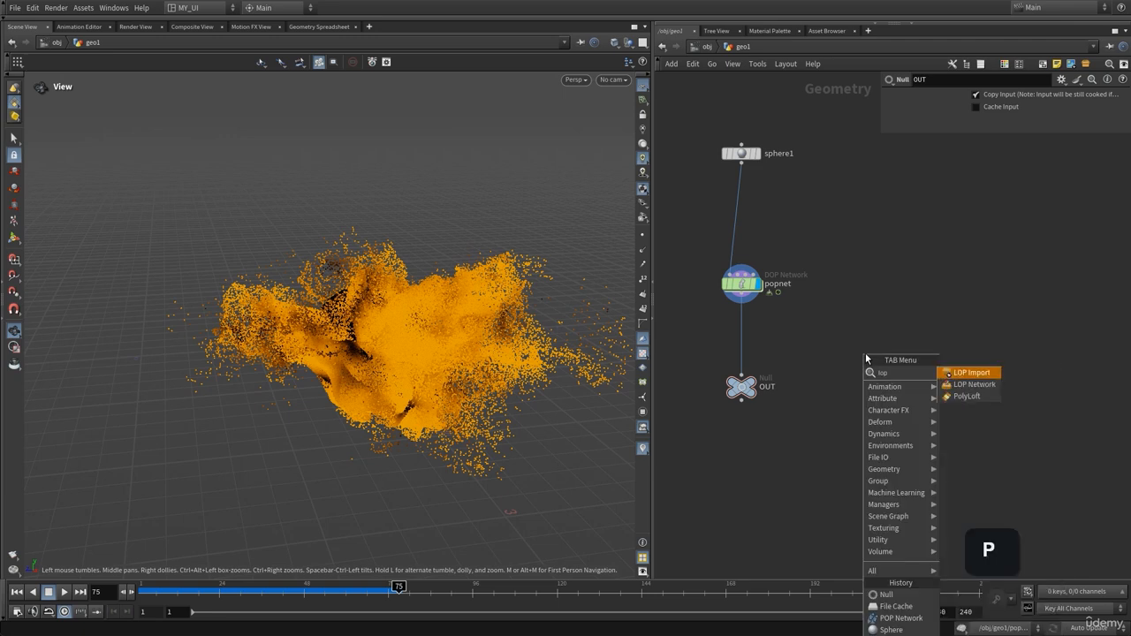
left_click(975, 386)
left_click(835, 362)
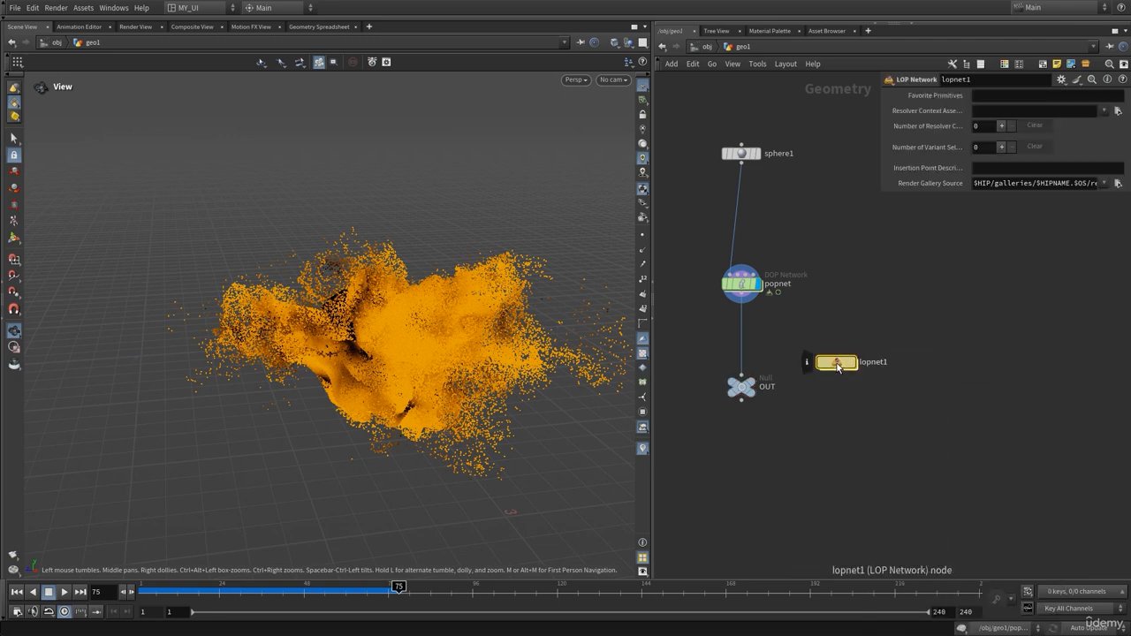
double_click(836, 362)
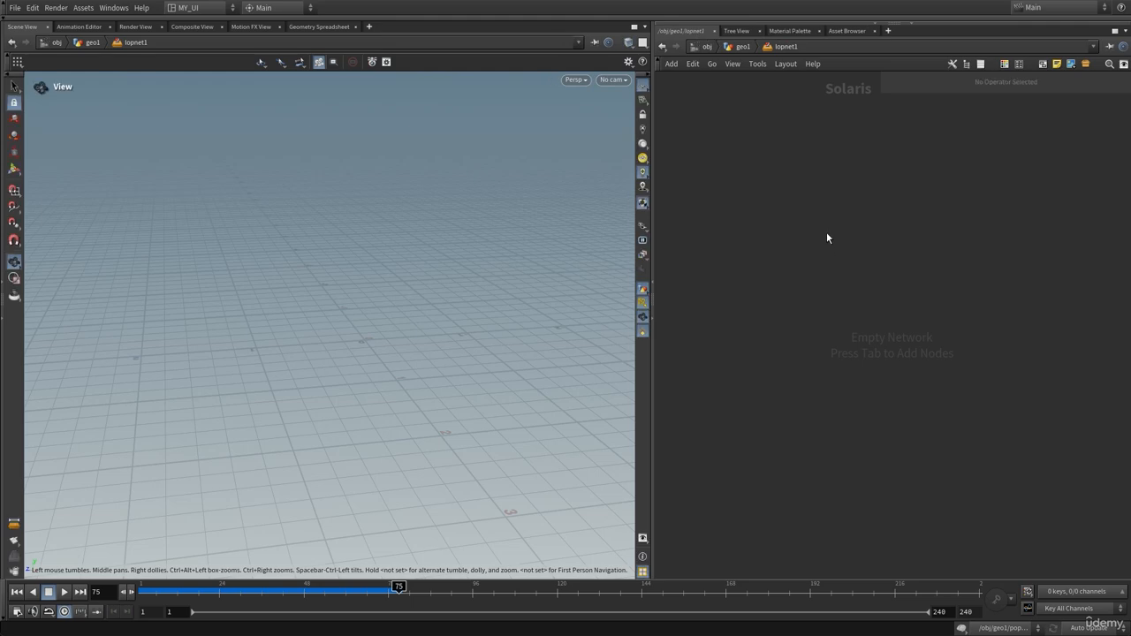
Add a SOP Import node pulling /obj/geo1/OUT and orbit around the orange particle cloud
key("p")
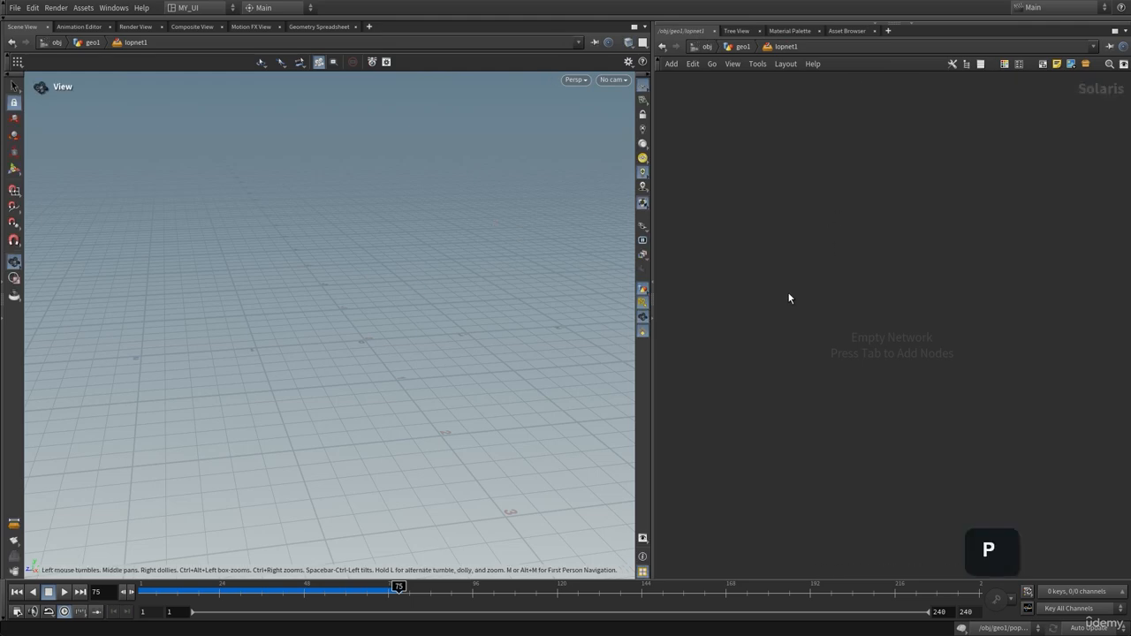
key("Tab")
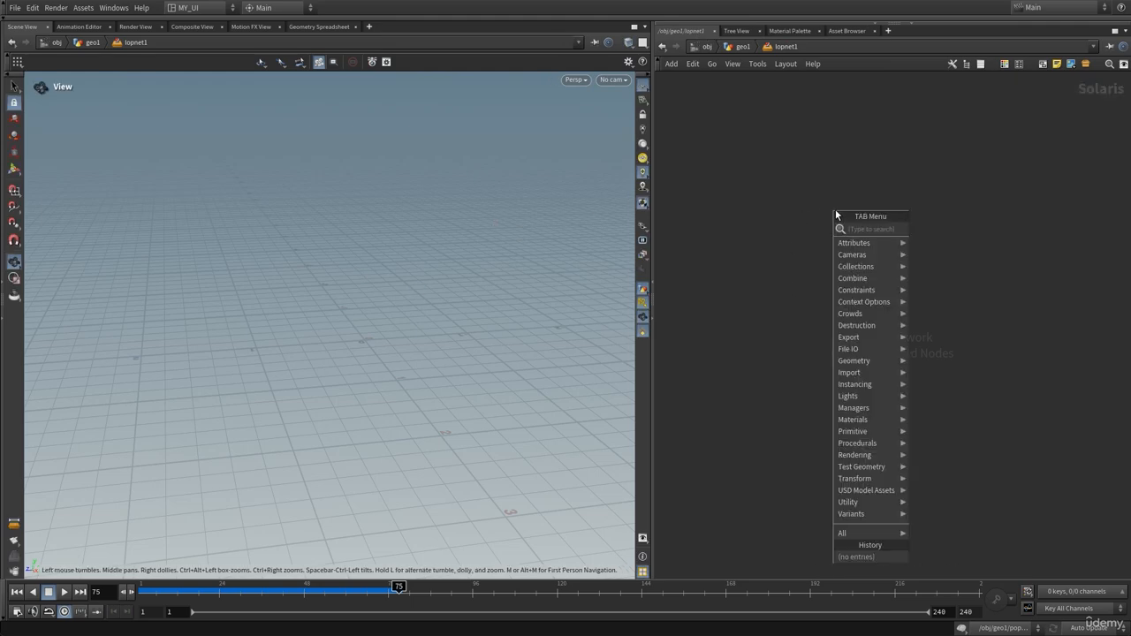
type("sopim")
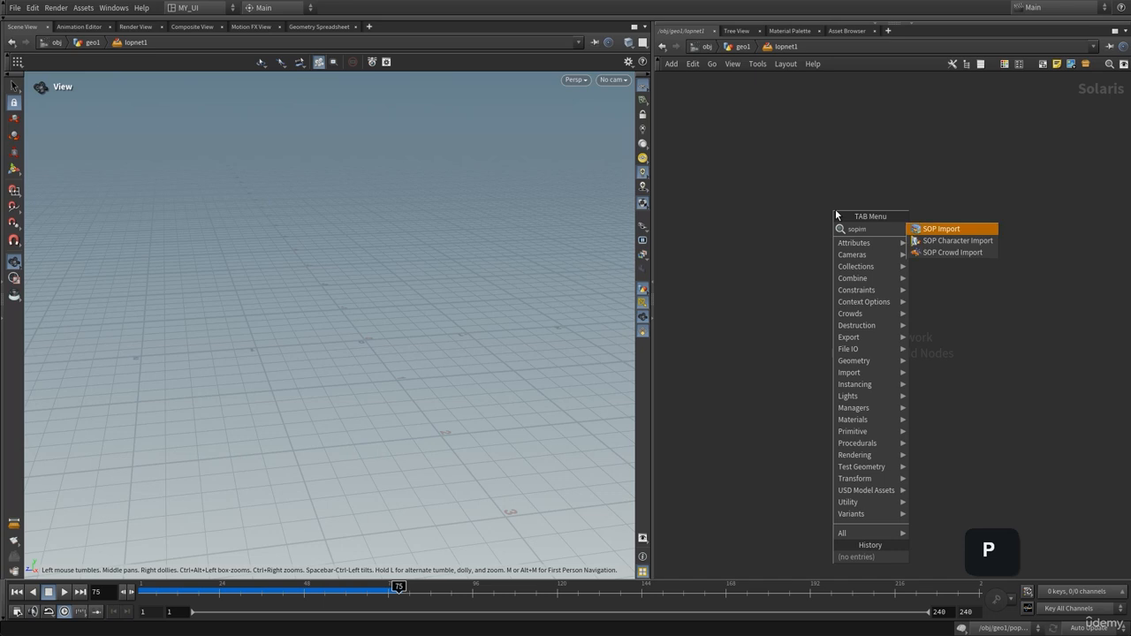
key("Return")
left_click(773, 228)
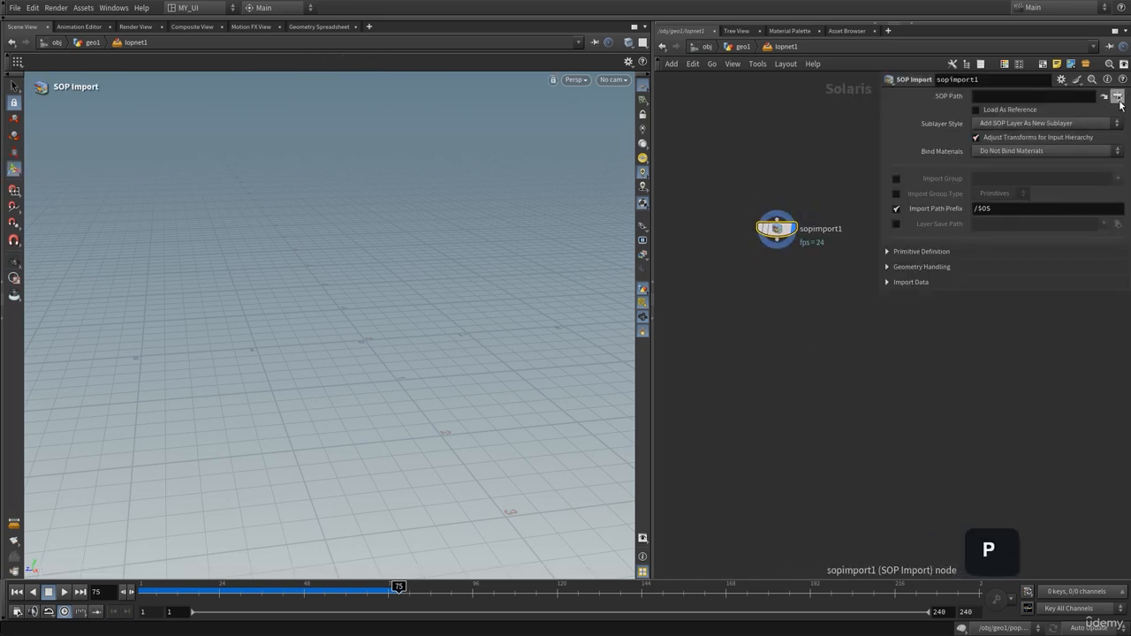
left_click(1118, 98)
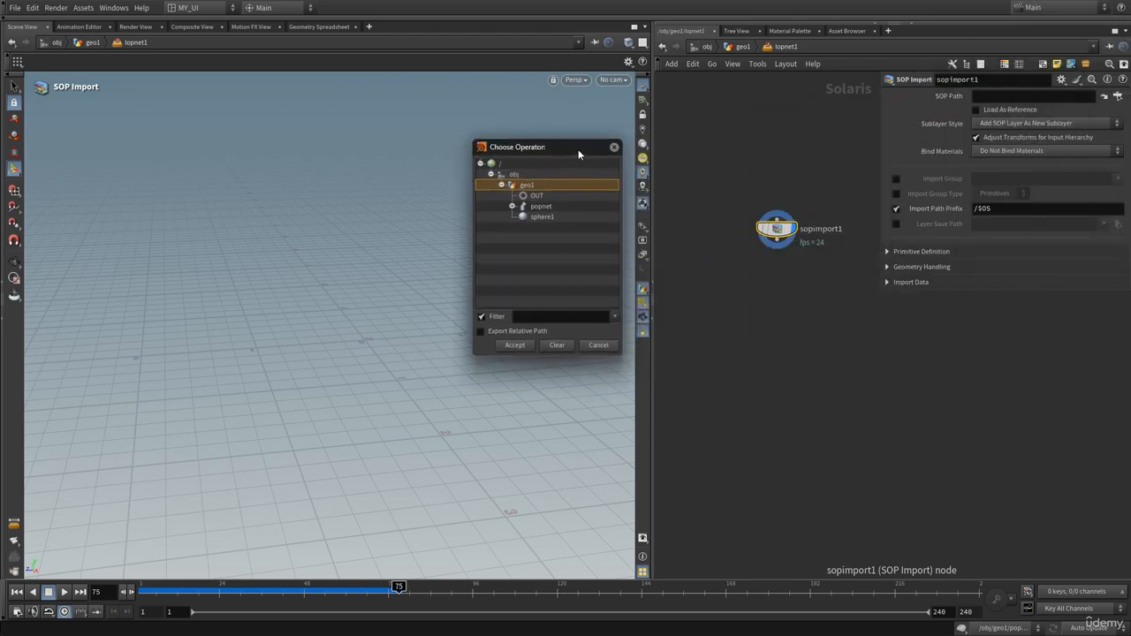
left_click(536, 195)
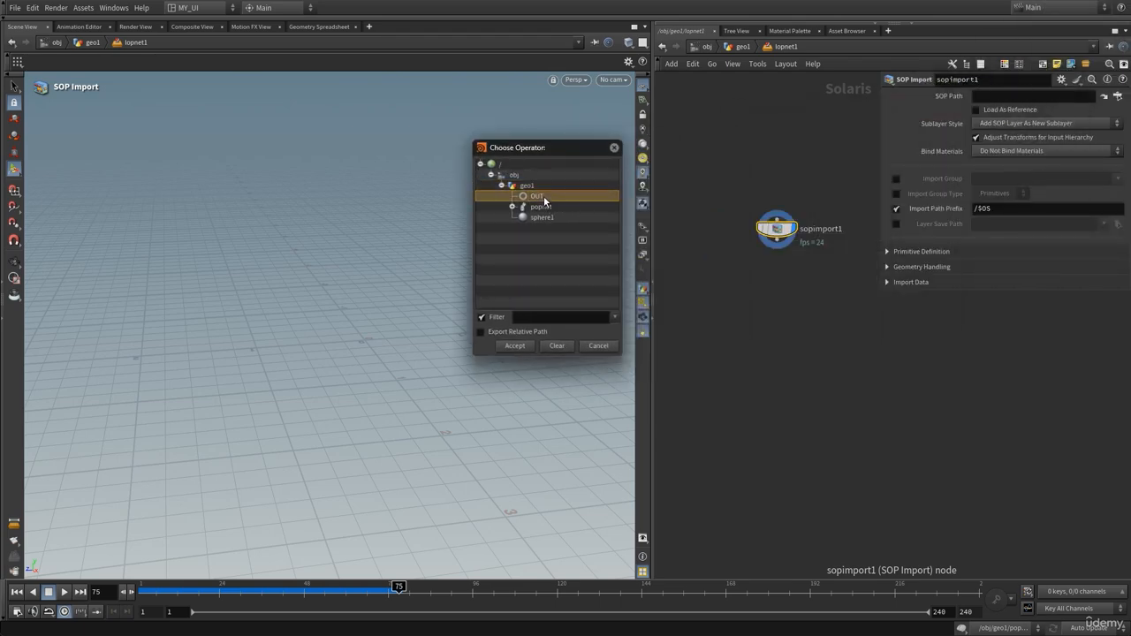
left_click(515, 346)
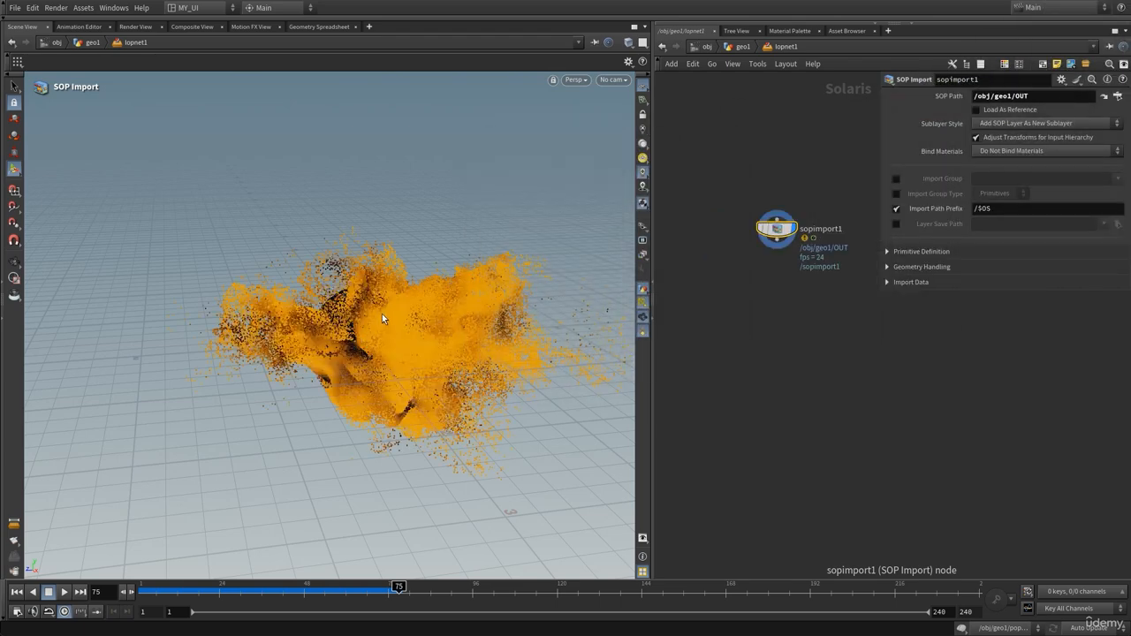
left_click(14, 262)
left_click_drag(358, 361, 366, 338)
middle_click_drag(762, 364, 734, 345)
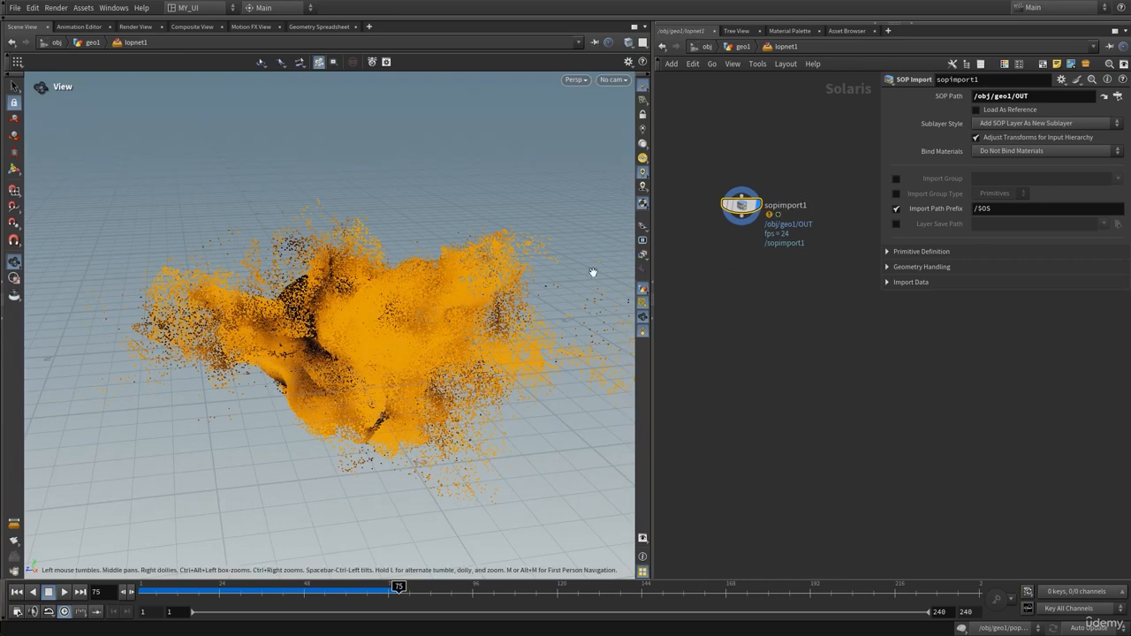
left_click_drag(394, 323, 463, 333)
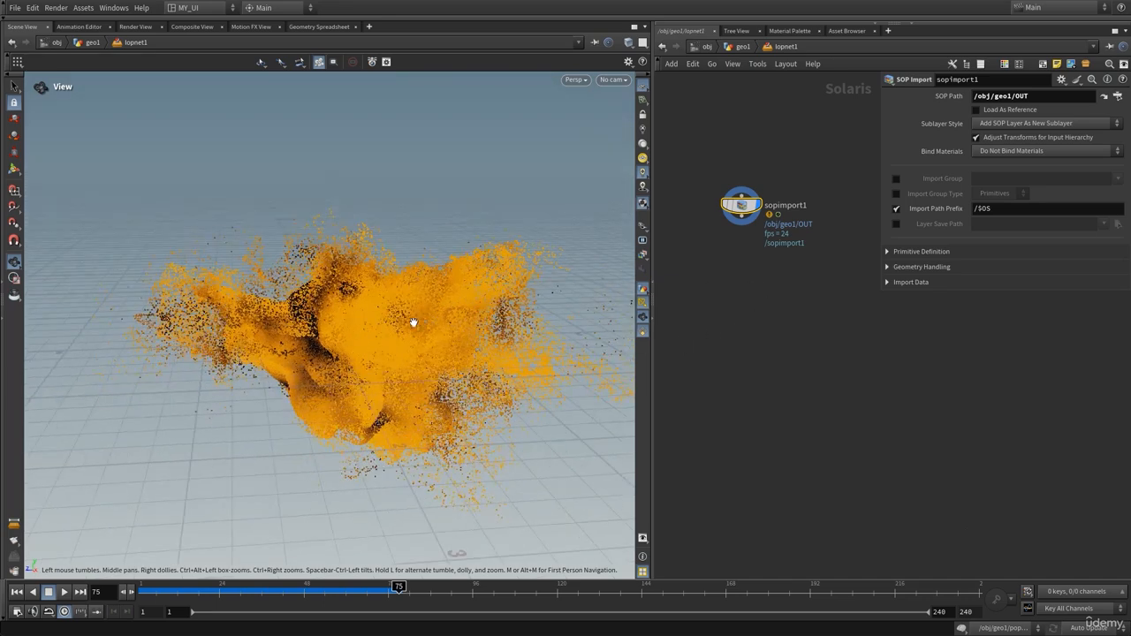
Add a Material Library node below sopimport1 and wire sopimport1 into it
key("p")
key("Tab")
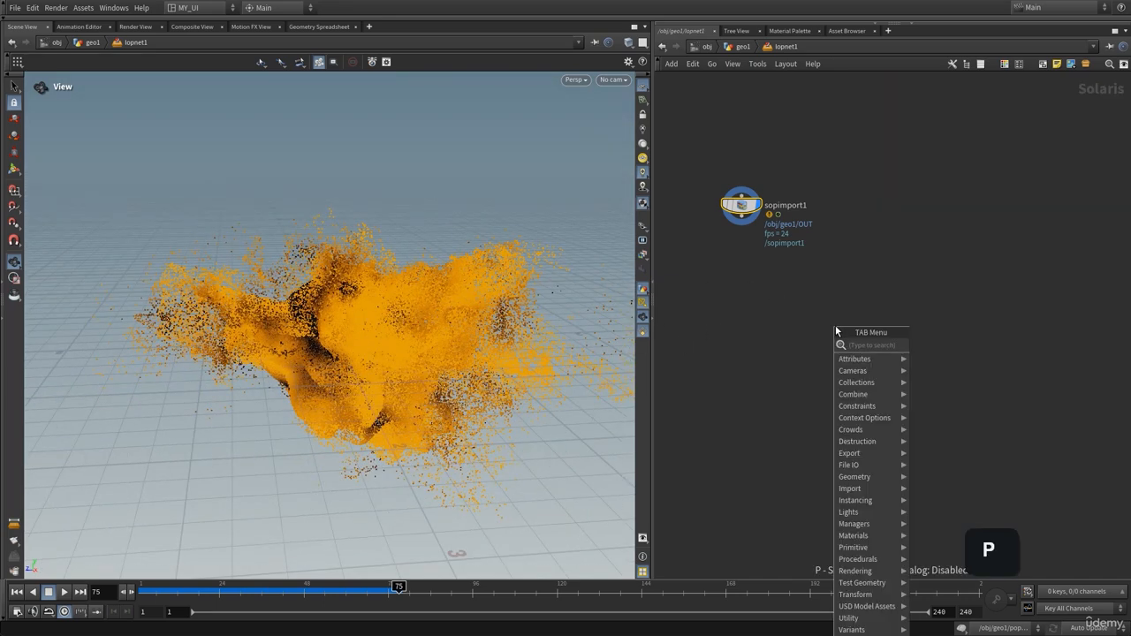
type("mater")
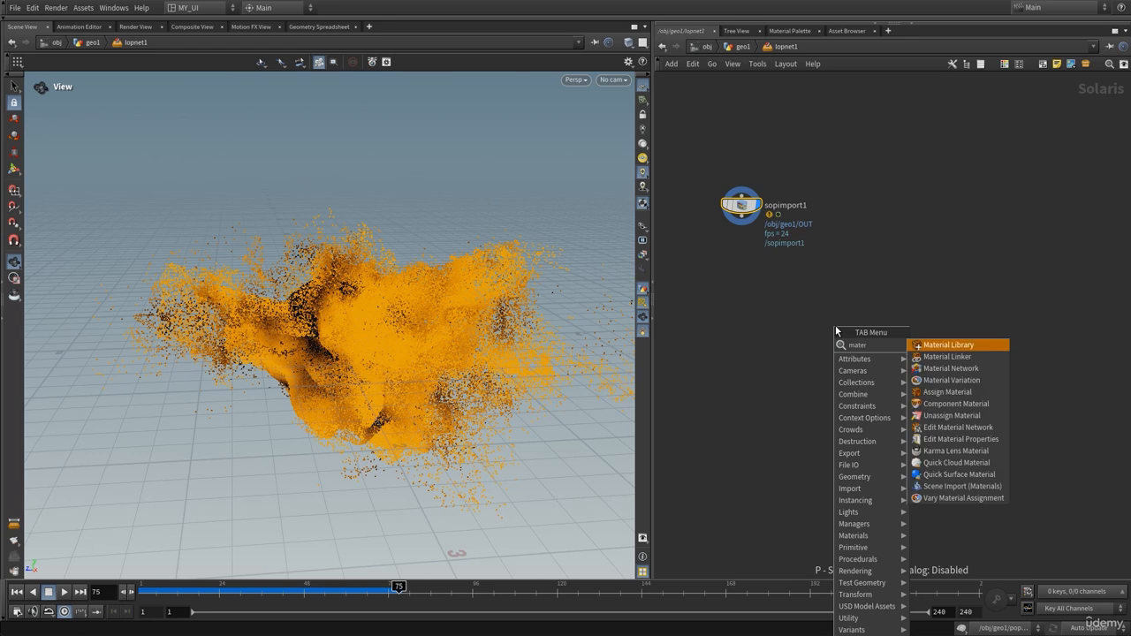
key("Return")
left_click(835, 325)
left_click_drag(835, 325, 741, 288)
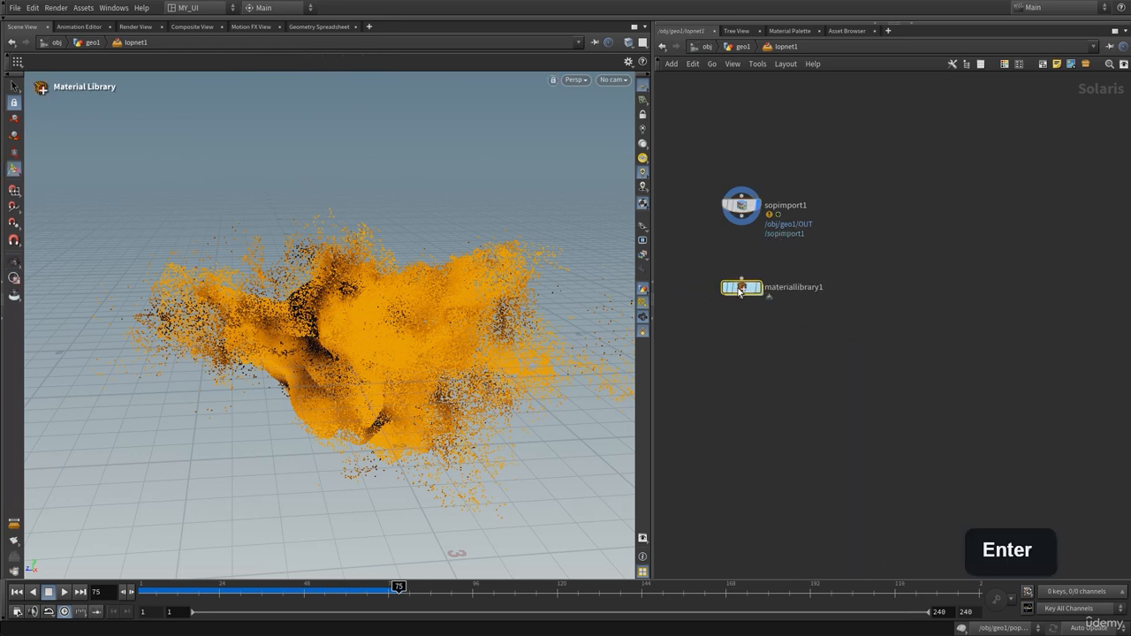
left_click(751, 224)
left_click(741, 279)
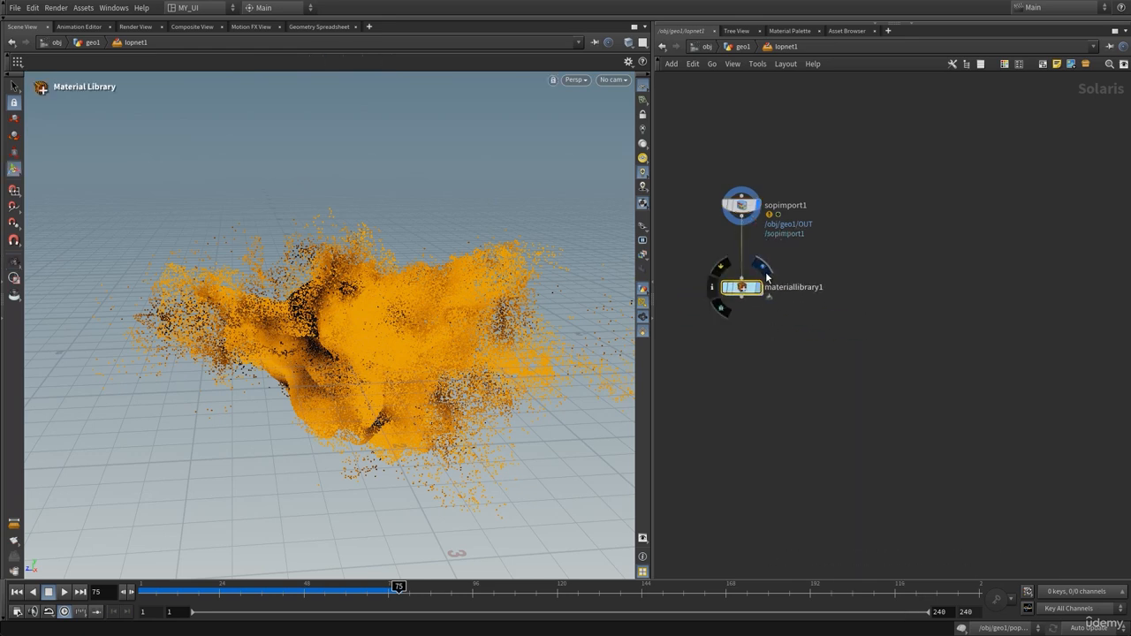
Inside the material library, create a Karma Material Builder and select its mtlxstandard_surface shader
double_click(750, 287)
key("Tab")
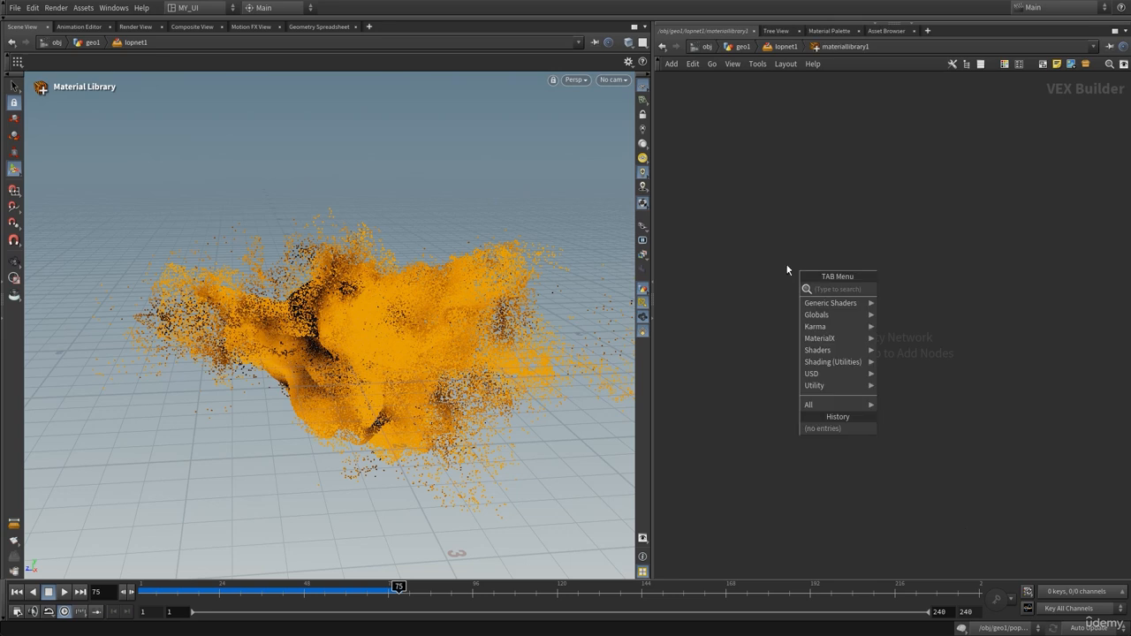
mouse_move(805, 326)
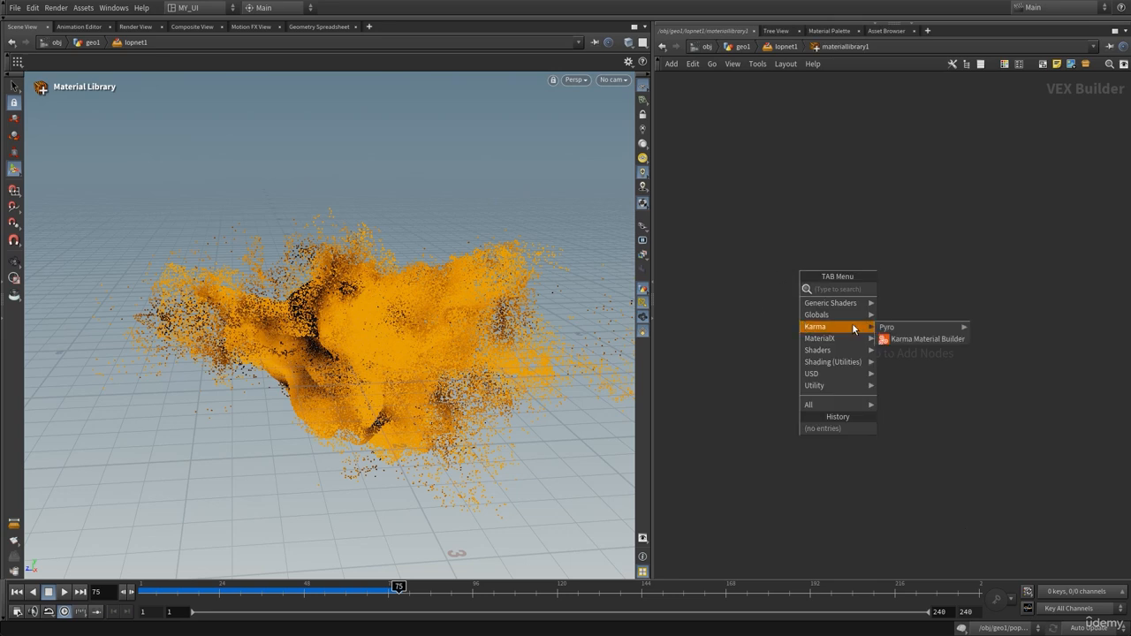
left_click(918, 338)
left_click(795, 281)
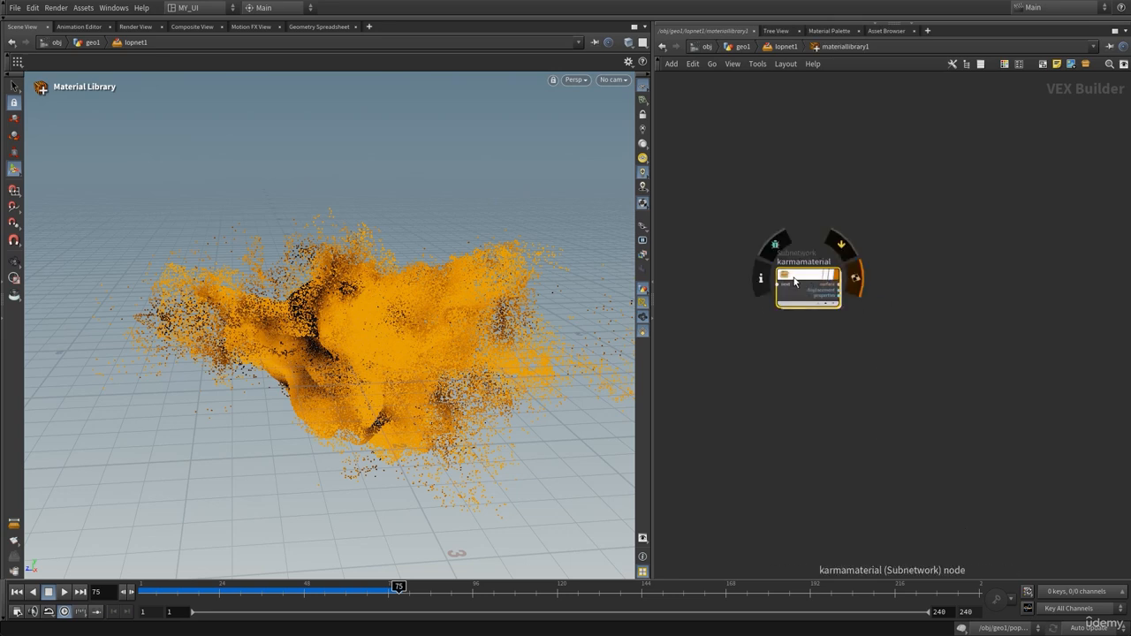
double_click(798, 279)
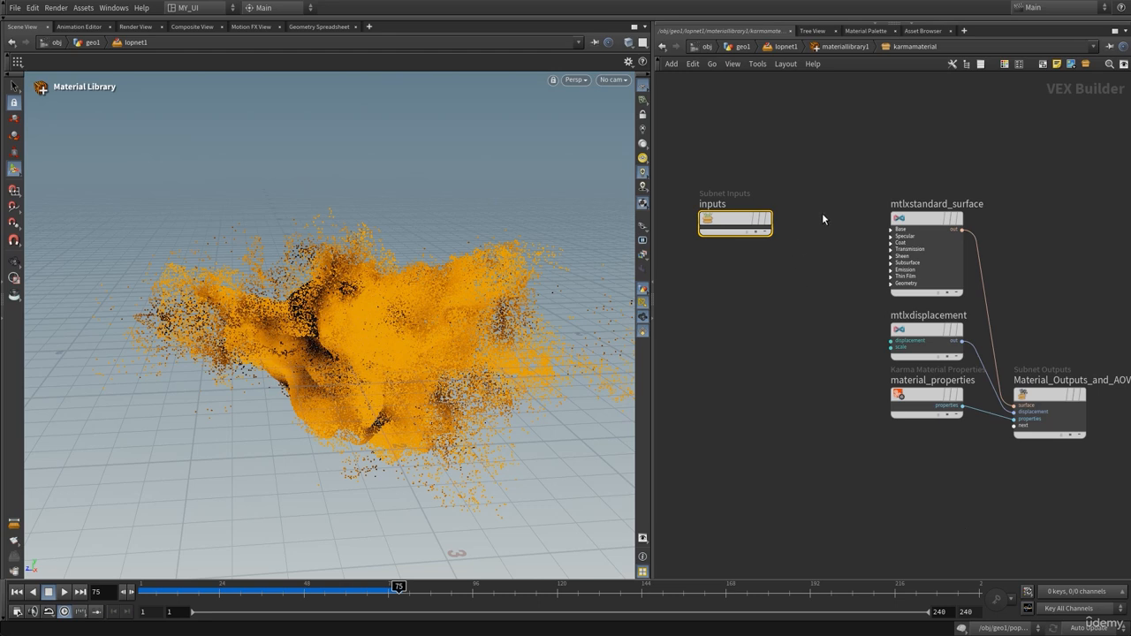
middle_click_drag(823, 215, 783, 321)
left_click_drag(888, 325, 880, 240)
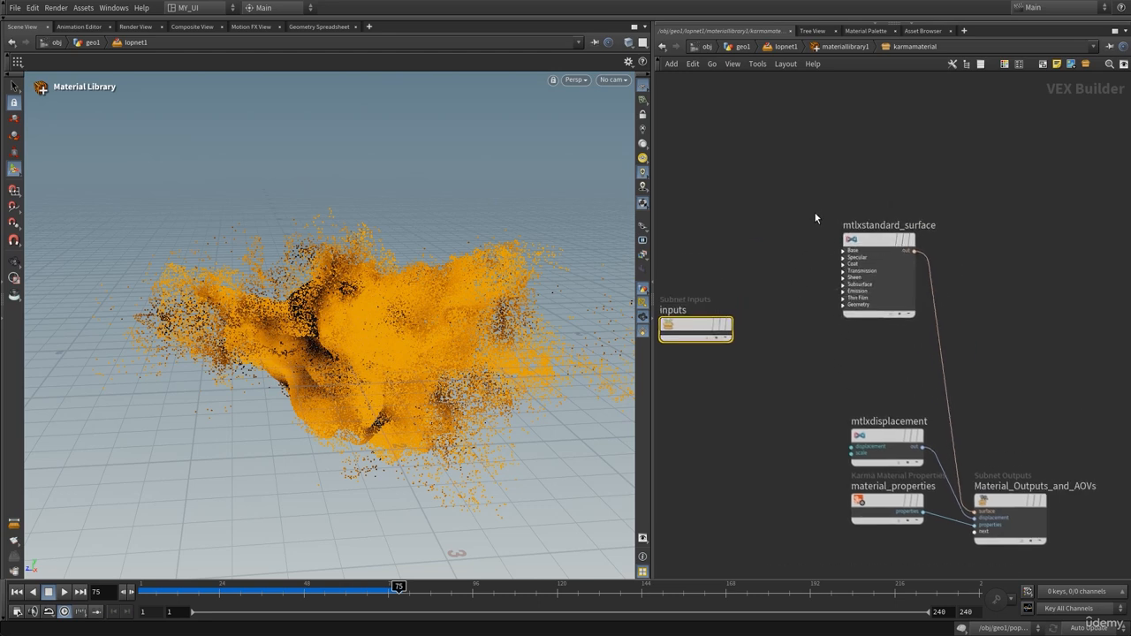
middle_click_drag(814, 211, 782, 240)
left_click(859, 272)
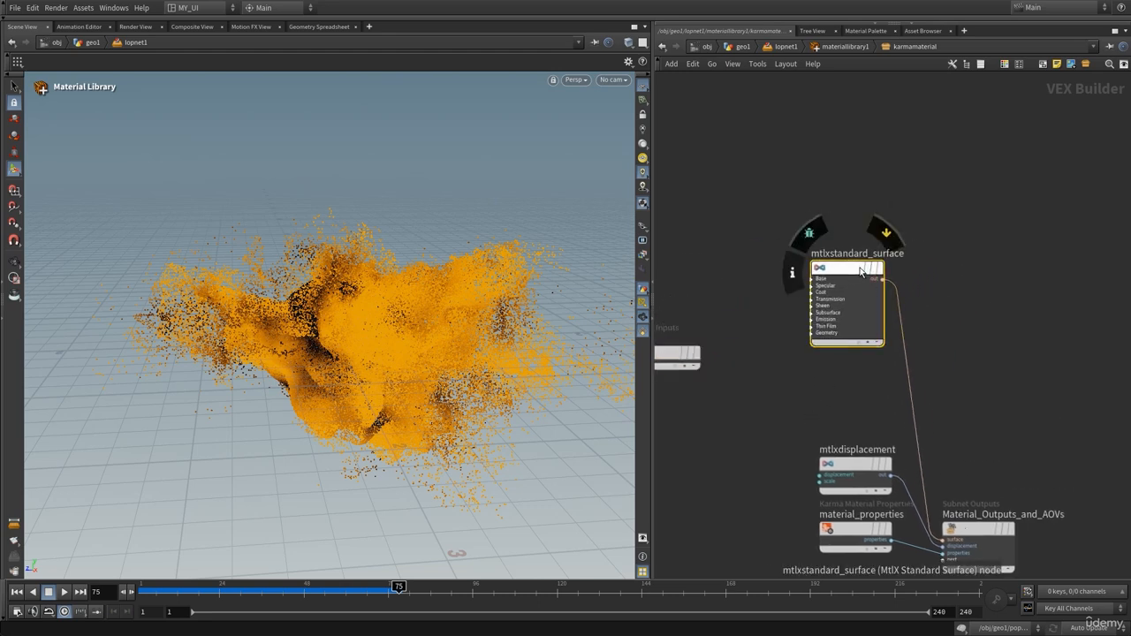
key("p")
middle_click_drag(842, 275, 757, 316)
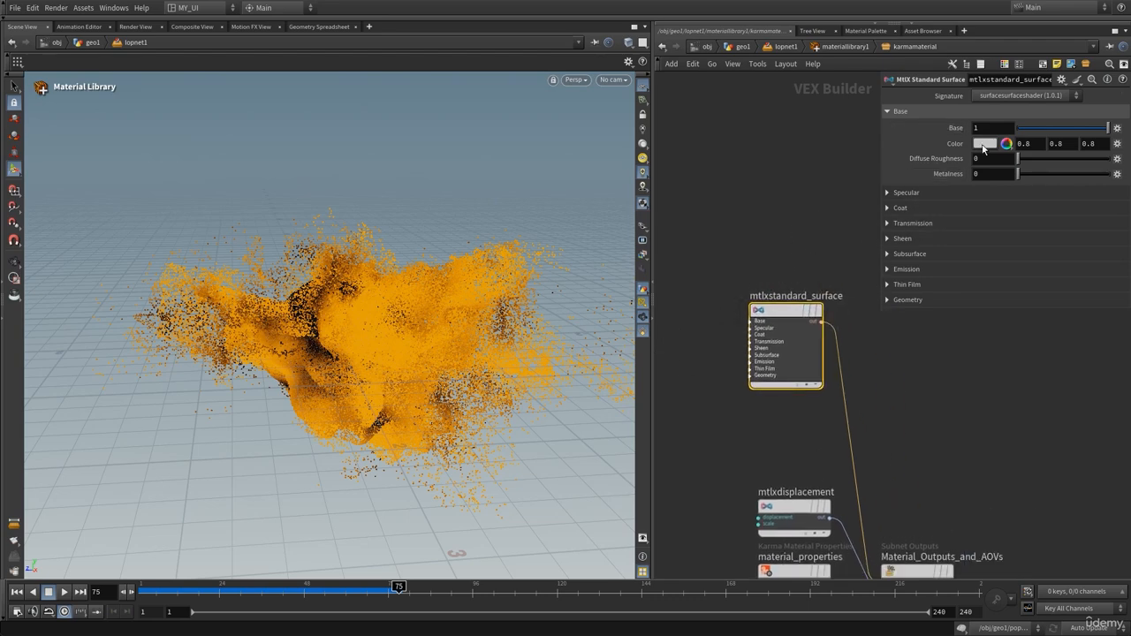
Auto-fill karmamaterial, enable Assign to Geometry, and set the geometry path to sopimport1
left_click(784, 46)
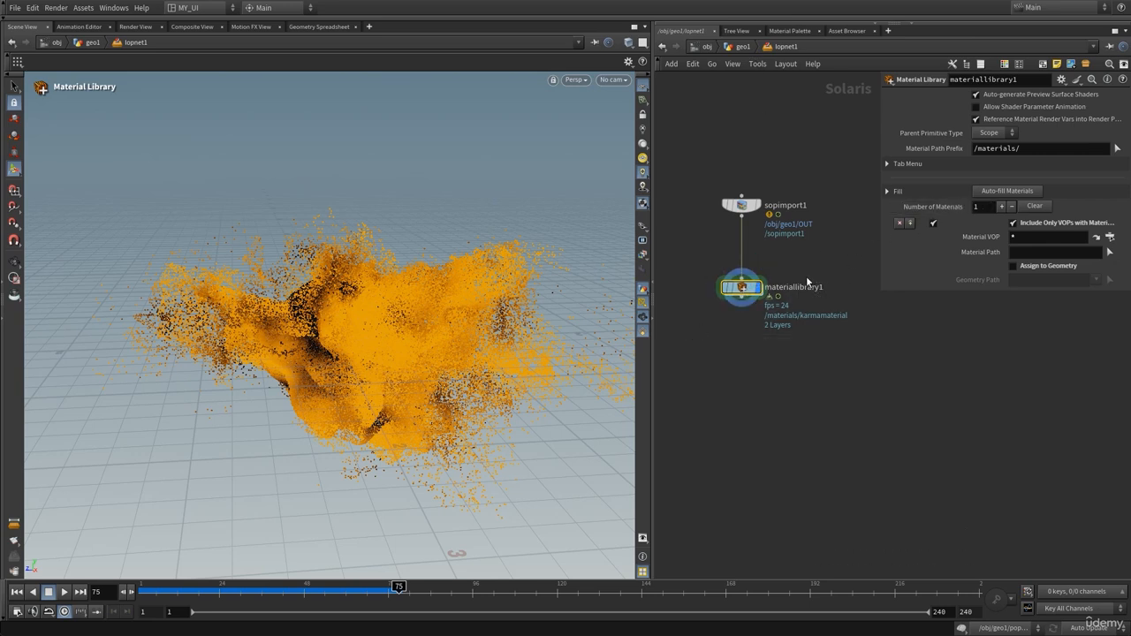
left_click(1005, 191)
left_click(1038, 267)
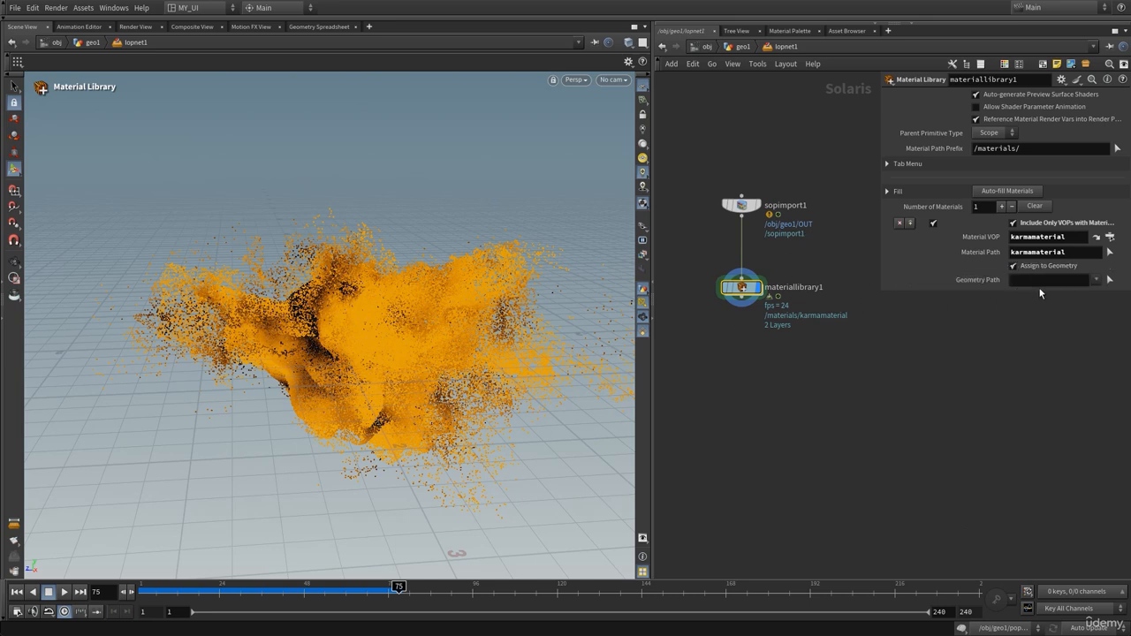
left_click_drag(761, 199, 1052, 279)
left_click(14, 263)
Add Karma render settings wired from materiallibrary1 and give karmarendersettings the display flag
key("Tab")
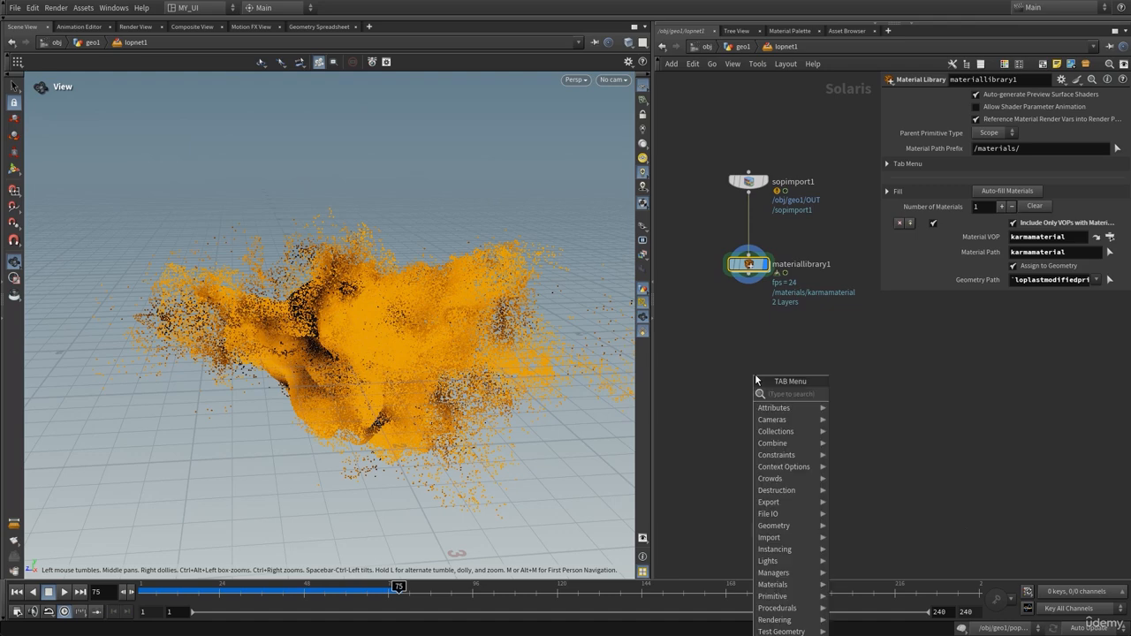
type("k")
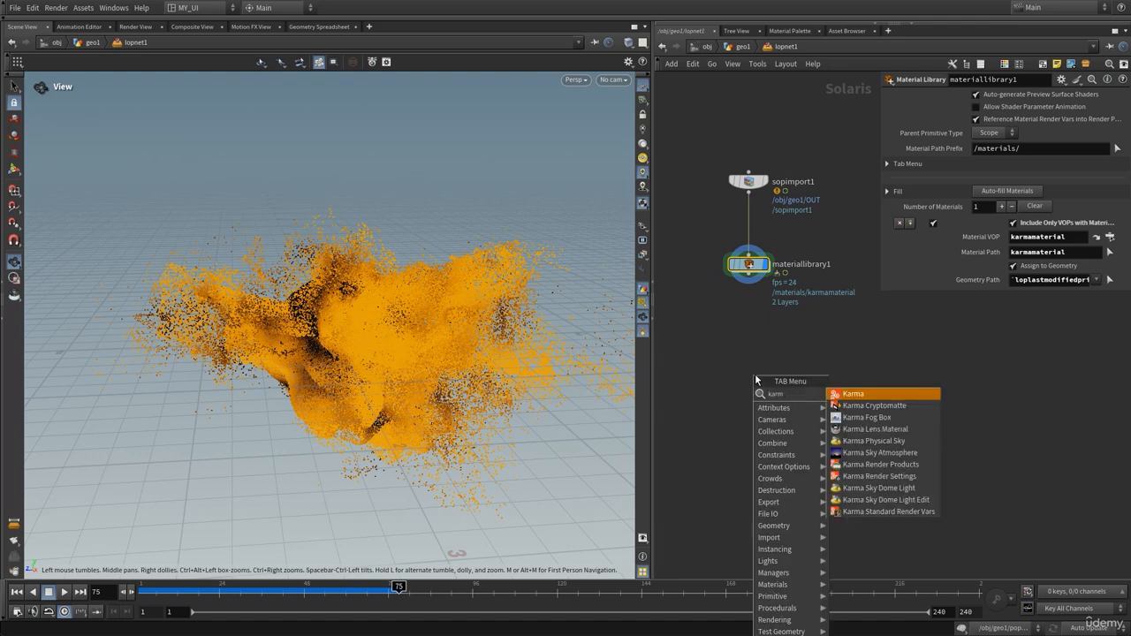
type("arm")
key("Return")
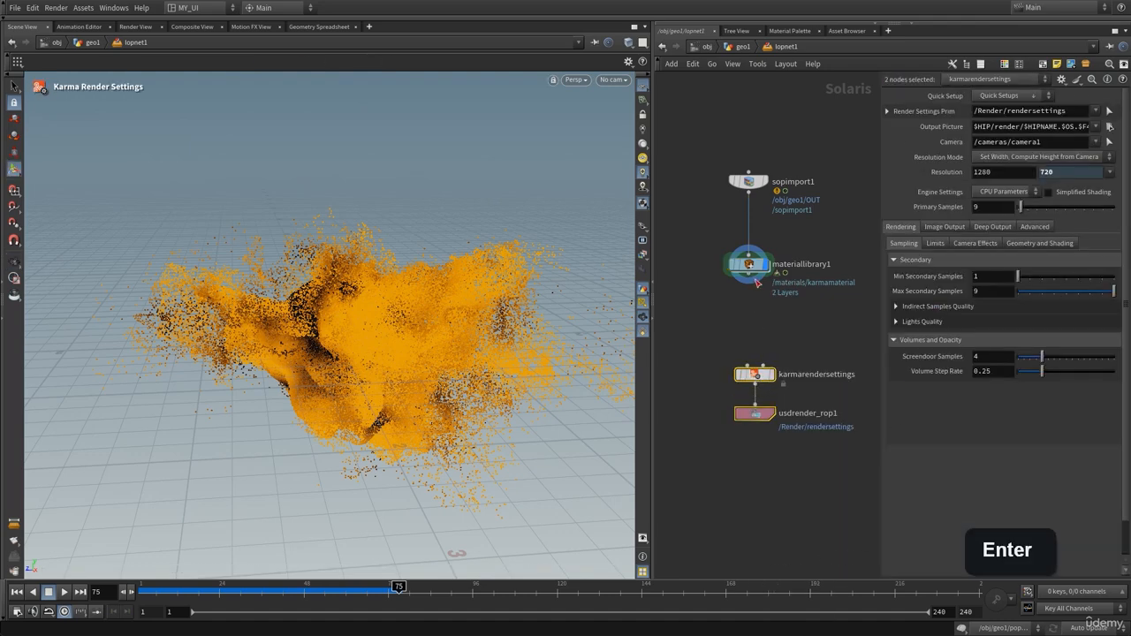
left_click_drag(749, 274, 747, 365)
left_click(771, 374)
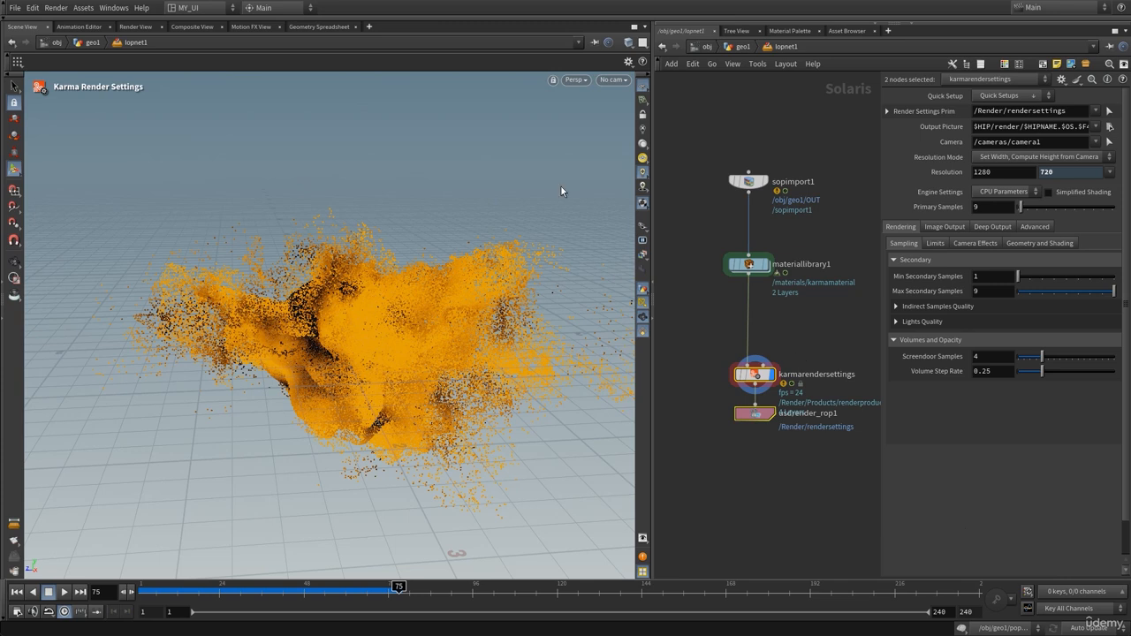
left_click_drag(804, 354, 713, 387)
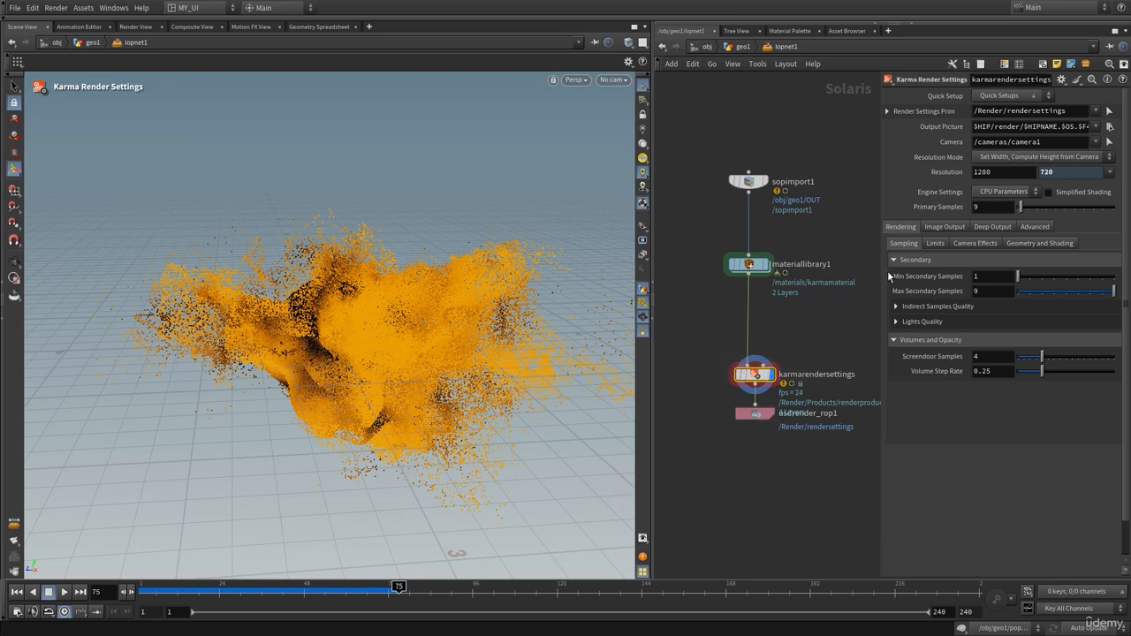
Set the render engine to XPU and preview the viewport in Karma XPU
left_click(991, 191)
left_click(993, 215)
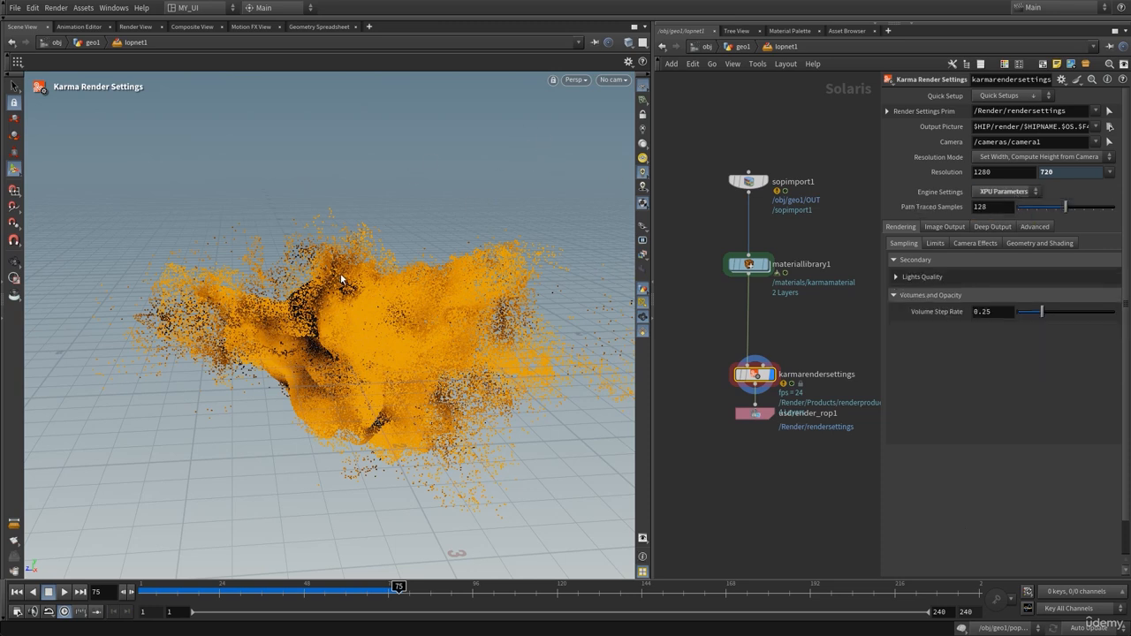
left_click(575, 81)
left_click(618, 147)
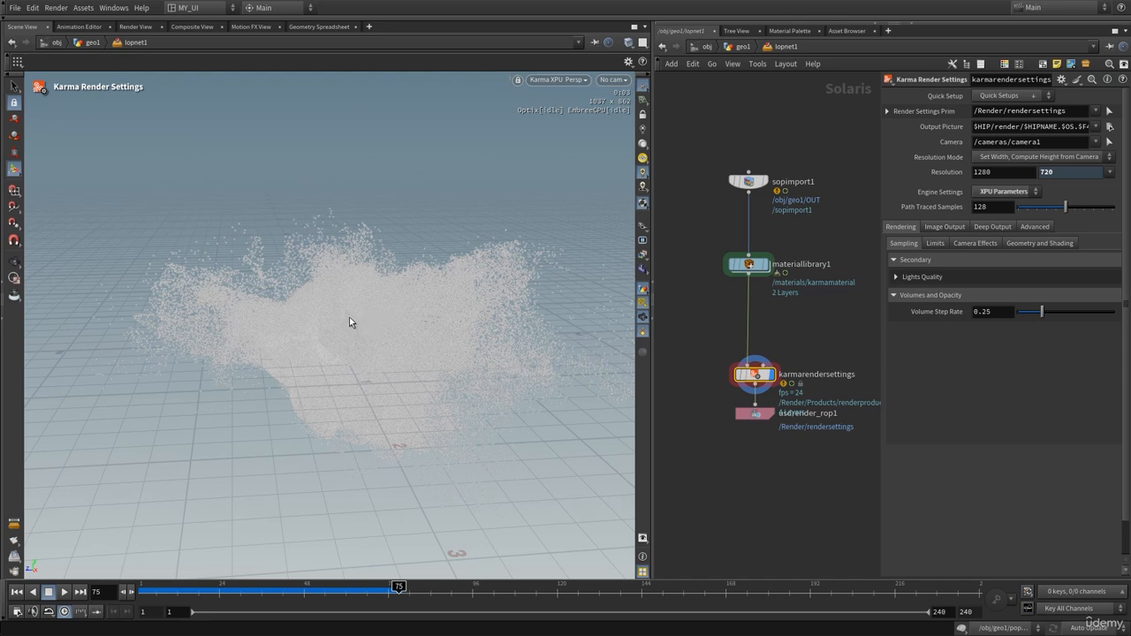
Switch the viewport renderer back to Houdini VK and tumble around the particles
left_click(14, 261)
left_click(557, 80)
left_click(572, 81)
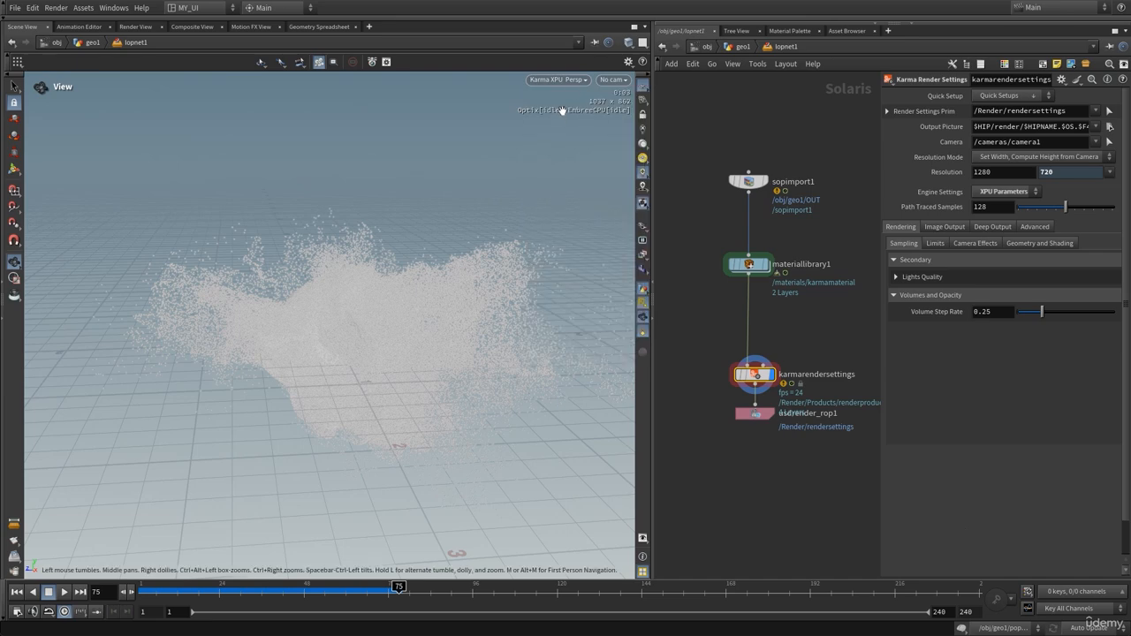
left_click(572, 80)
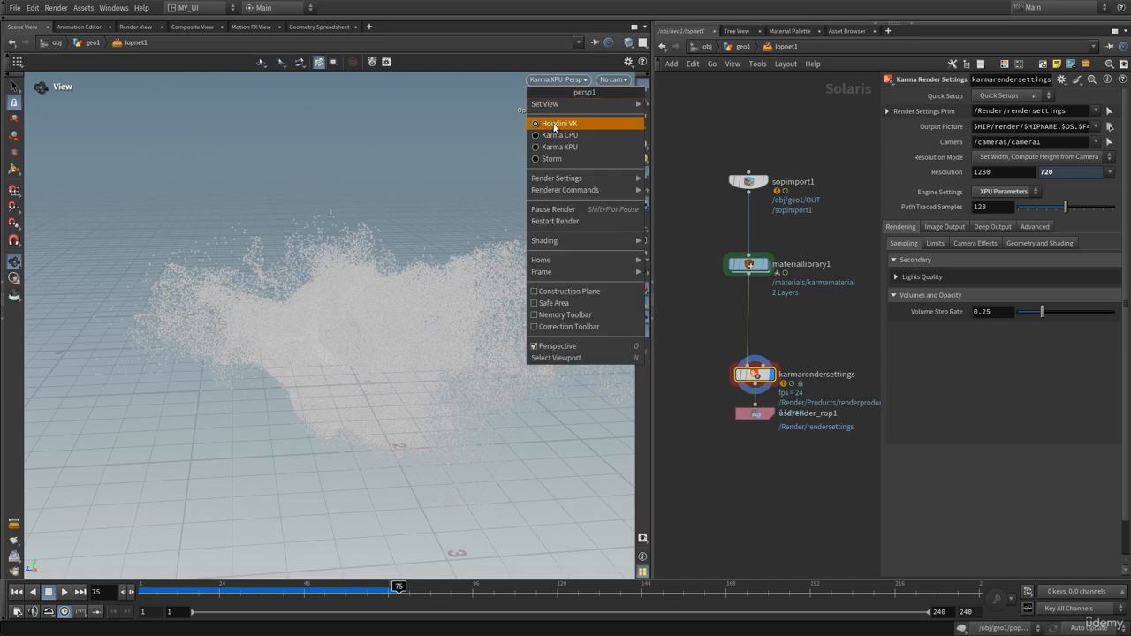
left_click(554, 126)
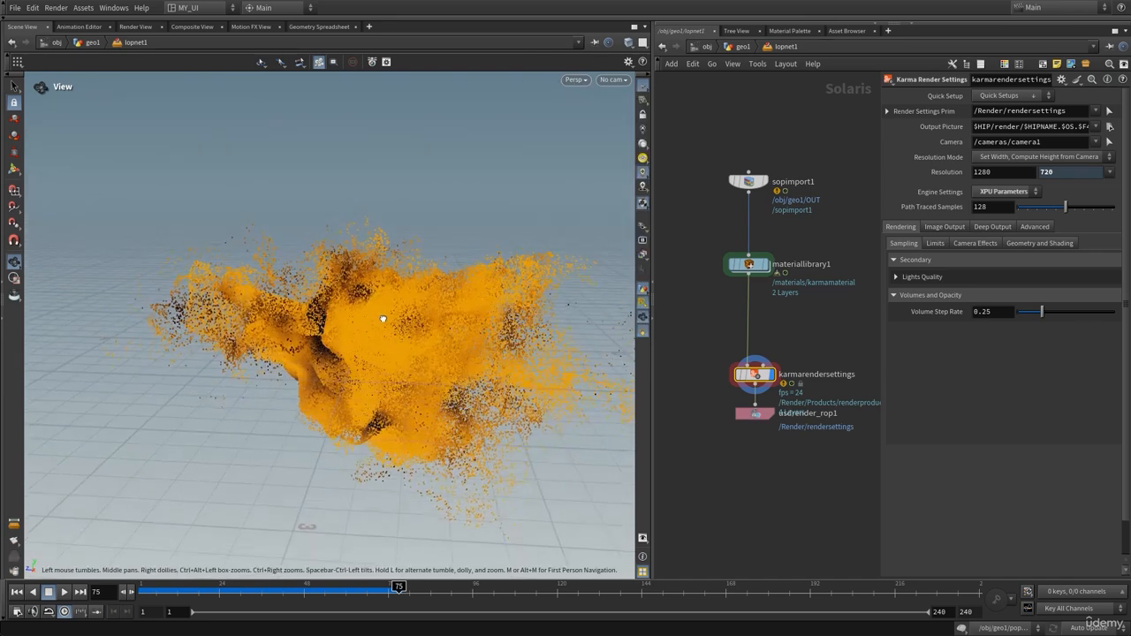
left_click_drag(383, 319, 397, 323)
Move usdrender_rop1 down, separate from karmarendersettings
middle_click_drag(816, 325, 802, 296)
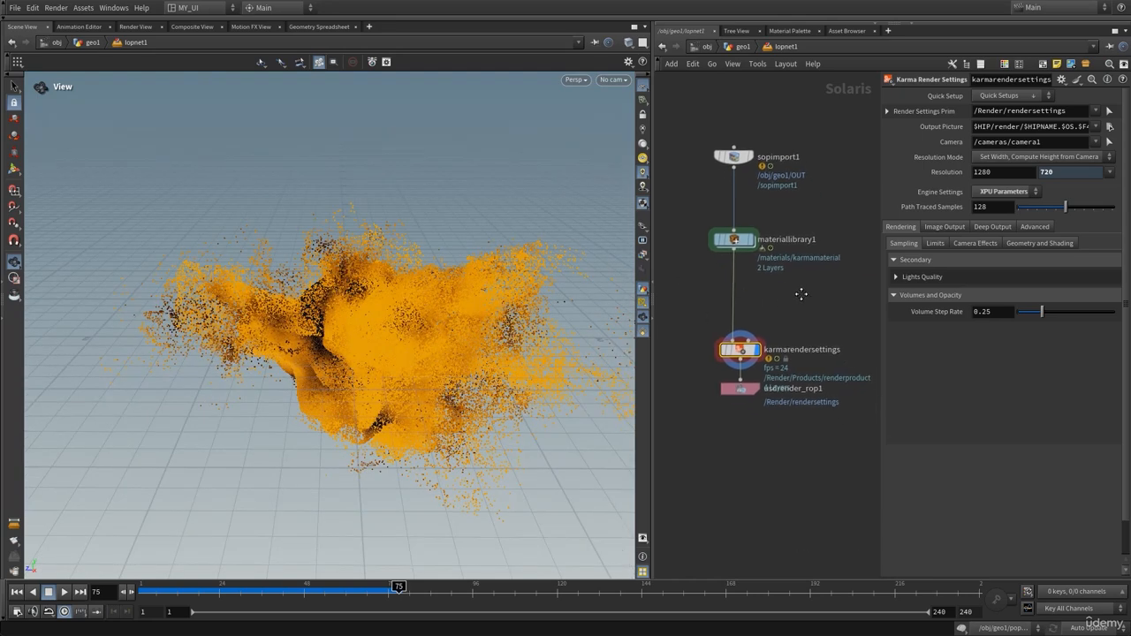
left_click_drag(646, 207, 623, 213)
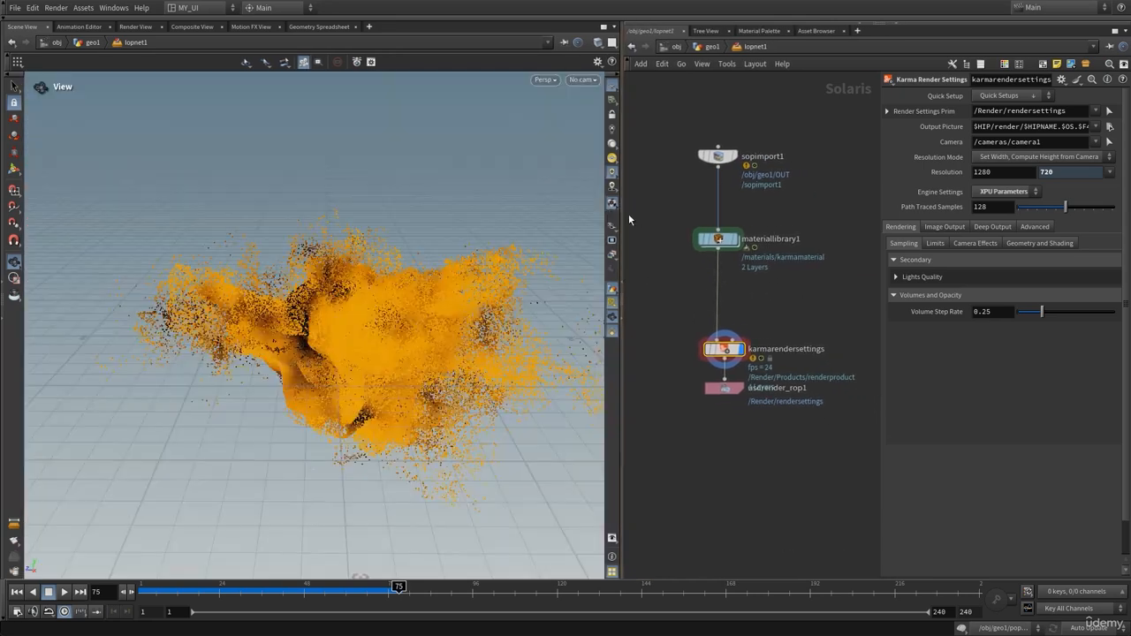
left_click_drag(360, 310, 371, 314)
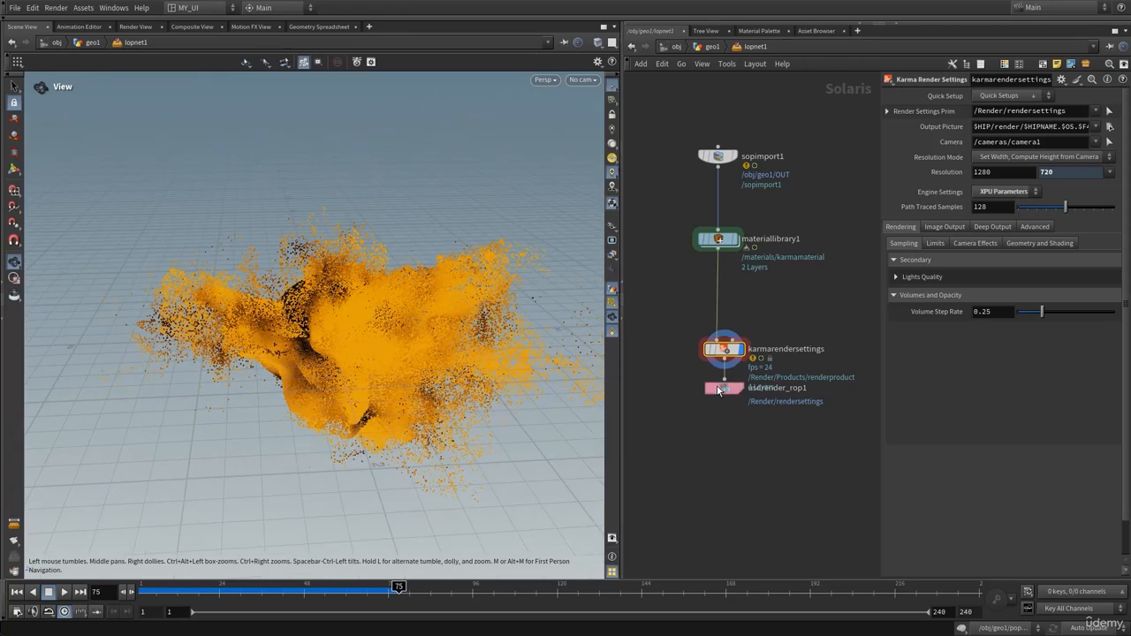
left_click_drag(726, 389, 726, 418)
left_click_drag(447, 348, 404, 327)
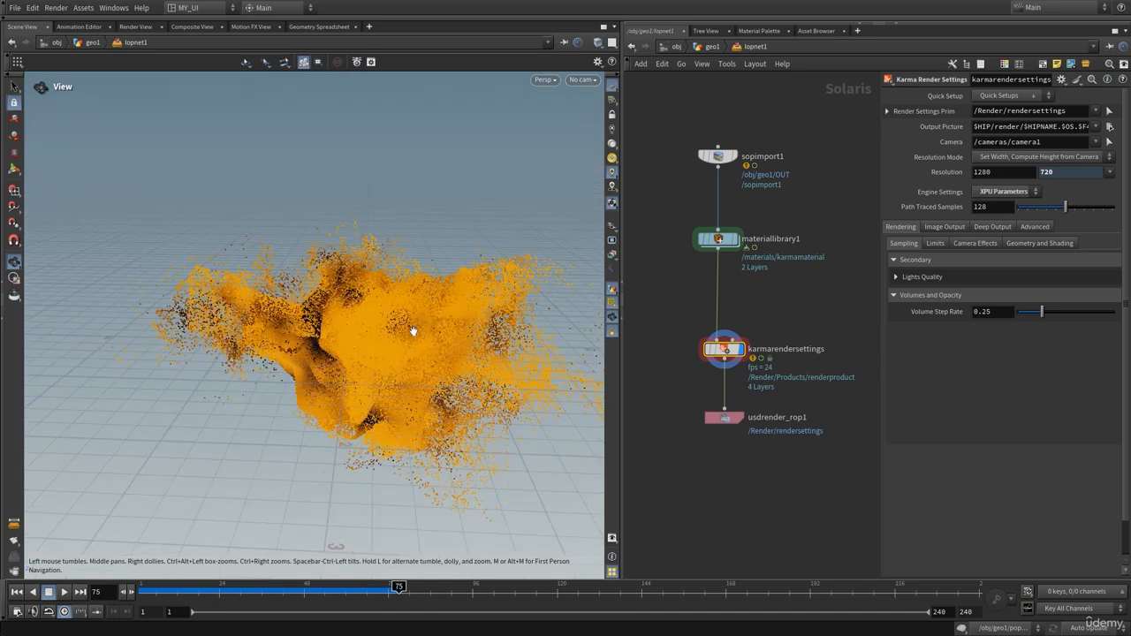
Inside karmamaterial, set the mtlxstandard_surface base colour to blue 007FFF
double_click(719, 239)
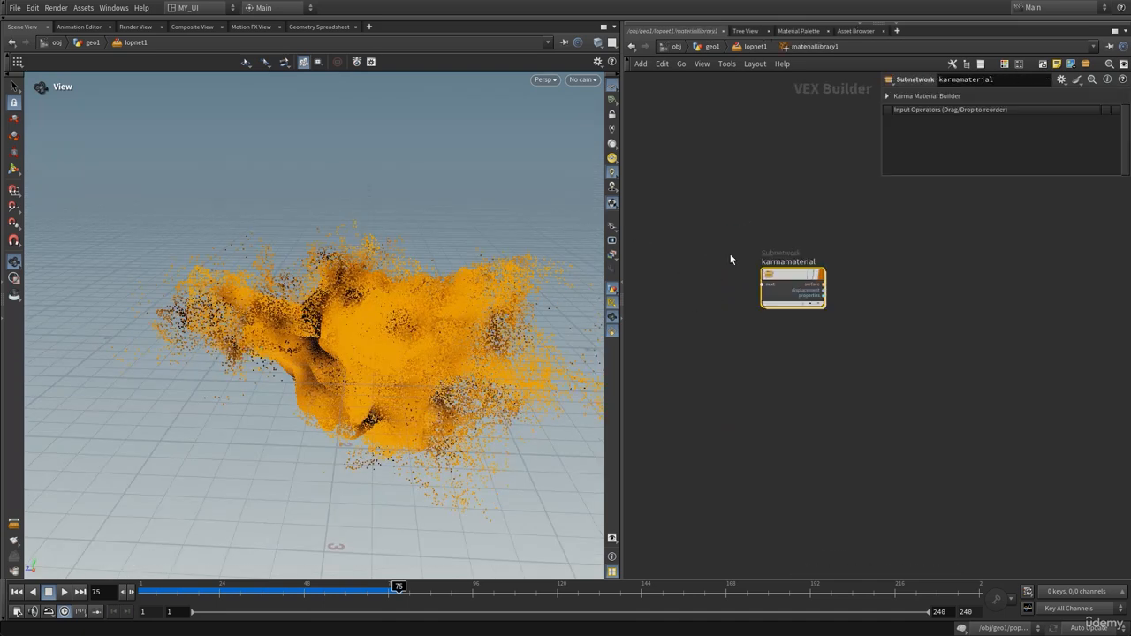
double_click(785, 279)
left_click_drag(748, 317, 749, 302)
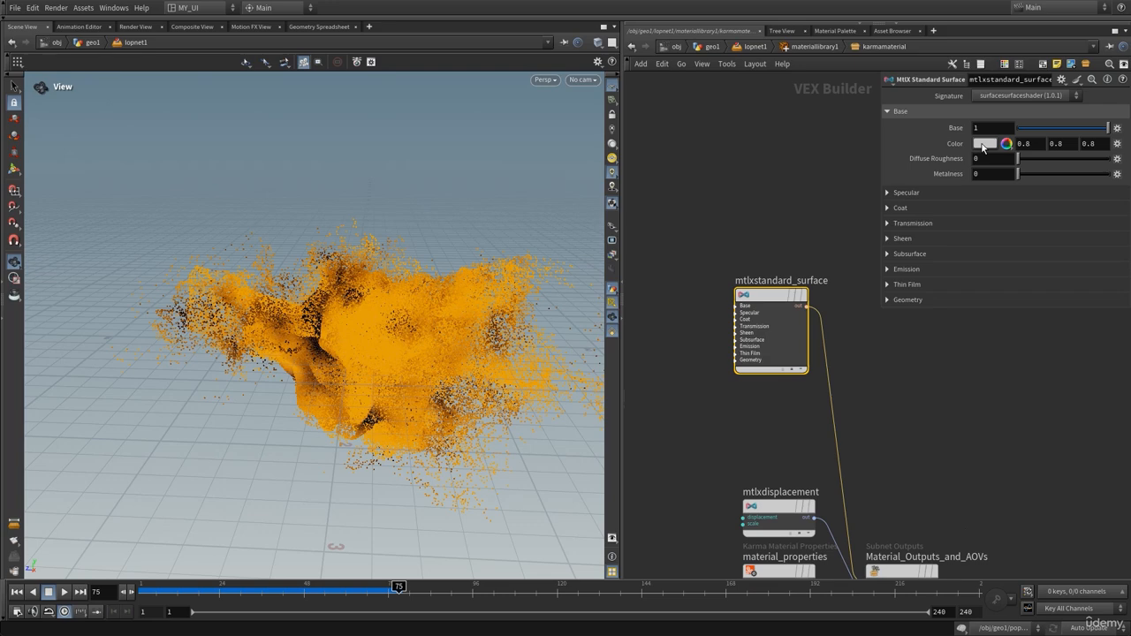
left_click(984, 144)
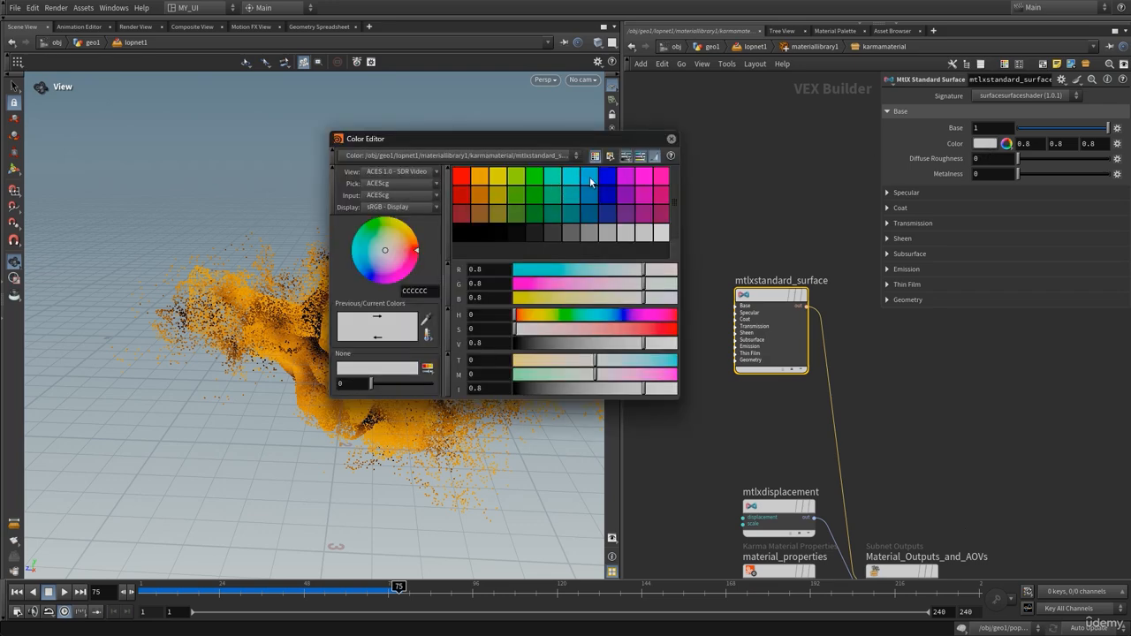
left_click(590, 179)
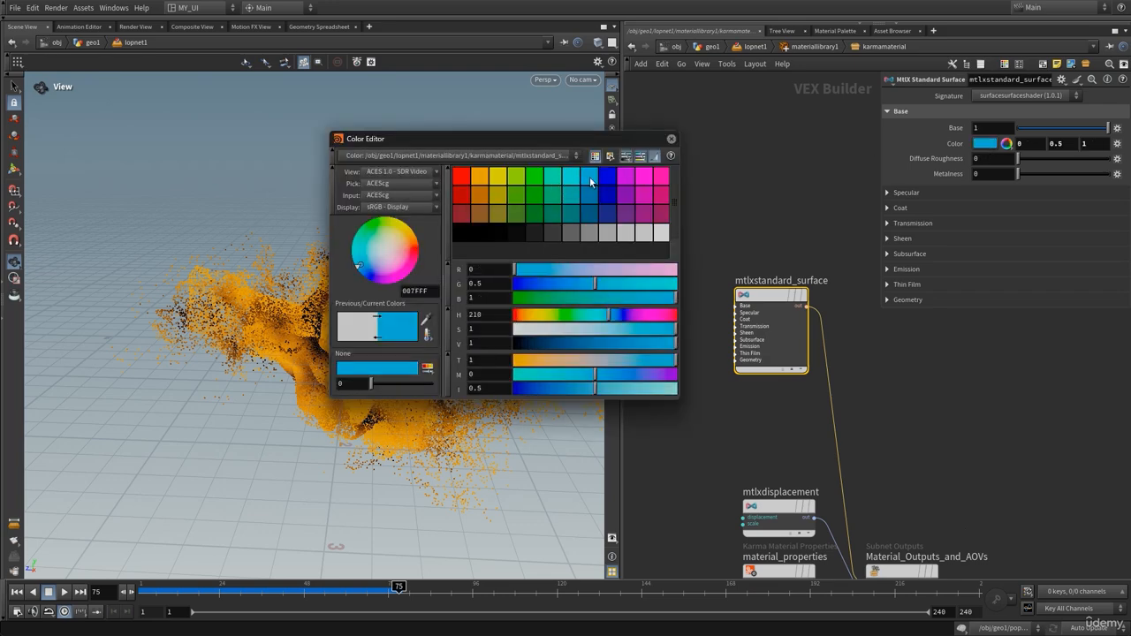
left_click(671, 138)
Preview the blue particles in Karma XPU, then return the viewport to Houdini VK
left_click(582, 80)
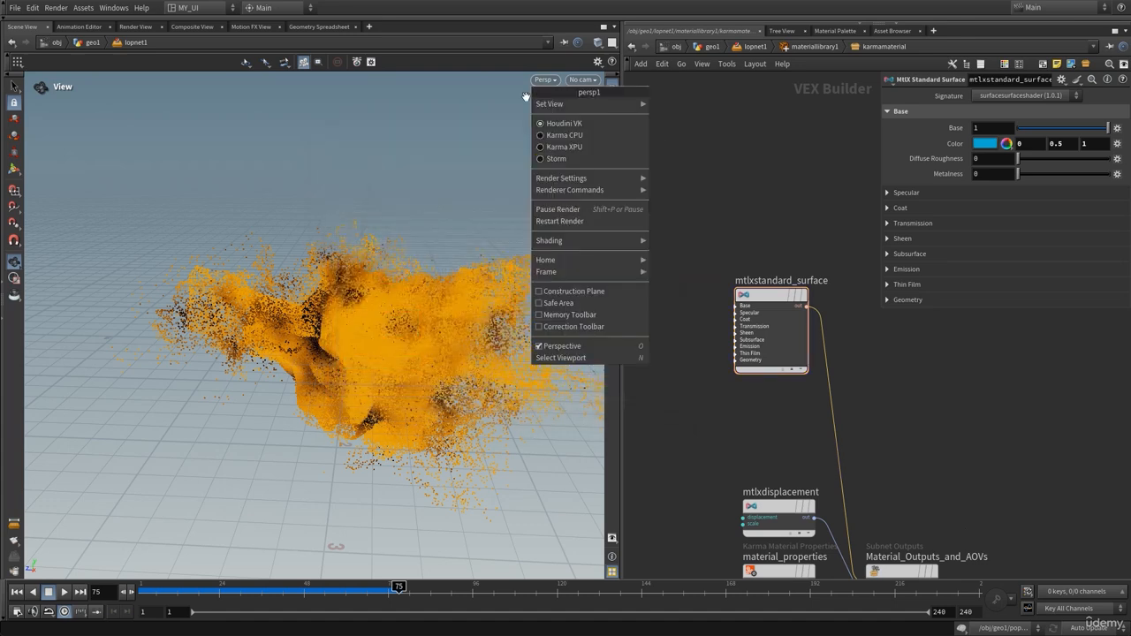
left_click(559, 147)
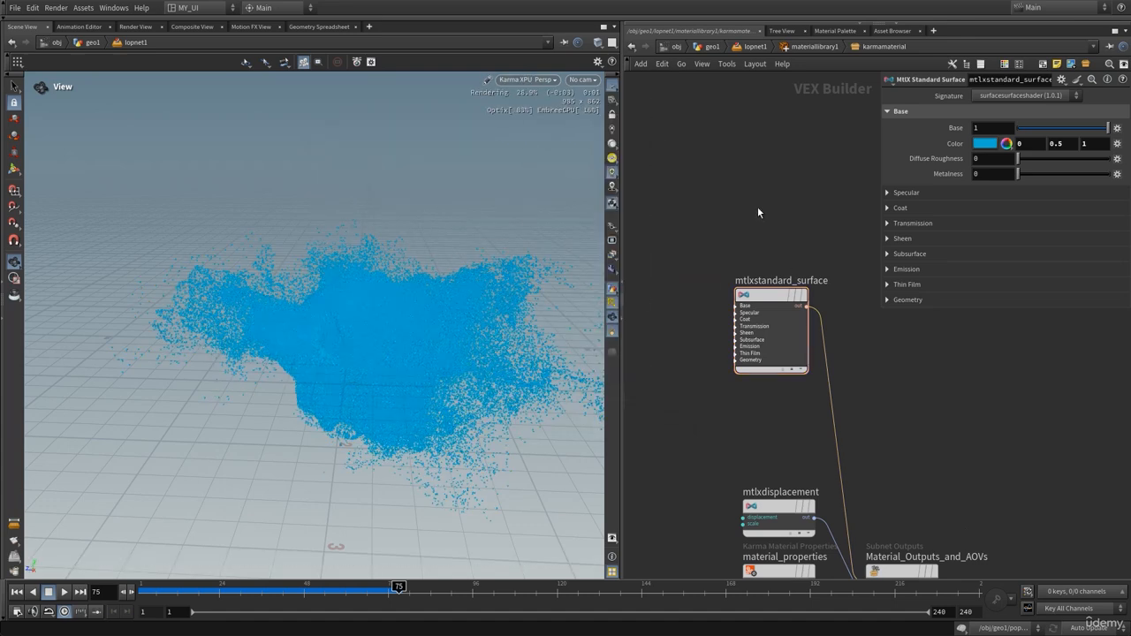
middle_click_drag(758, 208, 720, 202)
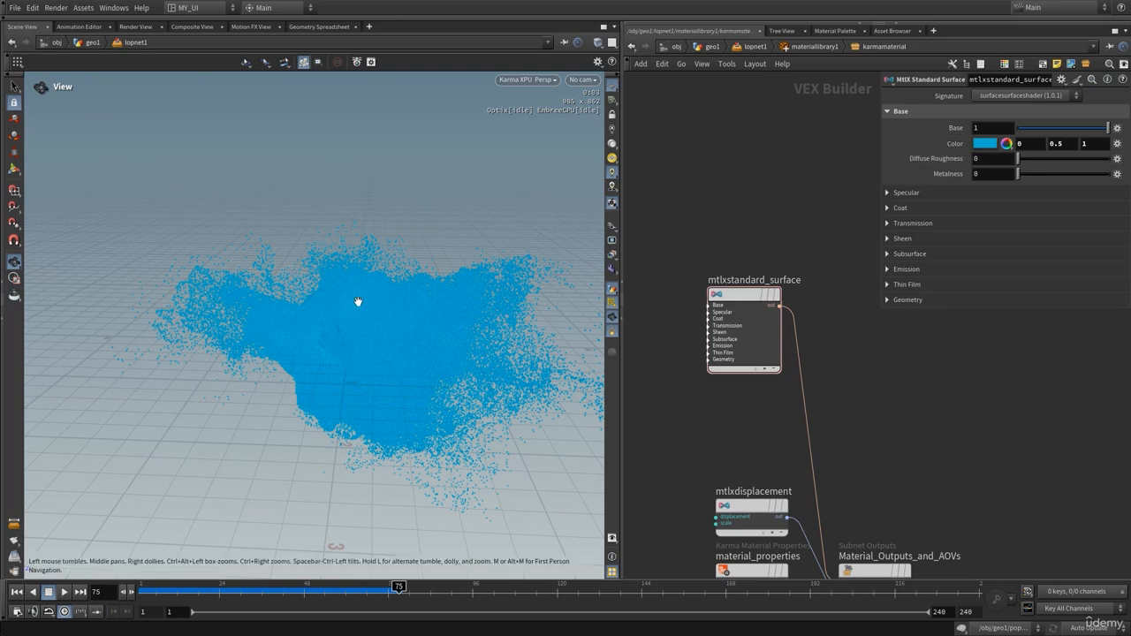
left_click(535, 79)
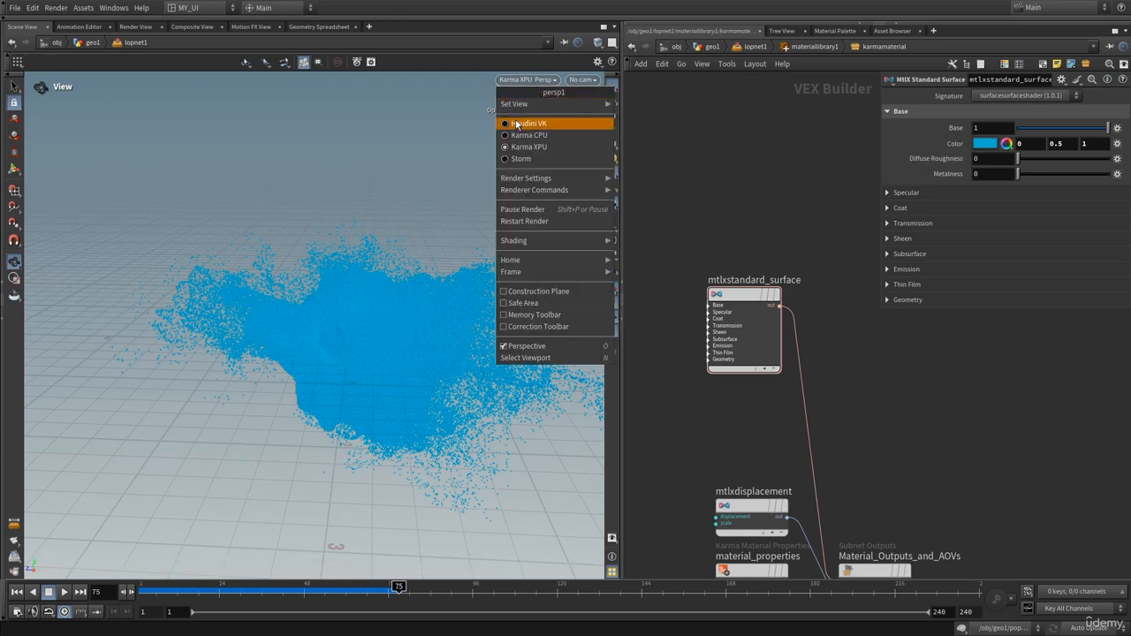
left_click(521, 122)
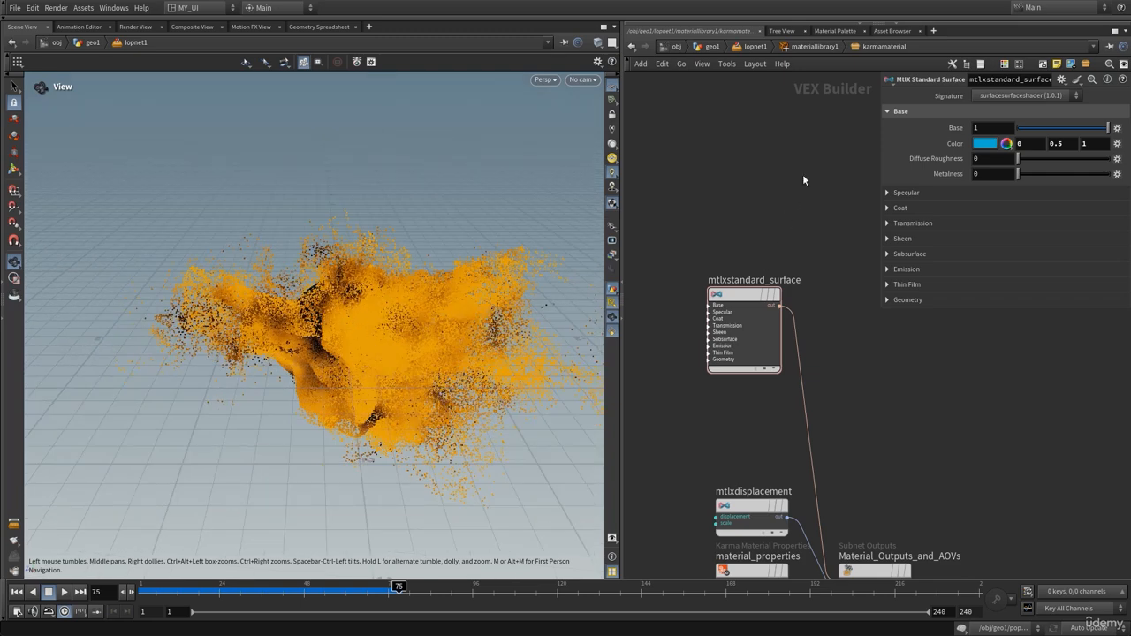
Add an MtlX Geometry Color node, mtlxgeomcolor1, positioned above the inputs node
key("p")
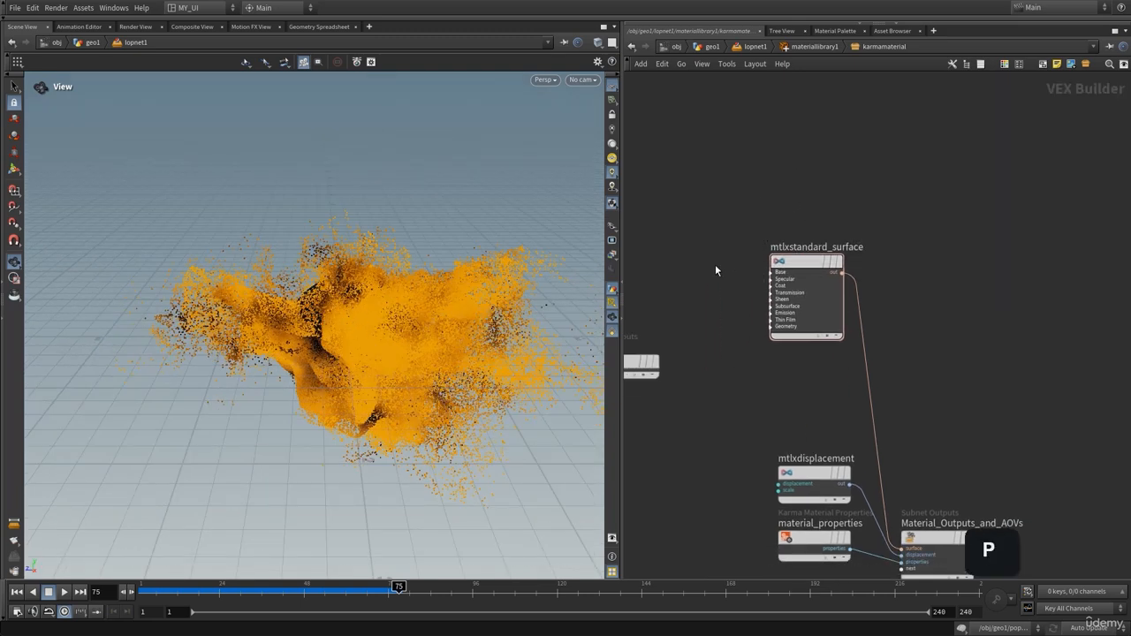
middle_click_drag(715, 266, 777, 238)
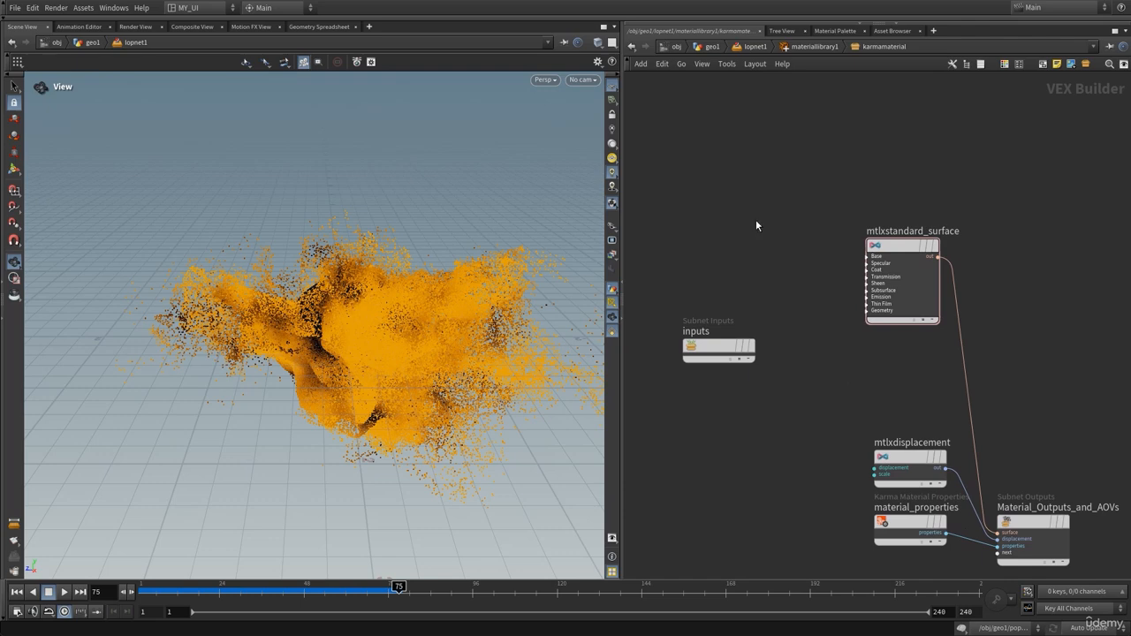
key("Tab")
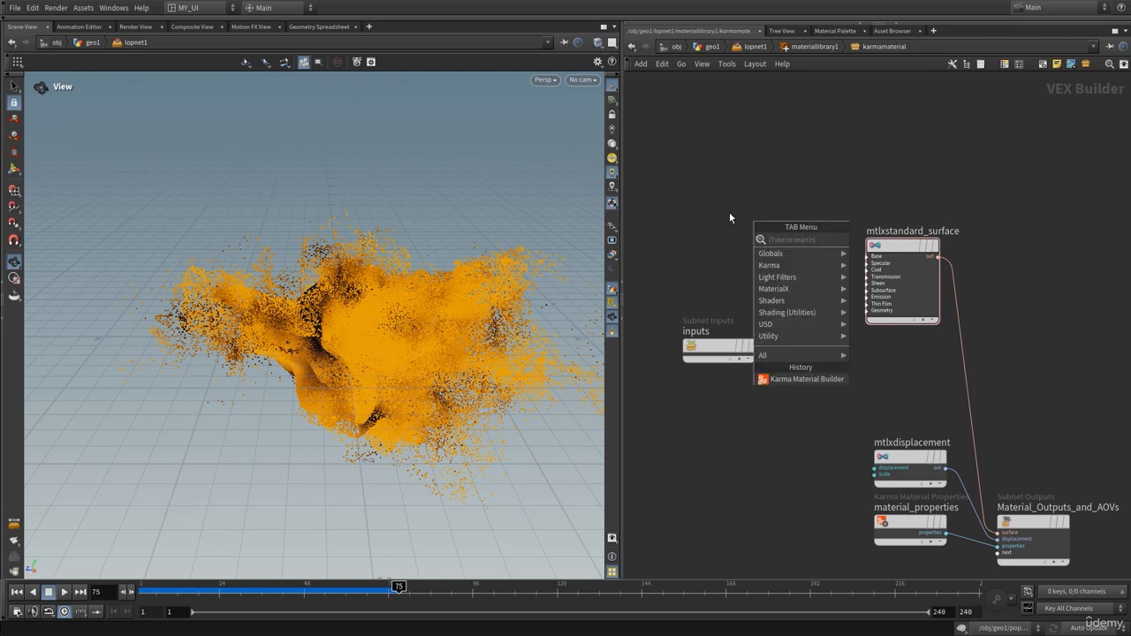
type("ge")
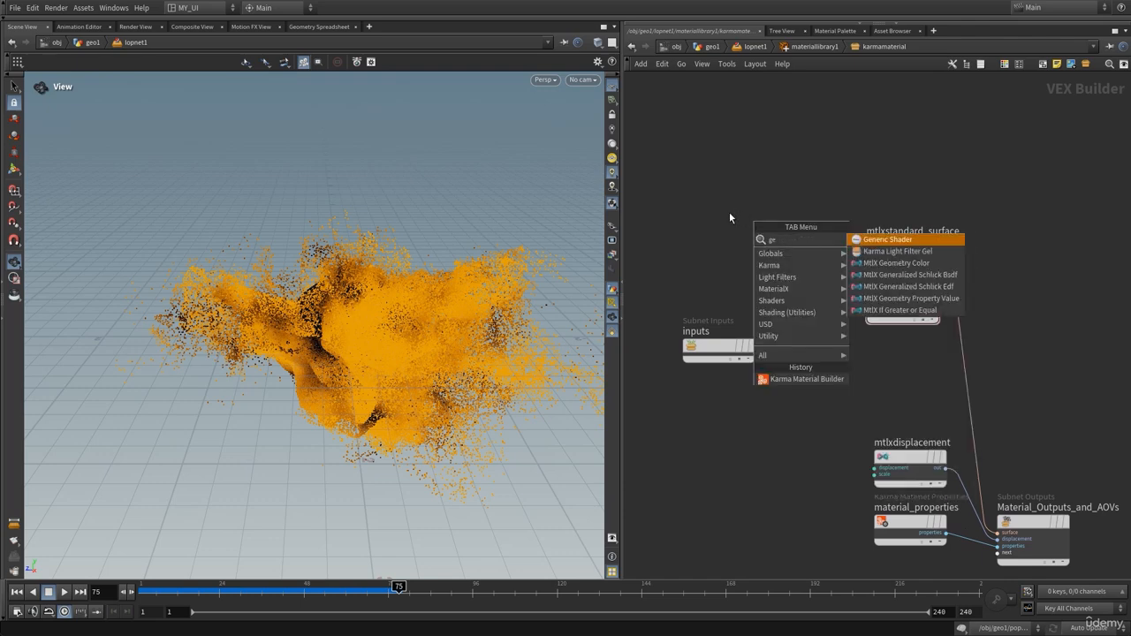
type("m")
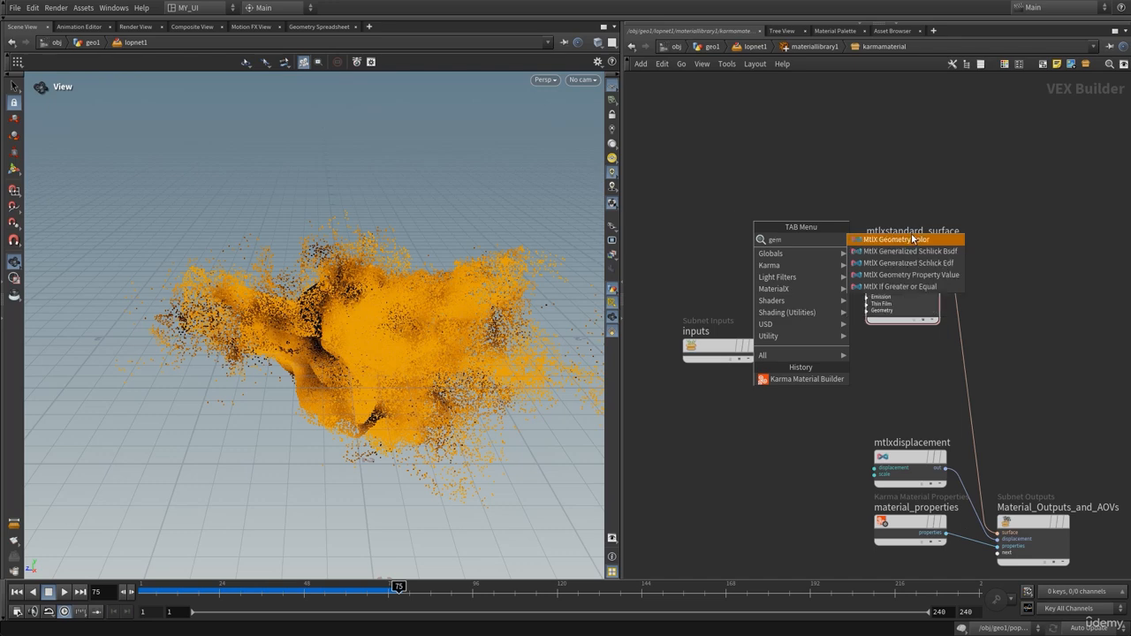
left_click(868, 246)
left_click(741, 237)
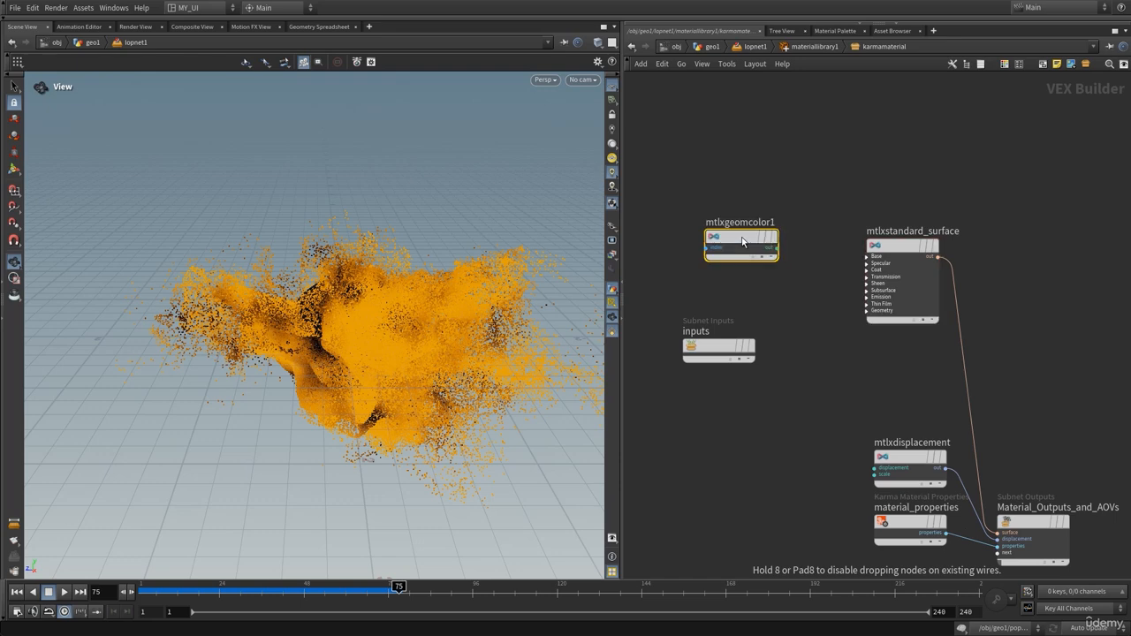
left_click_drag(728, 174, 733, 240)
mouse_move(732, 240)
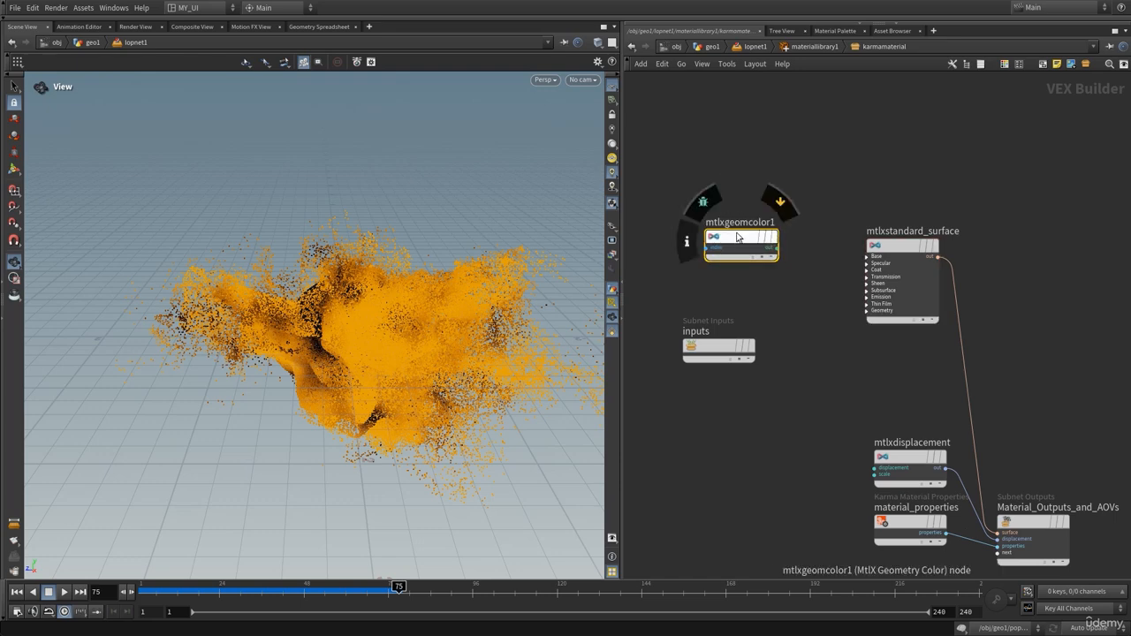
left_click_drag(740, 235, 717, 244)
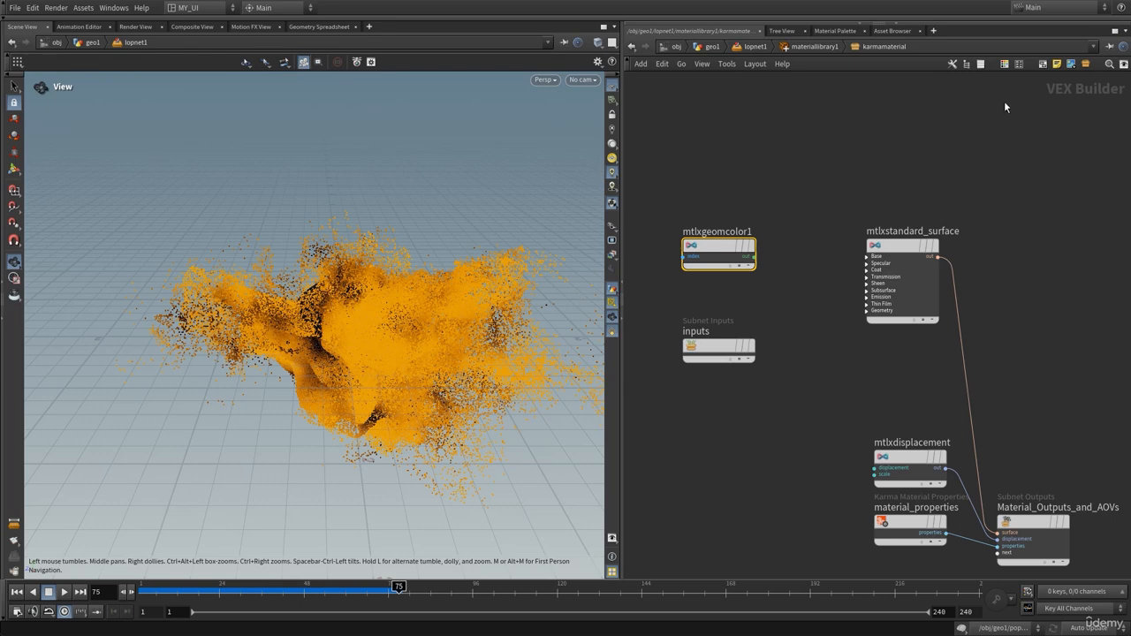
left_click_drag(998, 109, 944, 150)
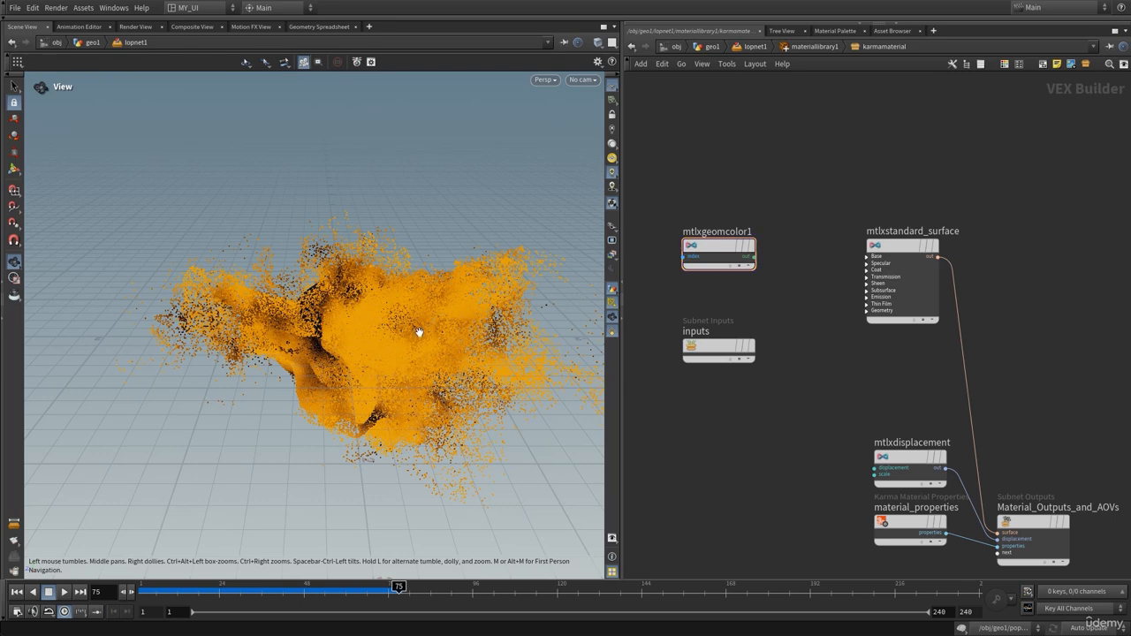
Reposition mtlxstandard_surface, show its parameters, and adjust the Base weight
scroll(735, 191, "up", 3)
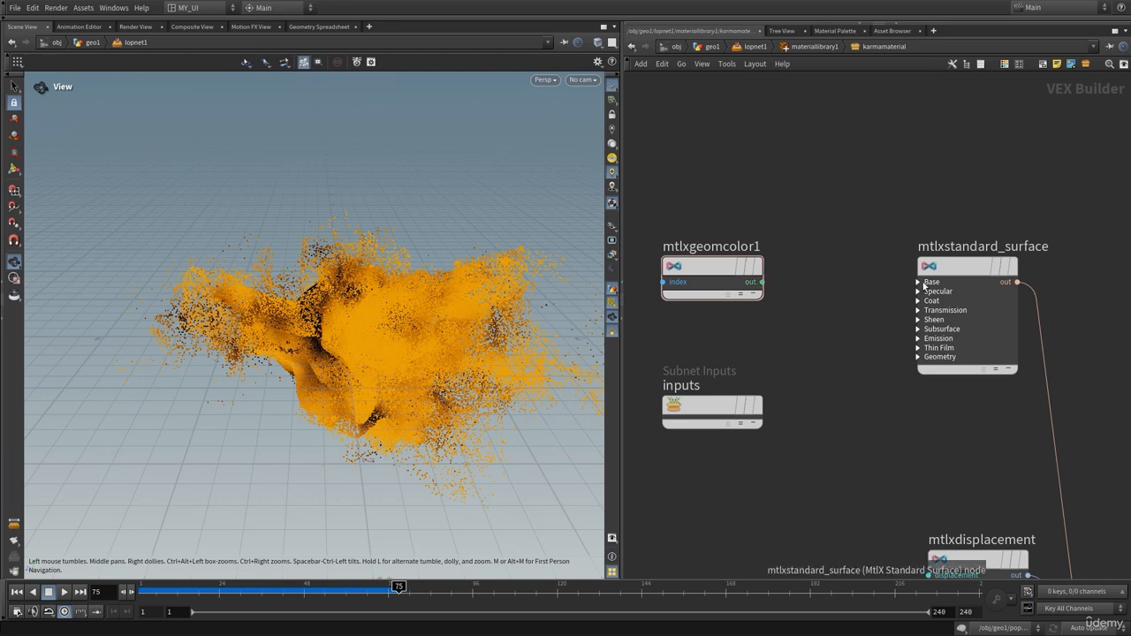
middle_click_drag(868, 284, 830, 287)
scroll(853, 253, "up", 3)
middle_click_drag(859, 241, 806, 241)
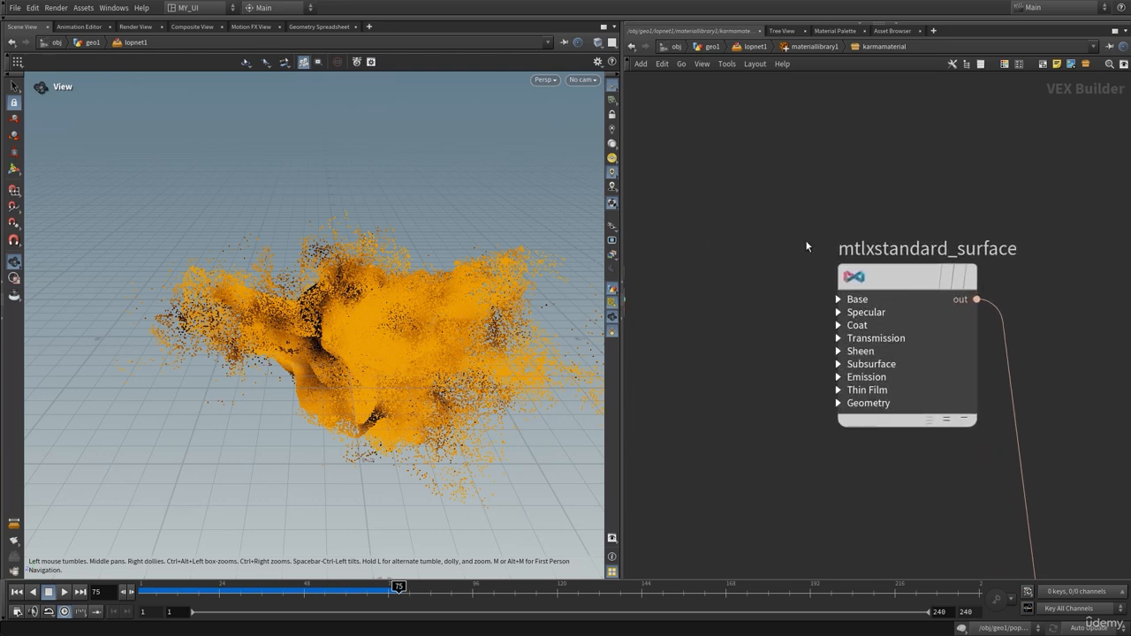
left_click_drag(866, 279, 874, 268)
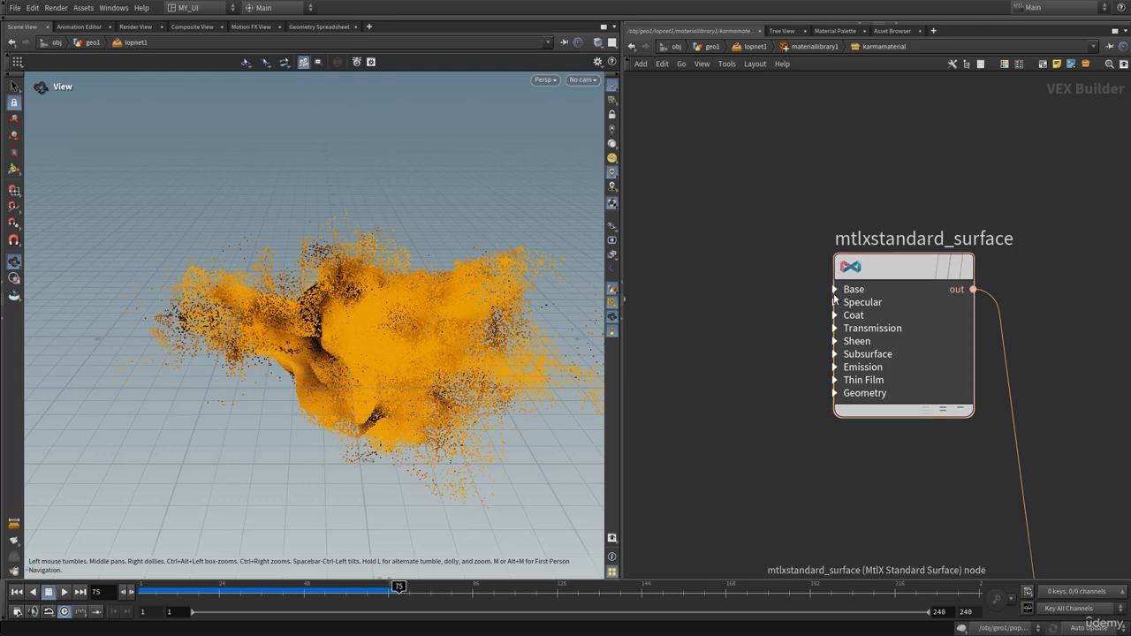
key("p")
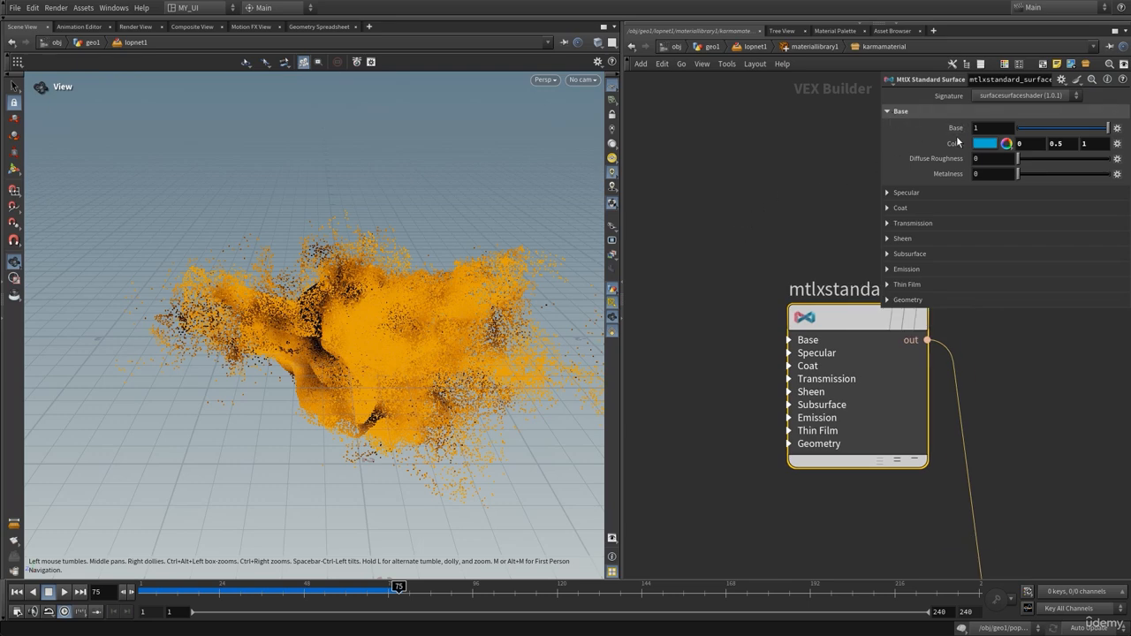
left_click(789, 341)
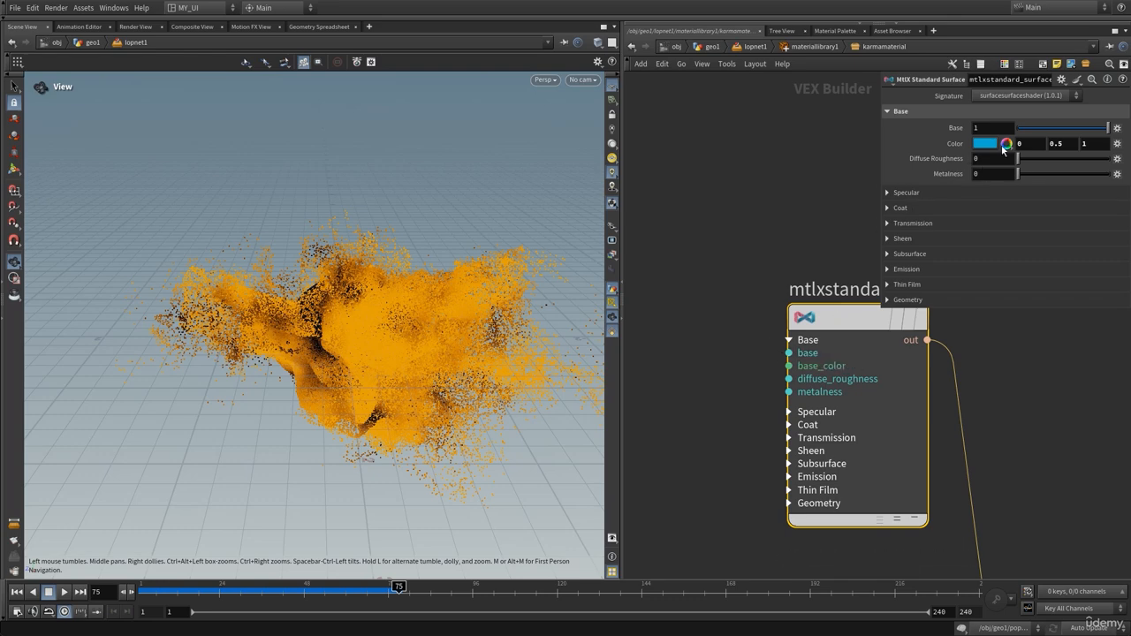
mouse_move(1106, 128)
left_mouse_down()
mouse_move(1035, 129)
mouse_move(1109, 129)
left_mouse_up()
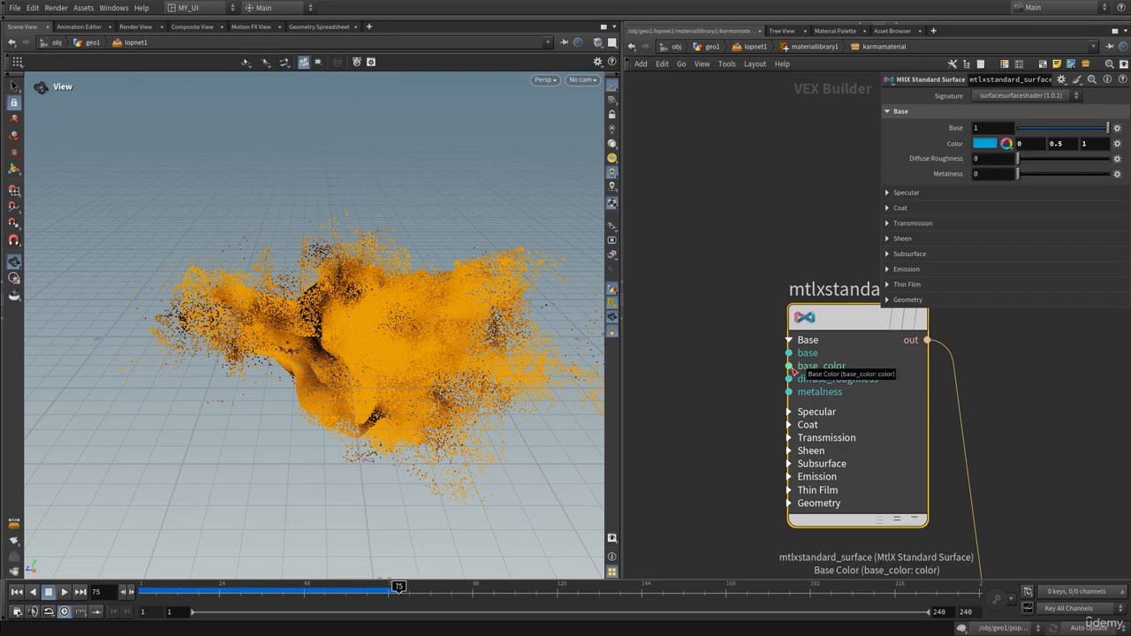
Wire mtlxgeomcolor1 into base_color and preview the orange particles in Karma XPU
scroll(762, 375, "down", 2)
middle_click_drag(721, 382, 869, 371)
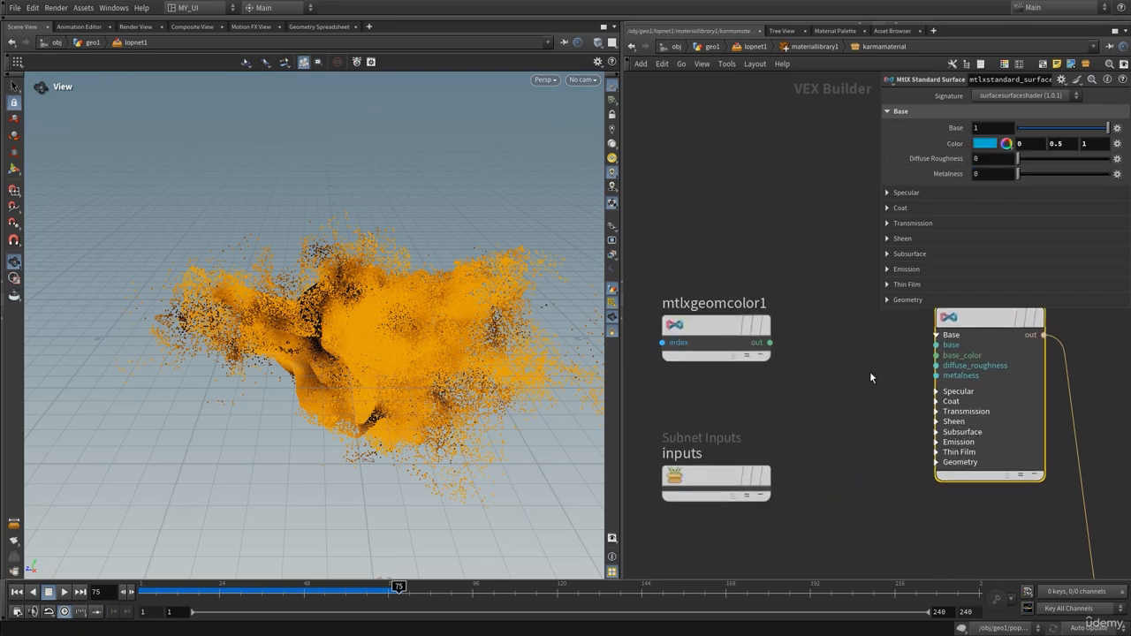
left_click(937, 355)
left_click(770, 342)
middle_click_drag(767, 247, 732, 336)
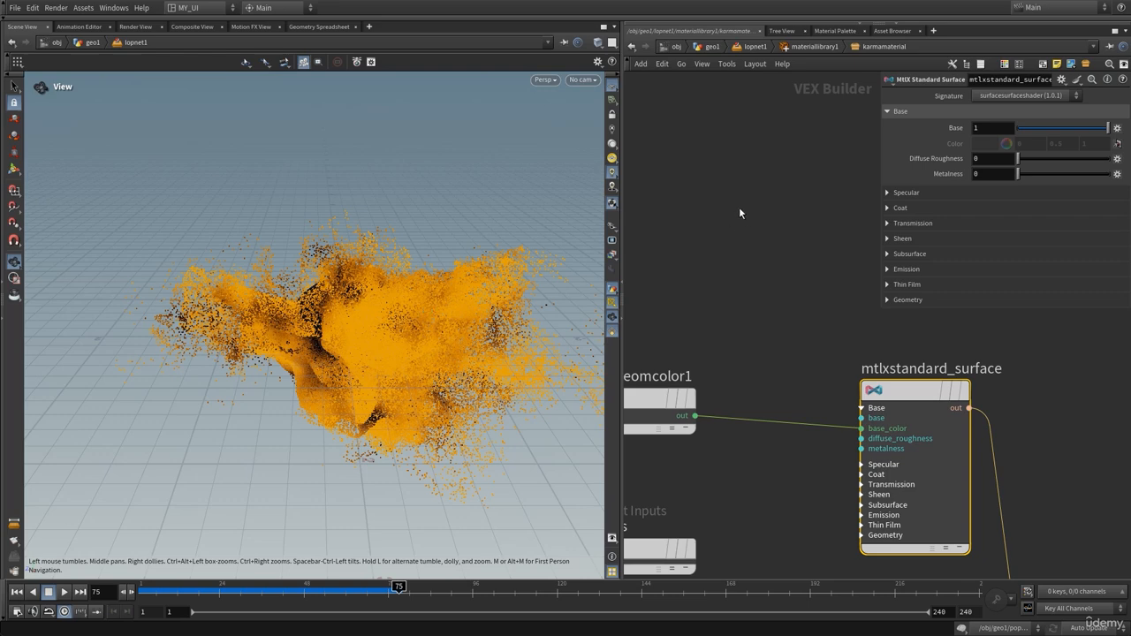
left_click(540, 81)
left_click(560, 147)
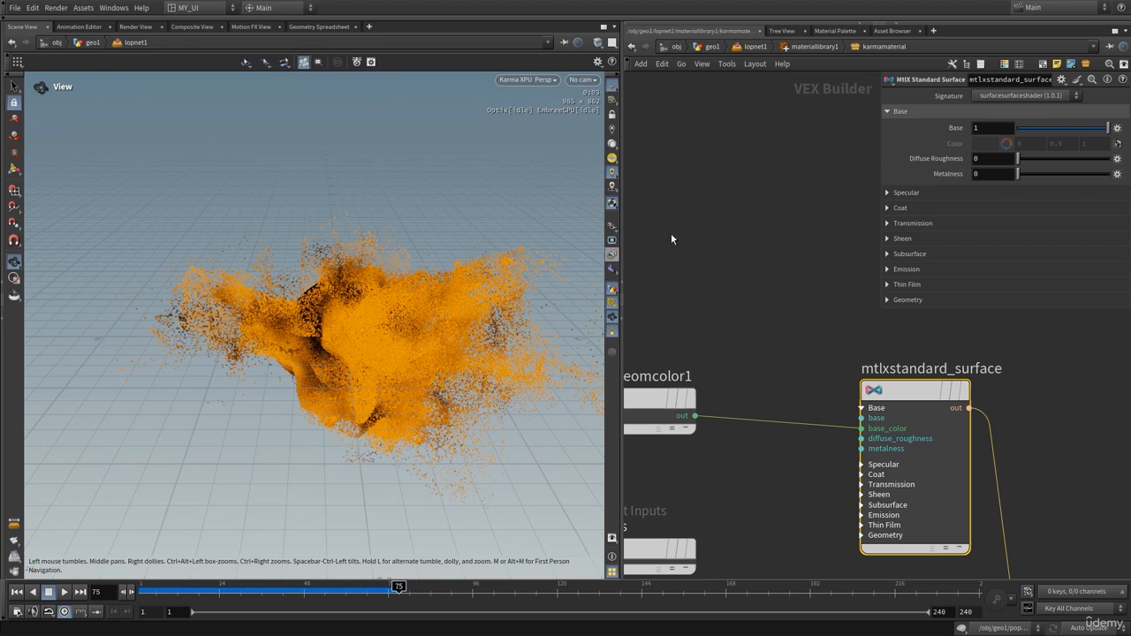
Expand Specular on mtlxstandard_surface and test the weight, leaving it at 1
left_click(780, 190)
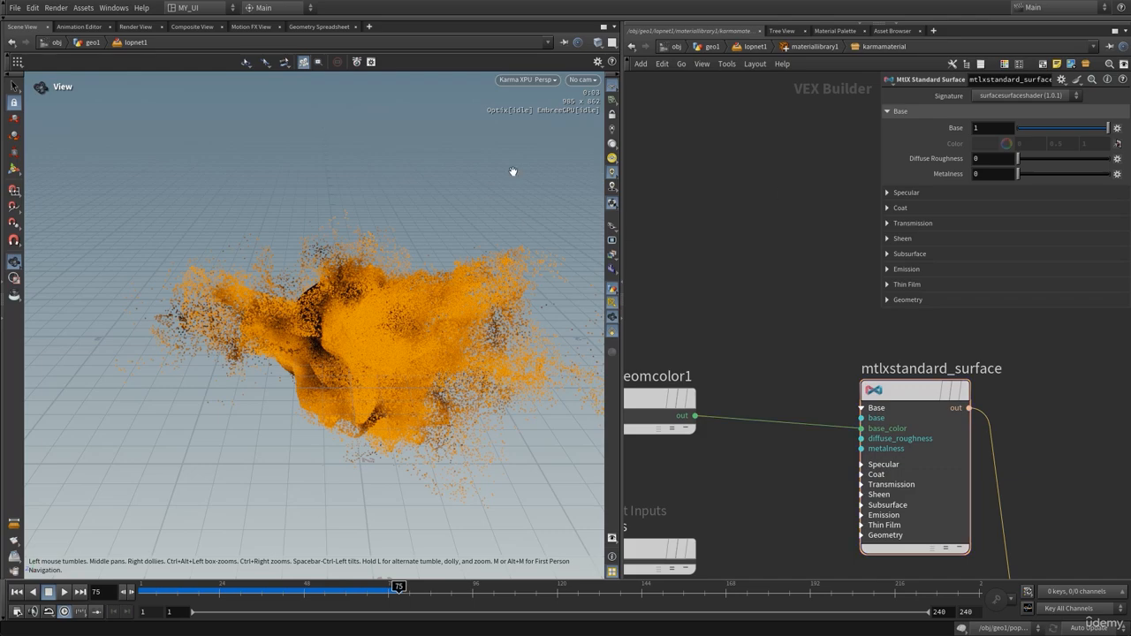
left_click(905, 192)
left_click_drag(1081, 212, 1112, 213)
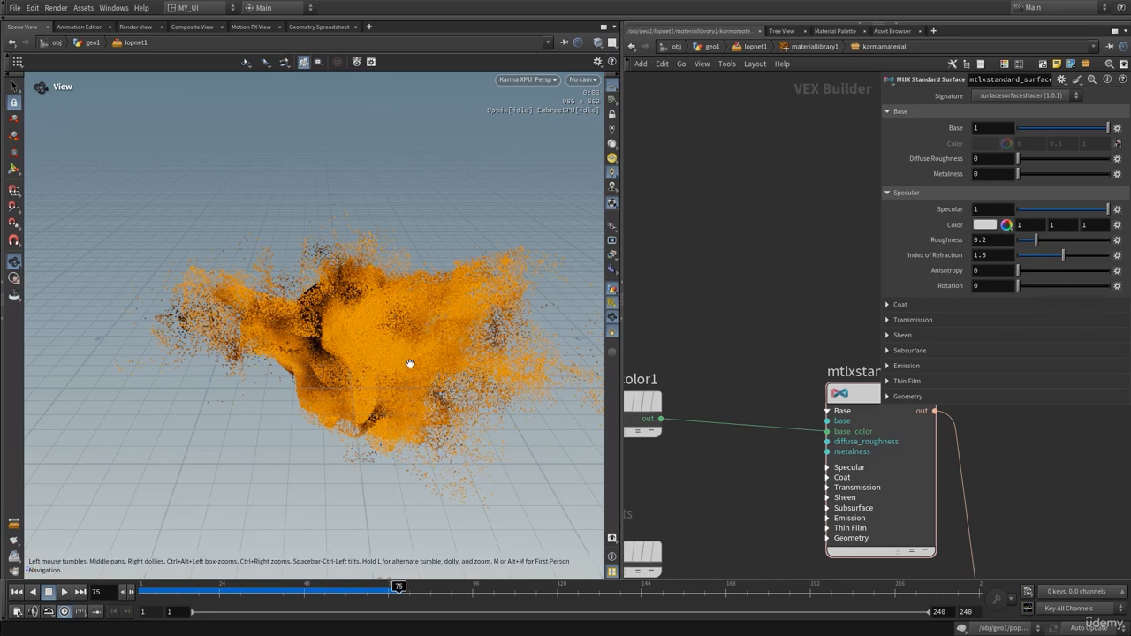
Switch the viewport back to Houdini VK and return up to lopnet1
left_click(536, 82)
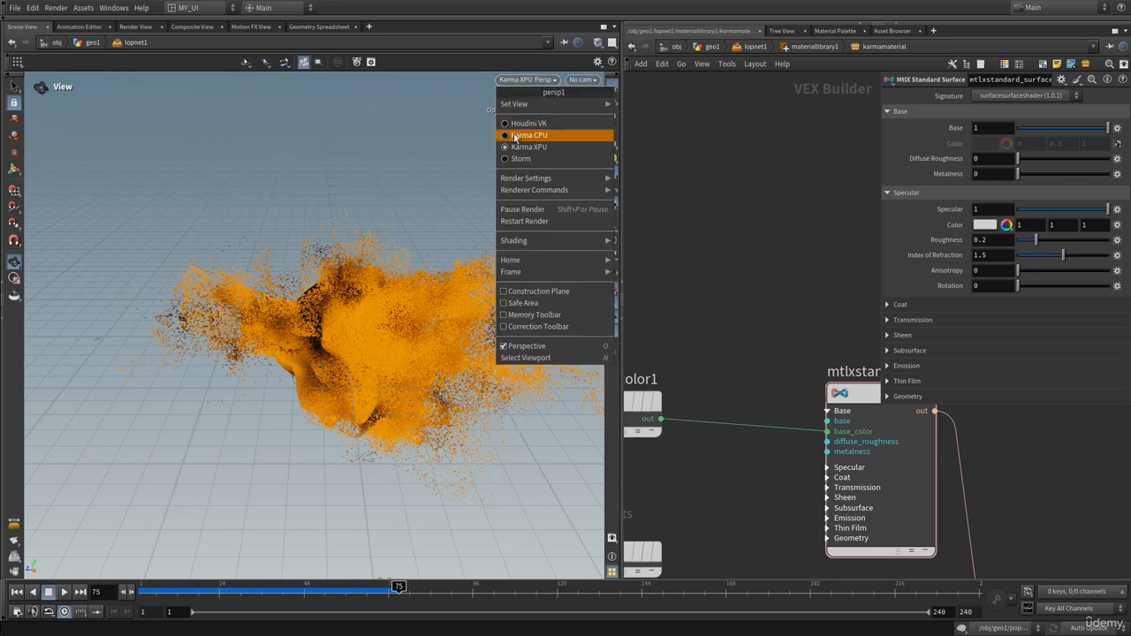
left_click(518, 125)
left_click_drag(364, 339, 368, 346)
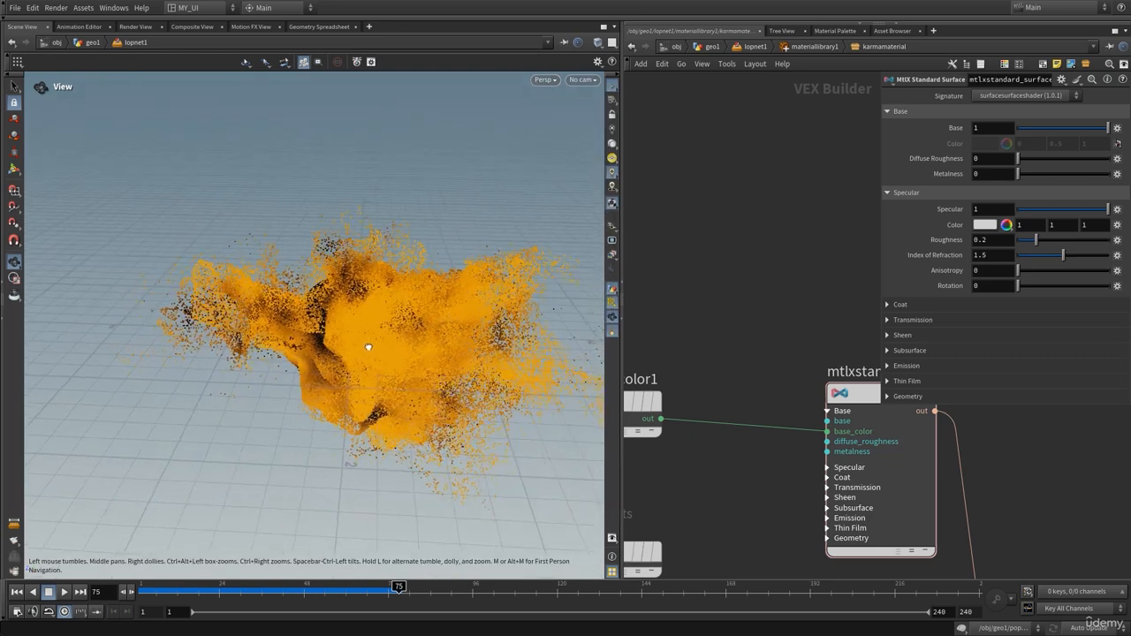
left_click(752, 46)
Drop a domelight1 Dome Light onto the materiallibrary1–karmarendersettings wire and show its parameters
key("p")
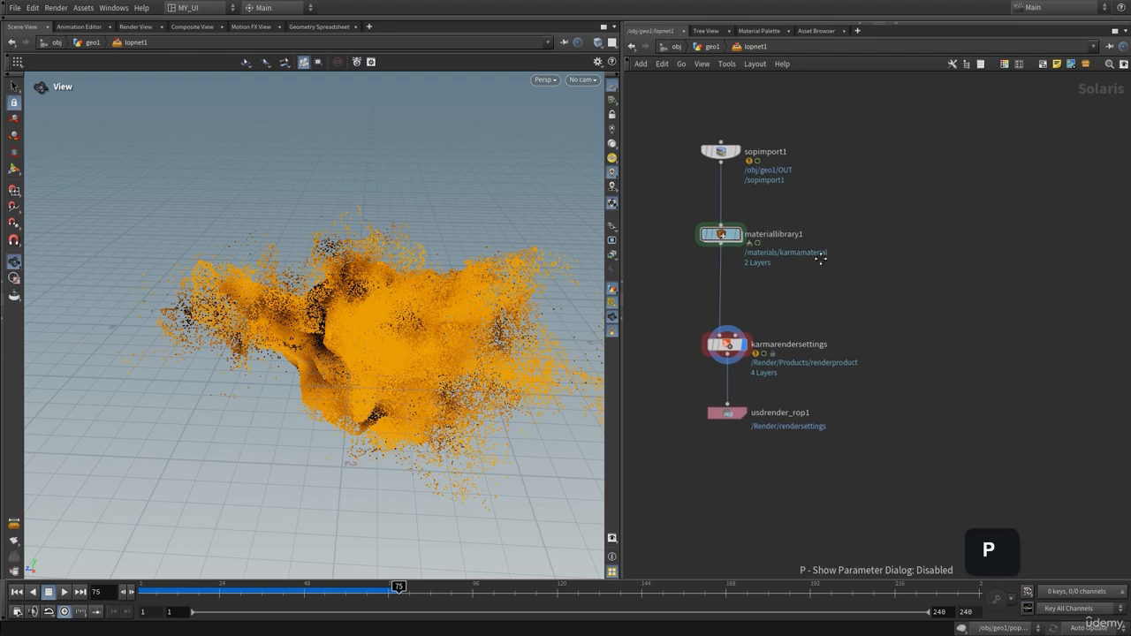
mouse_move(766, 296)
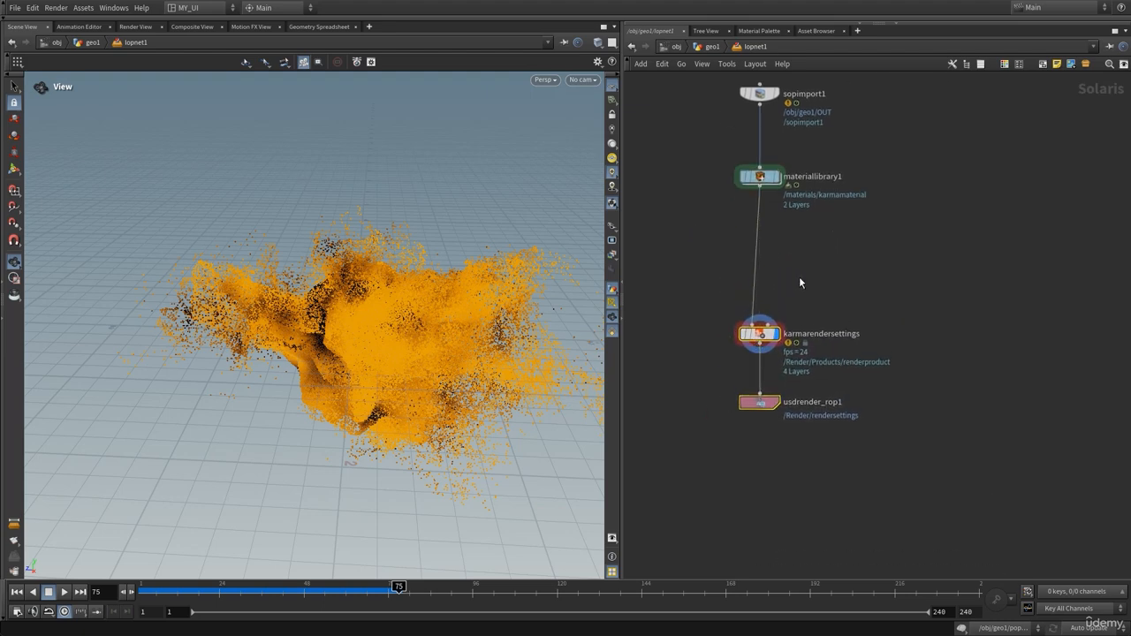
key("Tab")
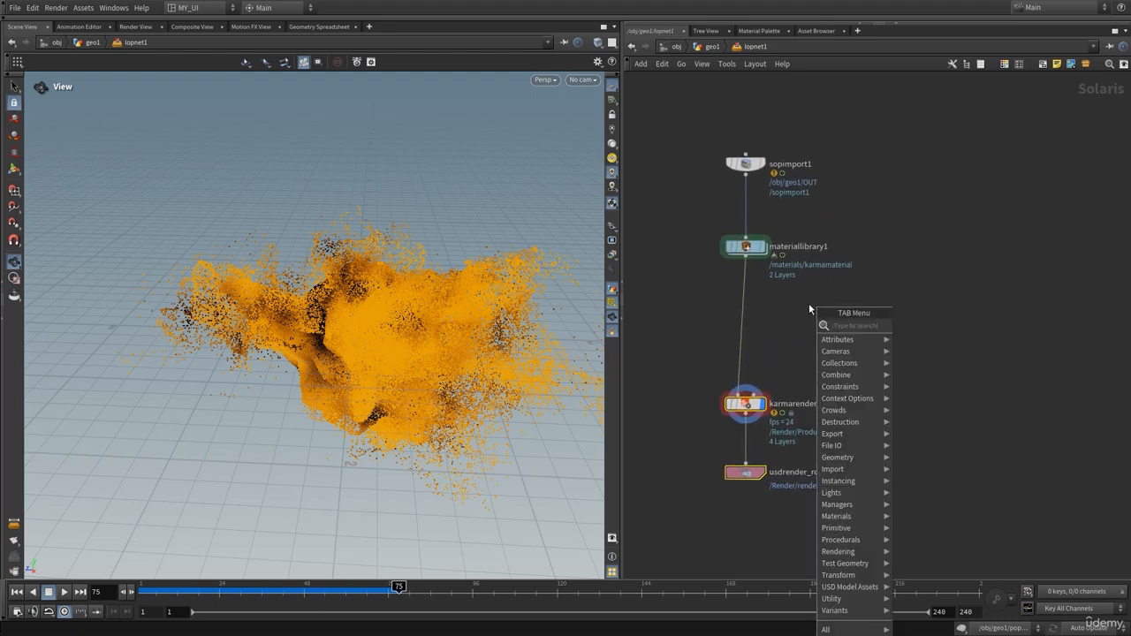
type("dome")
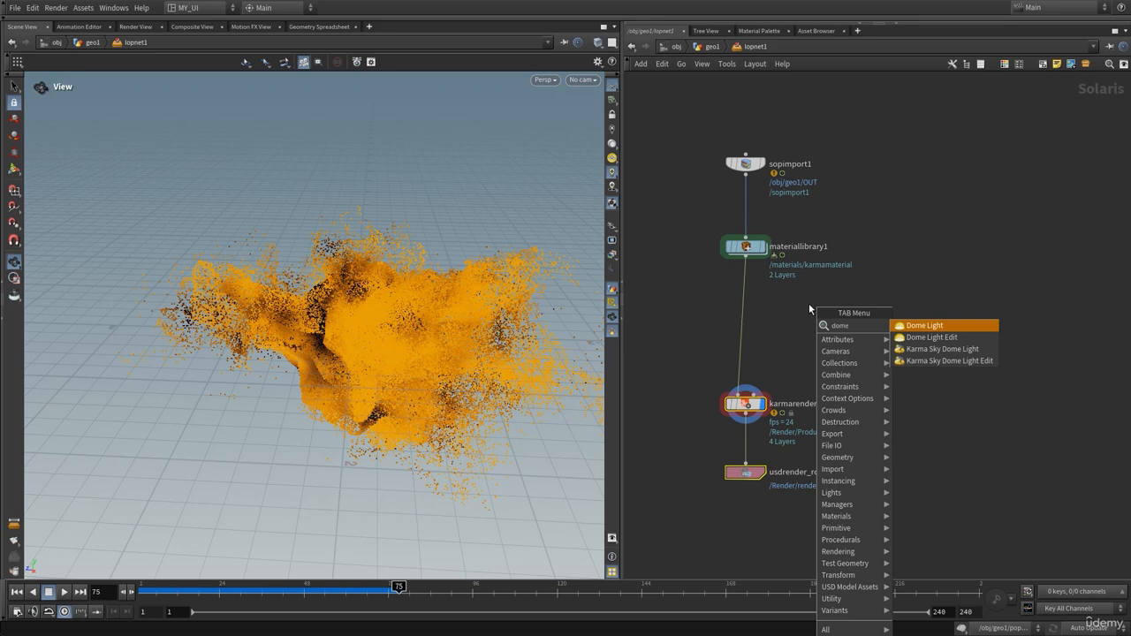
key("Return")
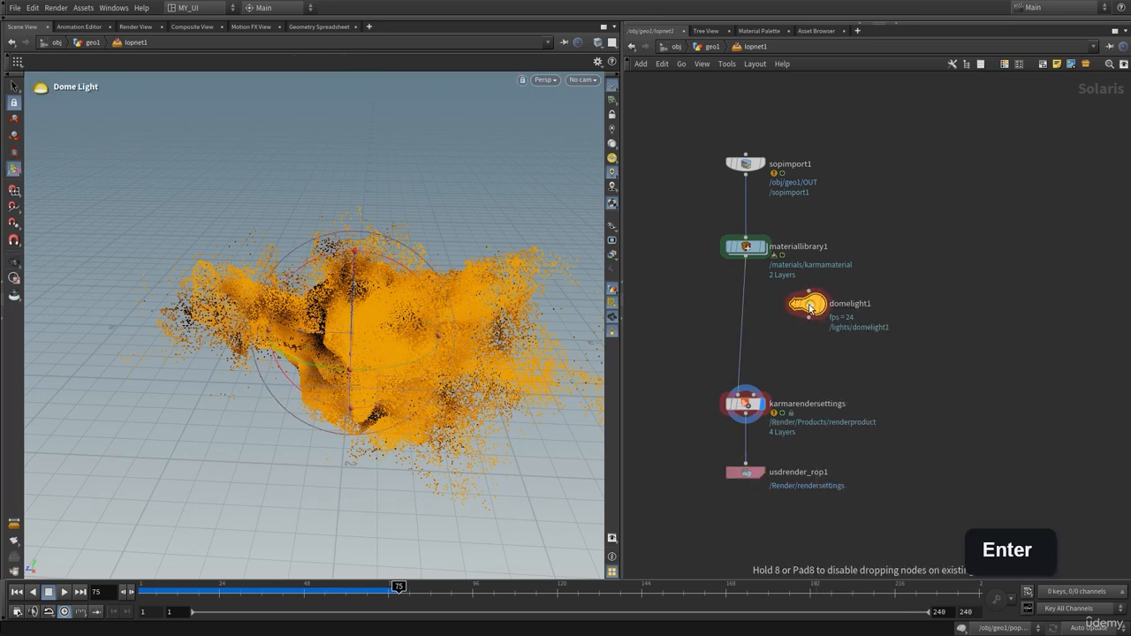
left_click(758, 313)
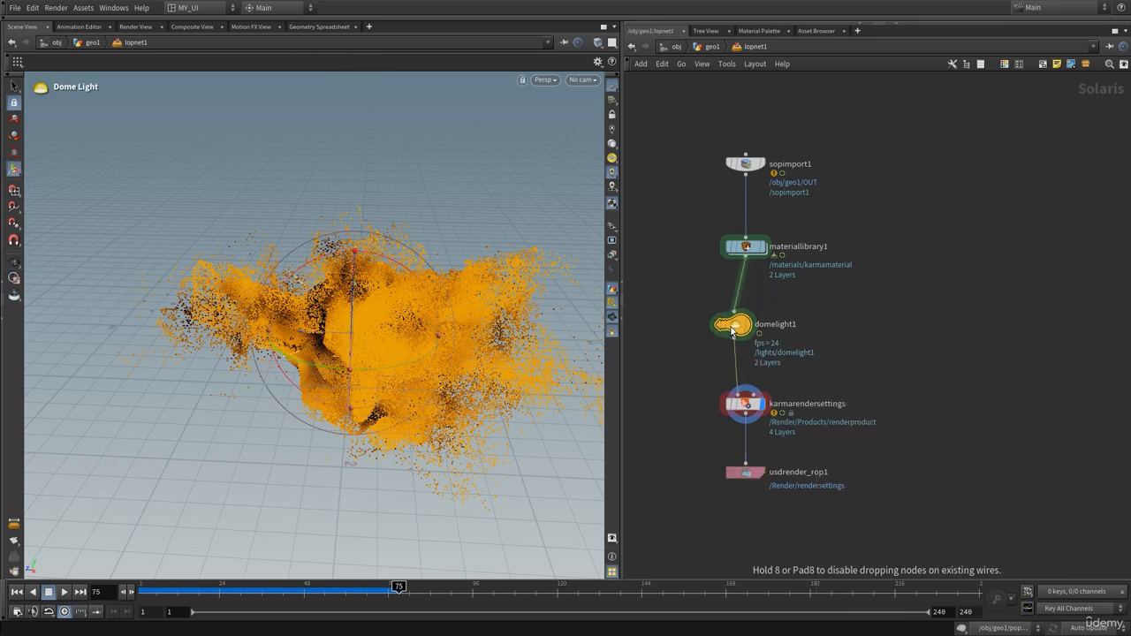
key("p")
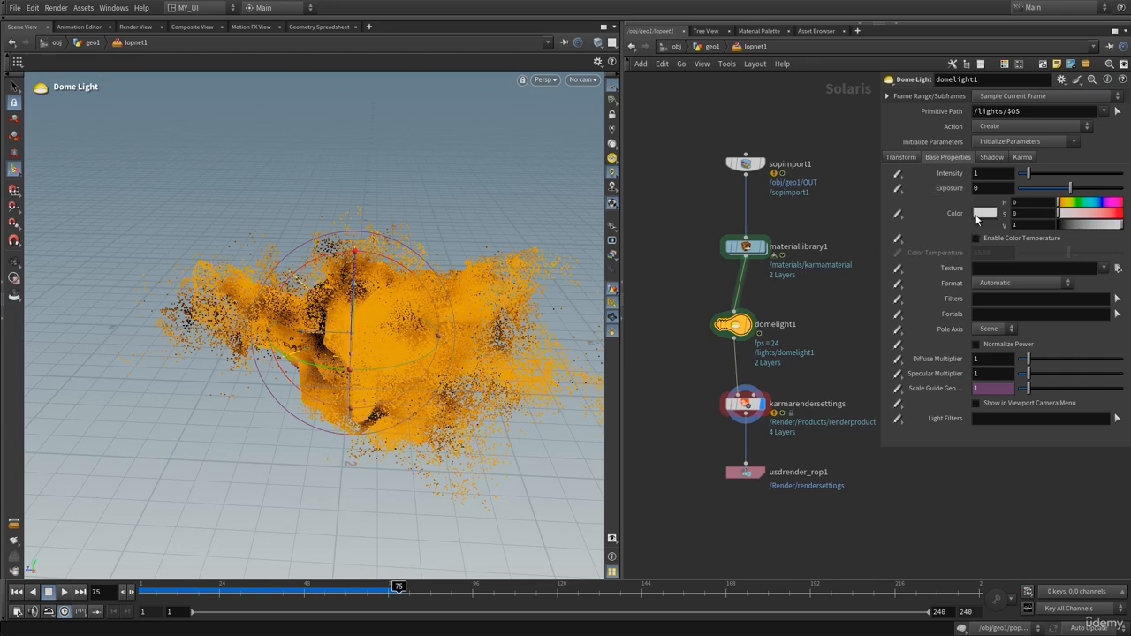
Set the dome light texture to HDRIHaven_skylit_garage_2k.rat from Houdini's bundled hdri folder
left_click(1012, 268)
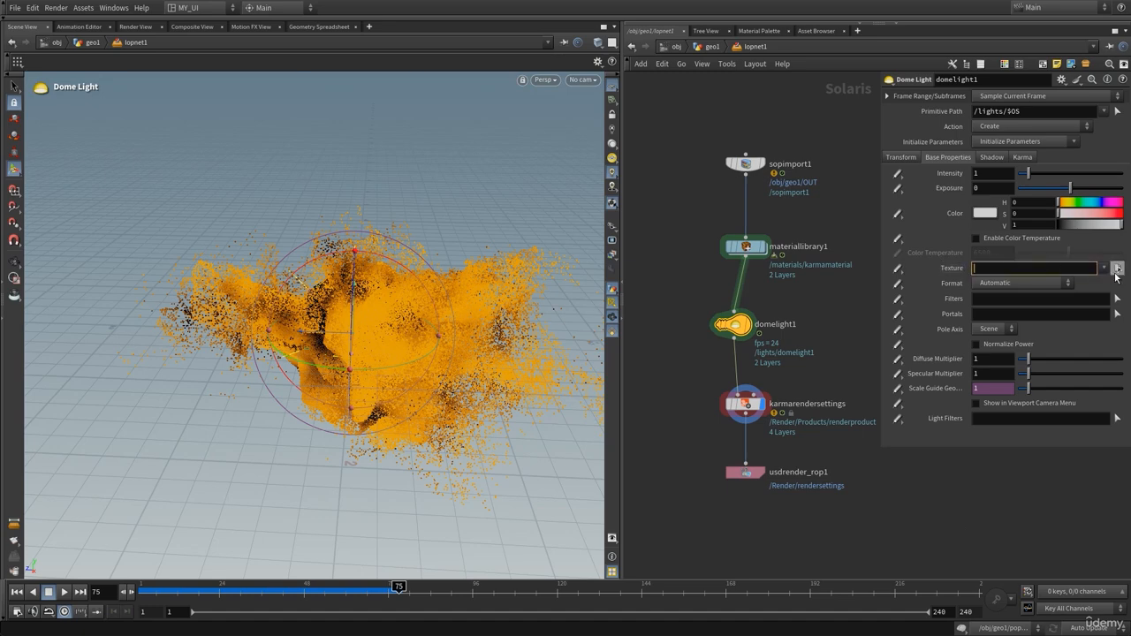
left_click(1117, 269)
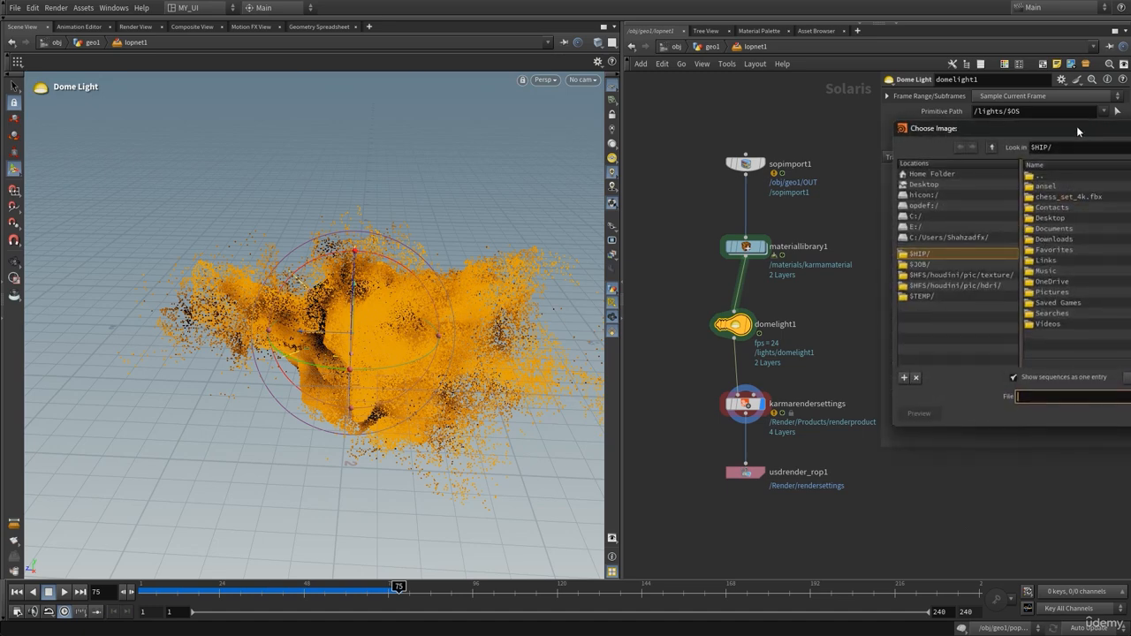
left_click_drag(1073, 129, 678, 160)
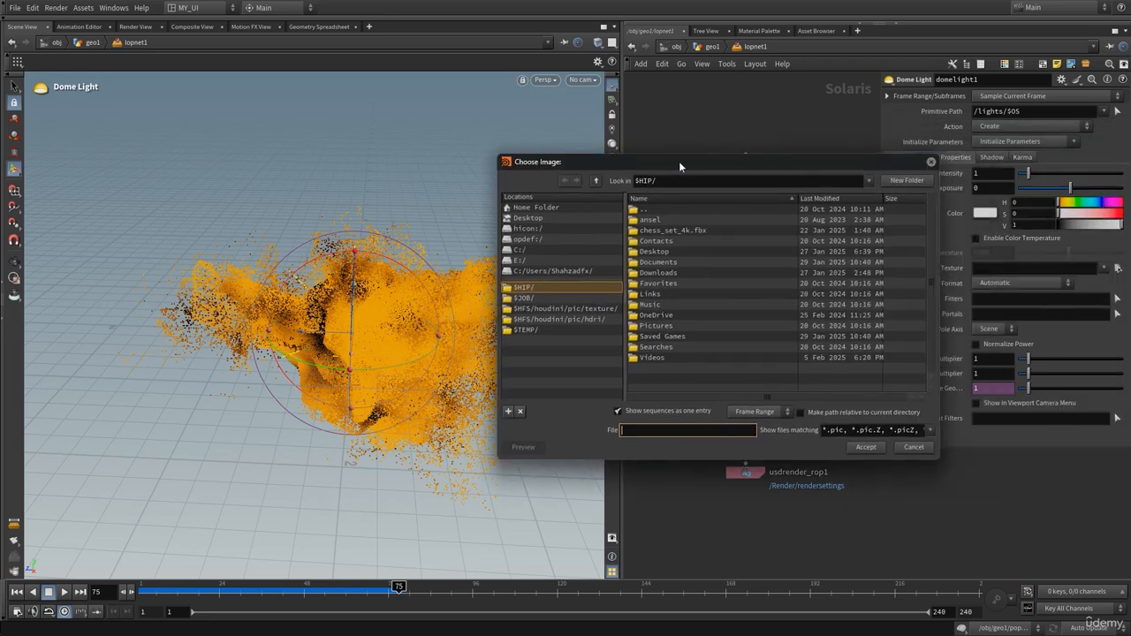
left_click(549, 320)
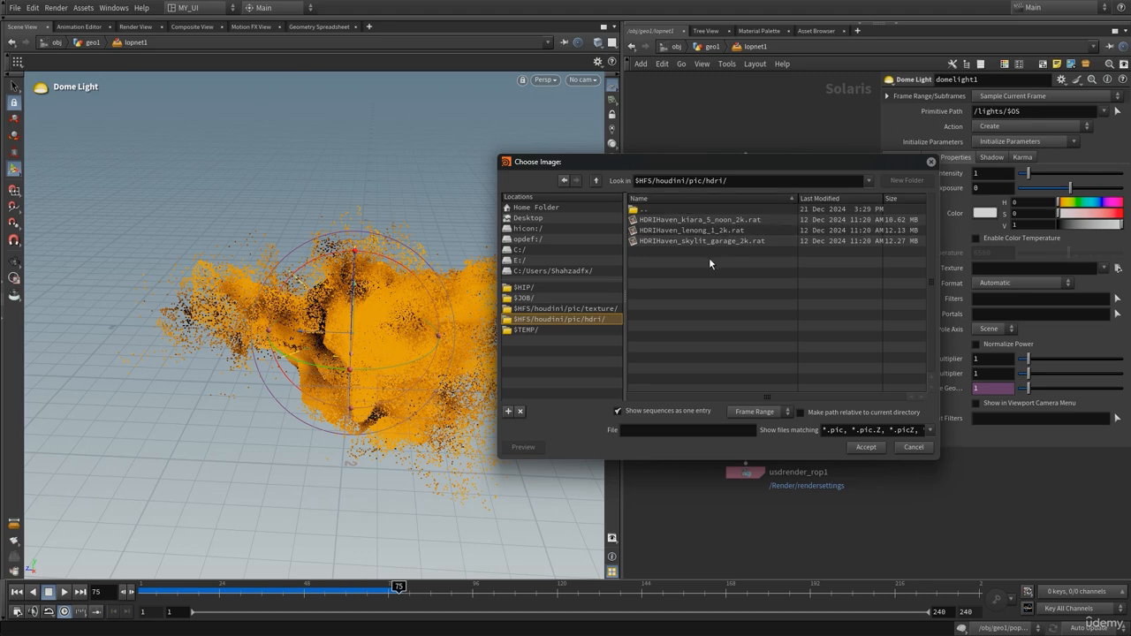
left_click(680, 240)
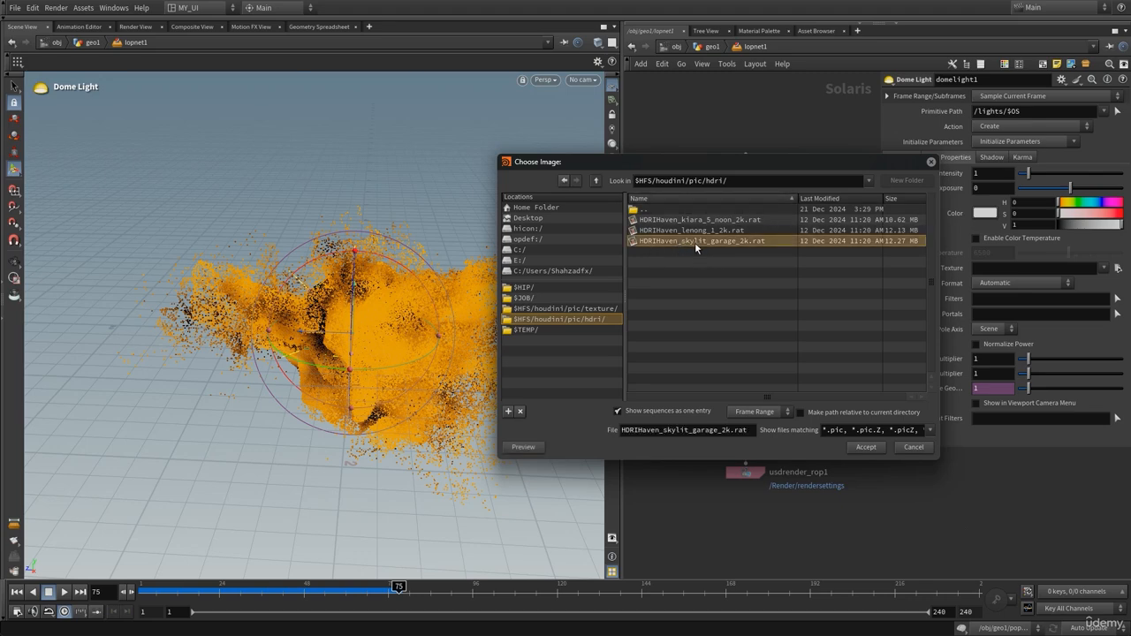
left_click(866, 448)
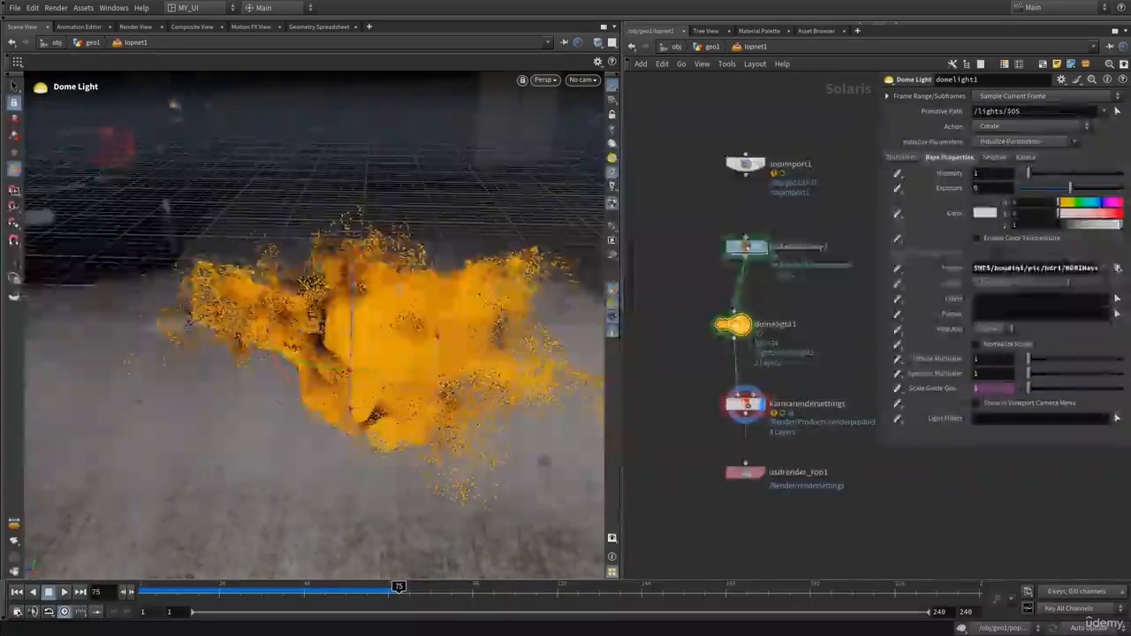
Orbit to a new angle and render the viewport with Karma XPU
left_click(12, 265)
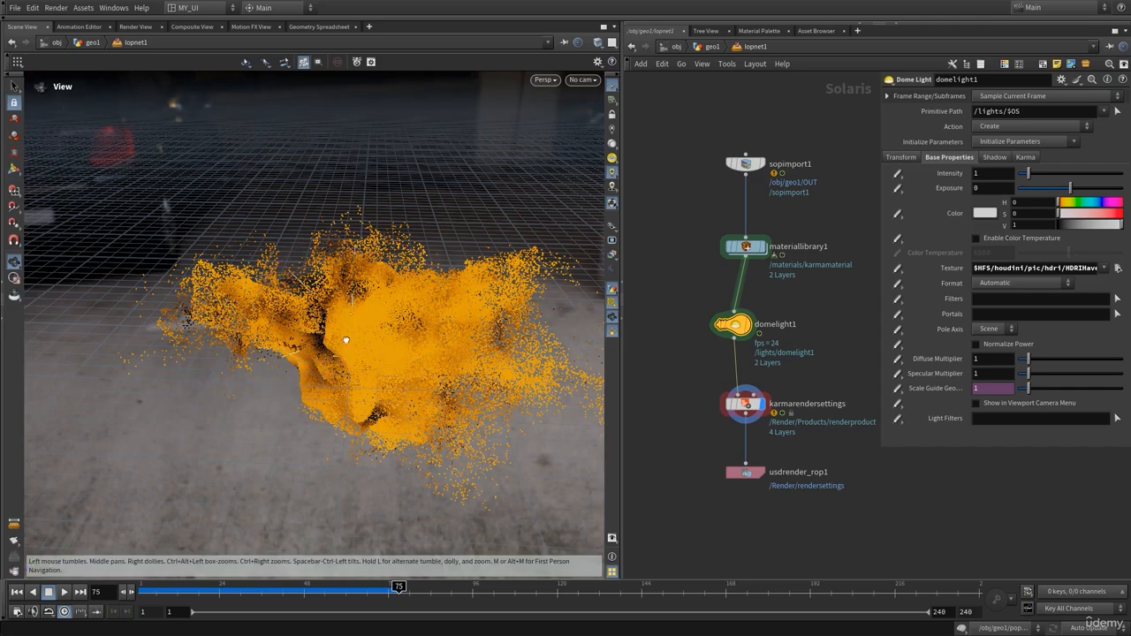
left_click_drag(343, 346, 518, 141)
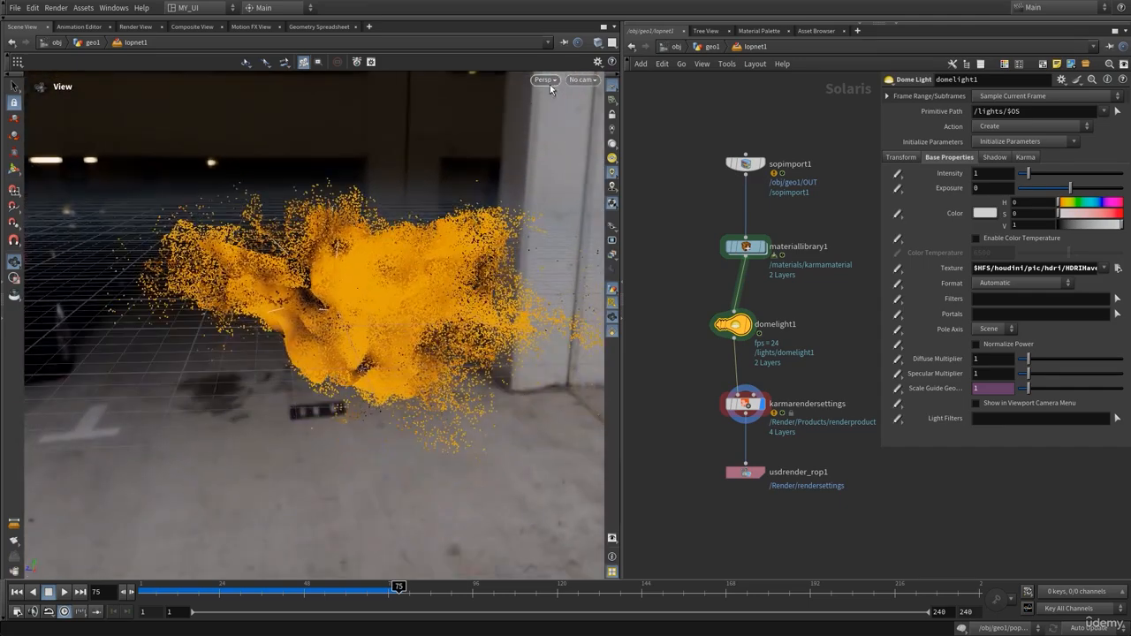
left_click(543, 79)
left_click(539, 148)
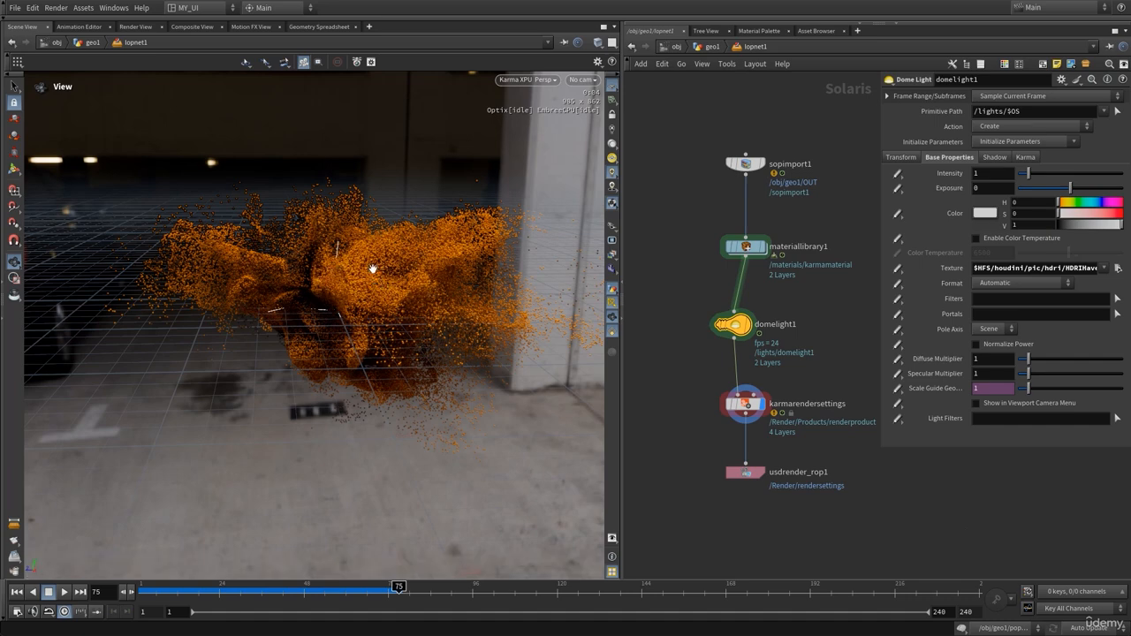
In Display Options, turn off environment lights as background and set the Dark Grey color scheme
left_click(612, 539)
left_click_drag(559, 406, 474, 133)
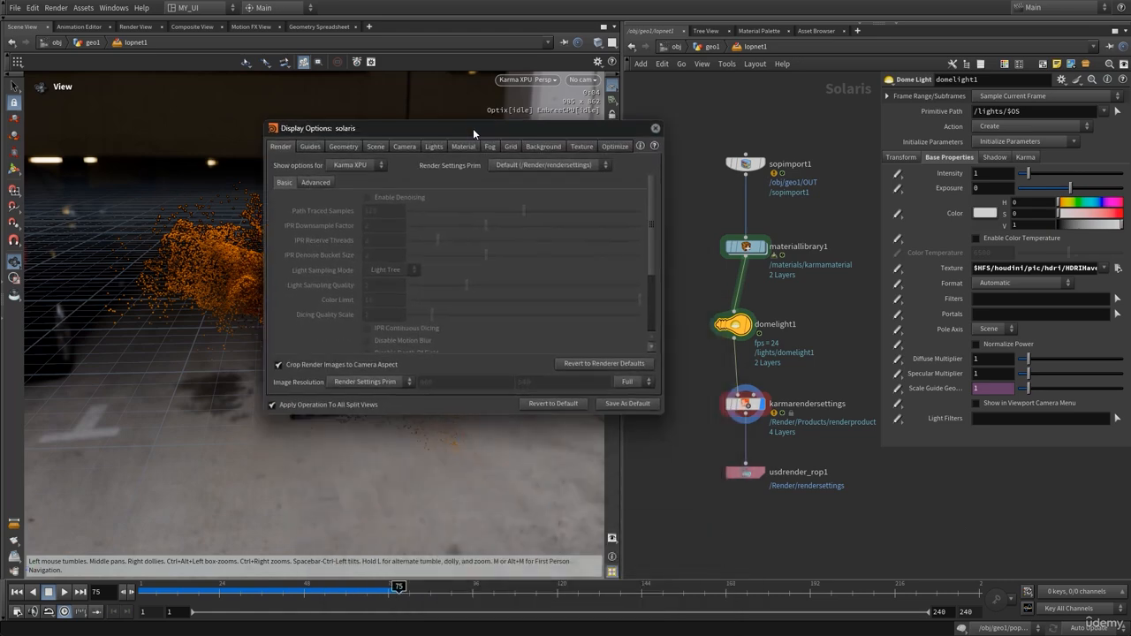
left_click(528, 148)
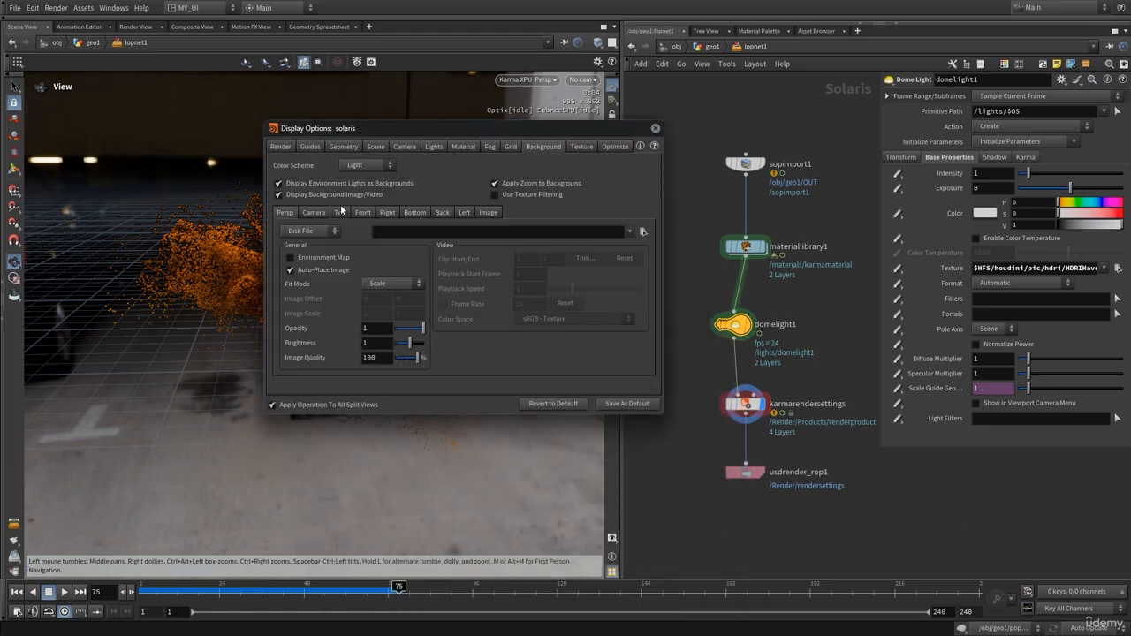
left_click(296, 183)
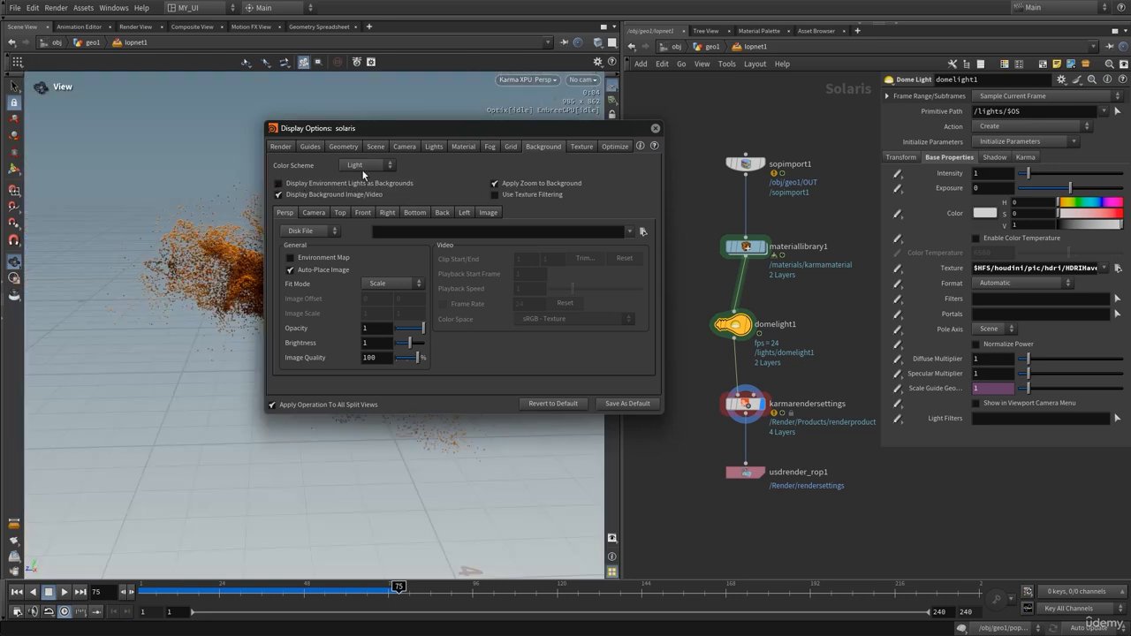
left_click_drag(390, 133, 685, 127)
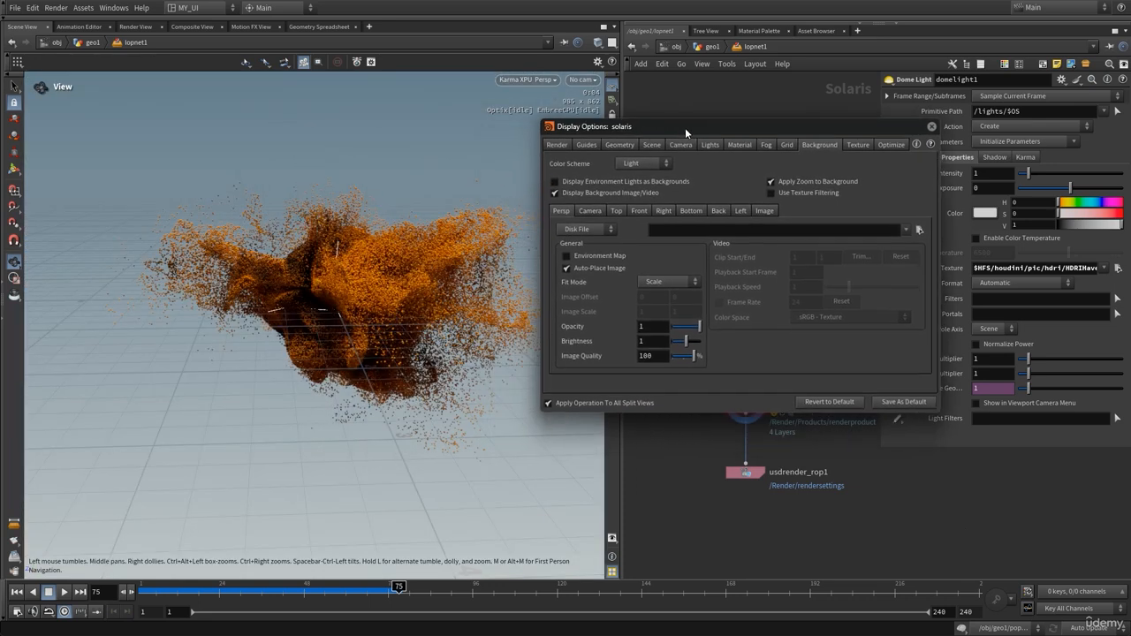
left_click(634, 164)
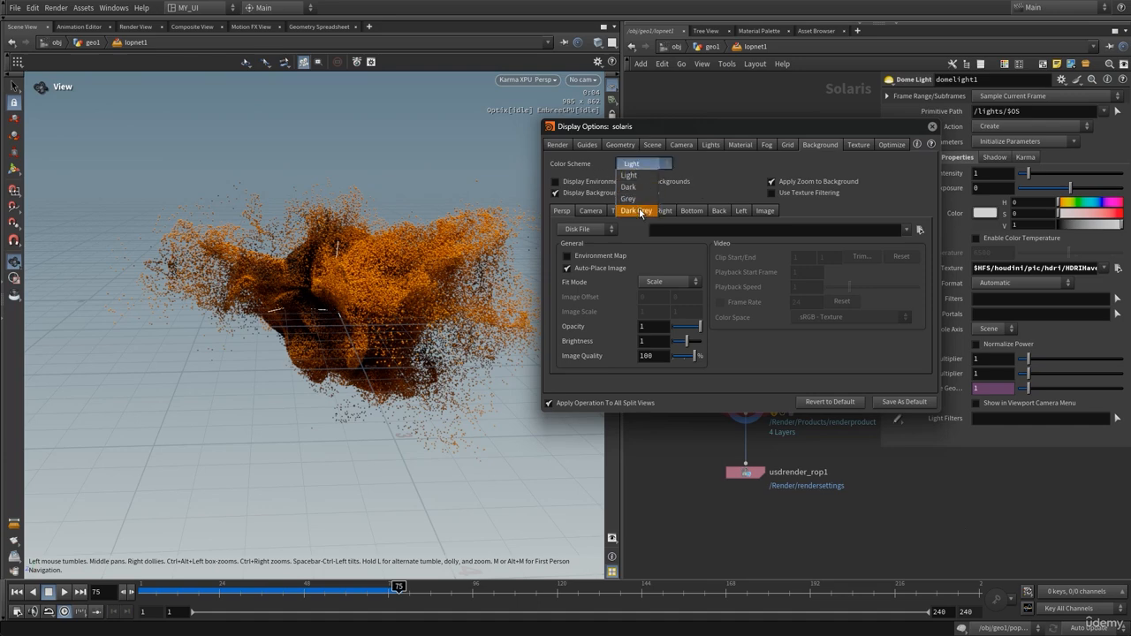
left_click(637, 209)
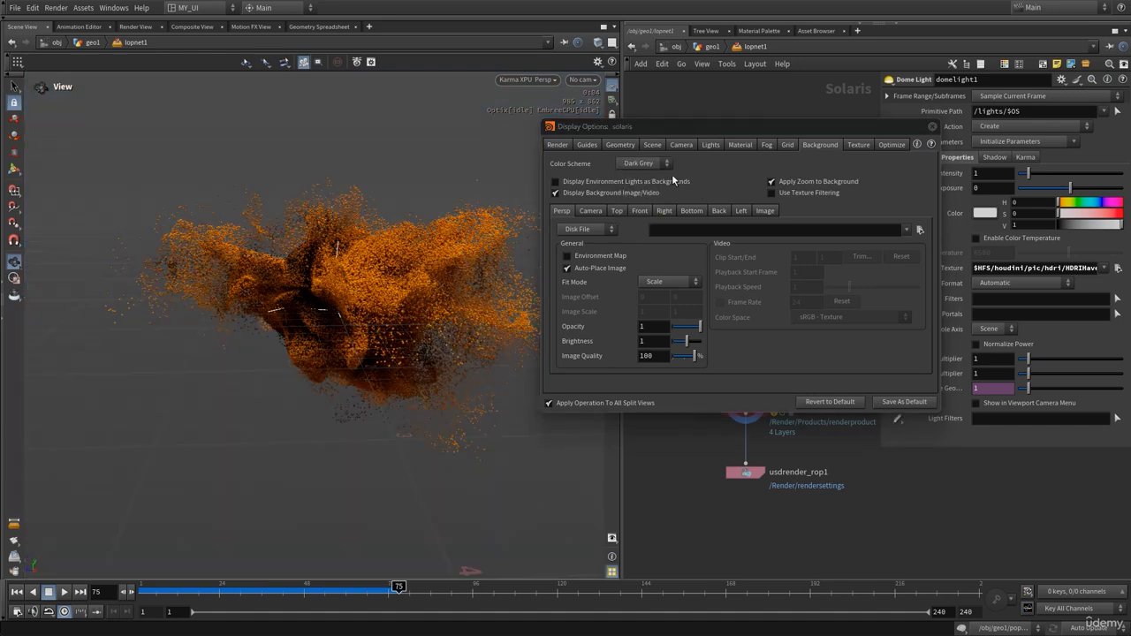
left_click(931, 127)
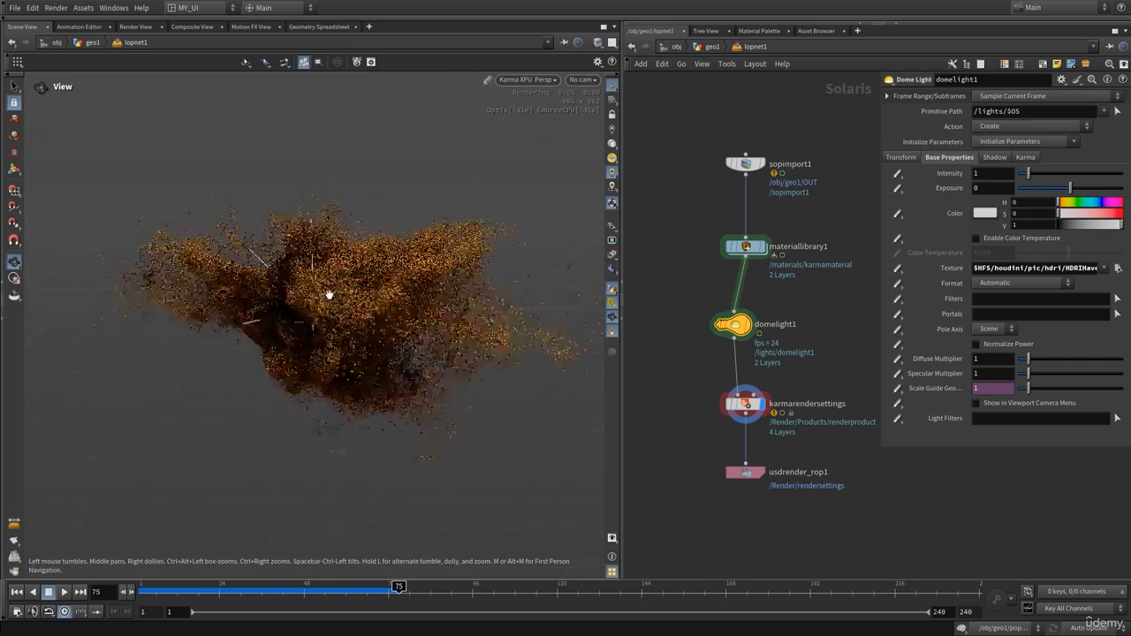
Orbit the Karma-rendered orange particle cloud and nudge the node network slightly
left_click_drag(328, 294, 386, 308)
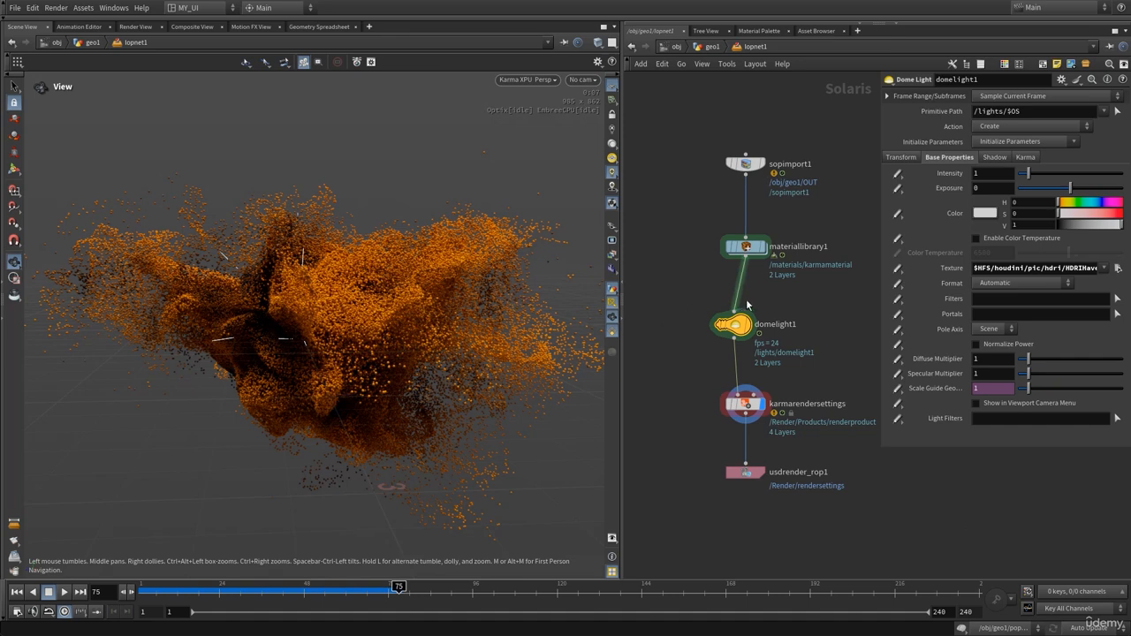
middle_click_drag(830, 301, 802, 305)
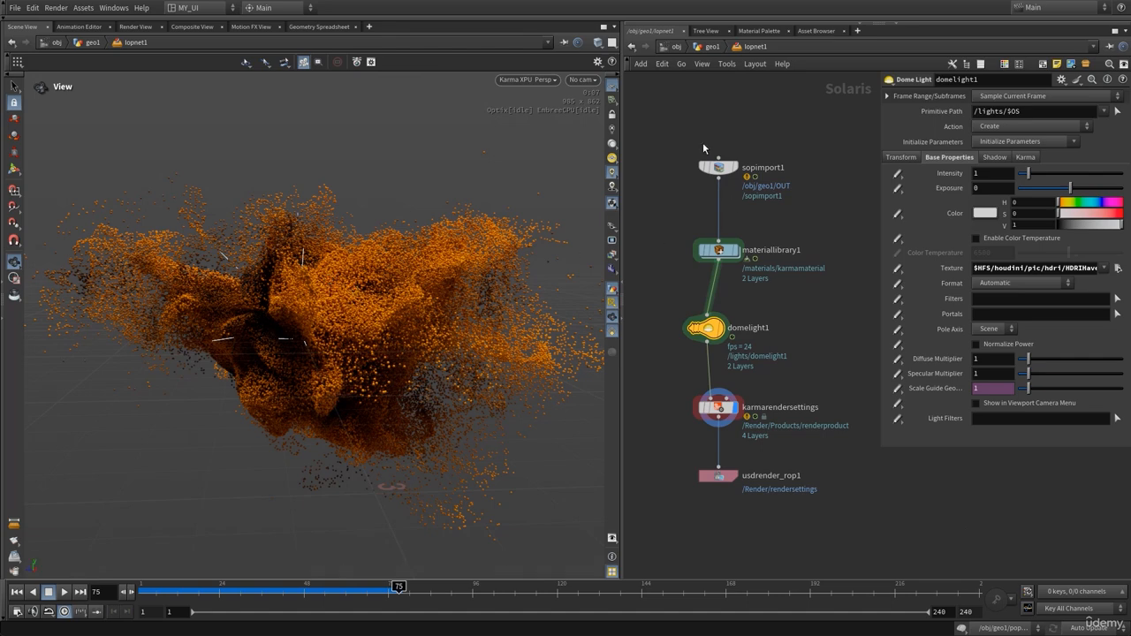
Switch the viewport back to Houdini VK and return to the geo1 network
left_click(532, 80)
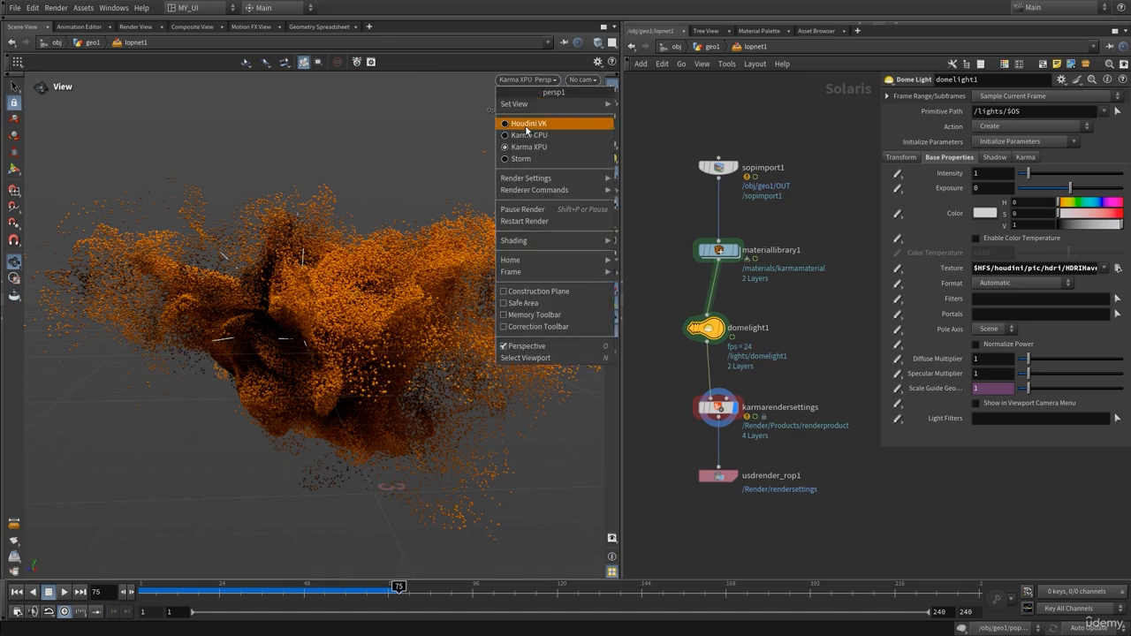
left_click(528, 124)
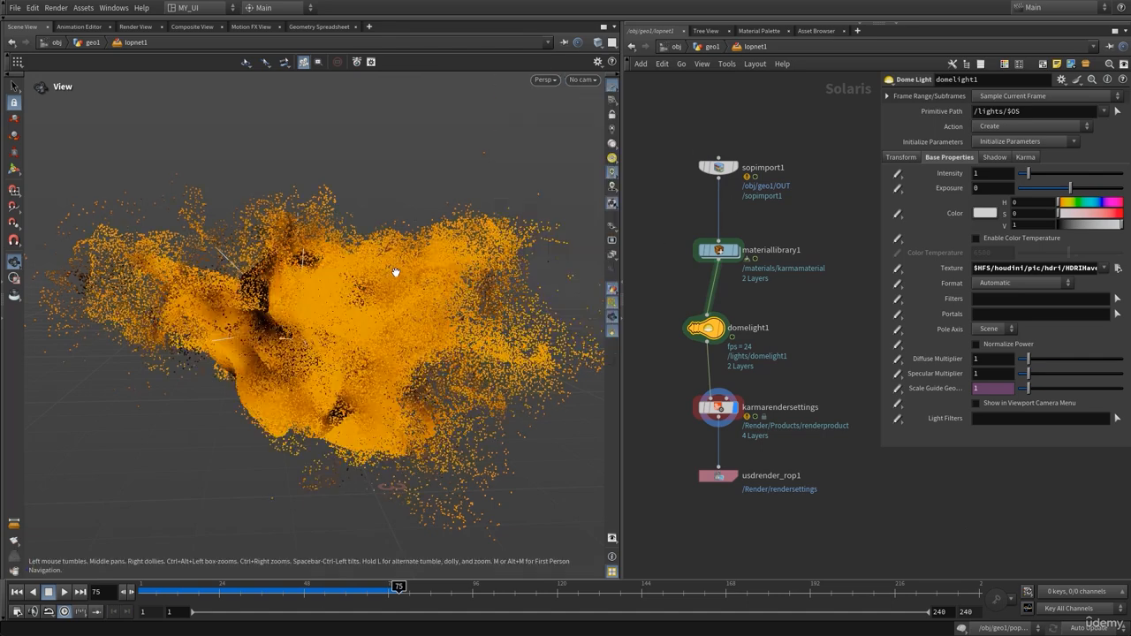
left_click(710, 47)
Hide the parameter pane and inspect the OUT node's point attributes
key("p")
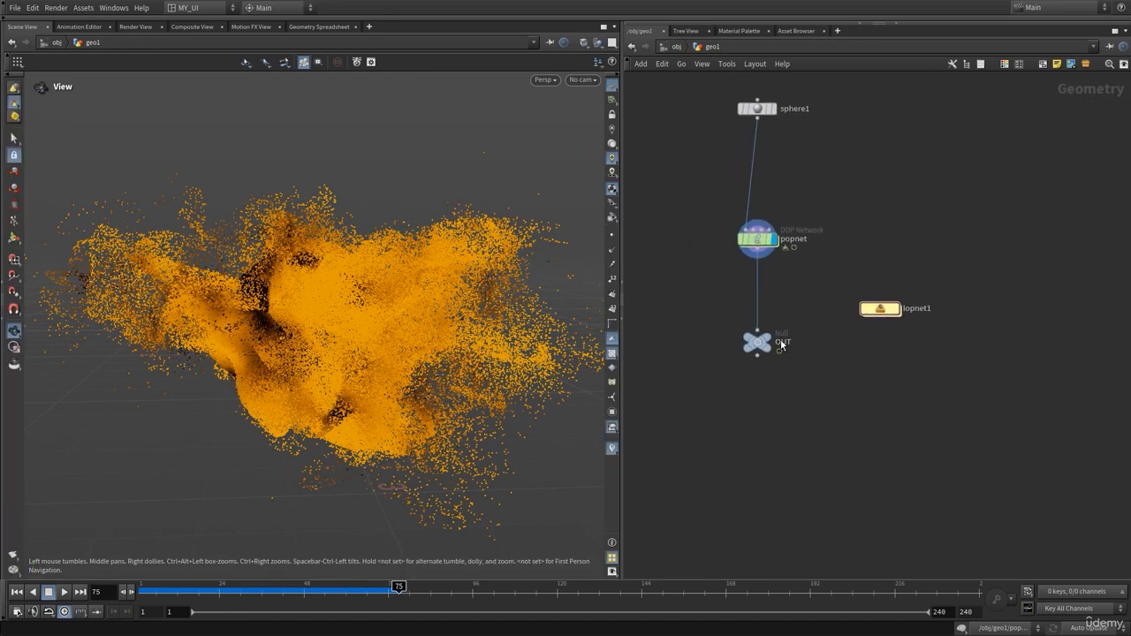
left_click(781, 350)
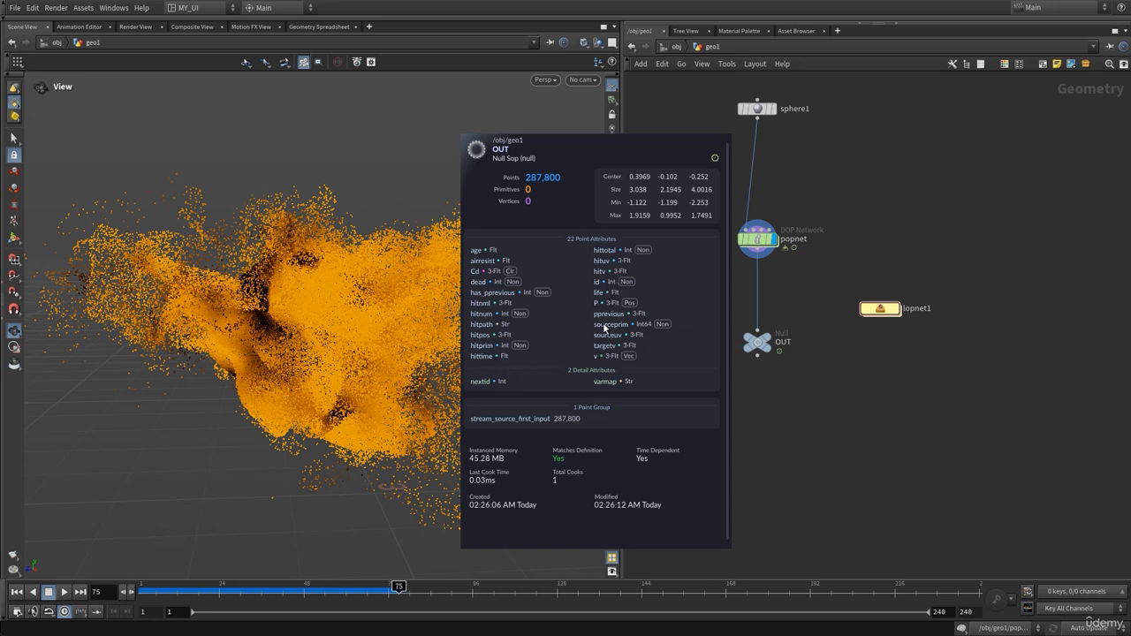
left_click_drag(353, 320, 410, 314)
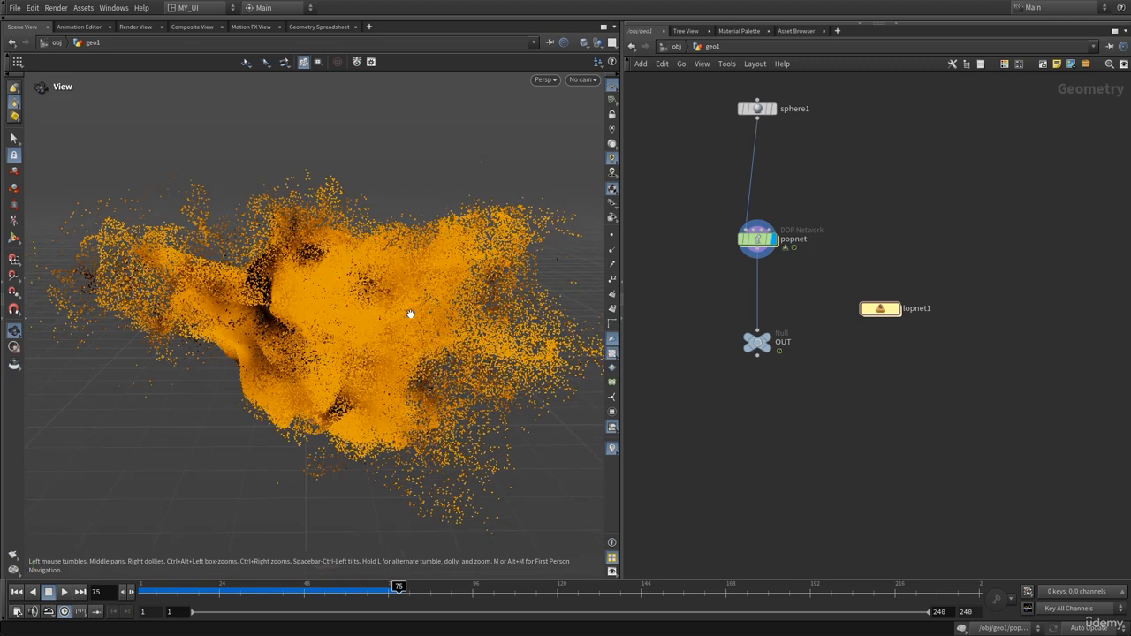
middle_click_drag(813, 365, 788, 387)
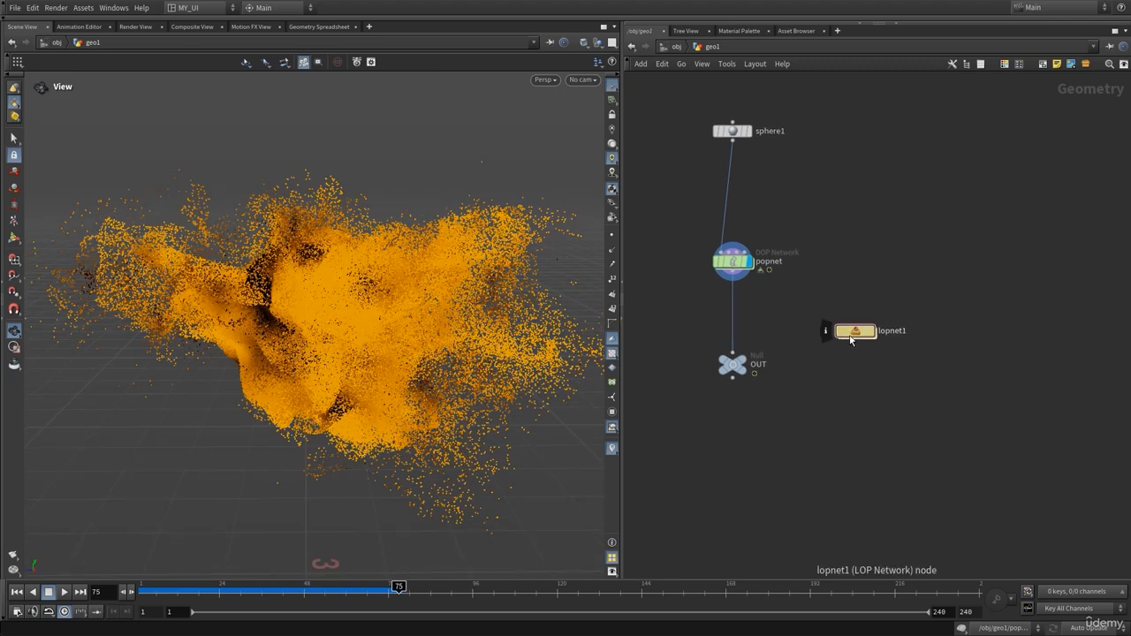
Dive into lopnet1, orbit the particle cloud, and centre the LOP nodes in the network
double_click(851, 332)
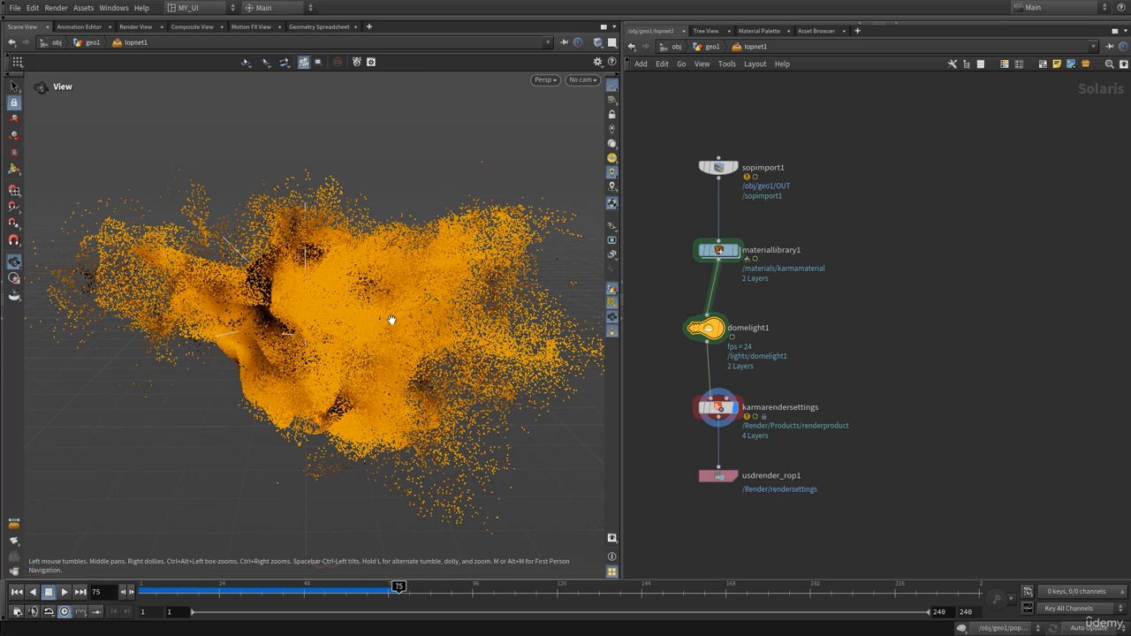
left_click_drag(374, 323, 379, 315)
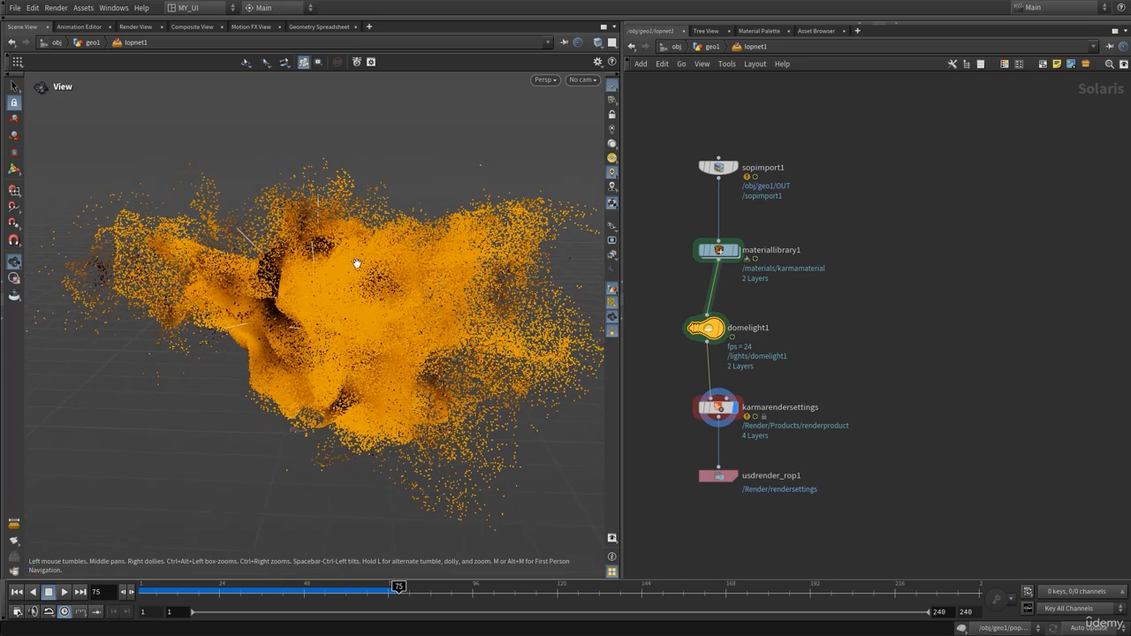
left_click_drag(323, 252, 325, 276)
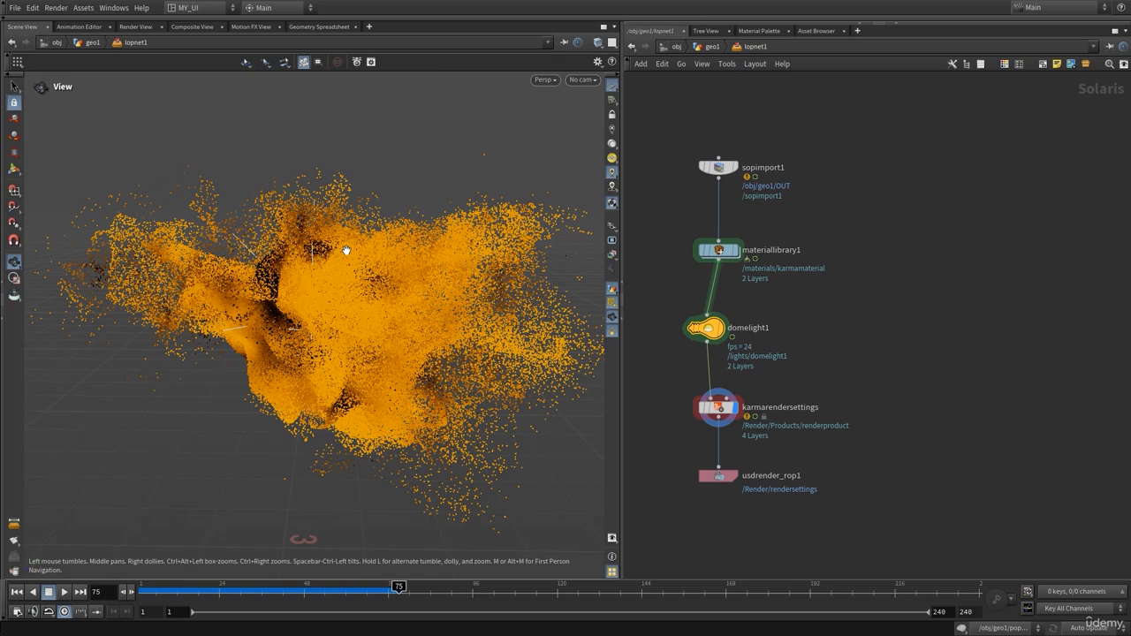
mouse_move(318, 322)
left_mouse_down()
mouse_move(308, 328)
mouse_move(315, 303)
left_mouse_up()
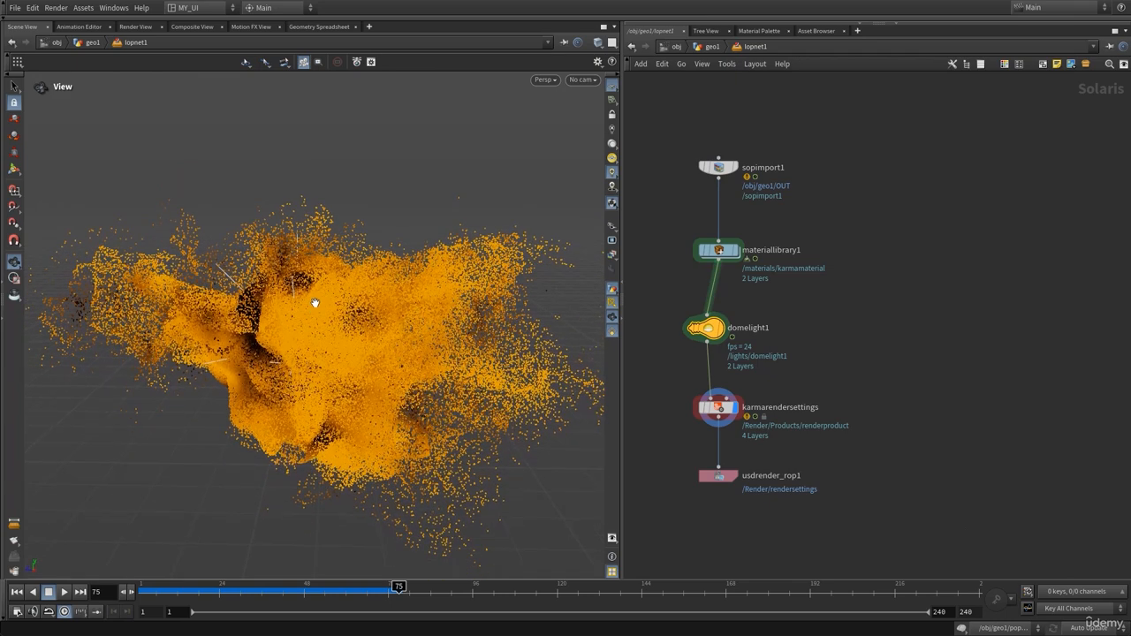
middle_click_drag(786, 269, 828, 353)
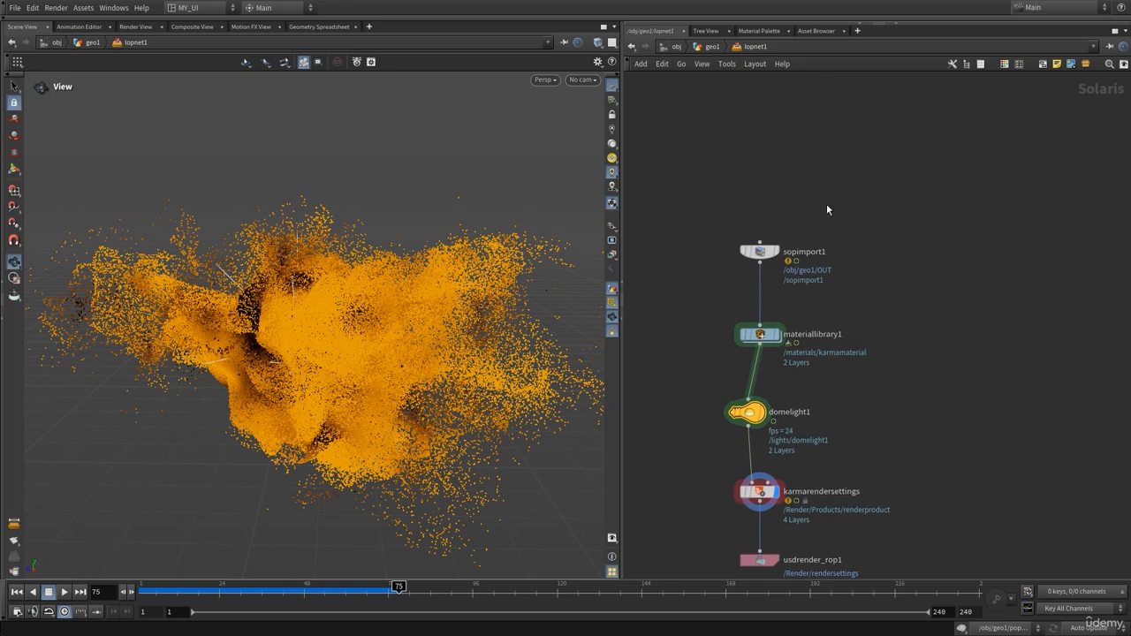
Show sopimport1's parameters, expand Geometry Handling, and check Set Missing Widths at 0.01
key("p")
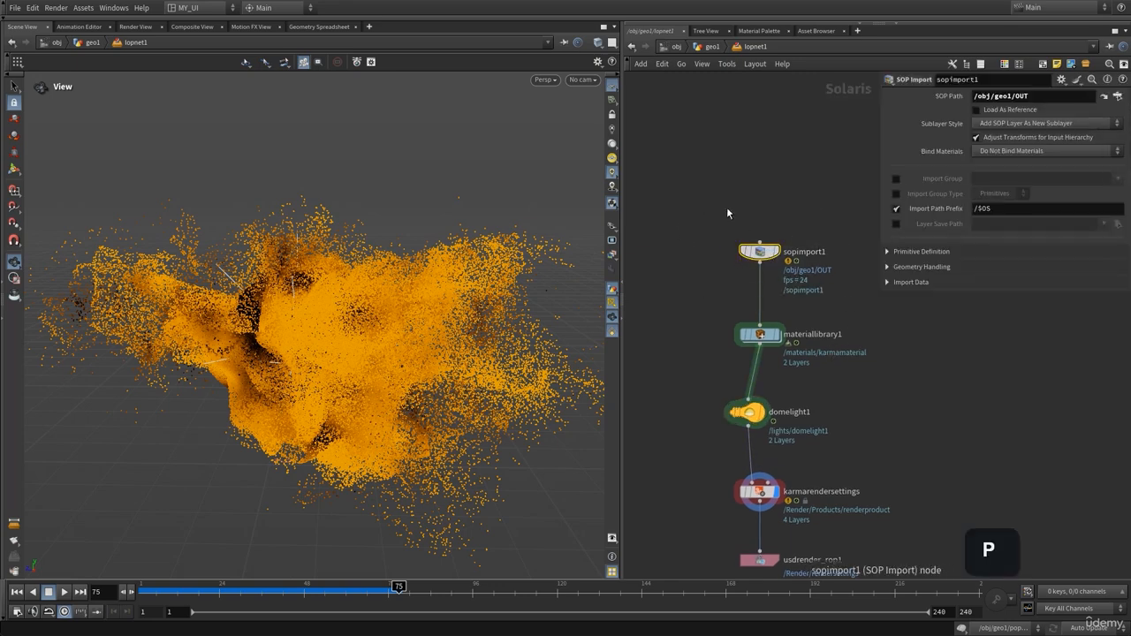
left_click_drag(318, 330, 322, 332)
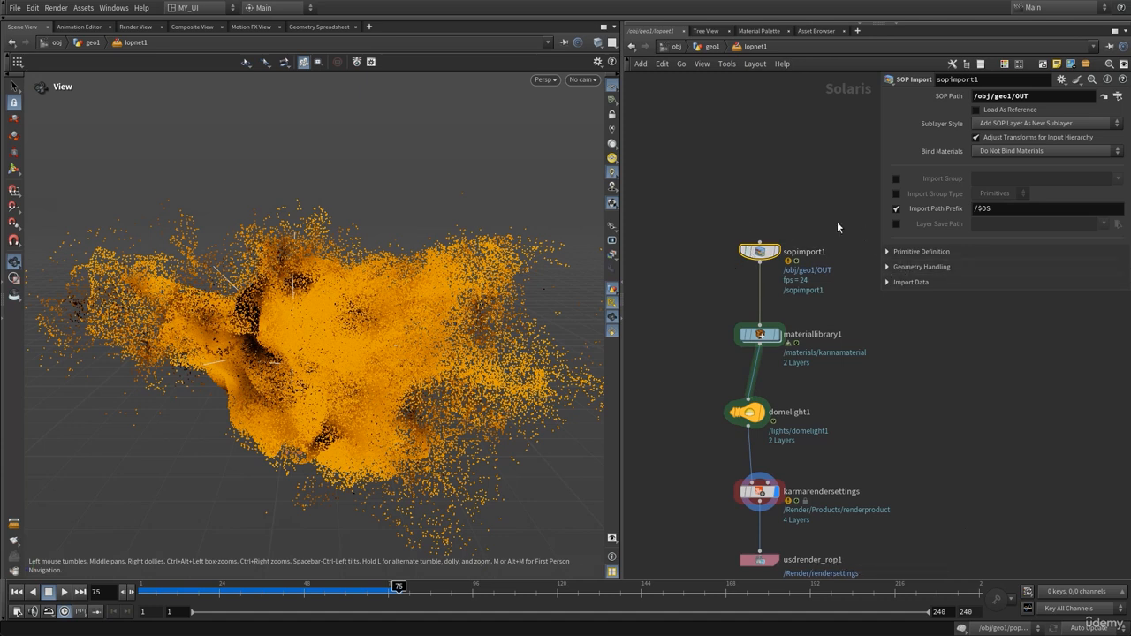
left_click_drag(793, 192, 710, 295)
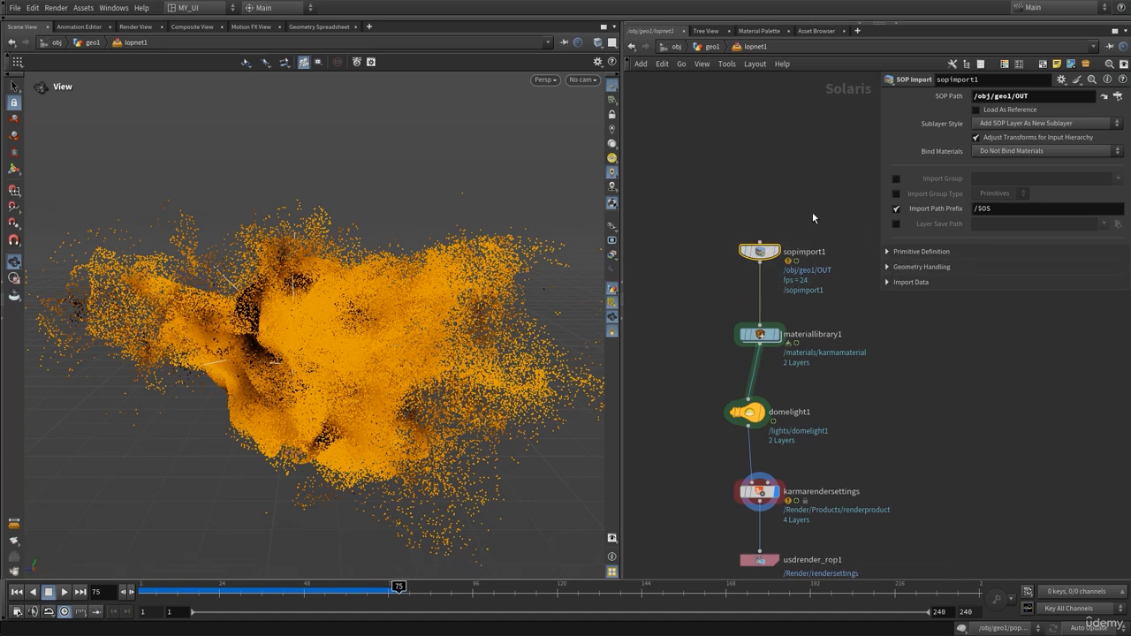
middle_click_drag(777, 197, 728, 192)
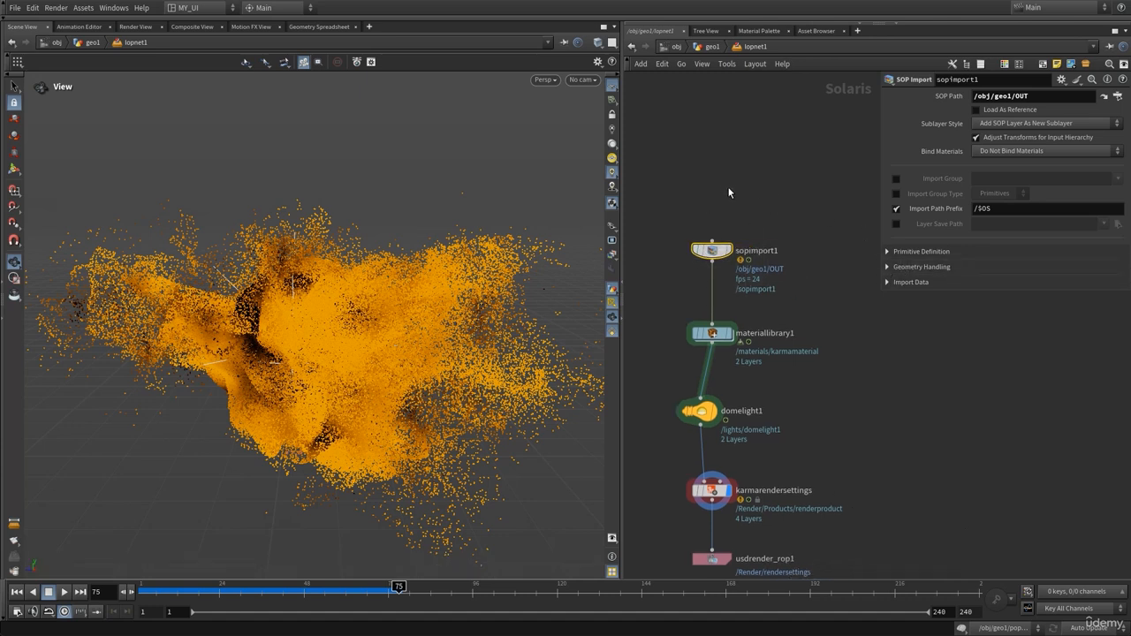
left_click(891, 267)
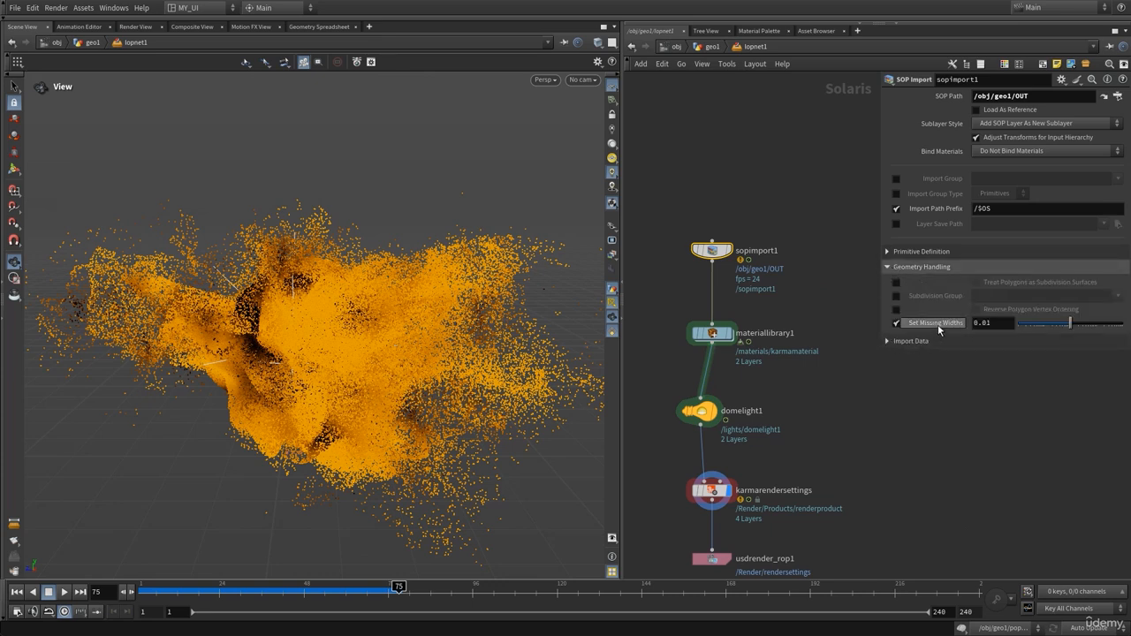
mouse_move(937, 325)
left_click_drag(354, 321, 349, 334)
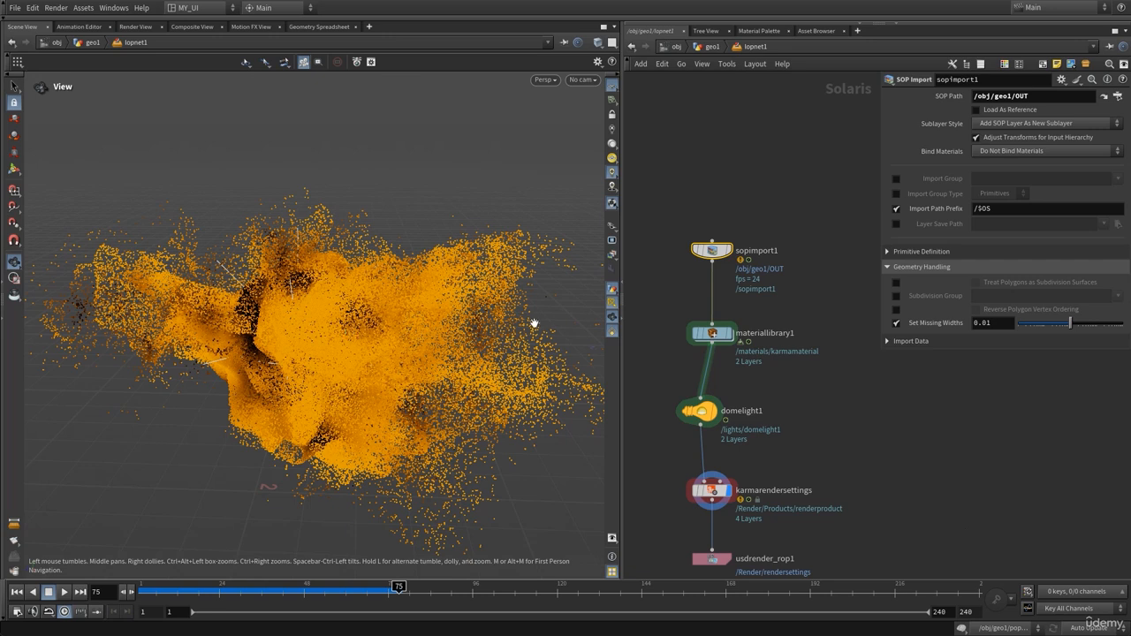
left_click_drag(392, 331, 393, 332)
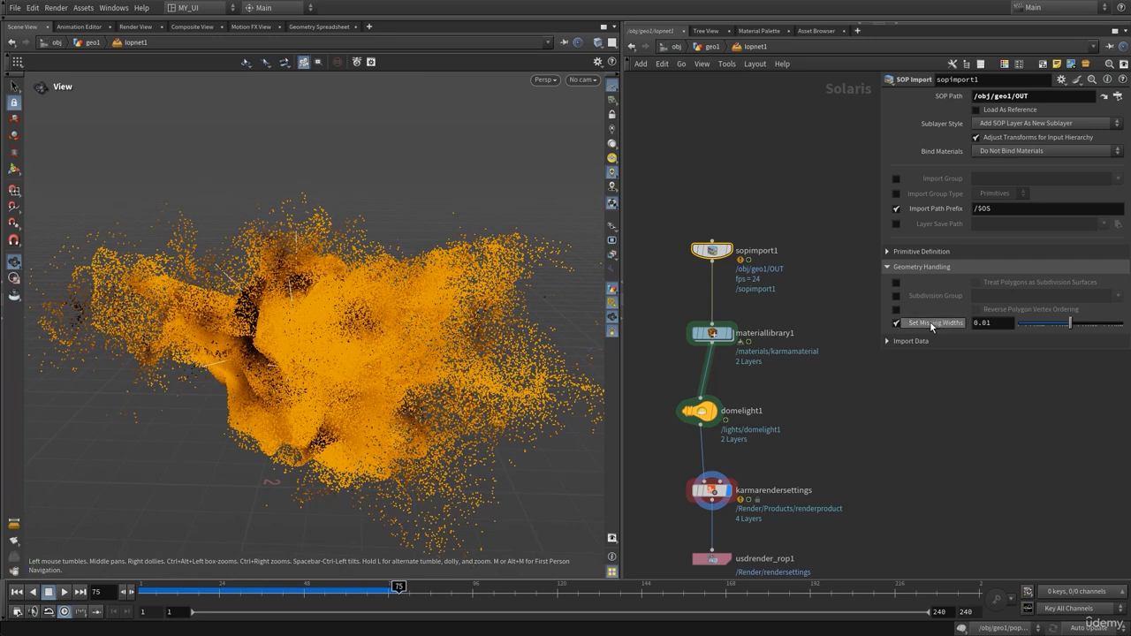
left_click(984, 325)
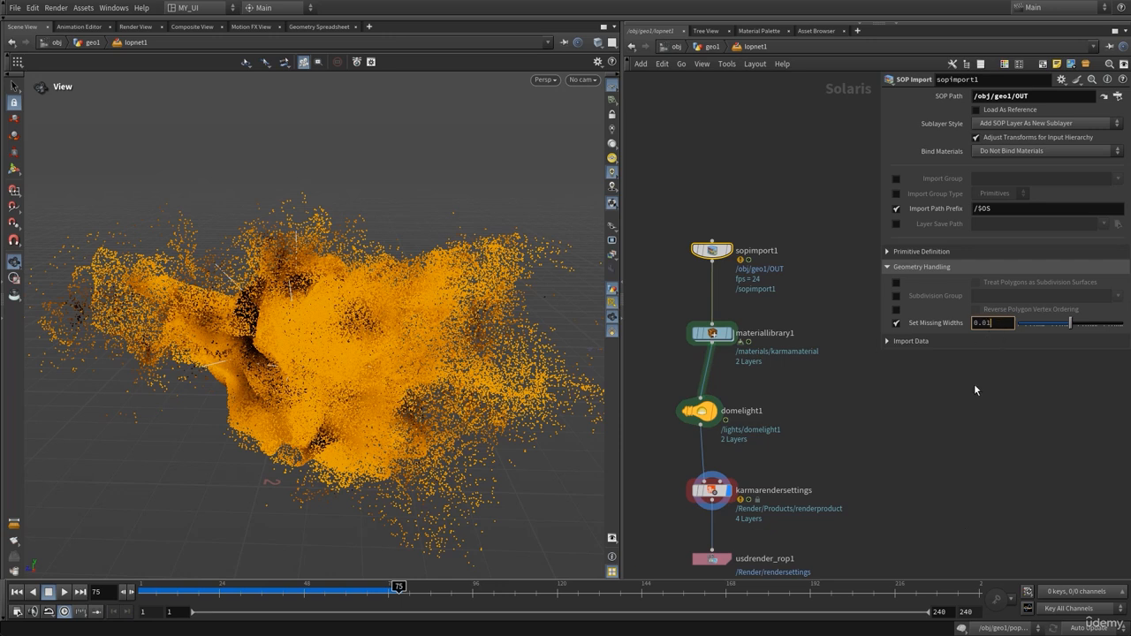
left_click(545, 80)
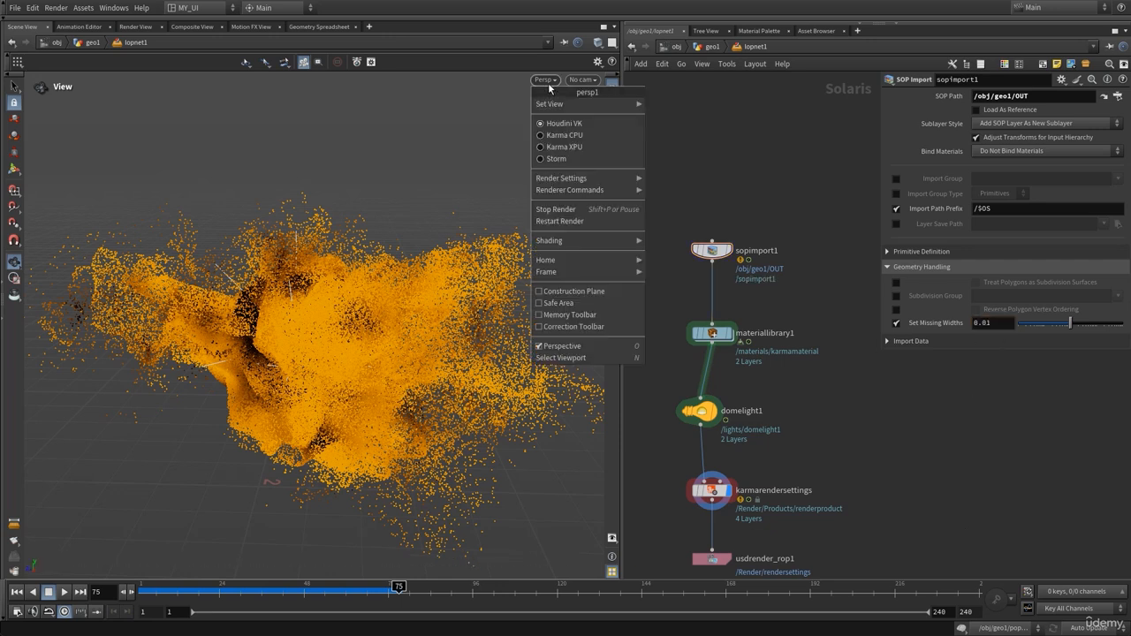
Preview in Karma XPU and adjust Set Missing Widths to about 0.0058
left_click(557, 147)
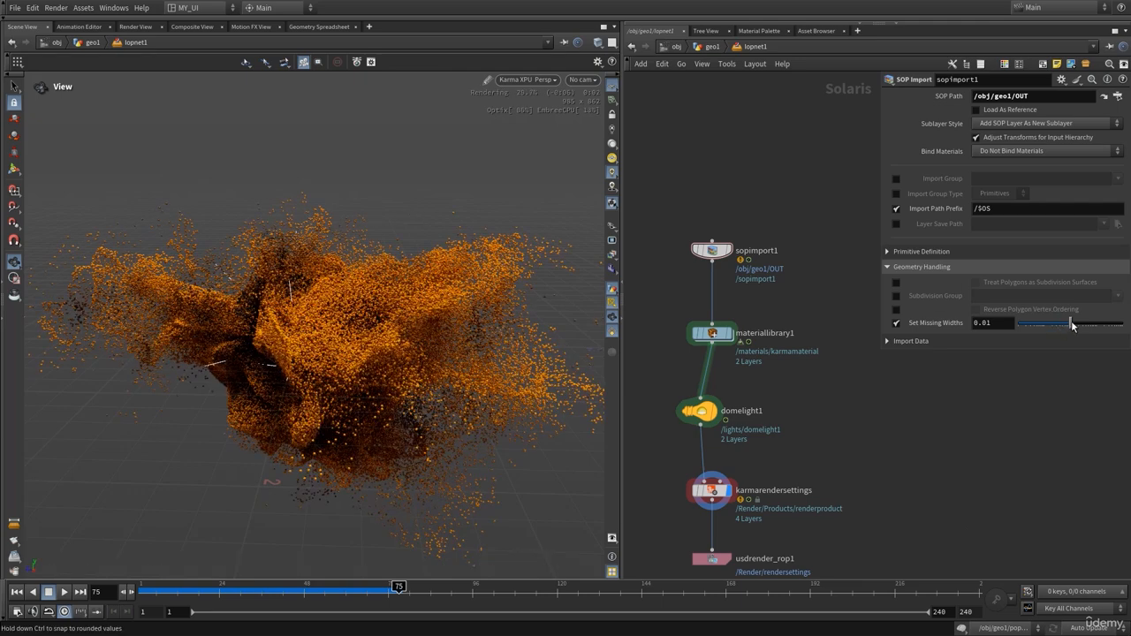
left_click_drag(1075, 325, 1084, 327)
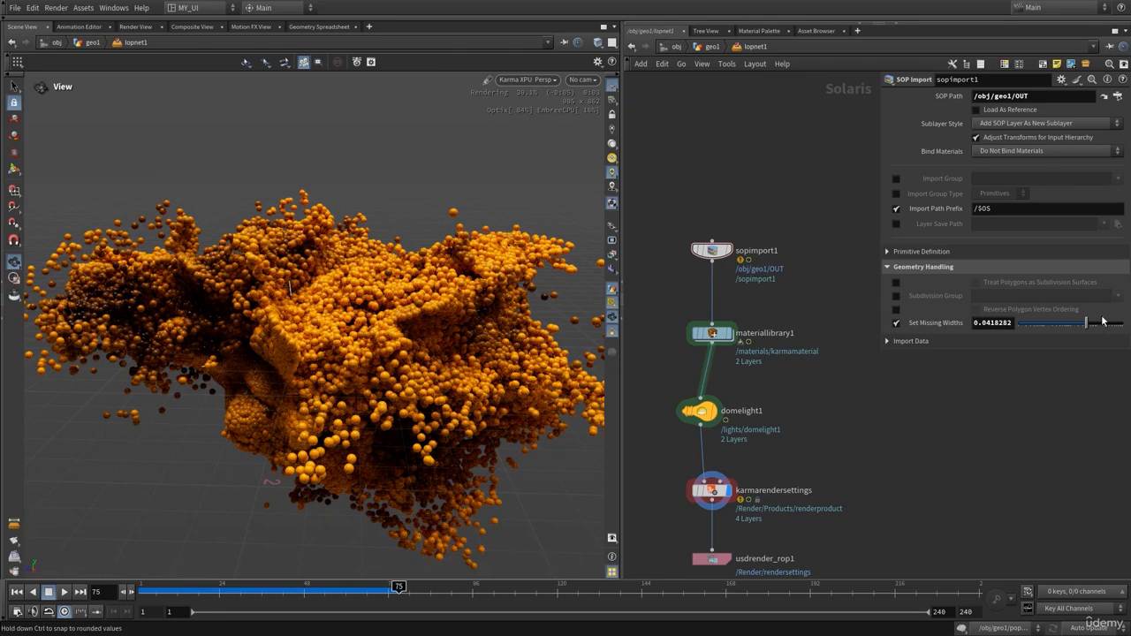
left_click_drag(1072, 326, 1059, 325)
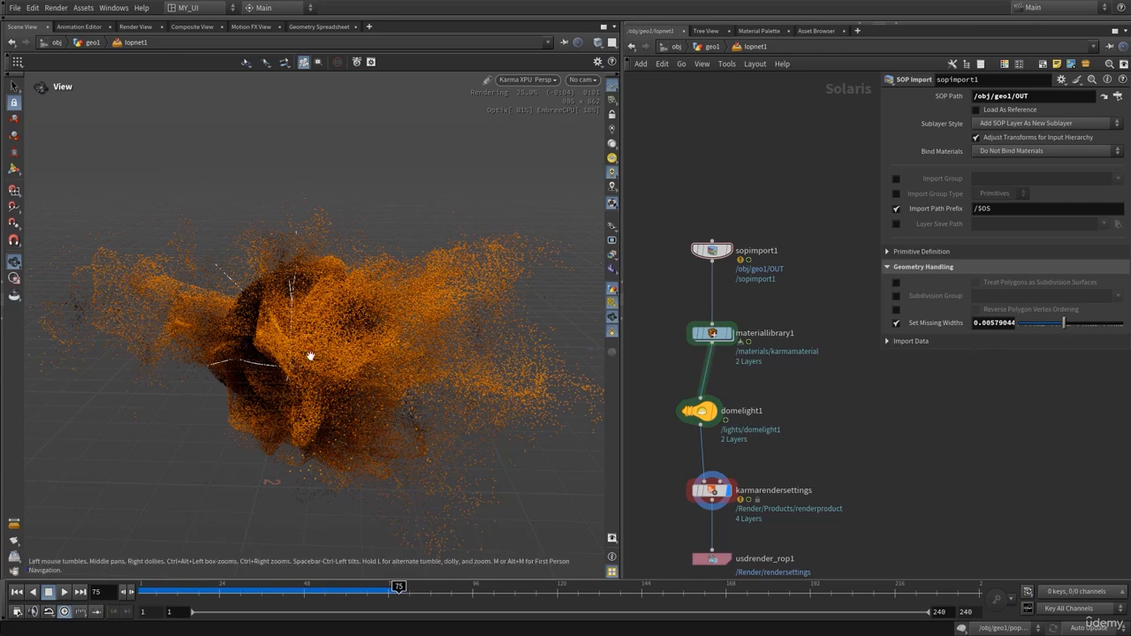
left_click_drag(308, 356, 357, 354)
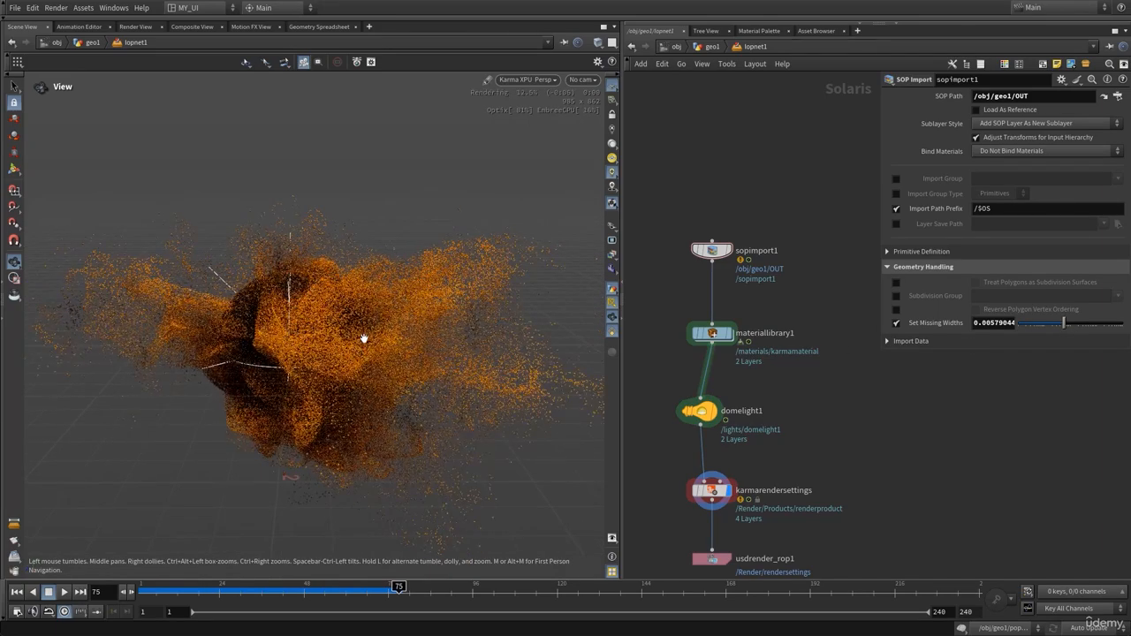
Switch the viewport back to Houdini VK and go up to geo1
left_click(531, 81)
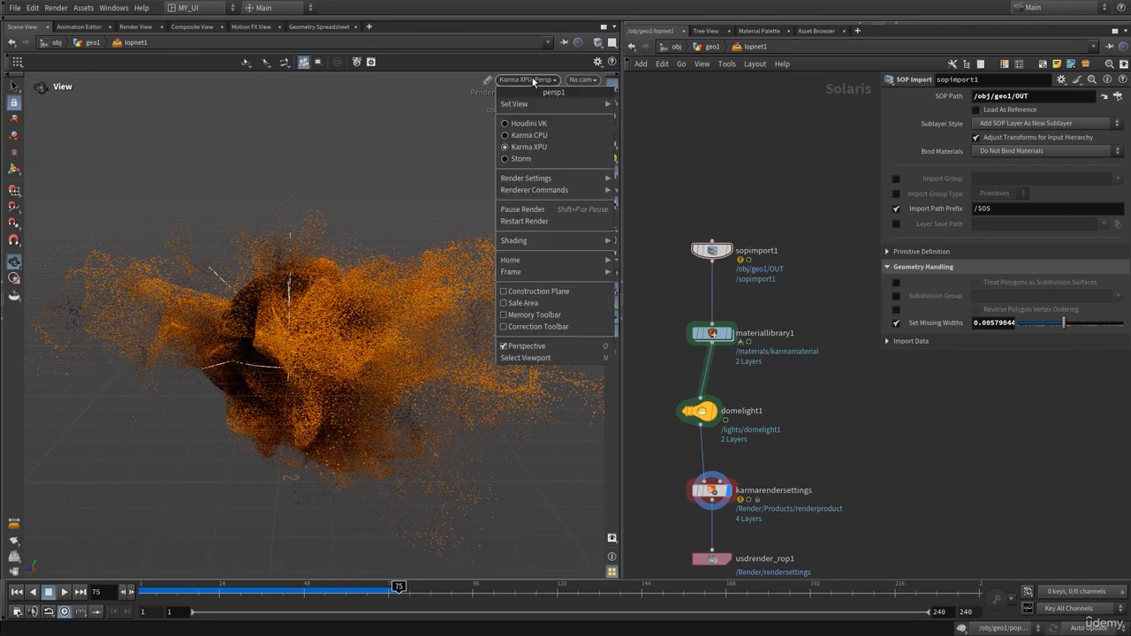
left_click(529, 122)
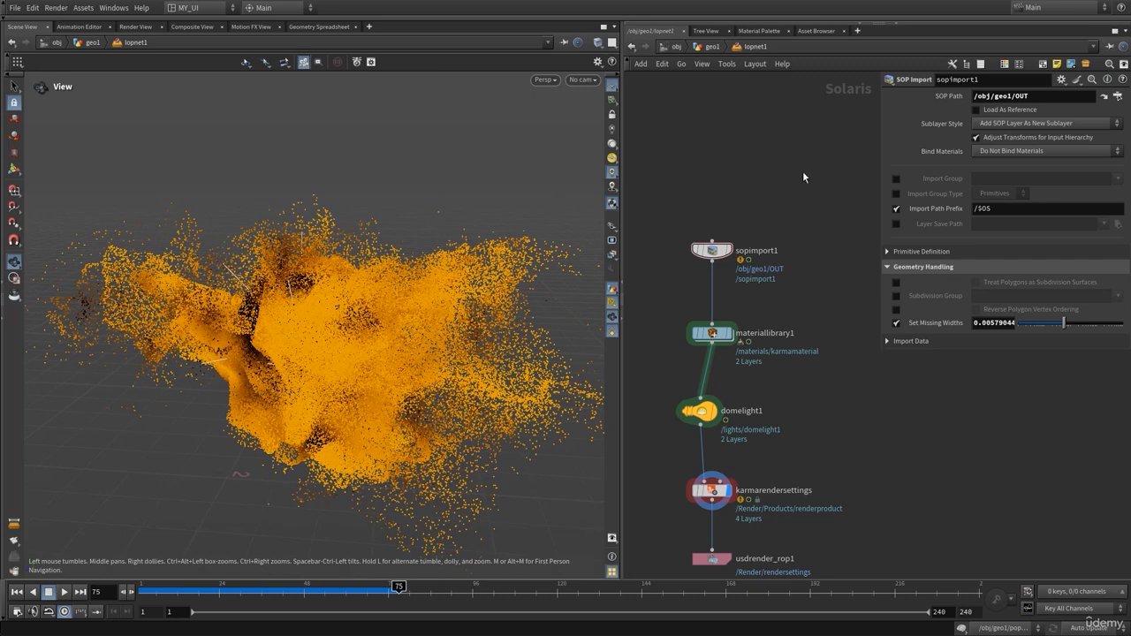
left_click(717, 51)
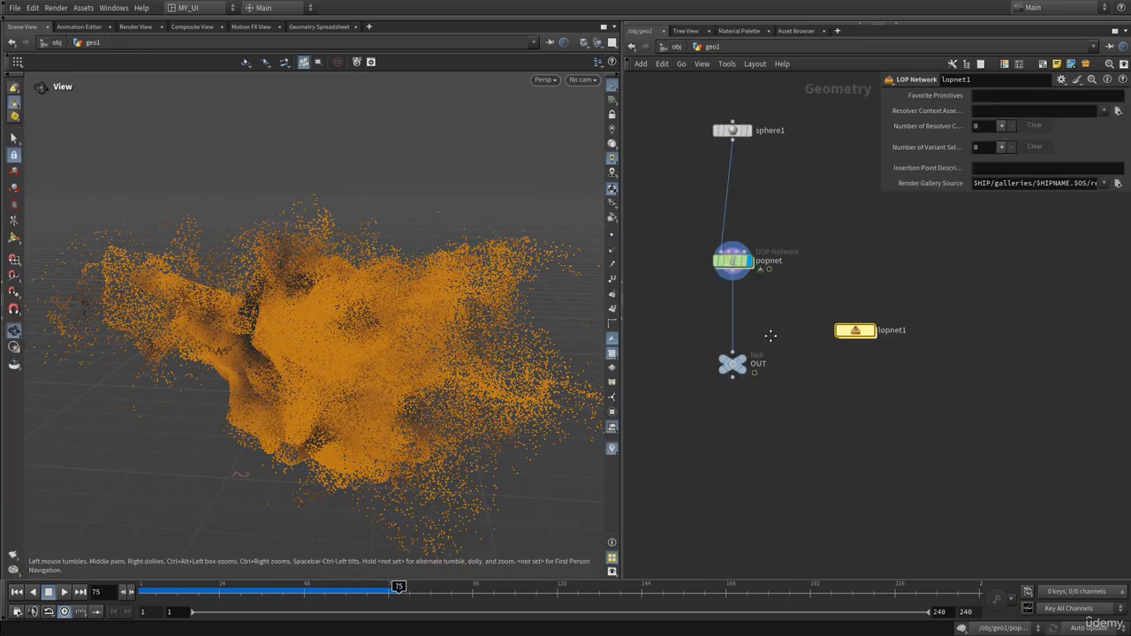
Insert an Attribute Create node between popnet and OUT
key("p")
left_click(740, 346)
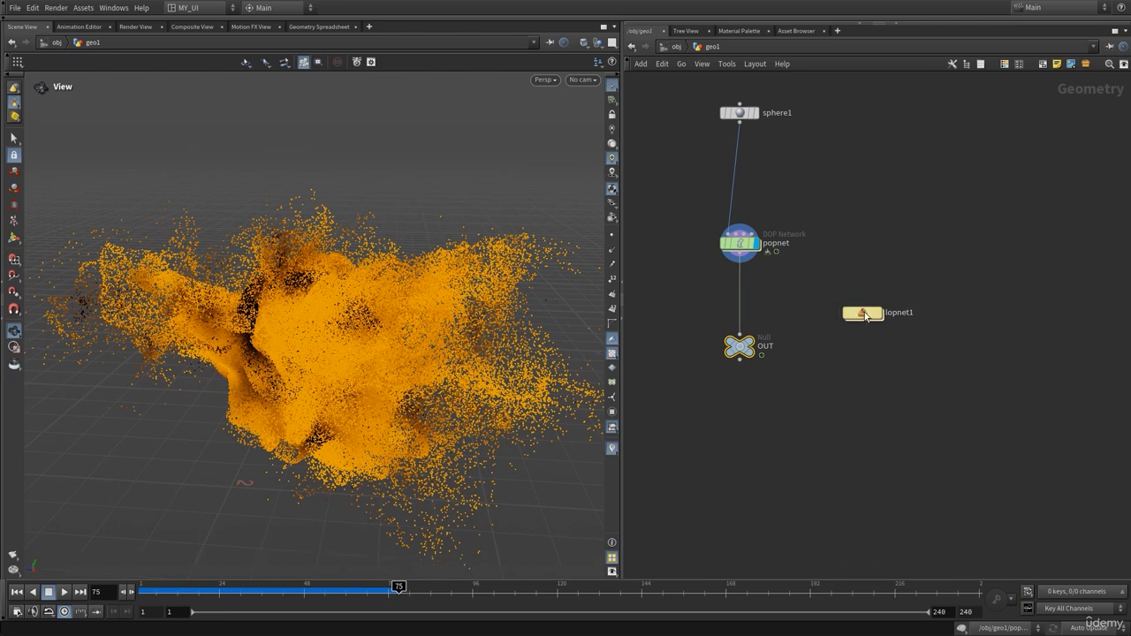
left_click_drag(862, 313, 914, 313)
scroll(806, 318, "up", 3)
middle_click_drag(818, 305, 837, 327)
key("Tab")
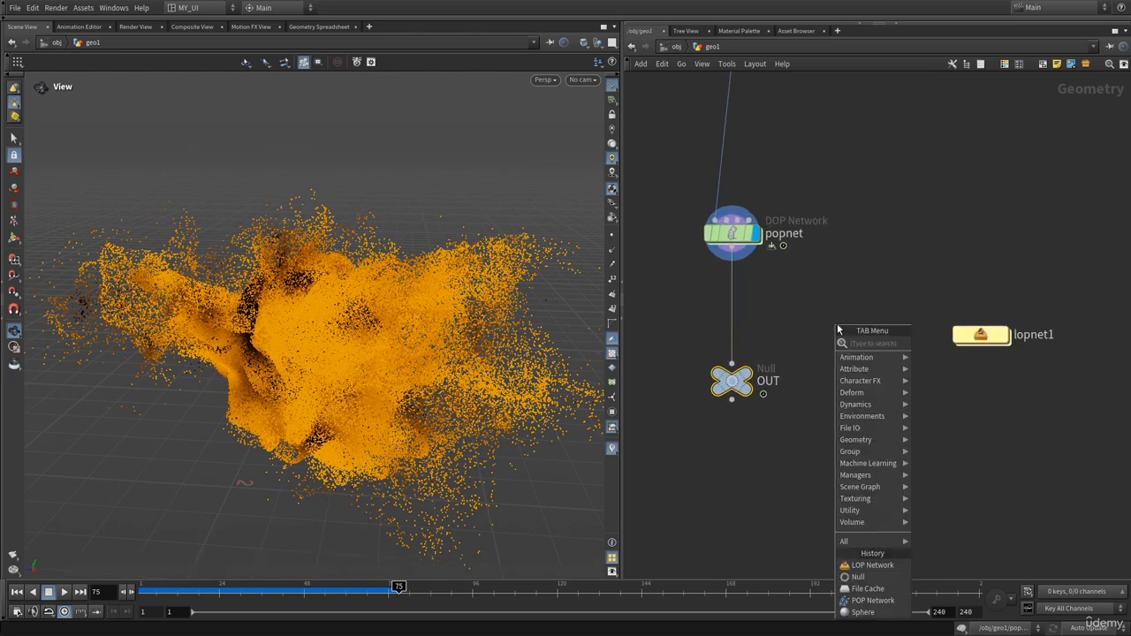
type("att")
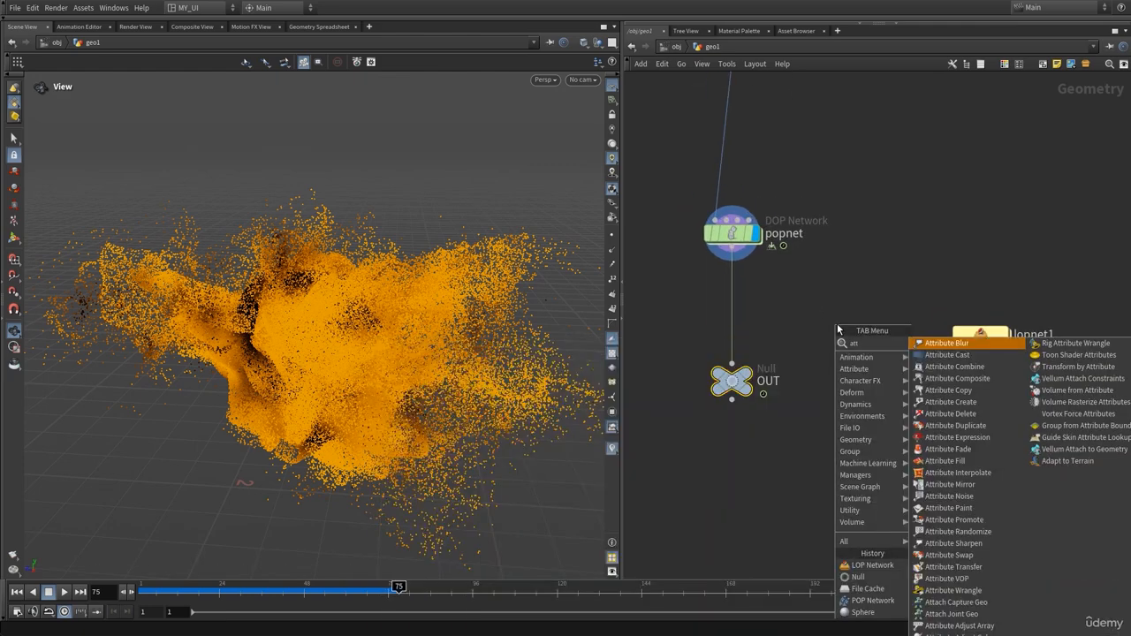
type("cre")
key("Return")
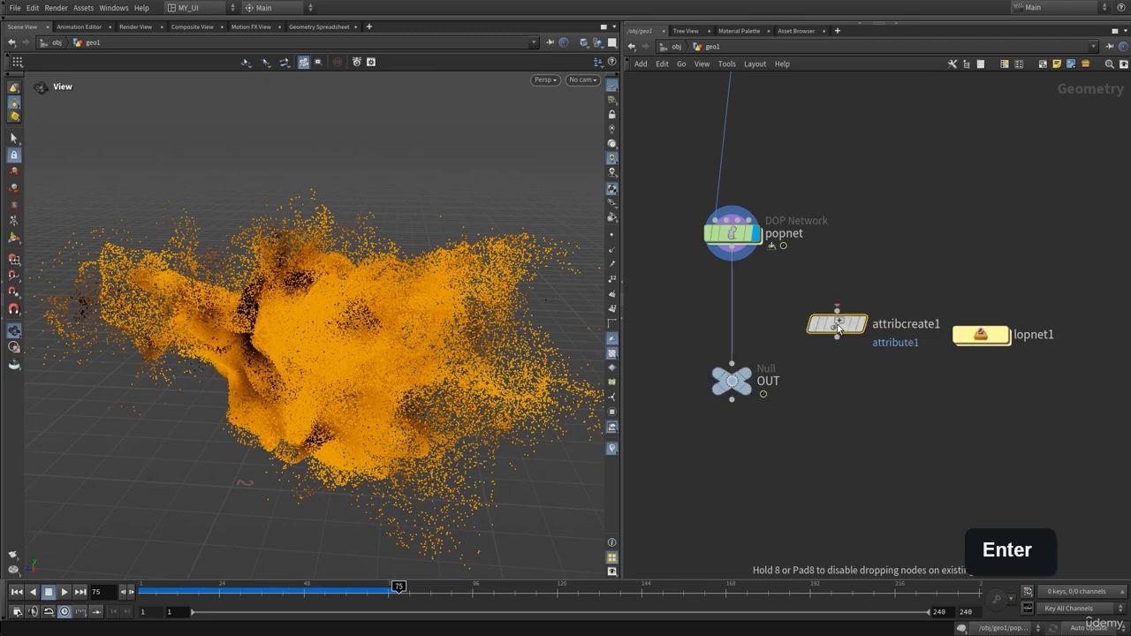
left_click(732, 322)
Name the attribute pscale and give it a value of 0.1
key("p")
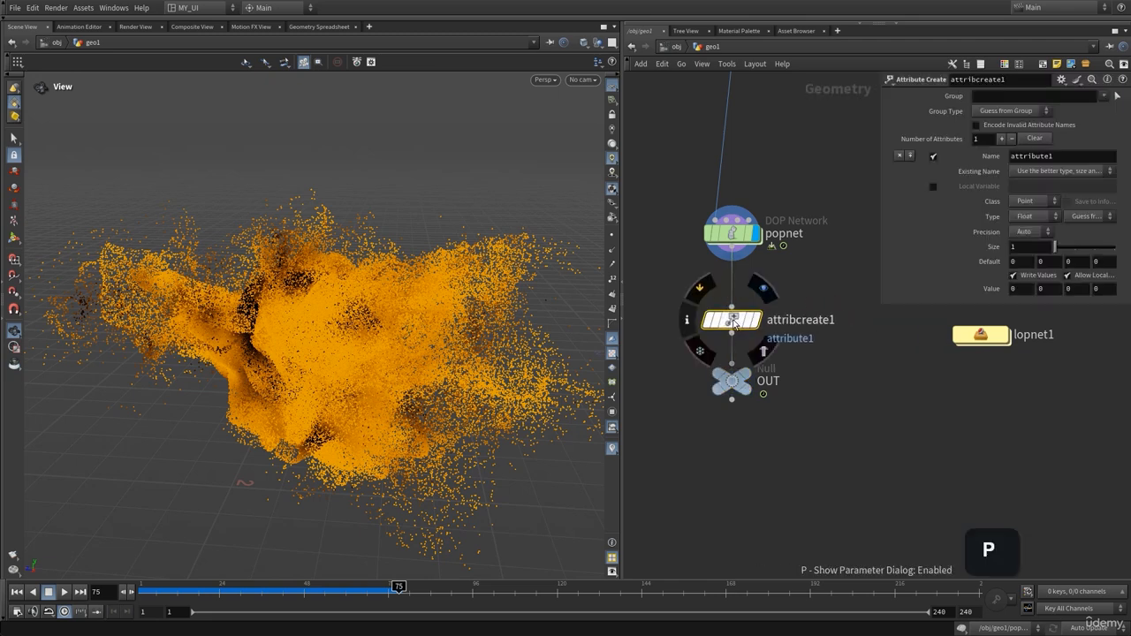
double_click(1040, 155)
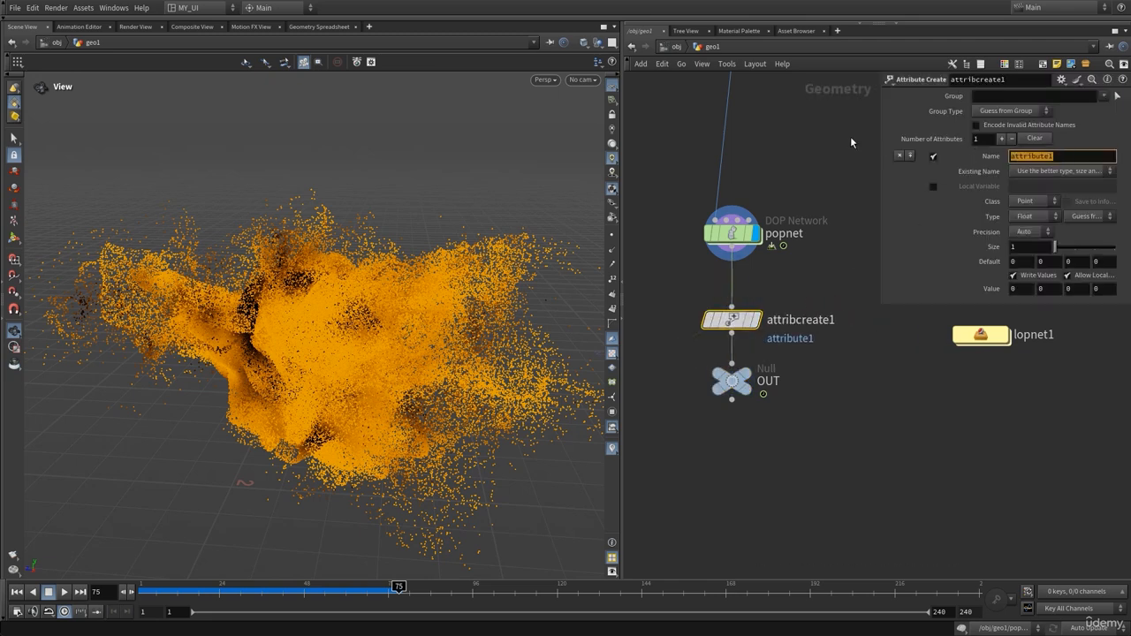
type("ps")
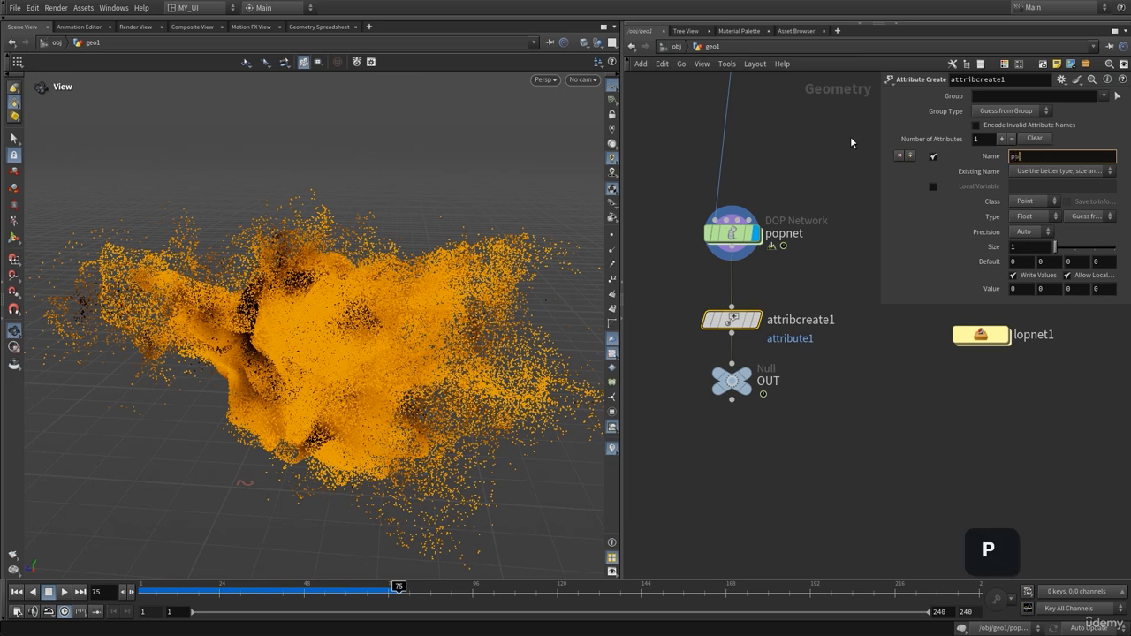
type("cale")
key("Return")
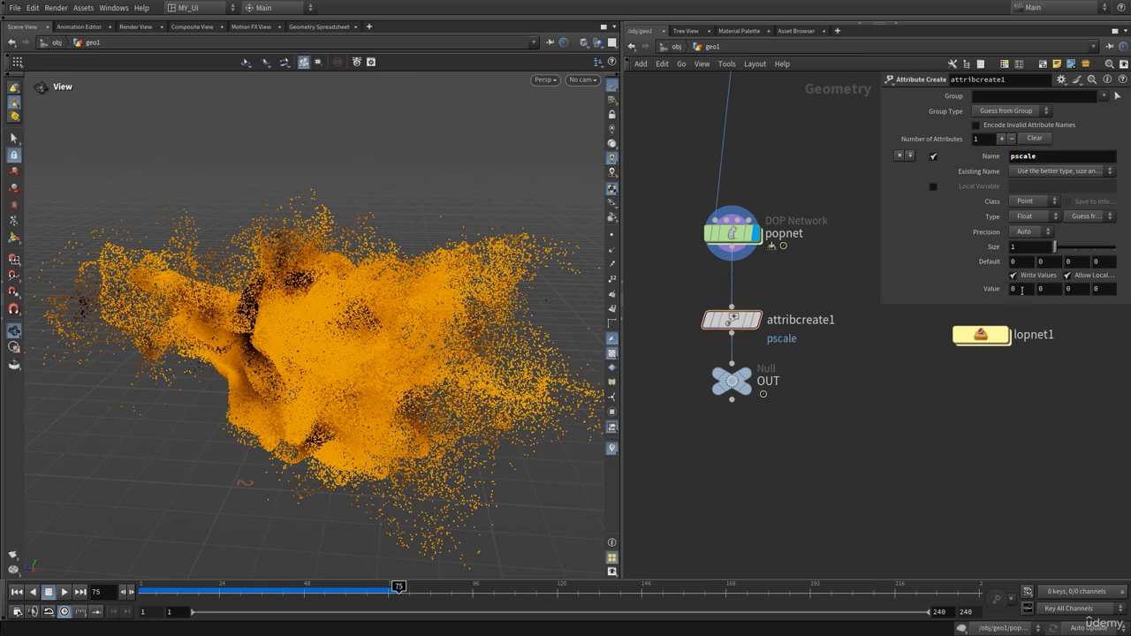
left_click(1022, 290)
type("0.1")
key("Return")
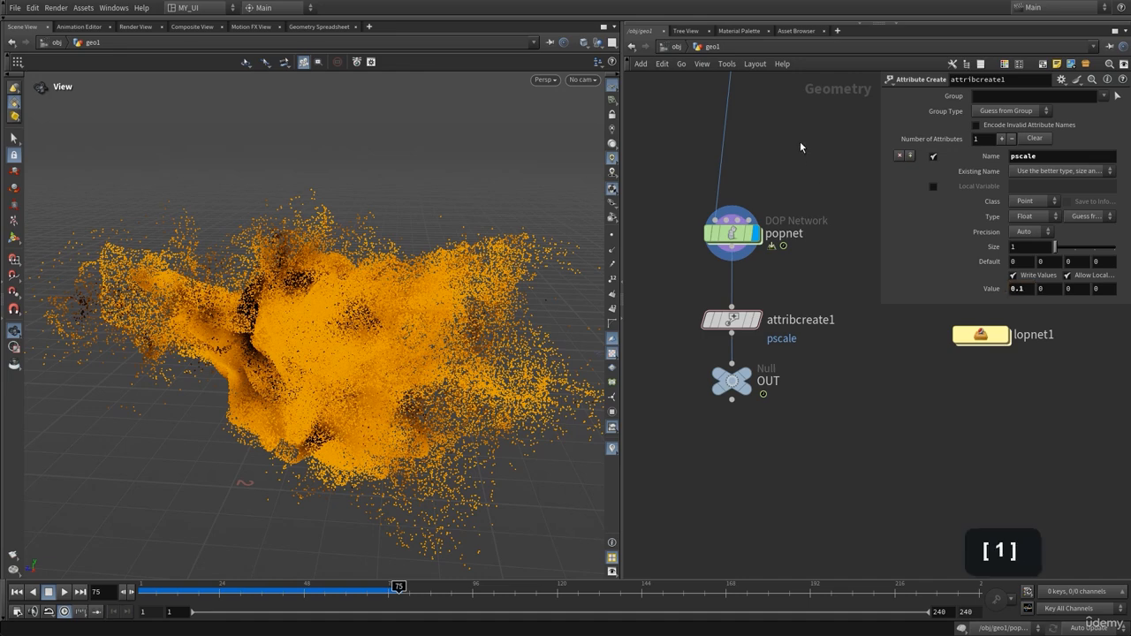
middle_click_drag(917, 365, 901, 376)
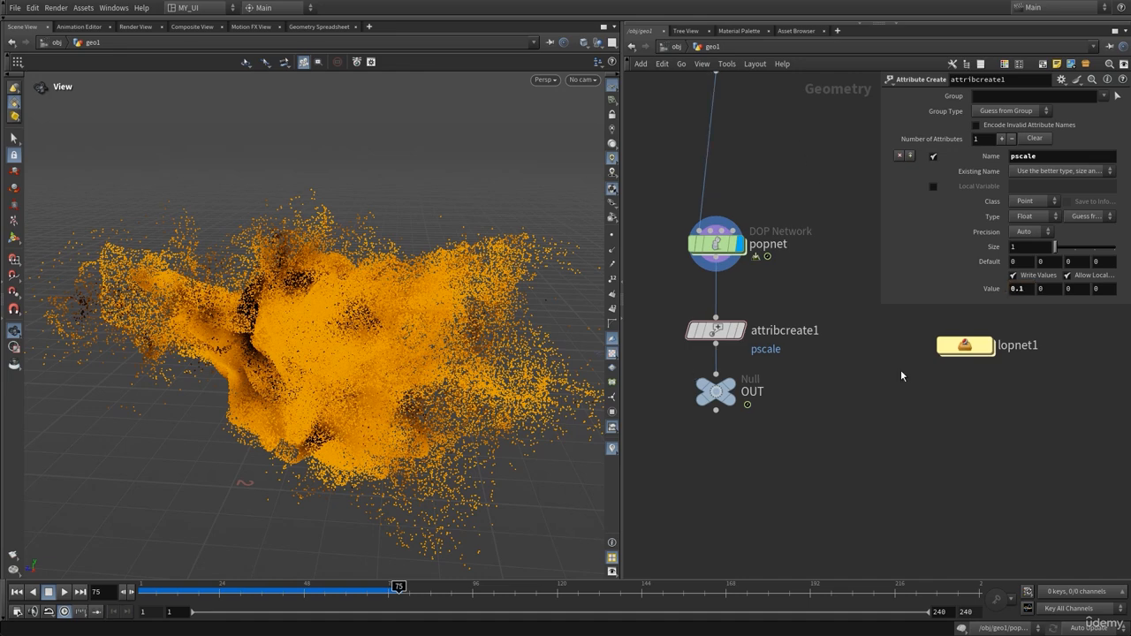
Inside lopnet1, render in Karma XPU and tune Set Missing Widths to about 0.0025
double_click(964, 346)
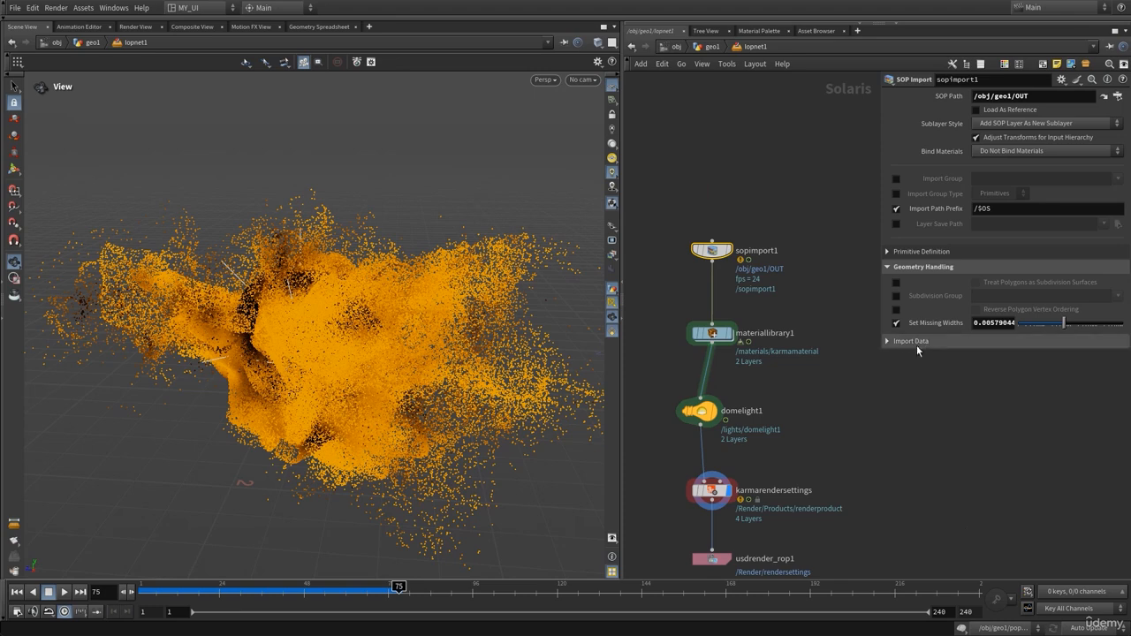
left_click(543, 80)
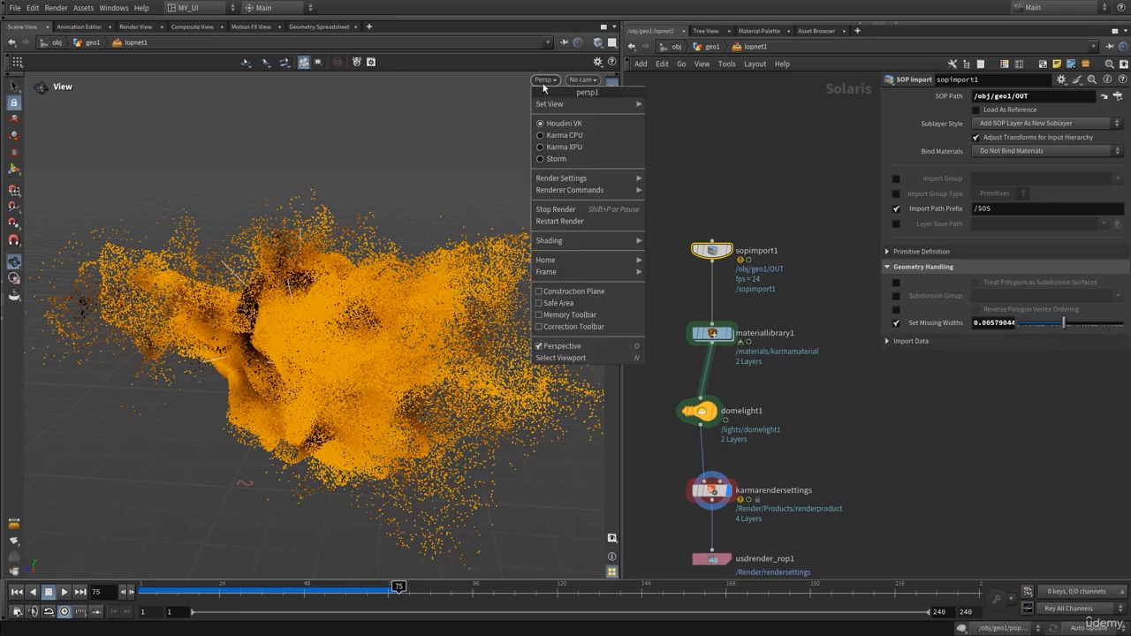
left_click(541, 148)
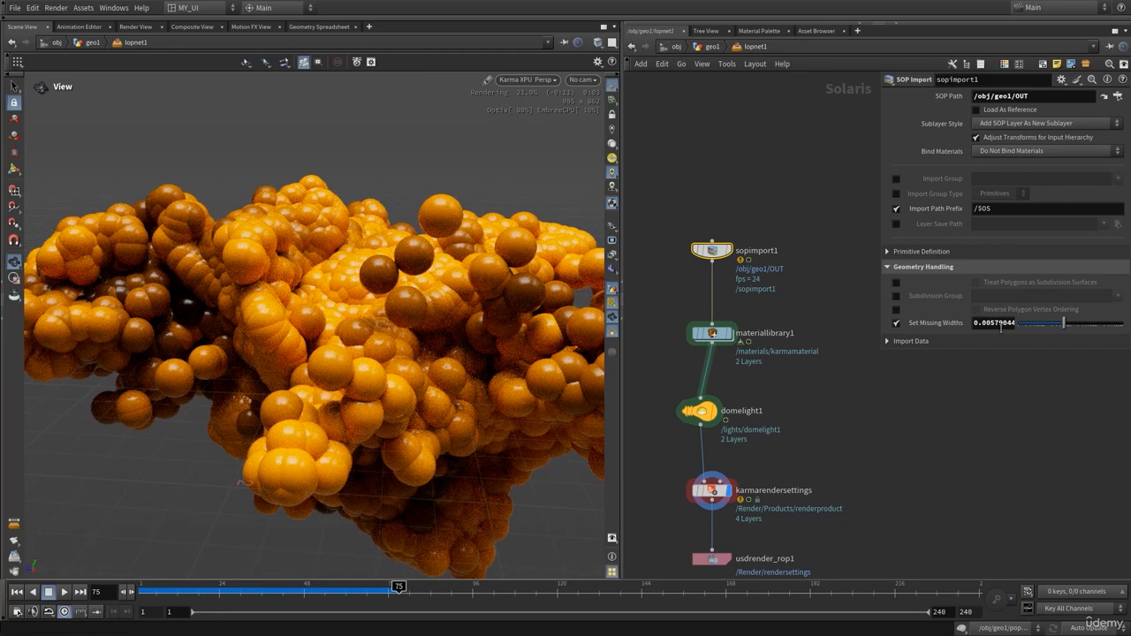
mouse_move(1063, 324)
left_mouse_down()
mouse_move(1034, 327)
mouse_move(1113, 324)
mouse_move(1062, 326)
mouse_move(1080, 329)
left_mouse_up()
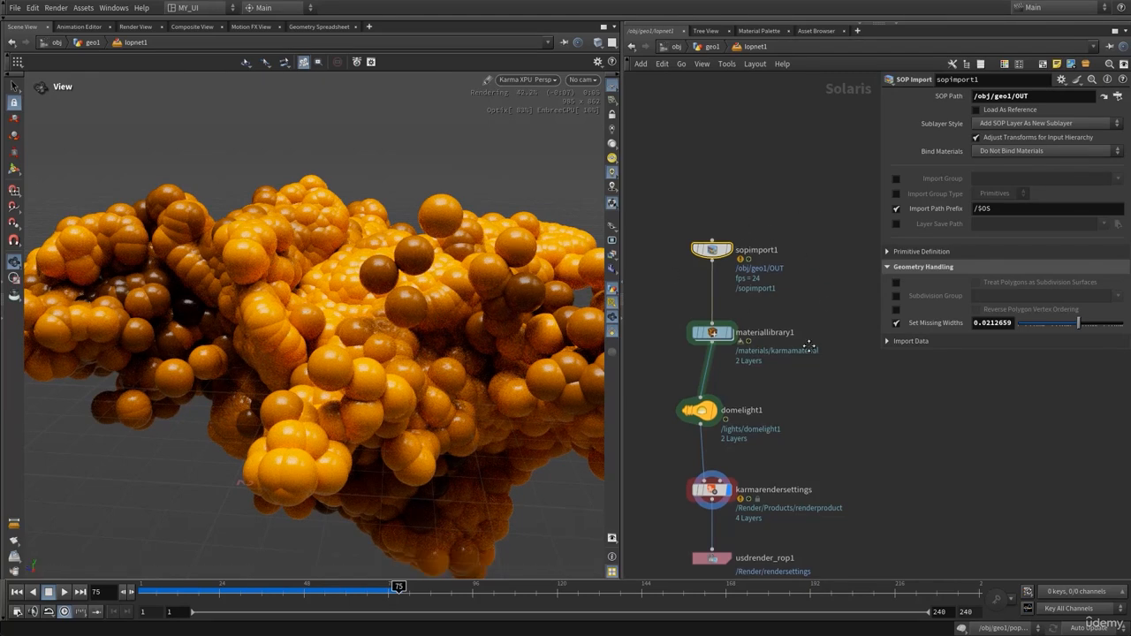
middle_click_drag(770, 299, 762, 255)
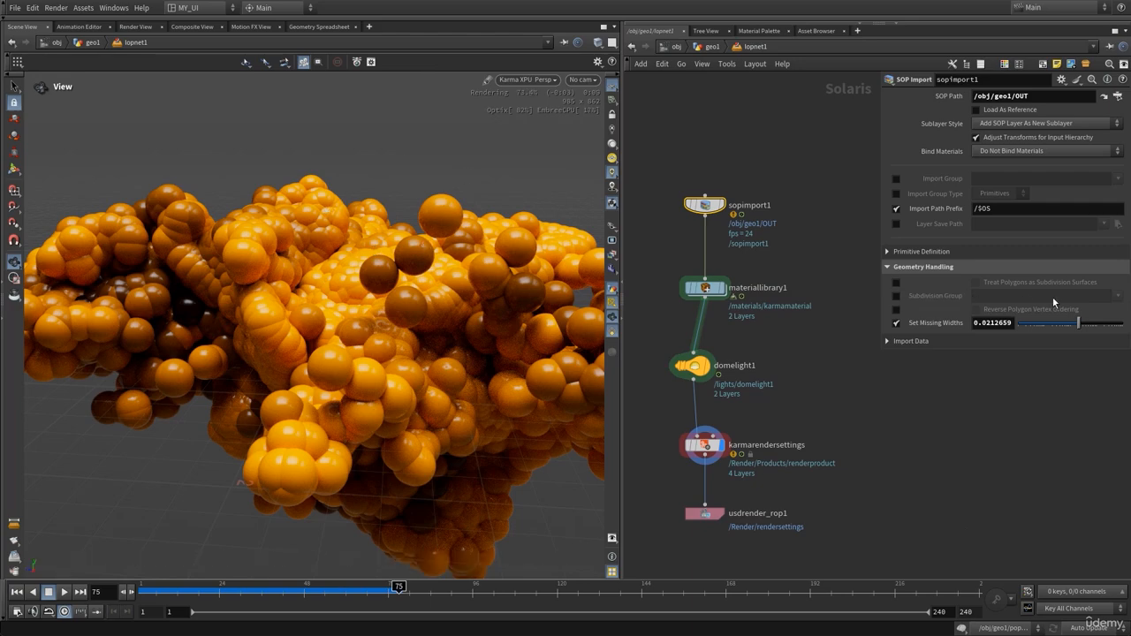
left_click_drag(1052, 324, 1057, 330)
Switch the viewport back to Houdini VK and return to geo1
left_click(530, 80)
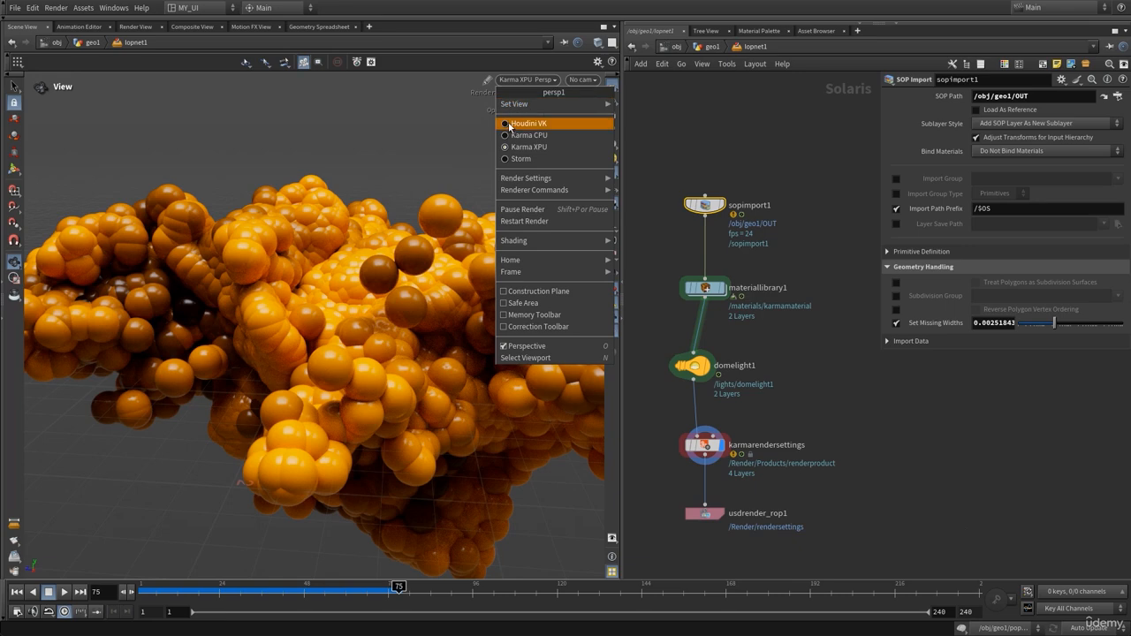
left_click(509, 124)
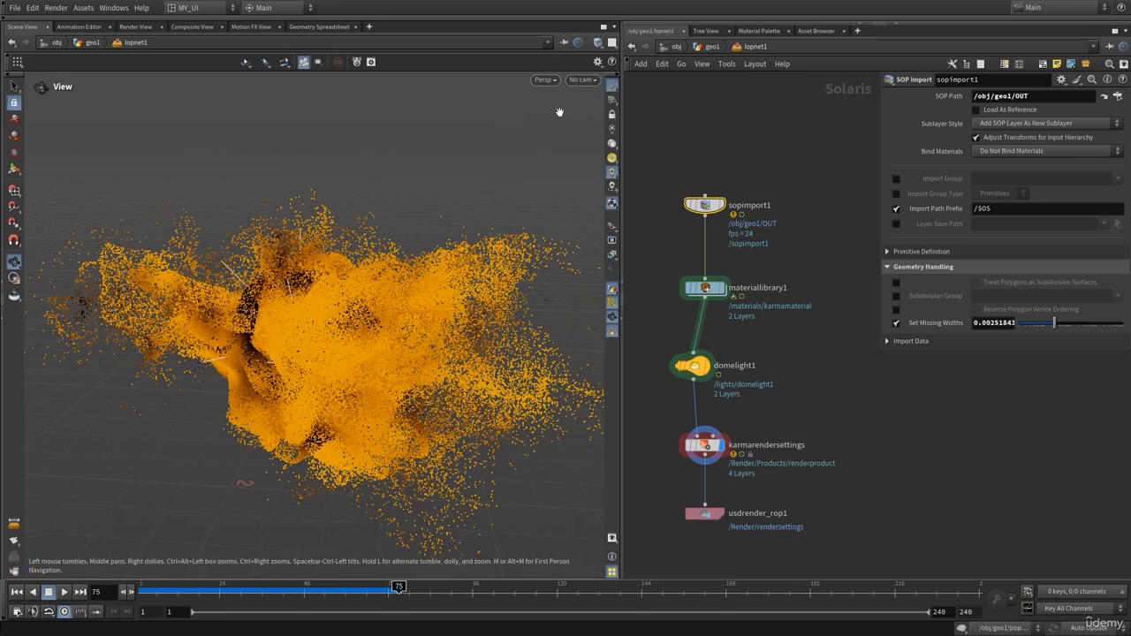
left_click(711, 47)
middle_click_drag(800, 294, 806, 258)
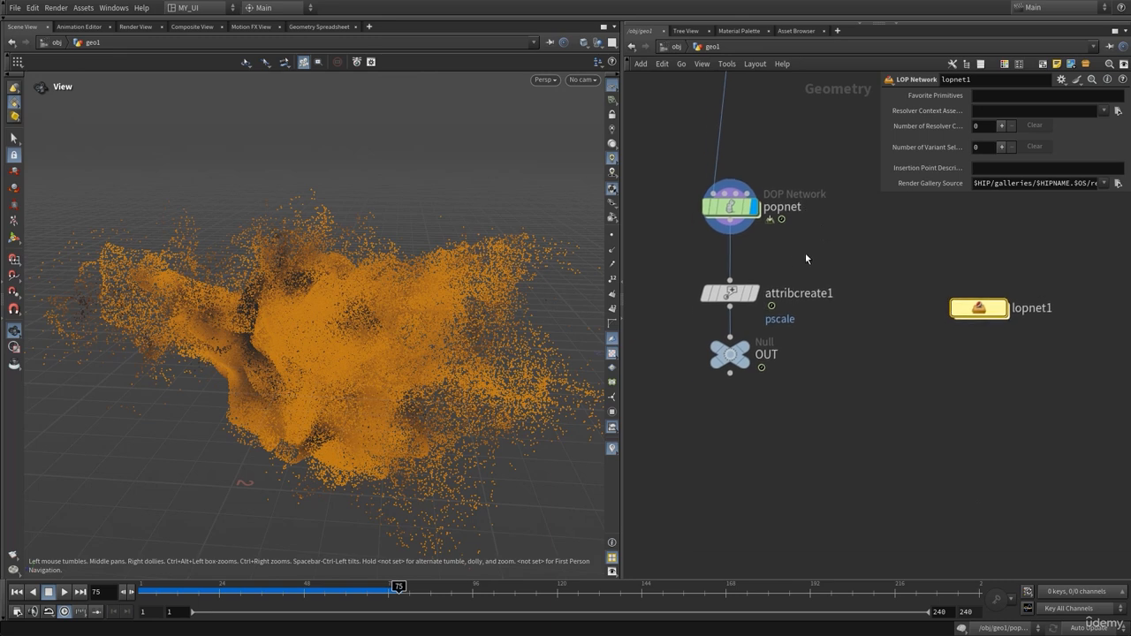
left_click(730, 294)
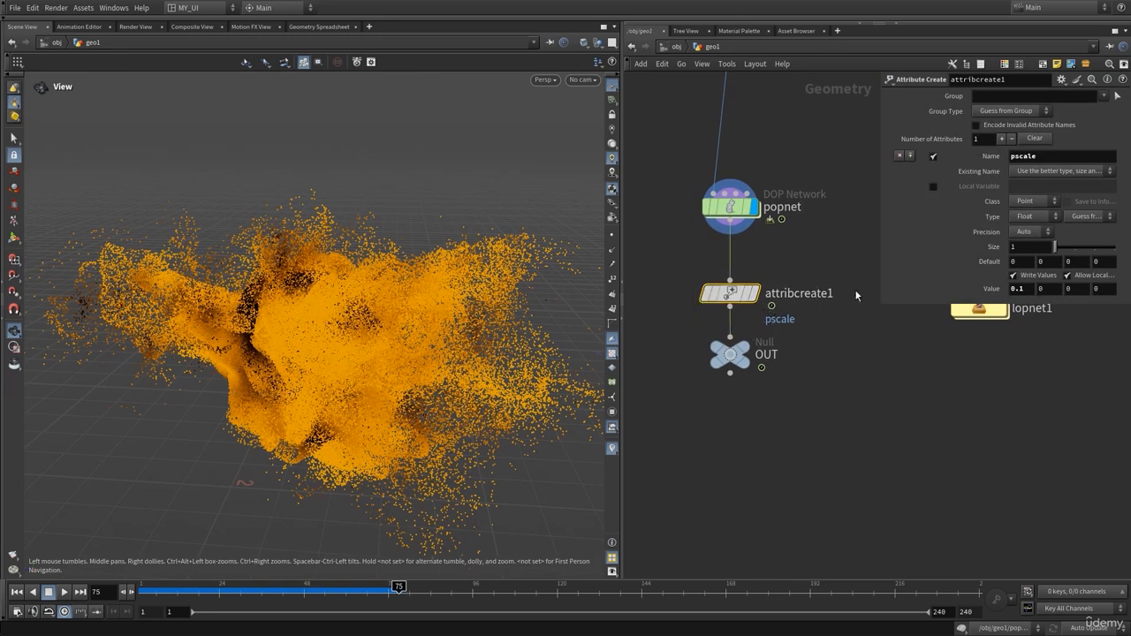
middle_click_drag(848, 327, 837, 351)
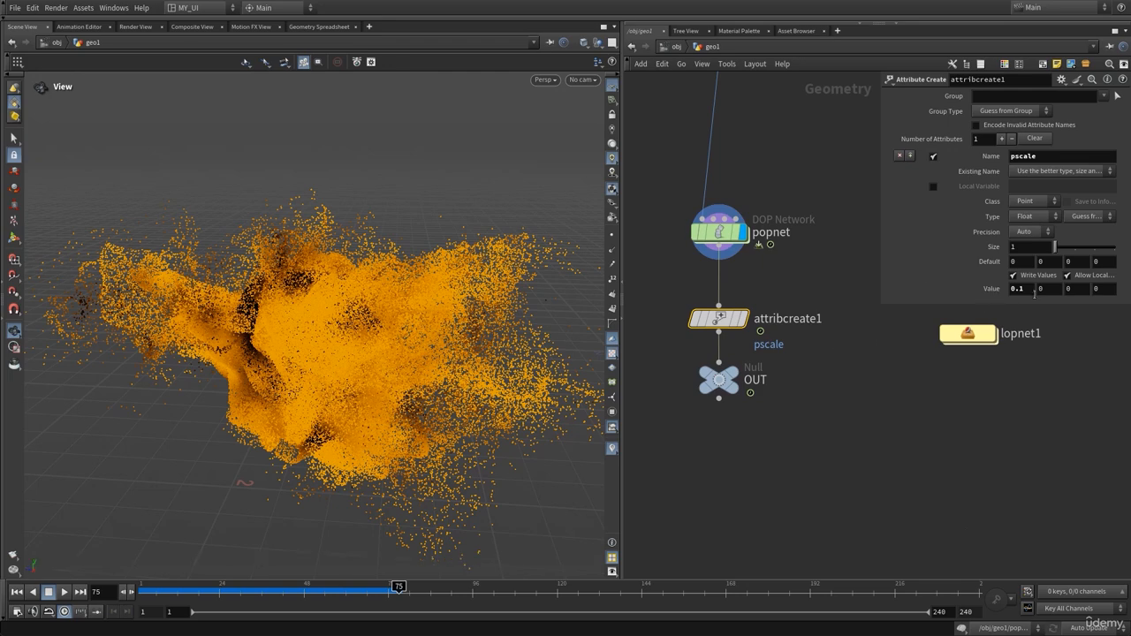
left_click(1032, 289)
left_click(817, 289)
mouse_move(326, 326)
left_mouse_down()
mouse_move(318, 338)
mouse_move(333, 323)
mouse_move(333, 338)
mouse_move(359, 348)
mouse_move(321, 348)
mouse_move(348, 356)
mouse_move(327, 330)
left_mouse_up()
middle_click_drag(839, 401, 833, 412)
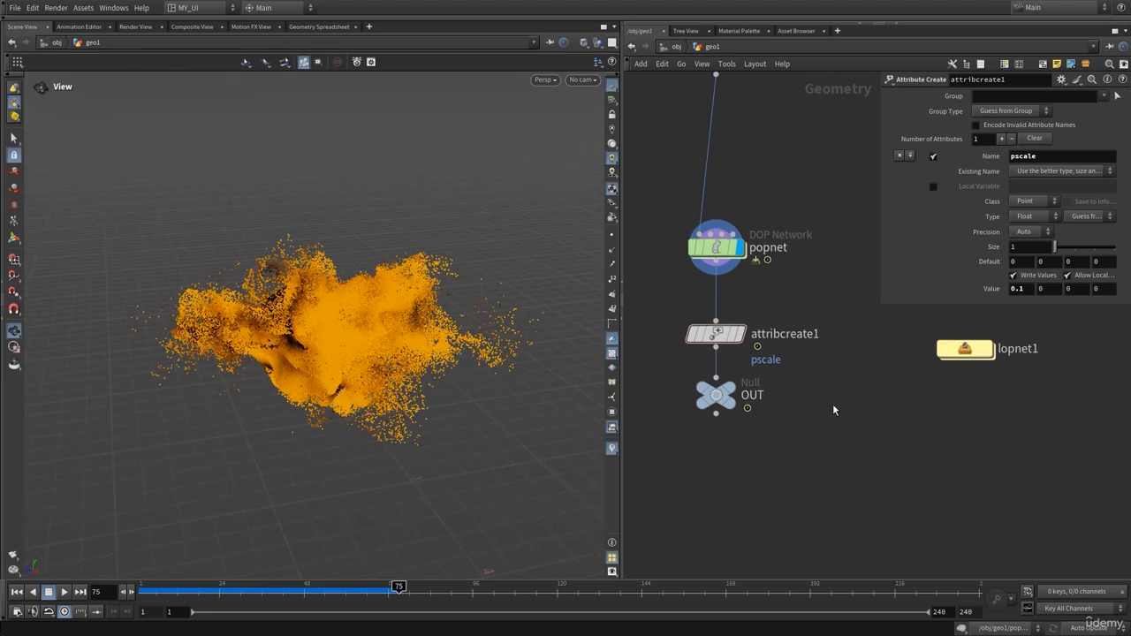
Add an Attribute VOP, delete attribcreate1, and wire attribvop1 between popnet and OUT
key("p")
key("Tab")
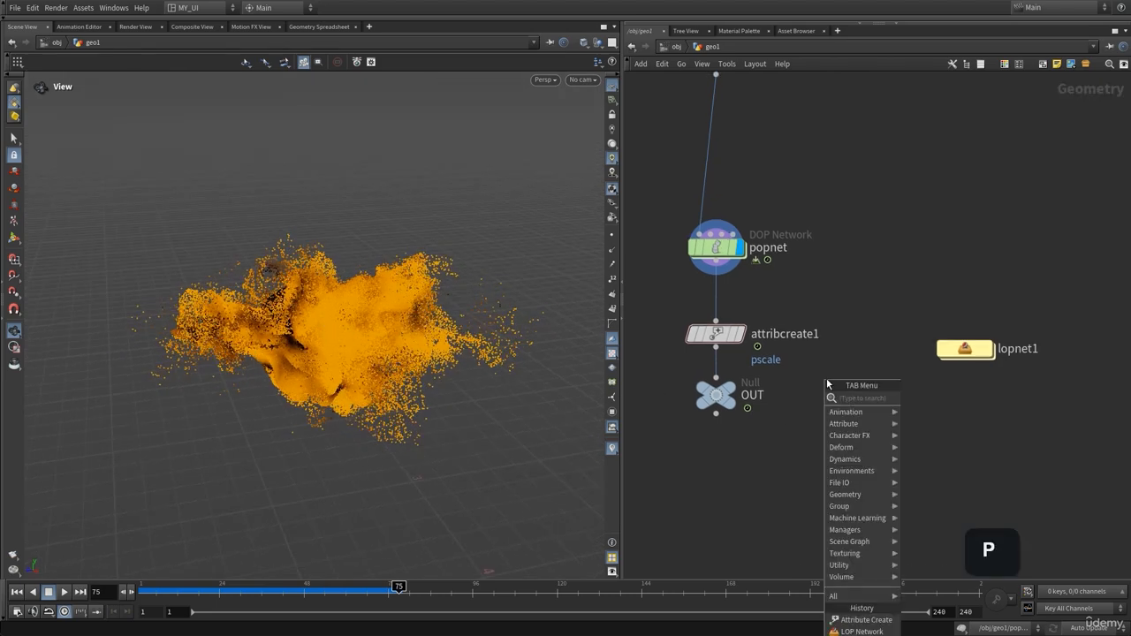
type("a")
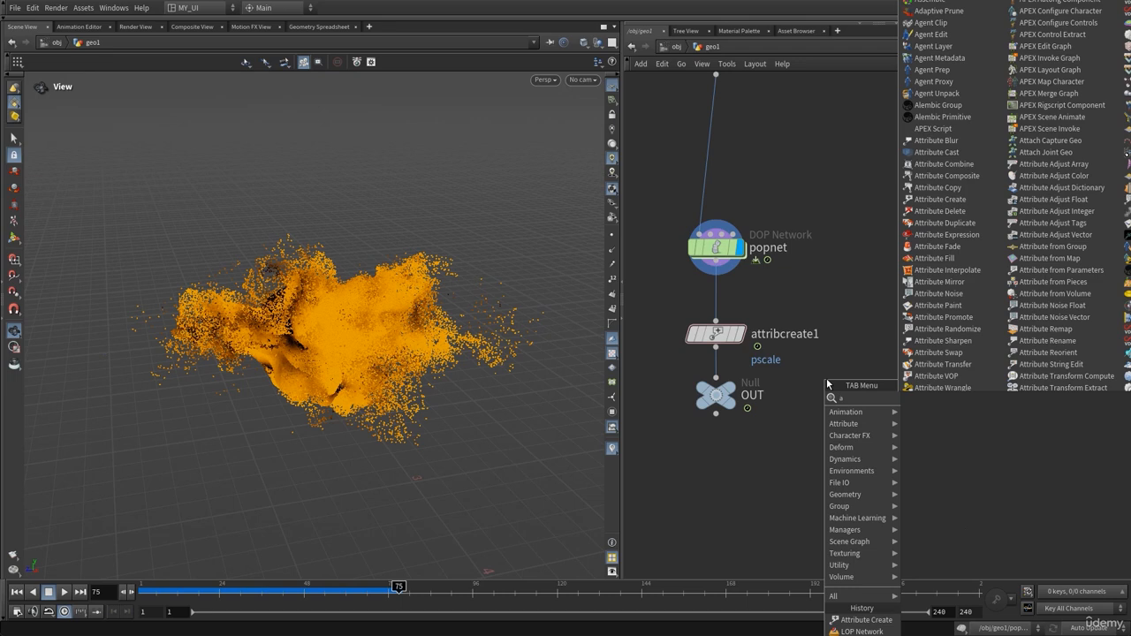
type("ttvo")
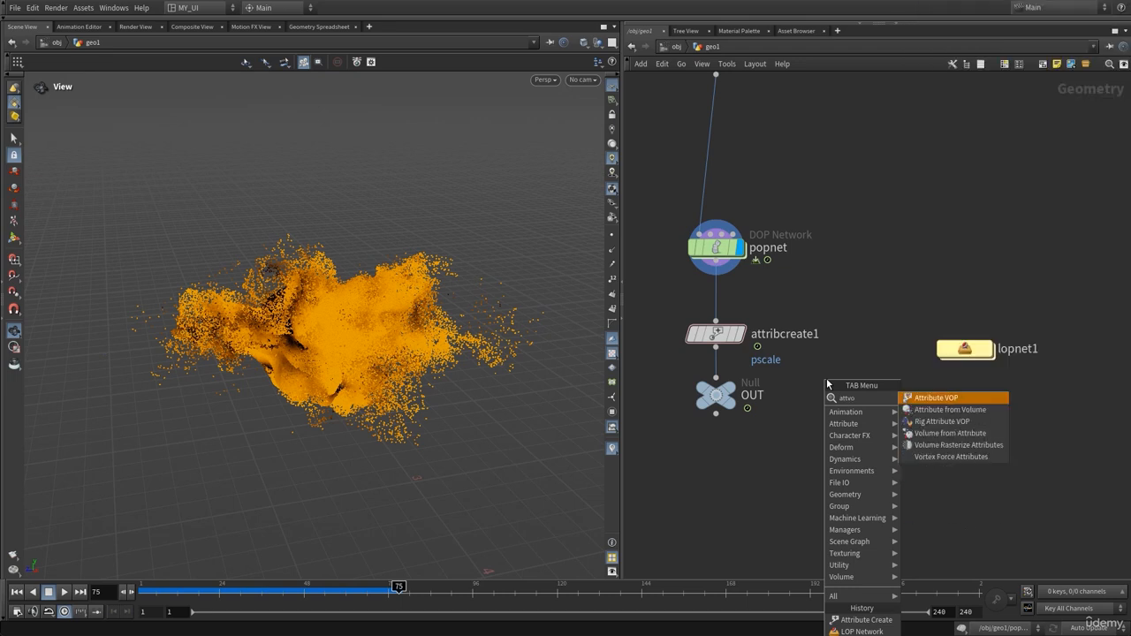
key("Return")
left_click(826, 378)
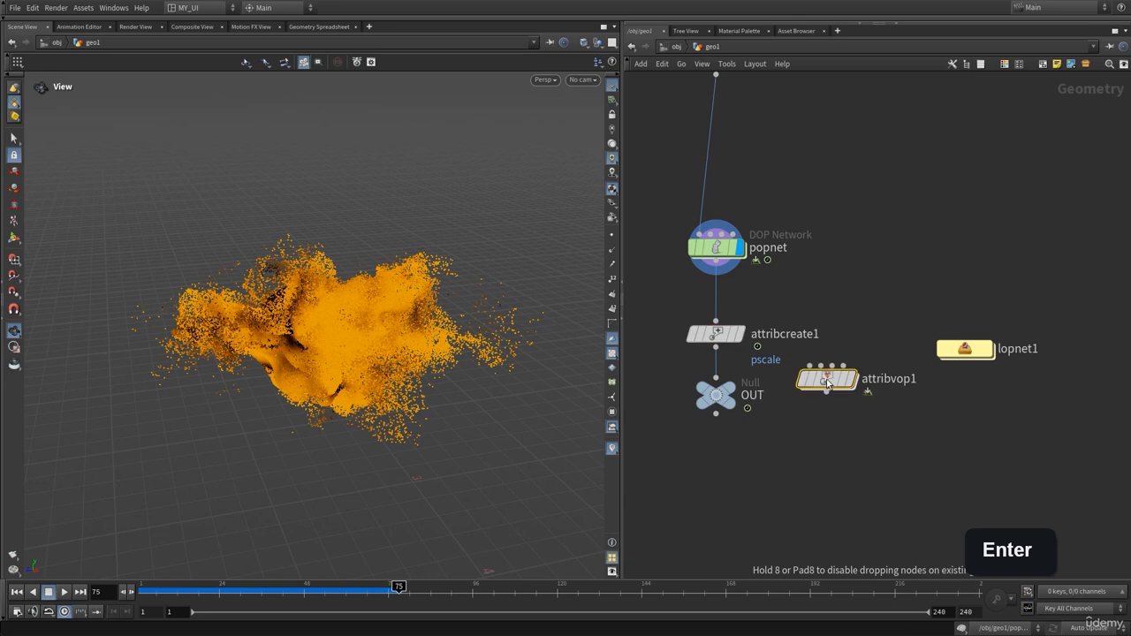
key("Delete")
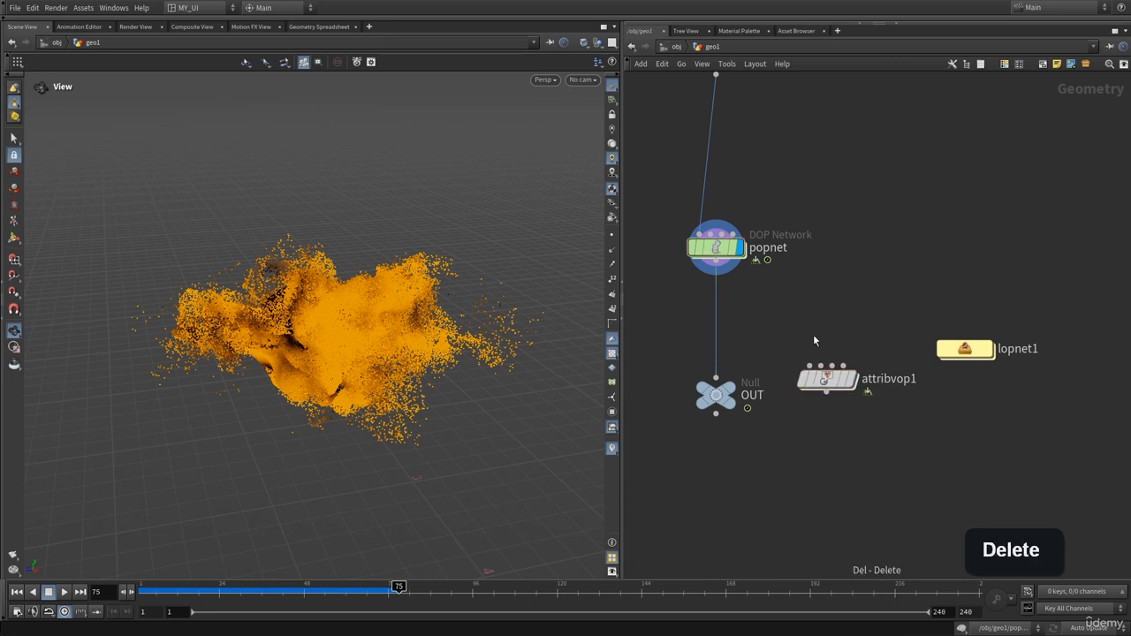
left_click_drag(831, 373, 715, 345)
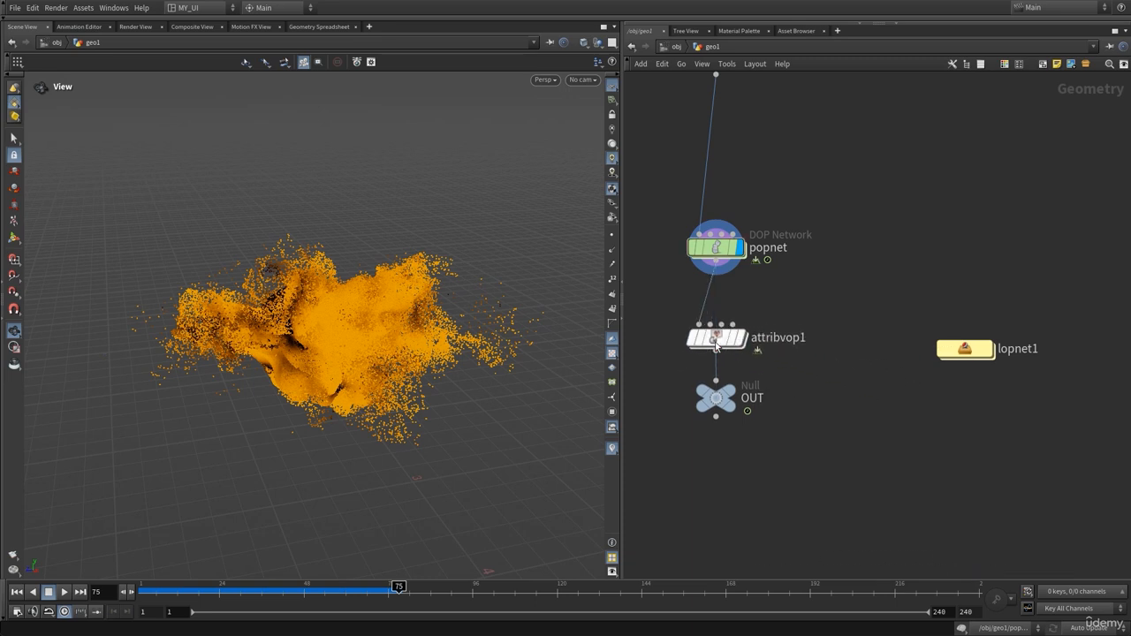
Peek inside attribvop1, then inspect popnet's point attributes, including age
double_click(716, 339)
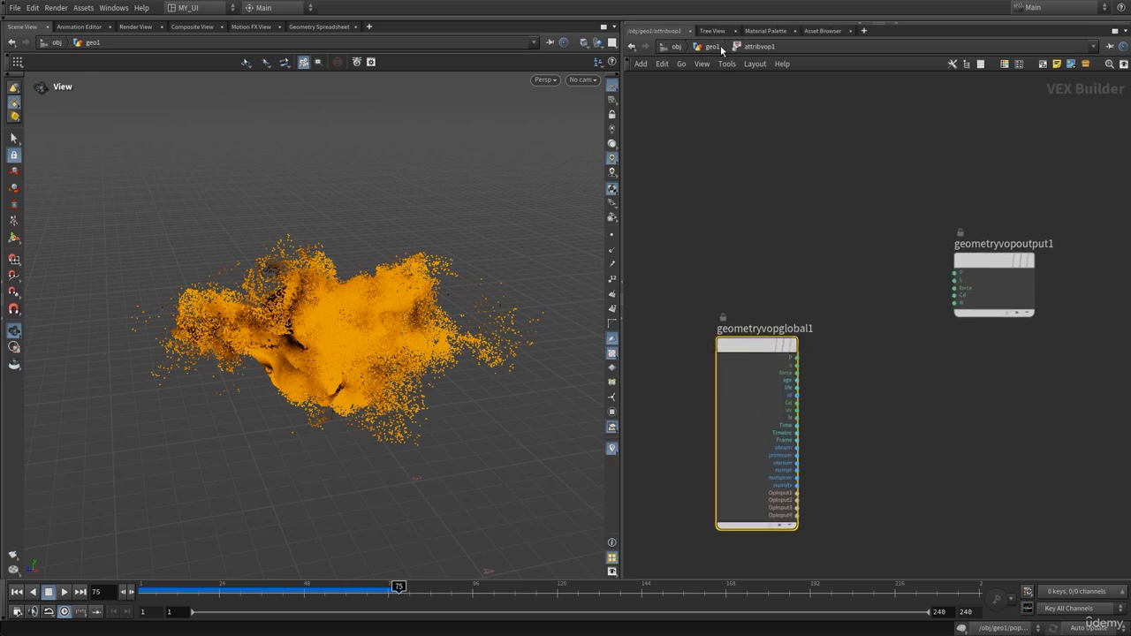
key("u")
left_click(713, 249)
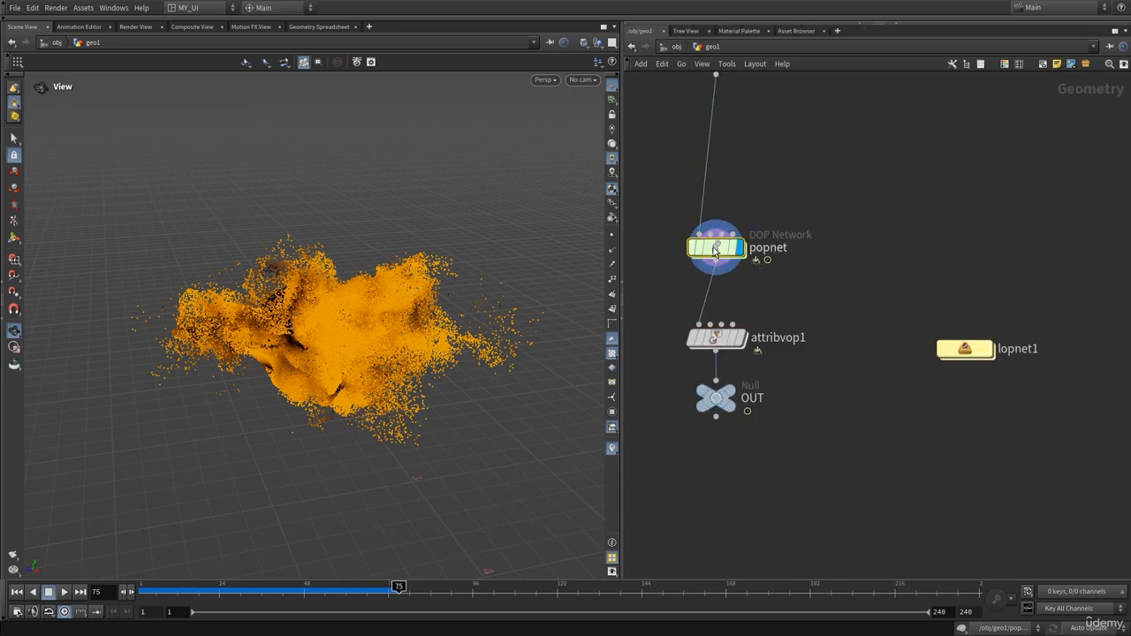
middle_click(715, 252)
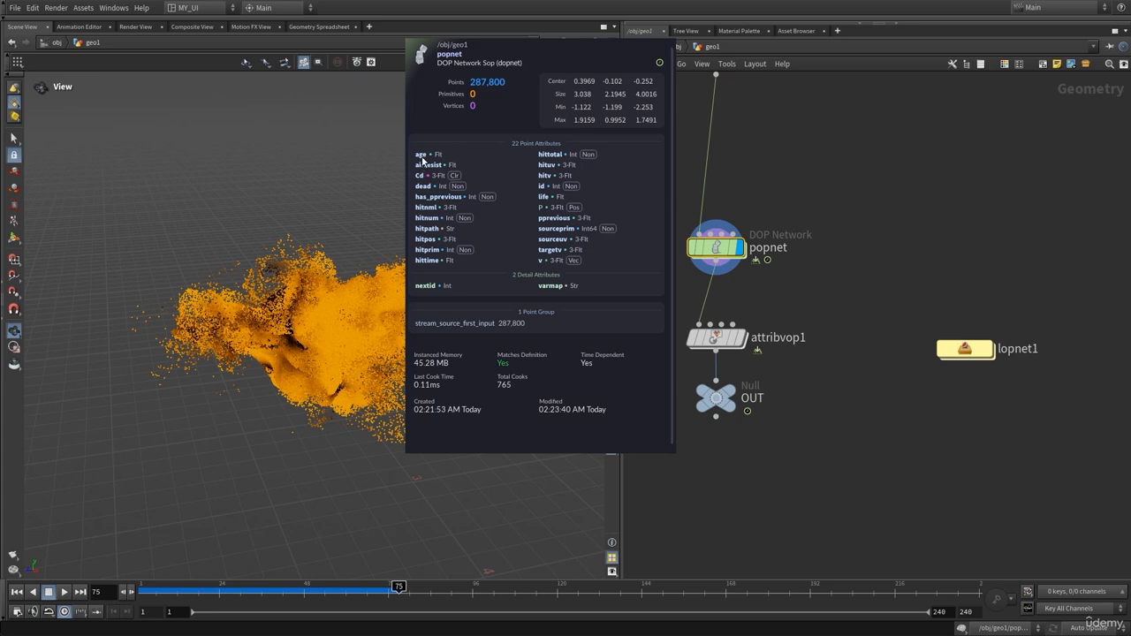
left_click(319, 309)
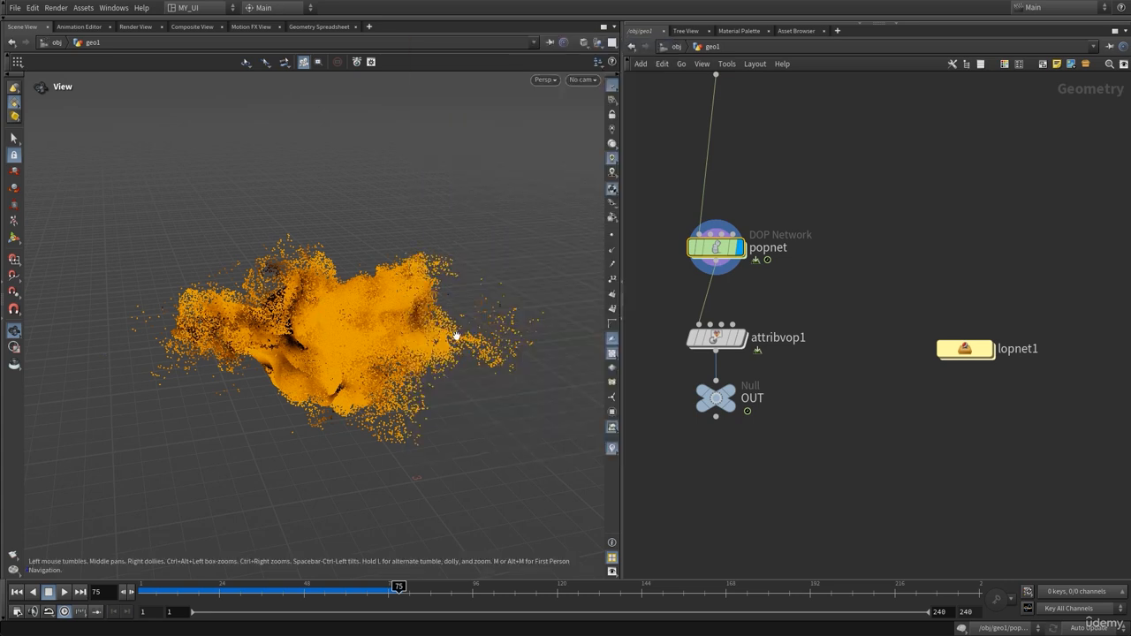
Inside attribvop1, add a Bind node that reads the age attribute
double_click(718, 342)
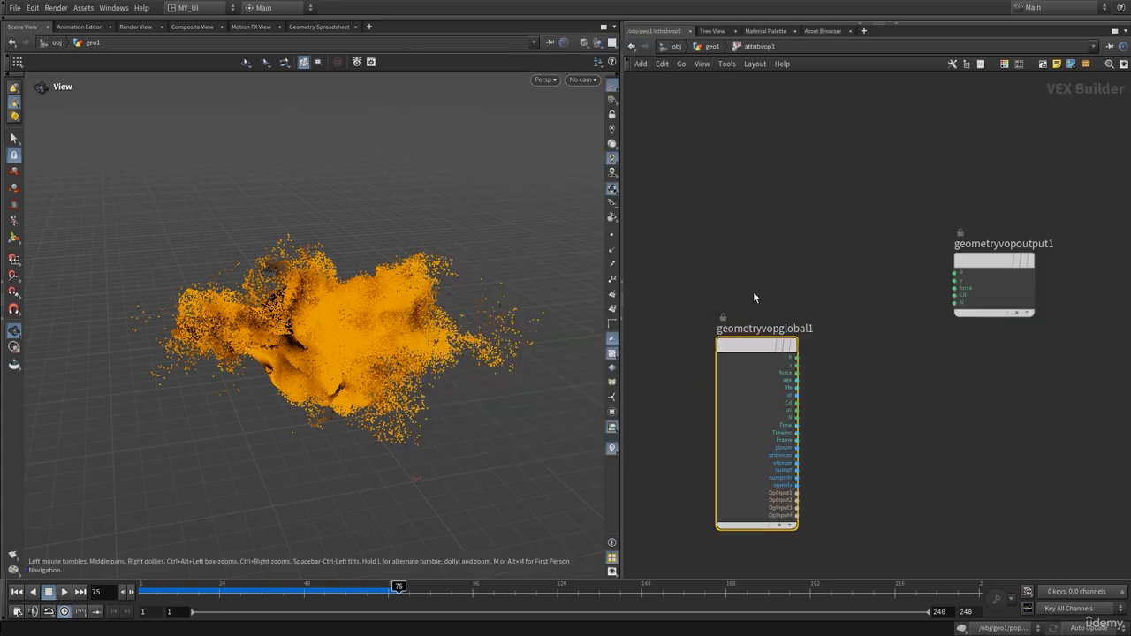
key("Tab")
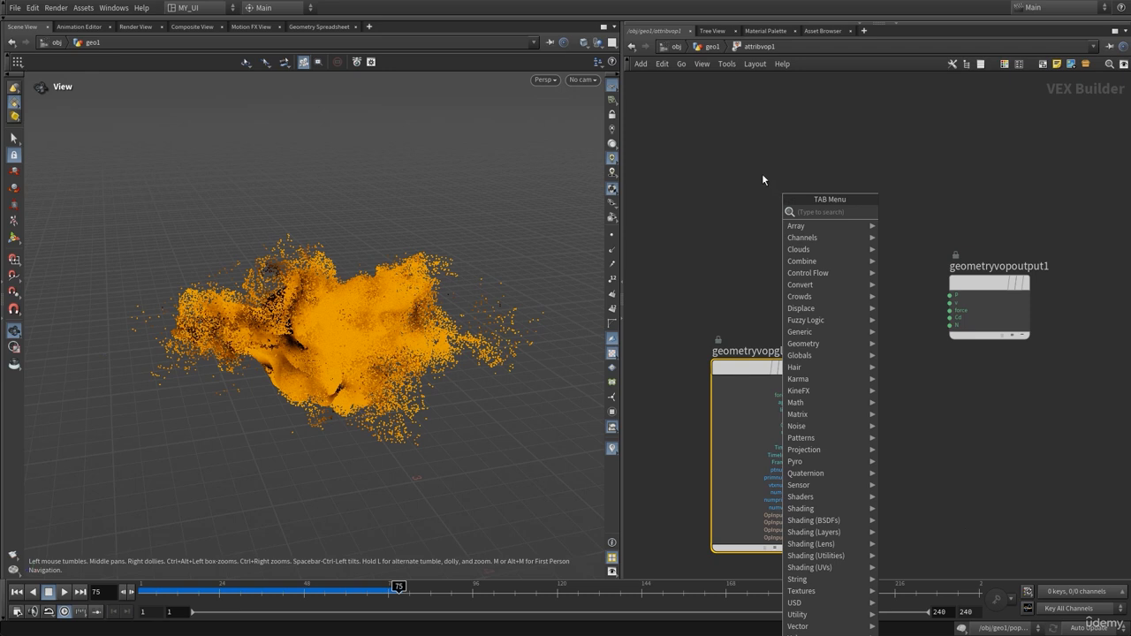
type("bind")
key("Return")
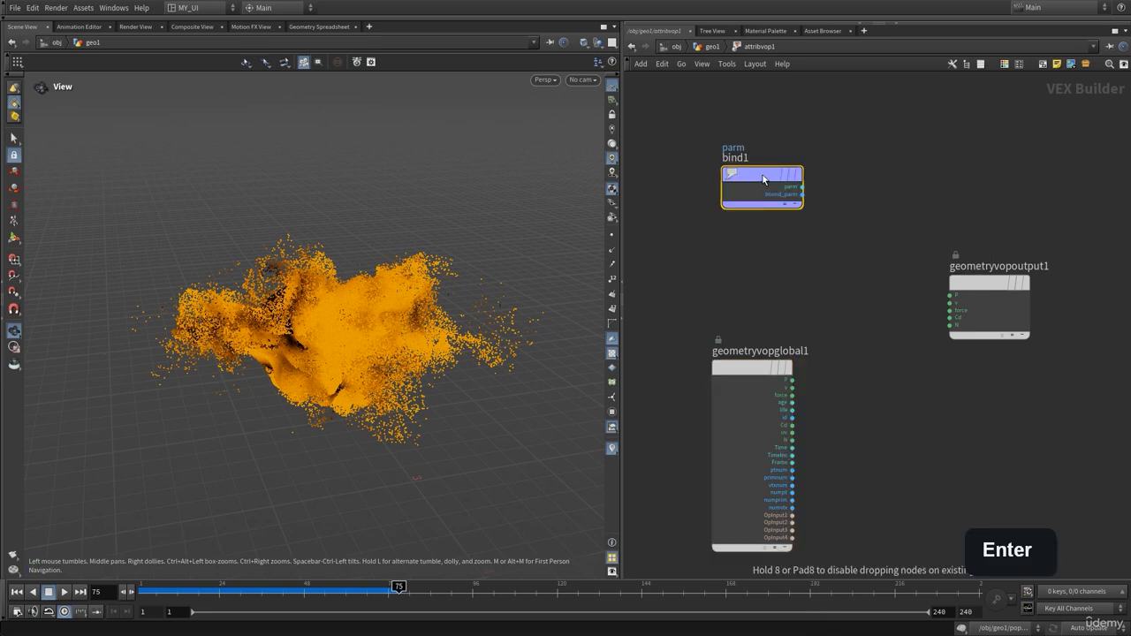
key("p")
double_click(1050, 95)
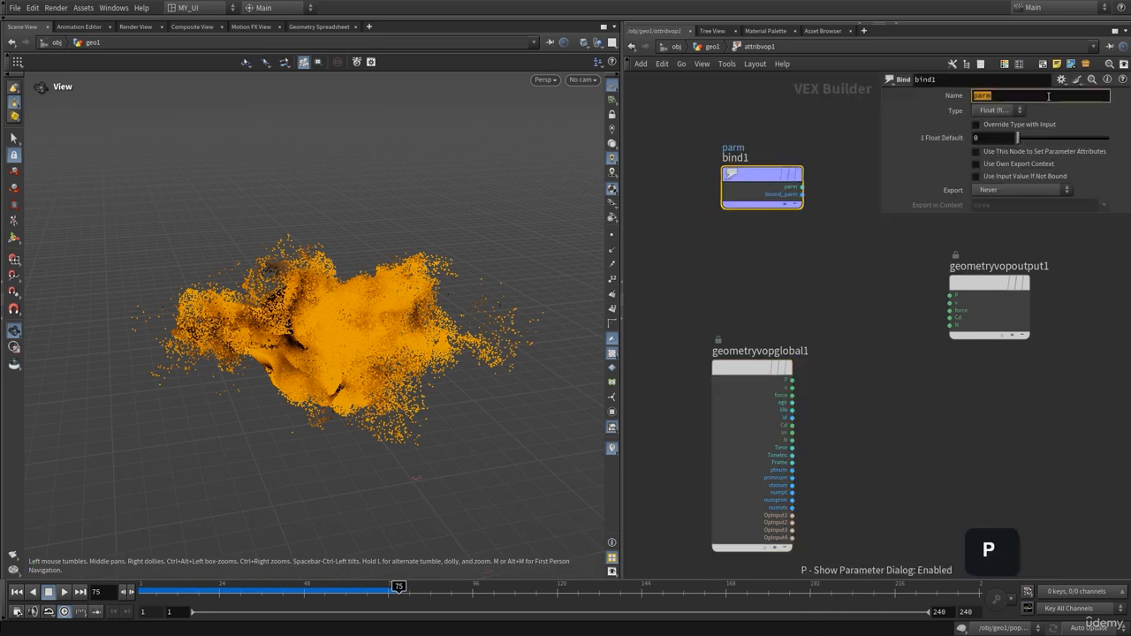
type("age")
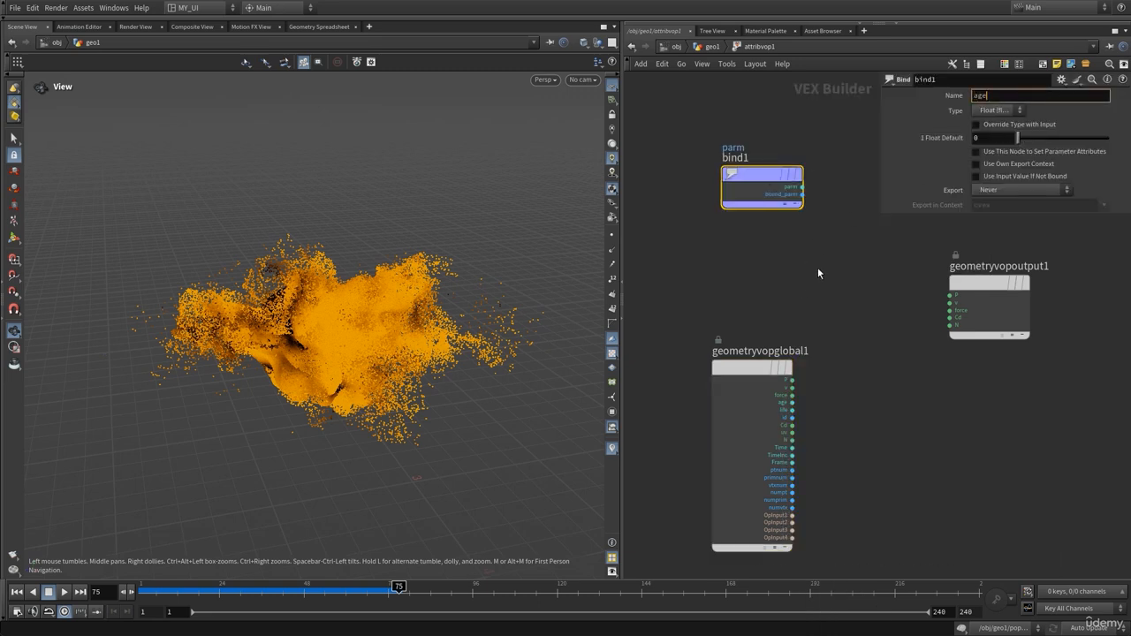
key("Return")
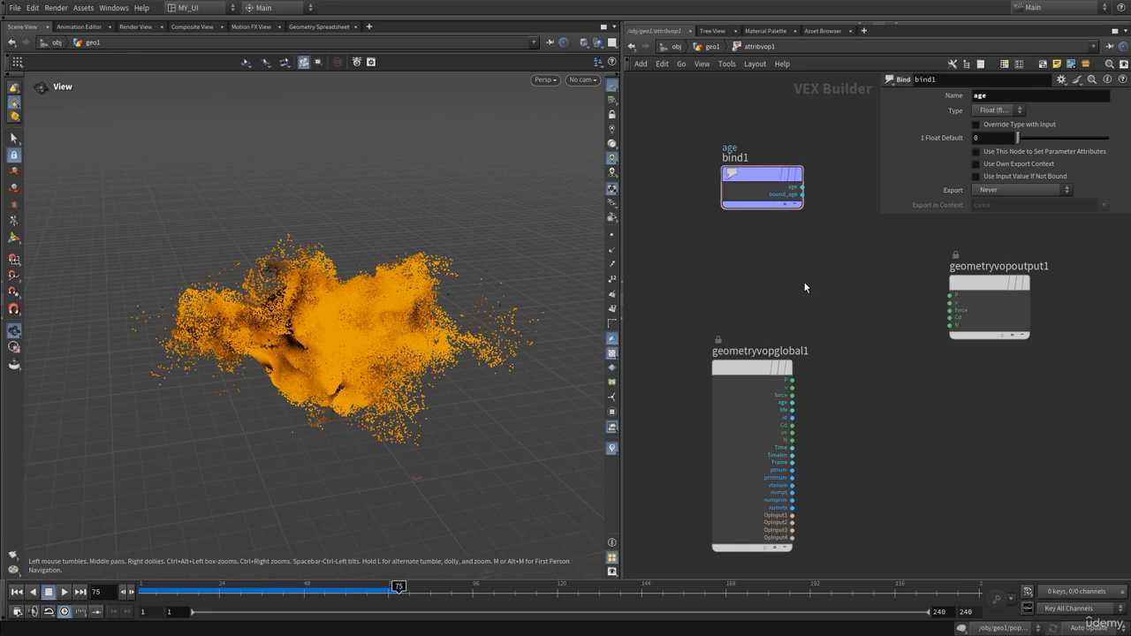
middle_click_drag(809, 277, 777, 341)
key("p")
Add a Bind Export node named pscale to the right of the age bind
left_click_drag(929, 334, 952, 379)
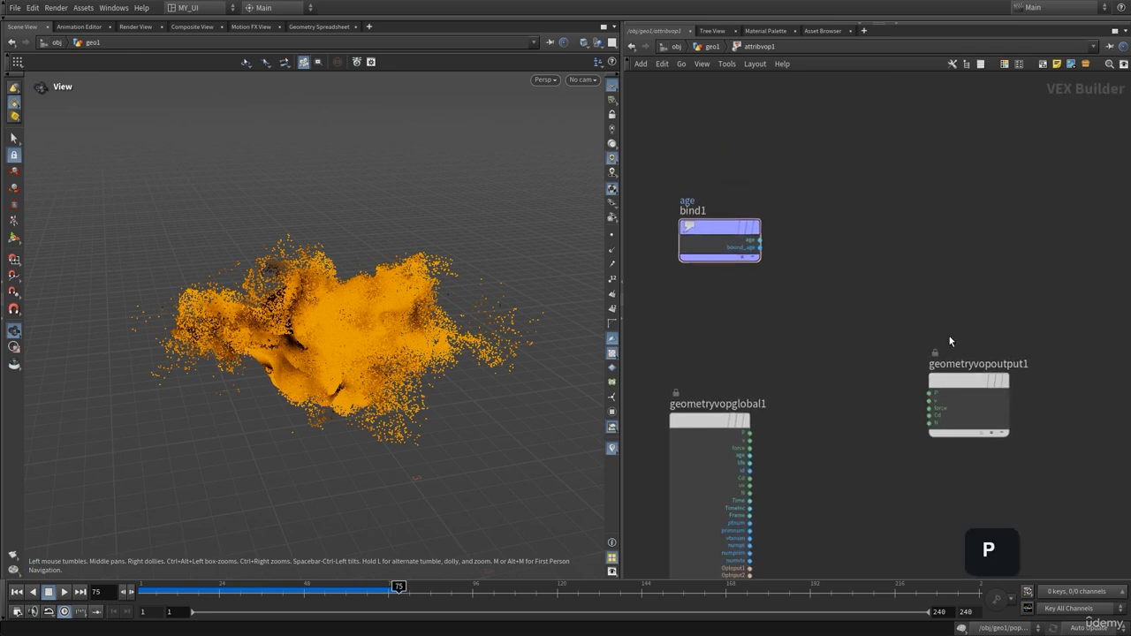
key("Tab")
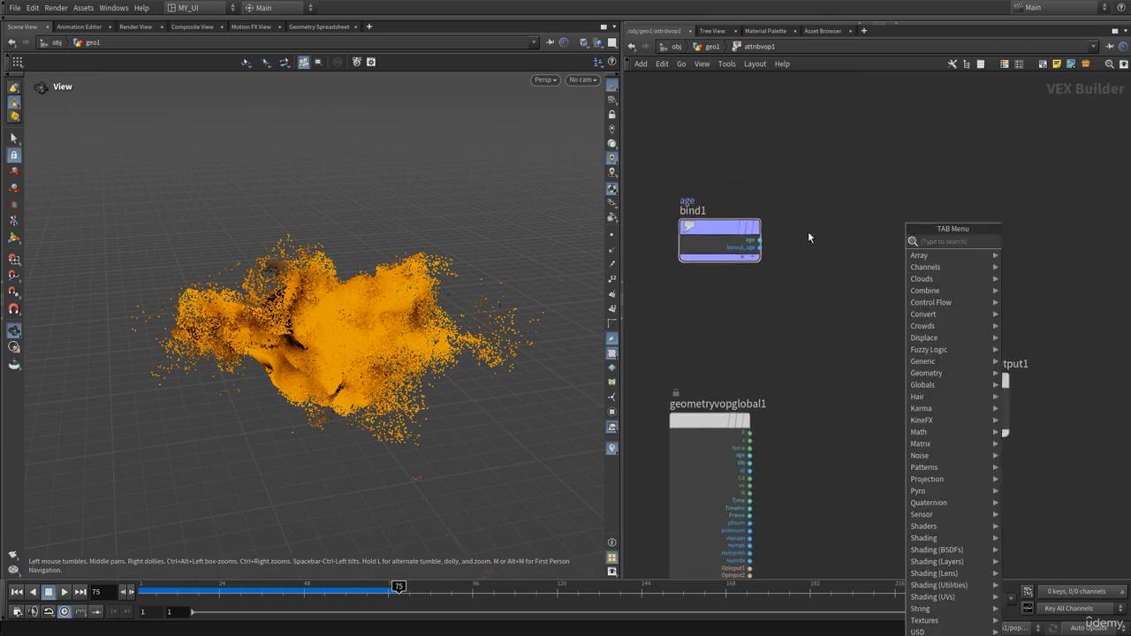
type("binde")
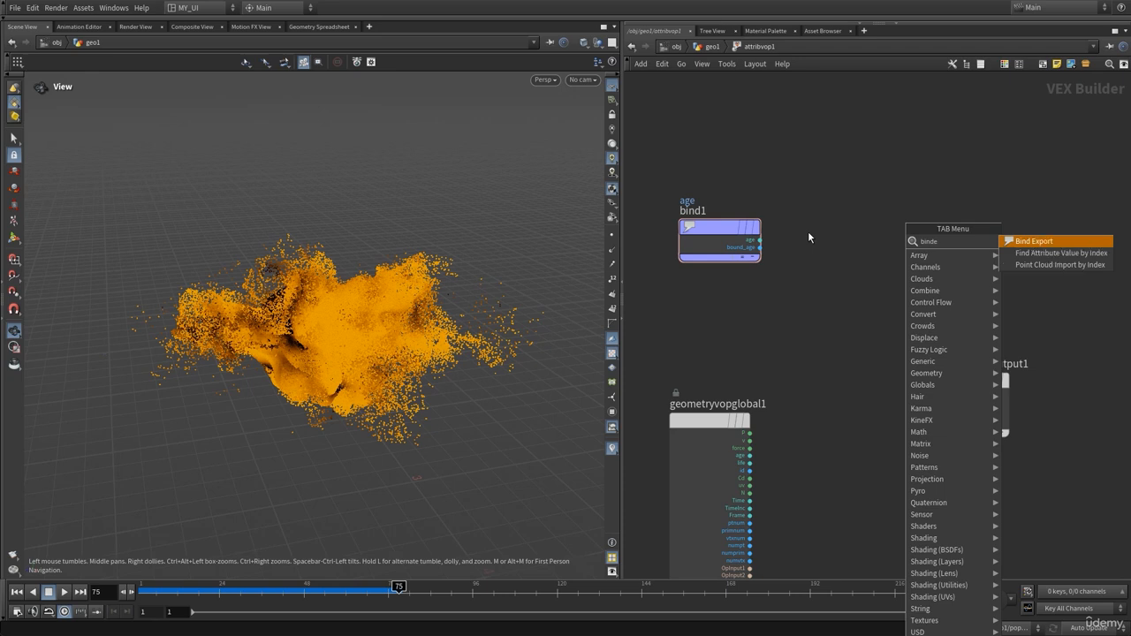
key("Return")
left_click(904, 231)
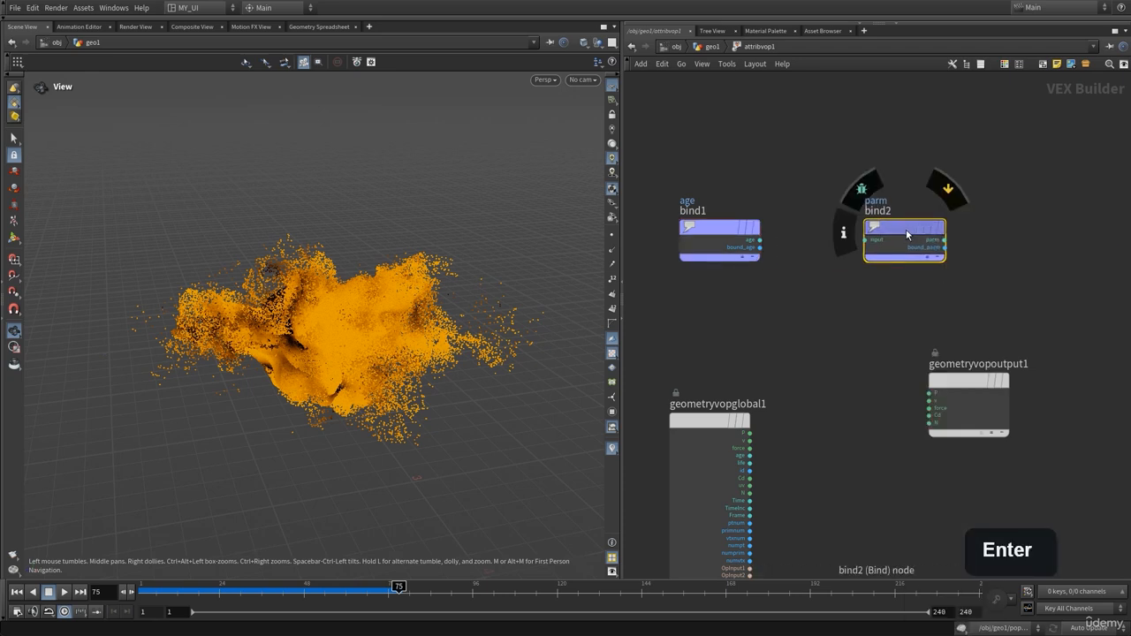
key("p")
double_click(982, 95)
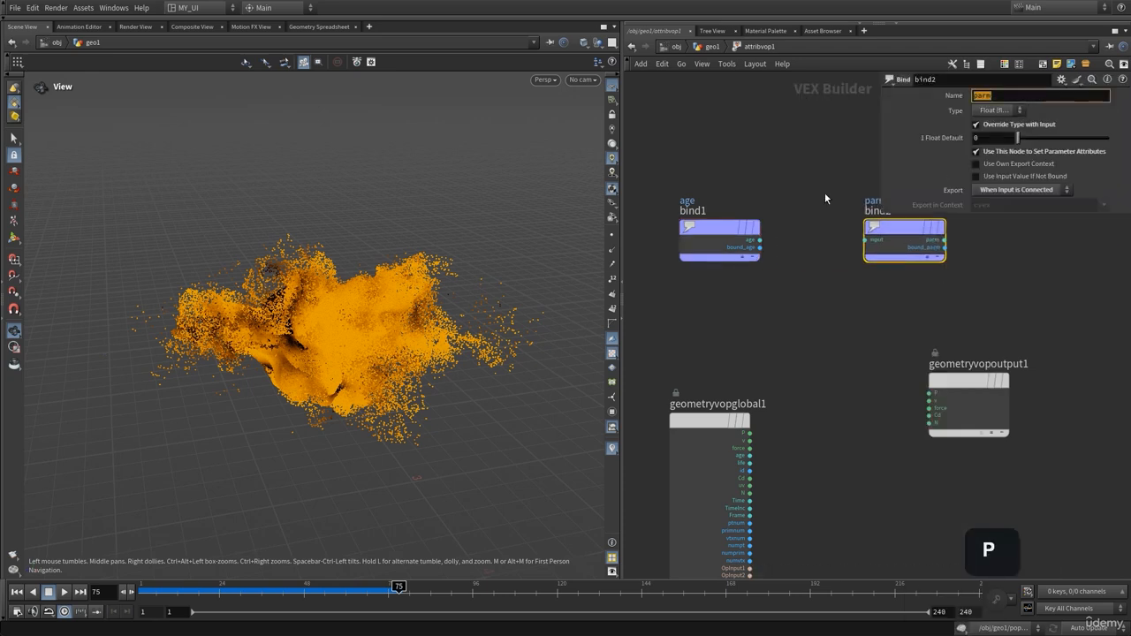
type("pscale")
key("Return")
key("p")
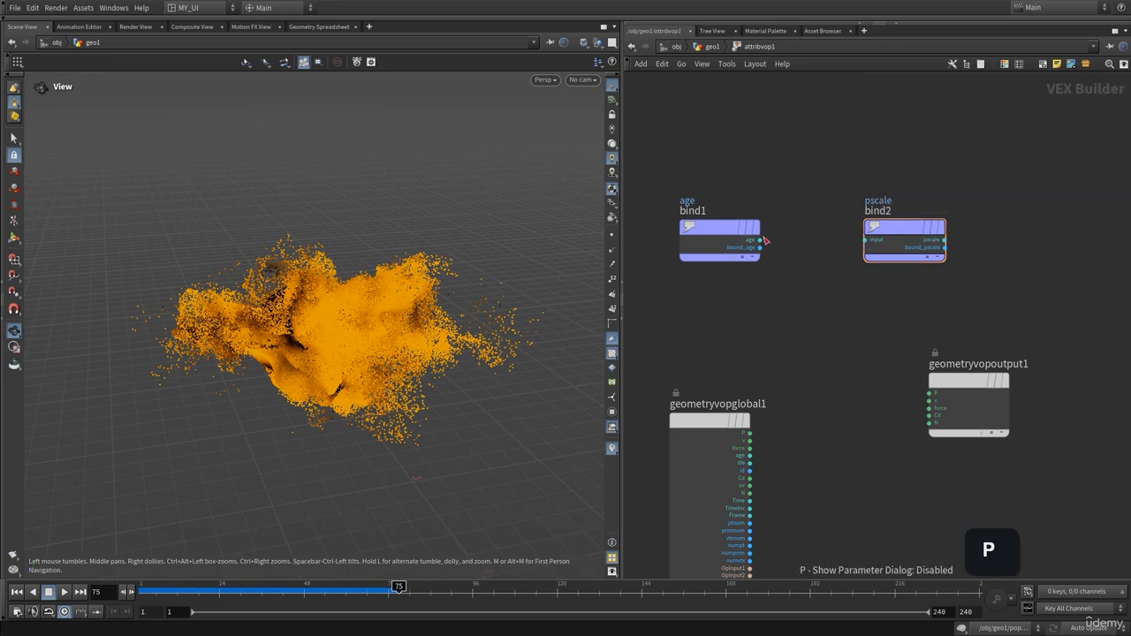
Wire age into the pscale export, tidy the node layout, and return to geo1
left_click(759, 239)
left_click(865, 240)
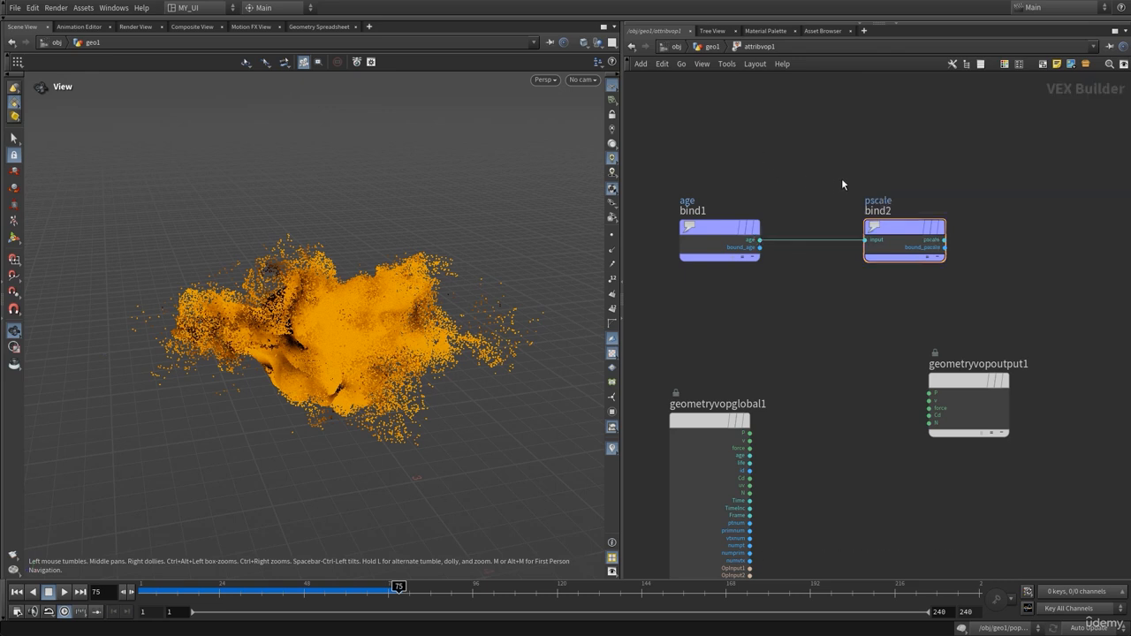
left_click_drag(894, 232, 899, 232)
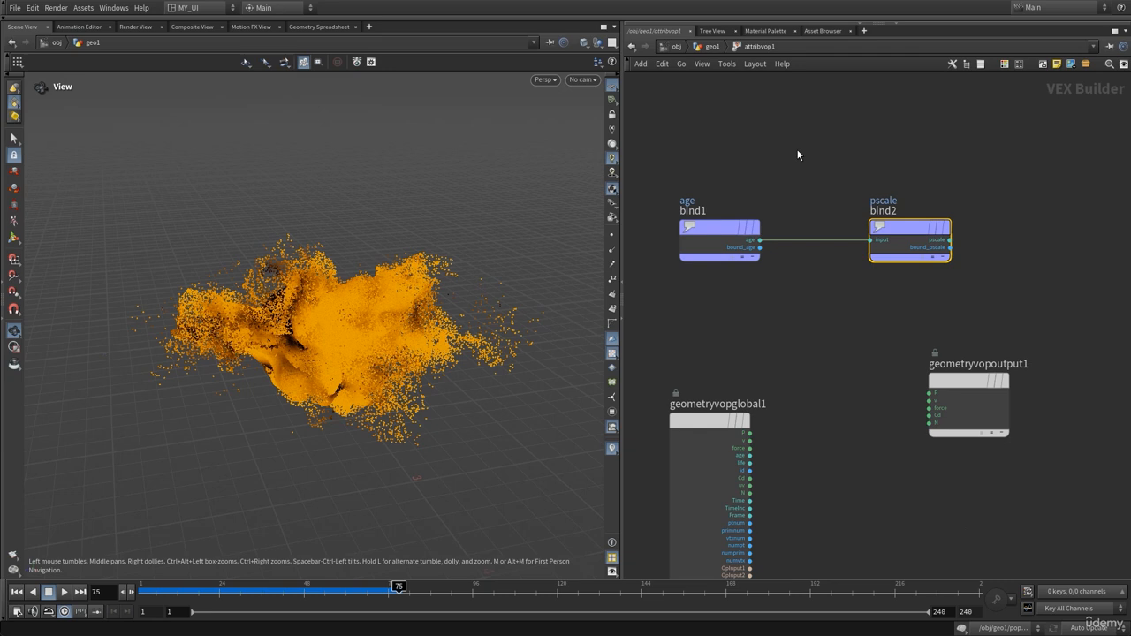
left_click_drag(706, 231, 696, 216)
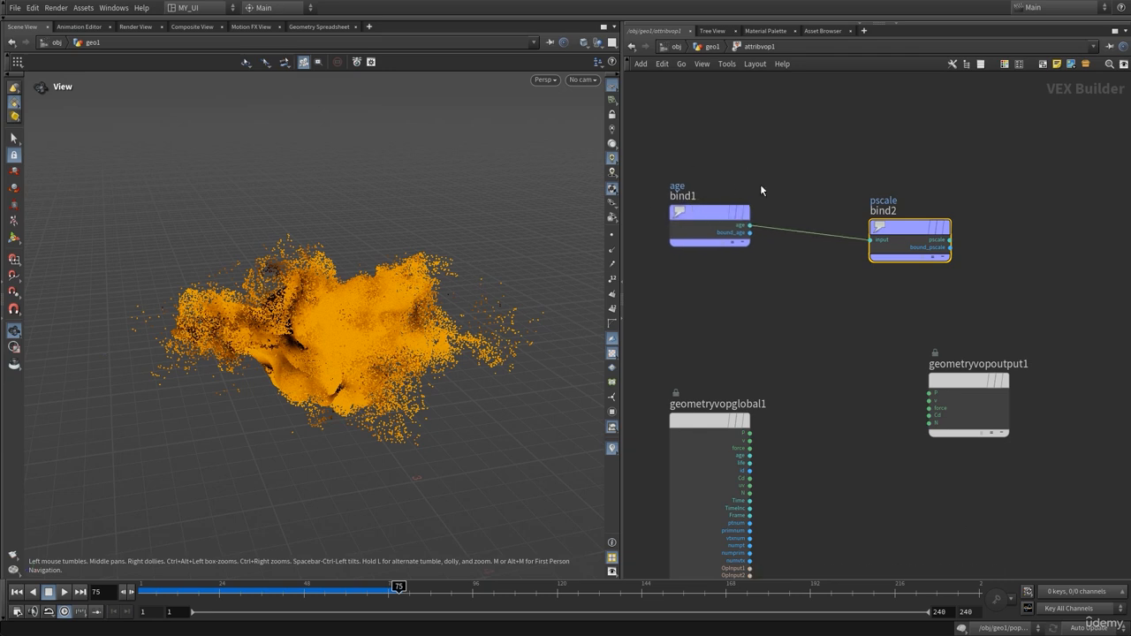
left_click_drag(910, 228, 931, 228)
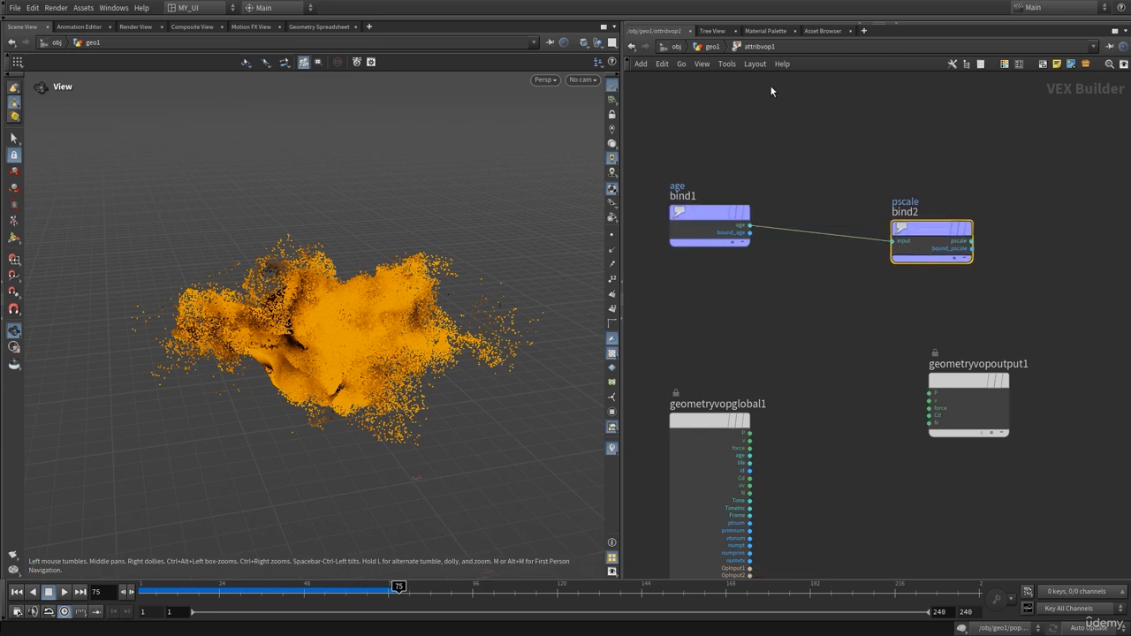
left_click(712, 46)
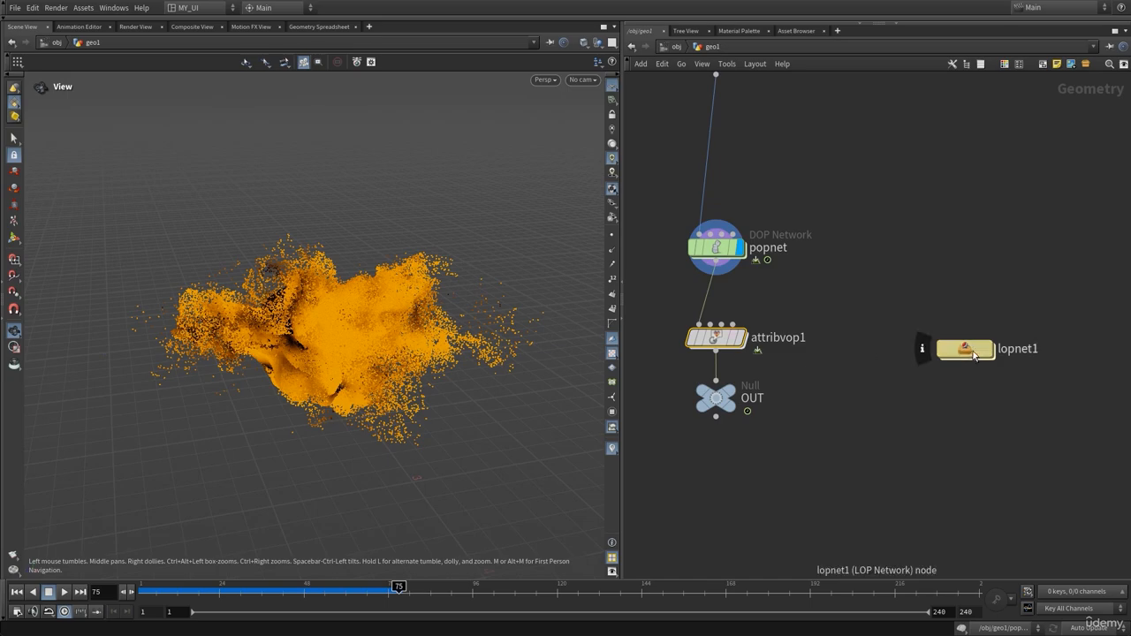
double_click(977, 350)
left_click(552, 82)
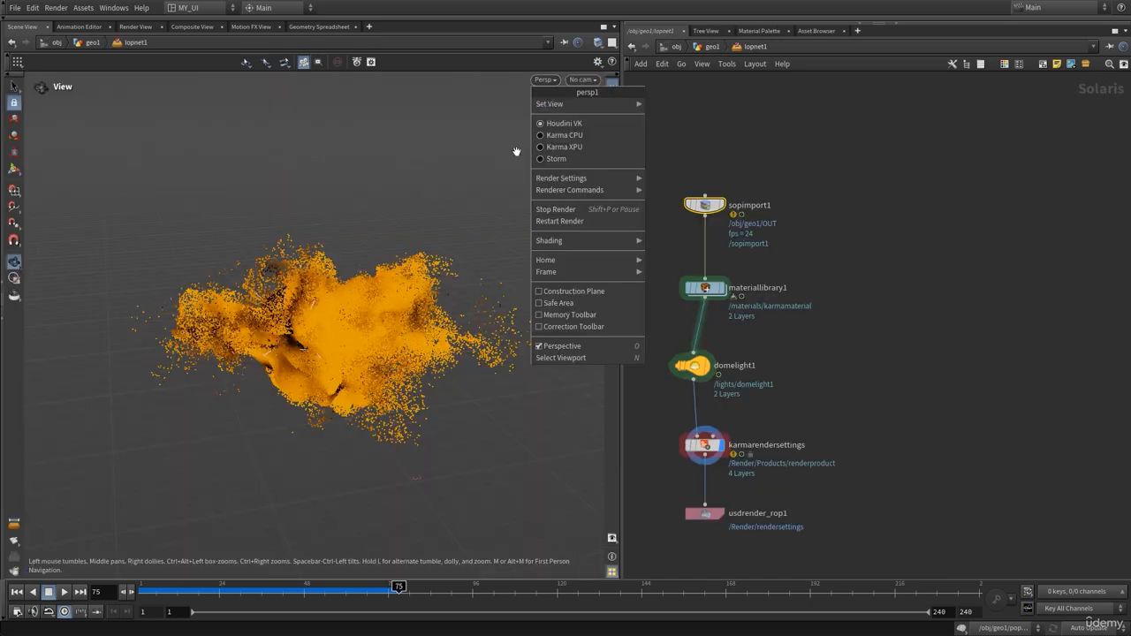
left_click(551, 146)
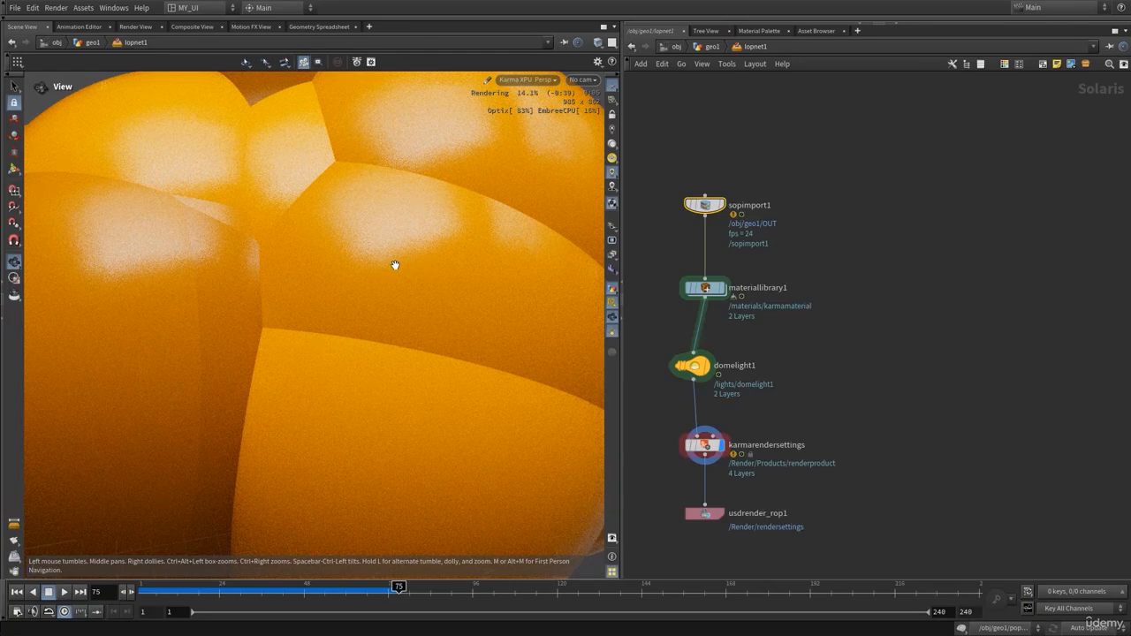
left_click(529, 81)
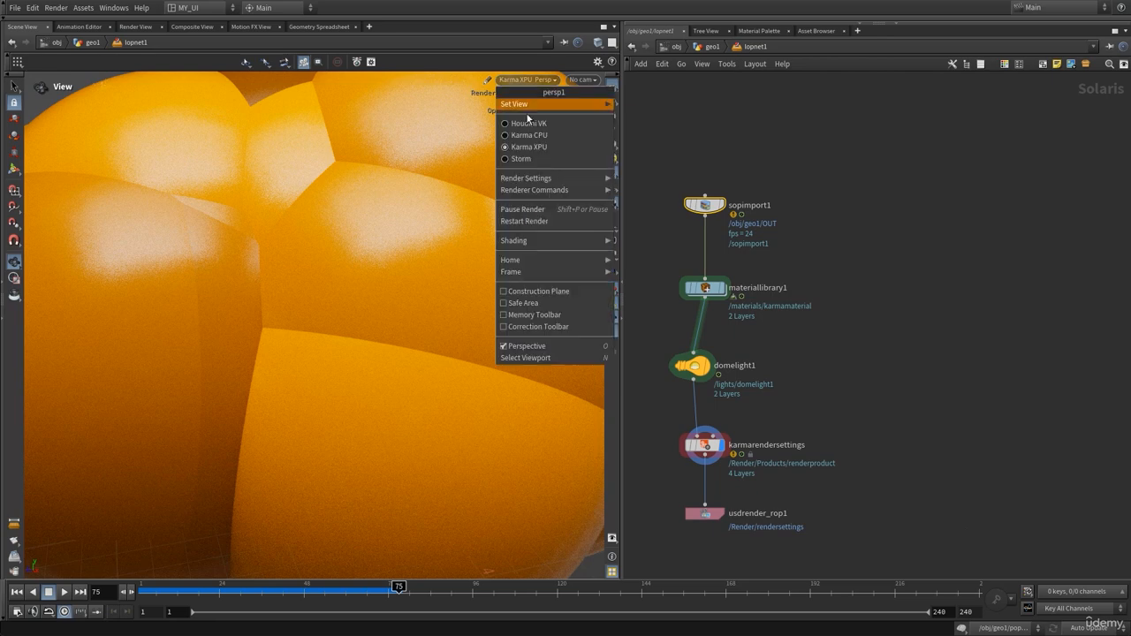
left_click(530, 123)
left_click(723, 48)
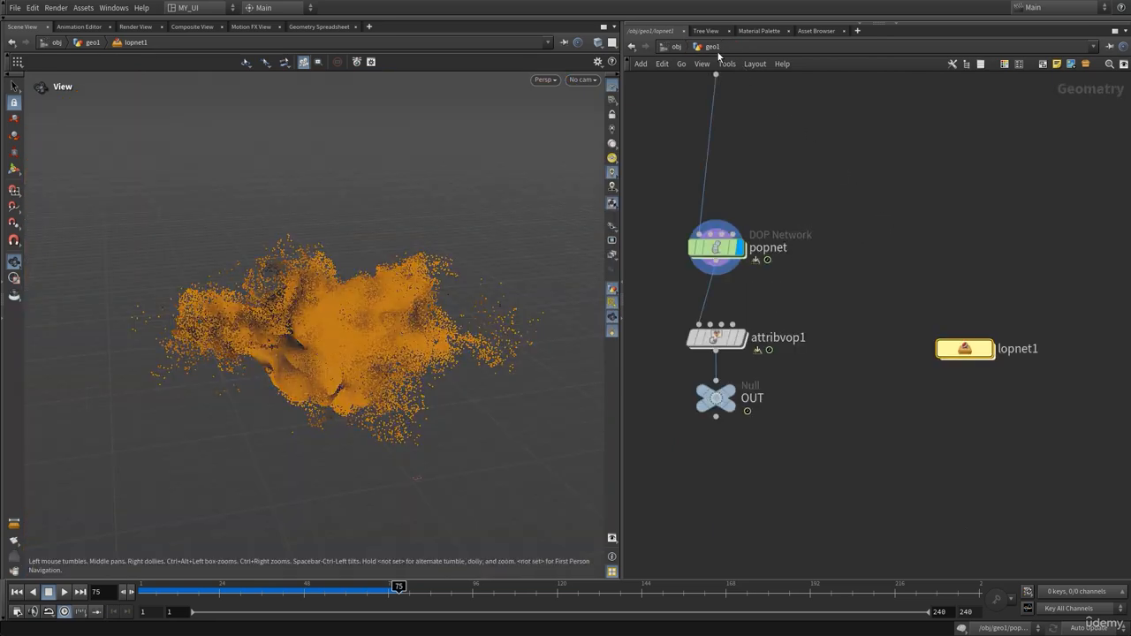
left_click(716, 338)
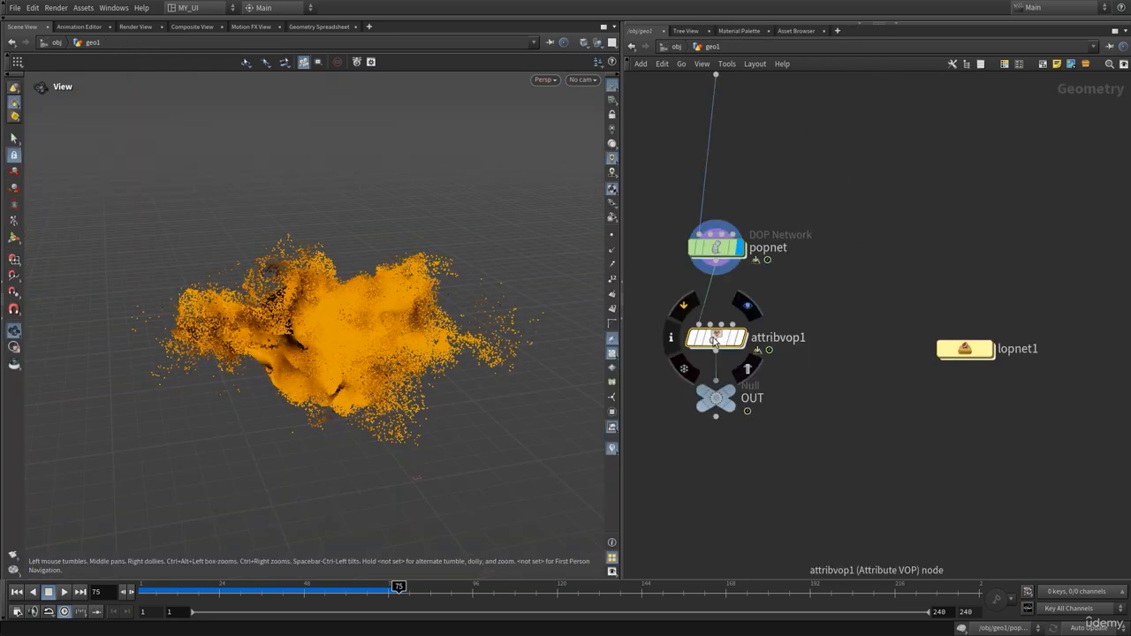
Inside popnet, check the Life Expectancy value on source_first_input
double_click(717, 247)
left_click(753, 159)
key("p")
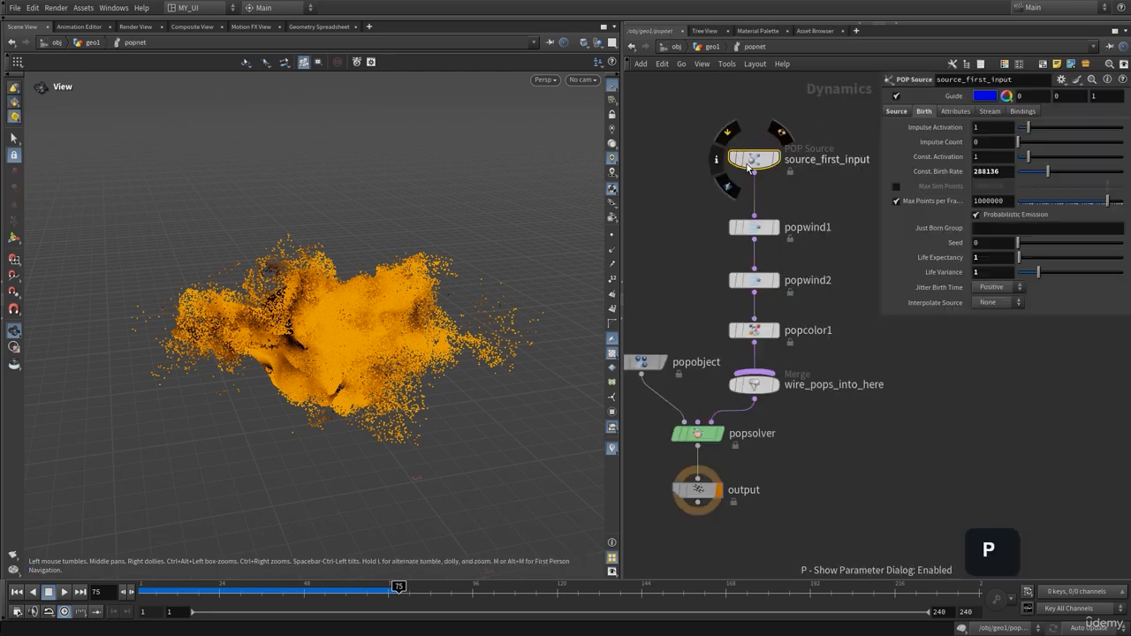
left_click(987, 259)
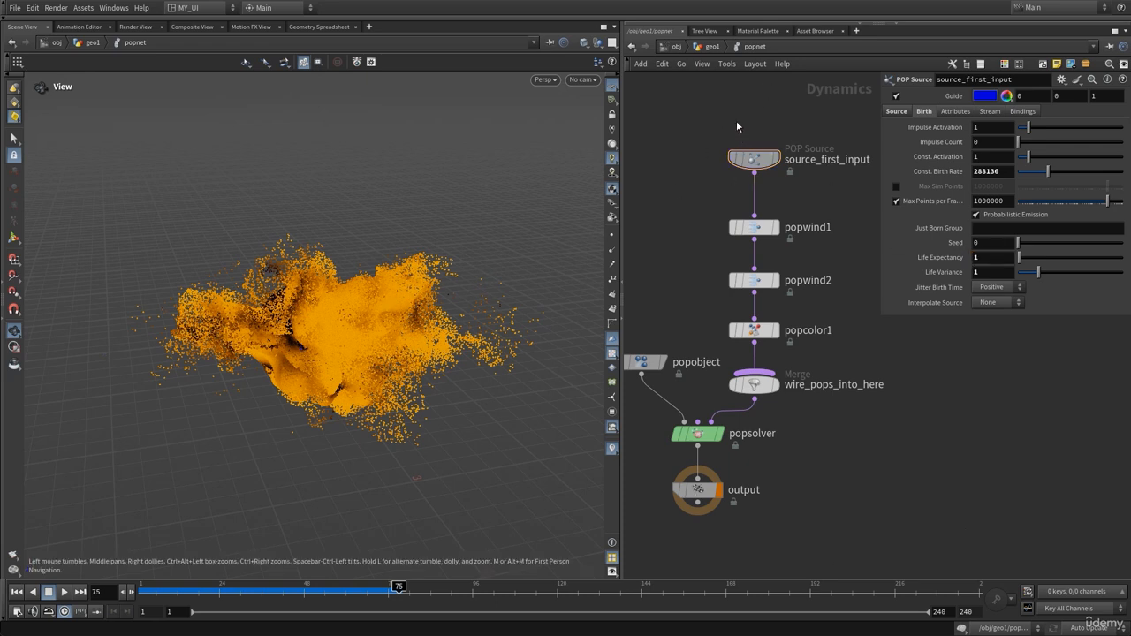
Back in geo1, show attribvop1's point attributes, including age, in the Geometry Spreadsheet
left_click(712, 47)
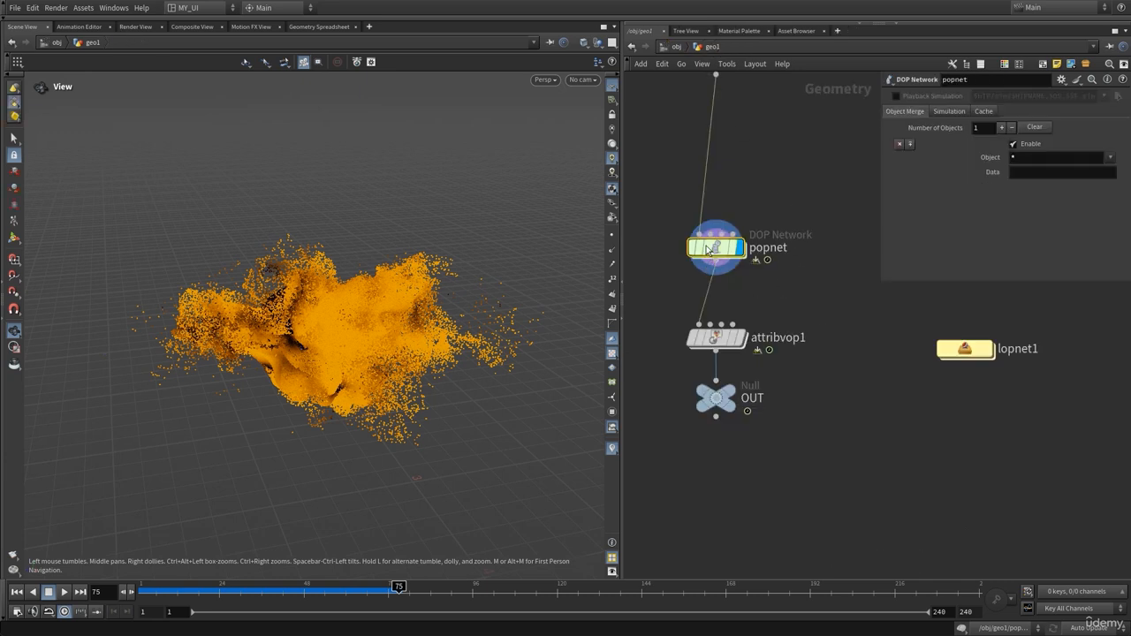
left_click_drag(809, 304, 653, 373)
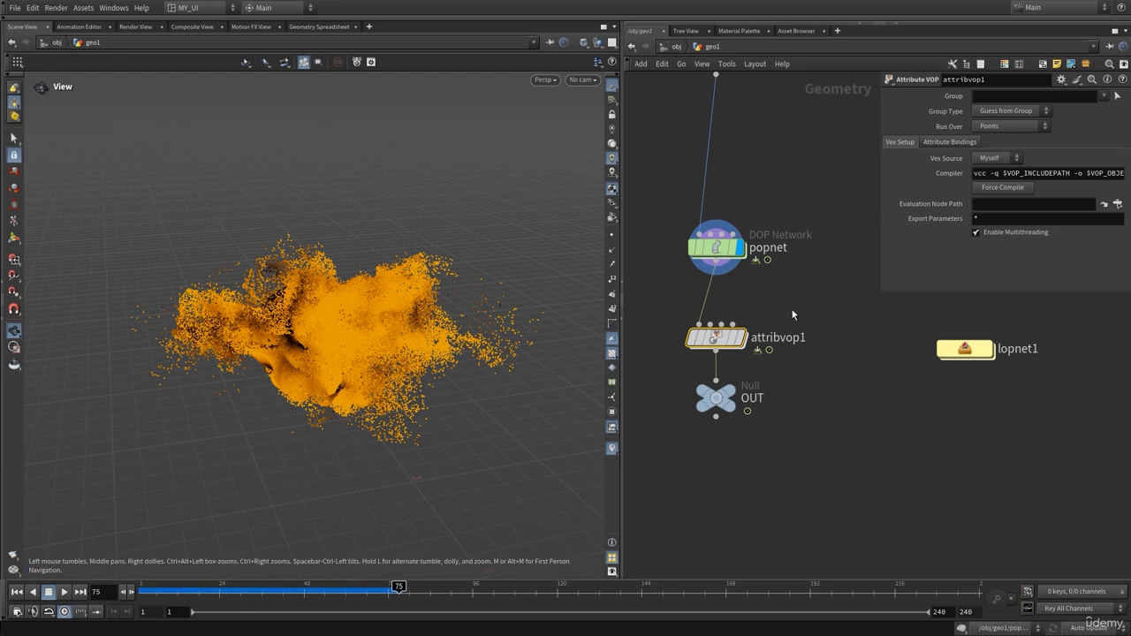
left_click_drag(808, 380, 678, 450)
left_click_drag(781, 228, 688, 290)
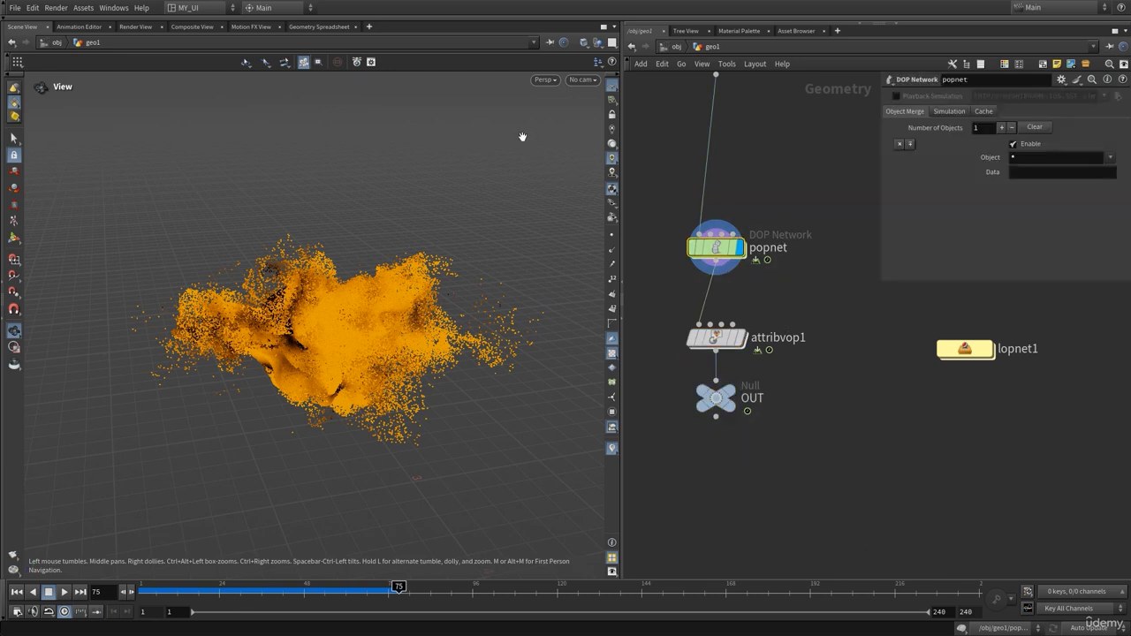
left_click(312, 28)
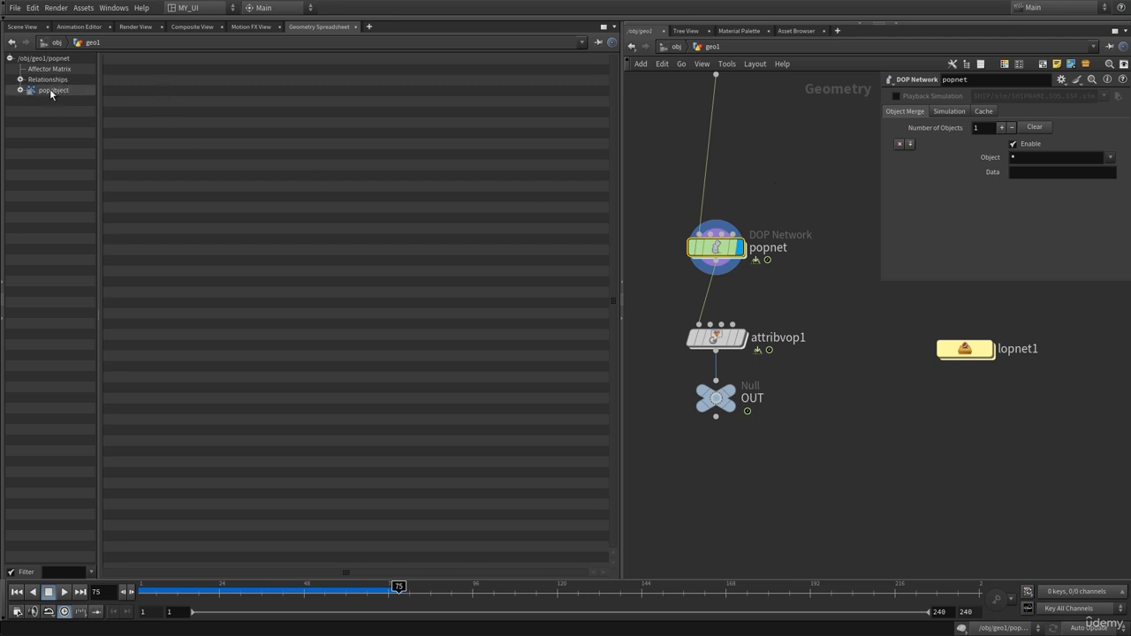
left_click(685, 343)
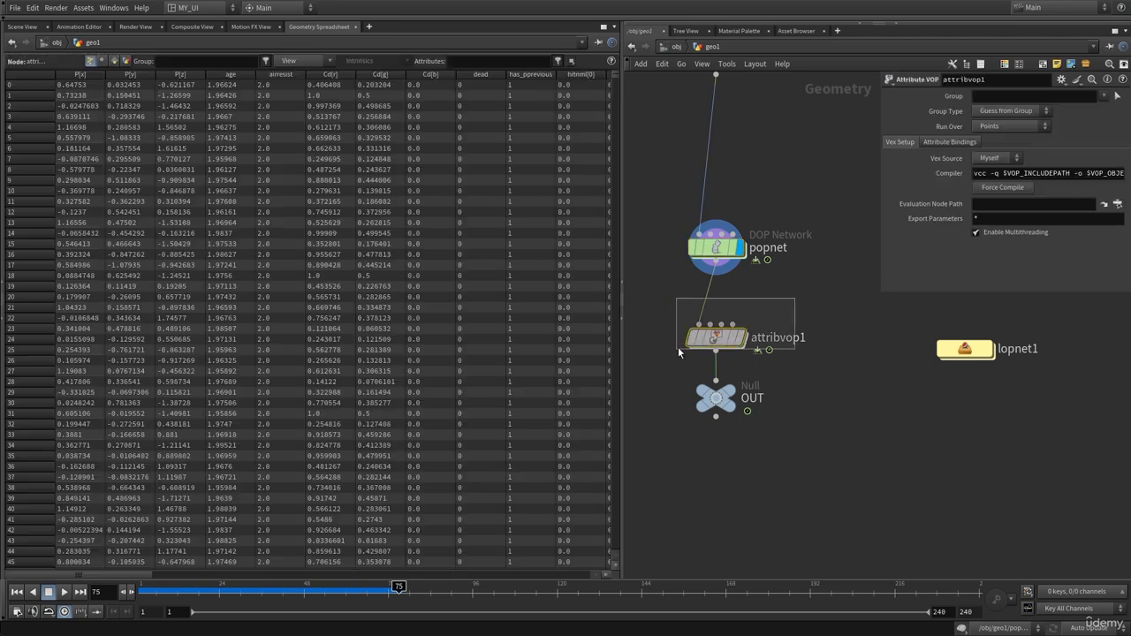
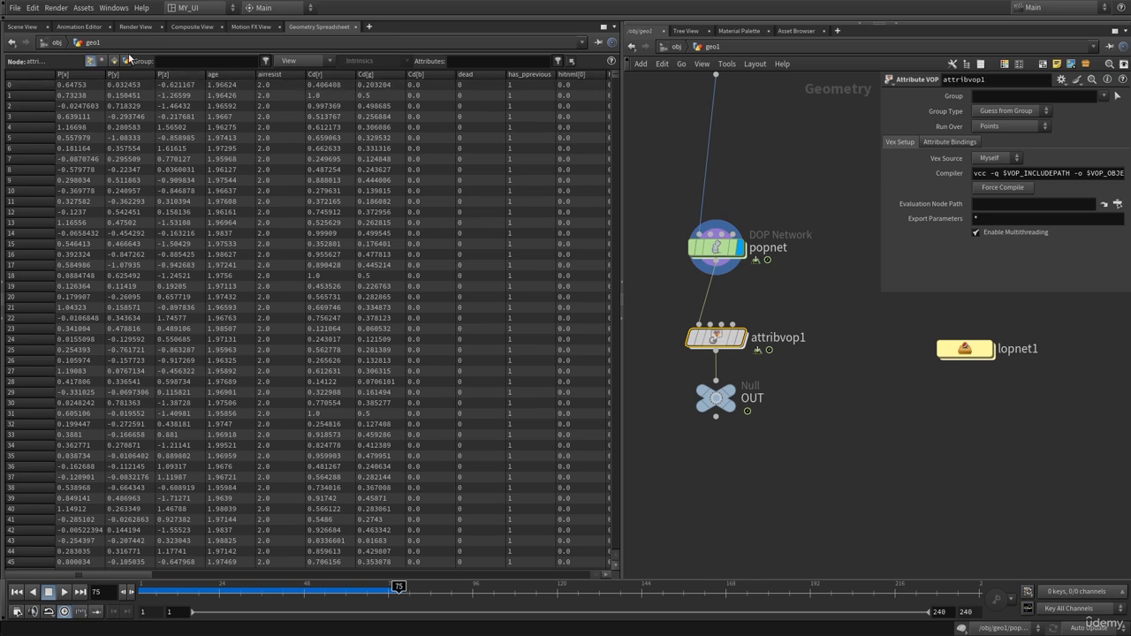
Switch the left pane to the Scene View to show the orange particle cloud
left_click(22, 27)
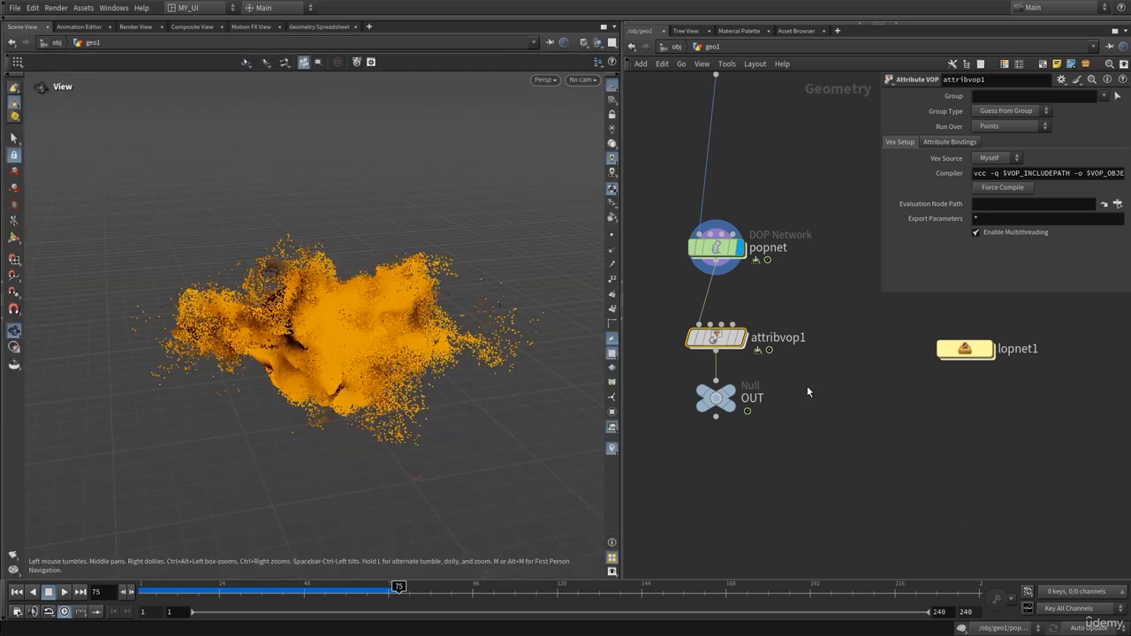
Inside attribvop1, add a Fit Range node (fit1) on the wire between the age and pscale binds
double_click(715, 337)
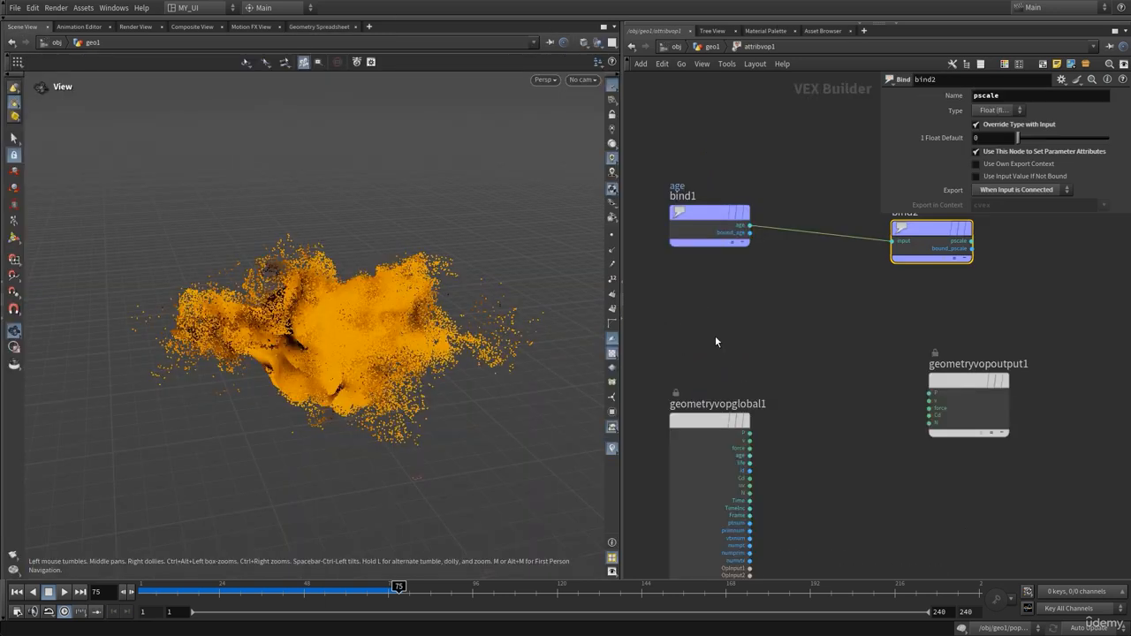
key("p")
key("Tab")
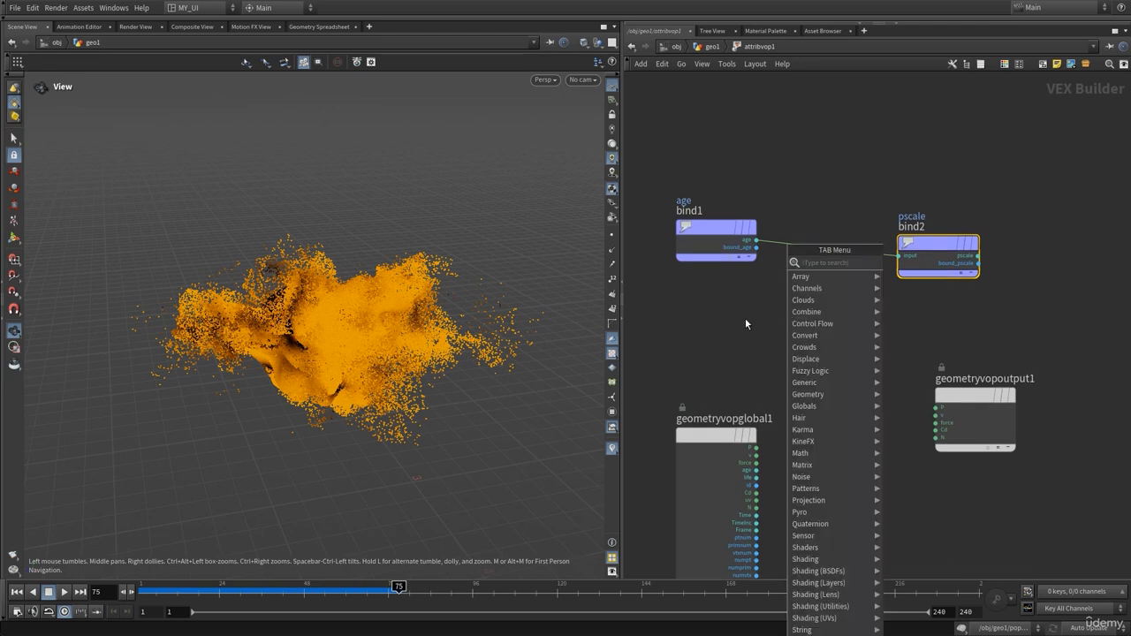
type("fitr")
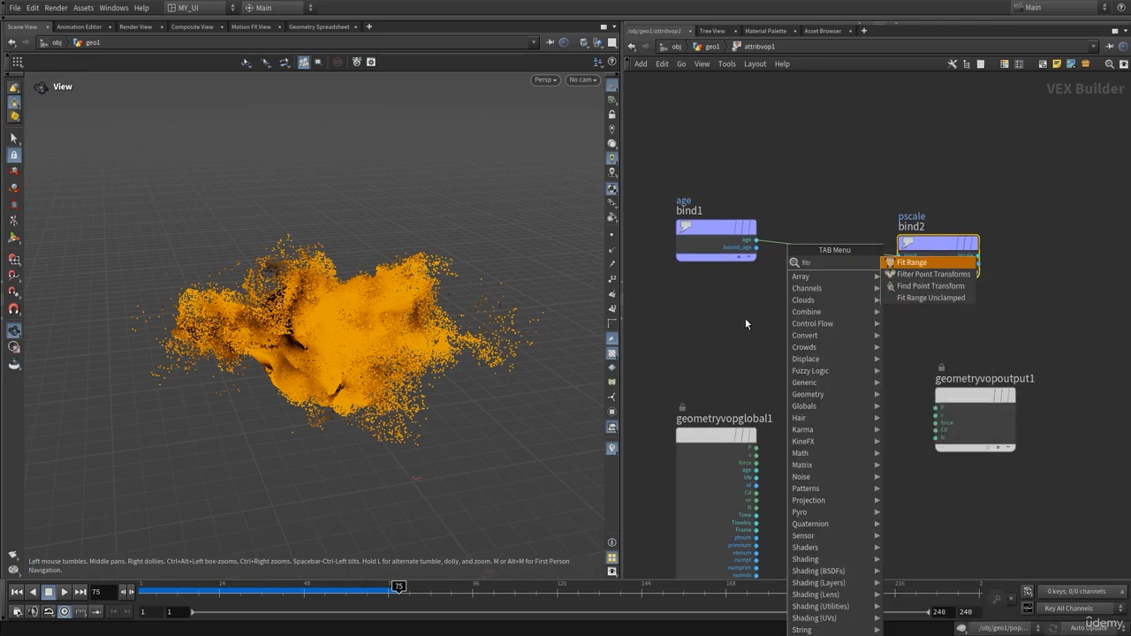
key("Return")
left_click(745, 321)
left_click_drag(745, 321, 841, 243)
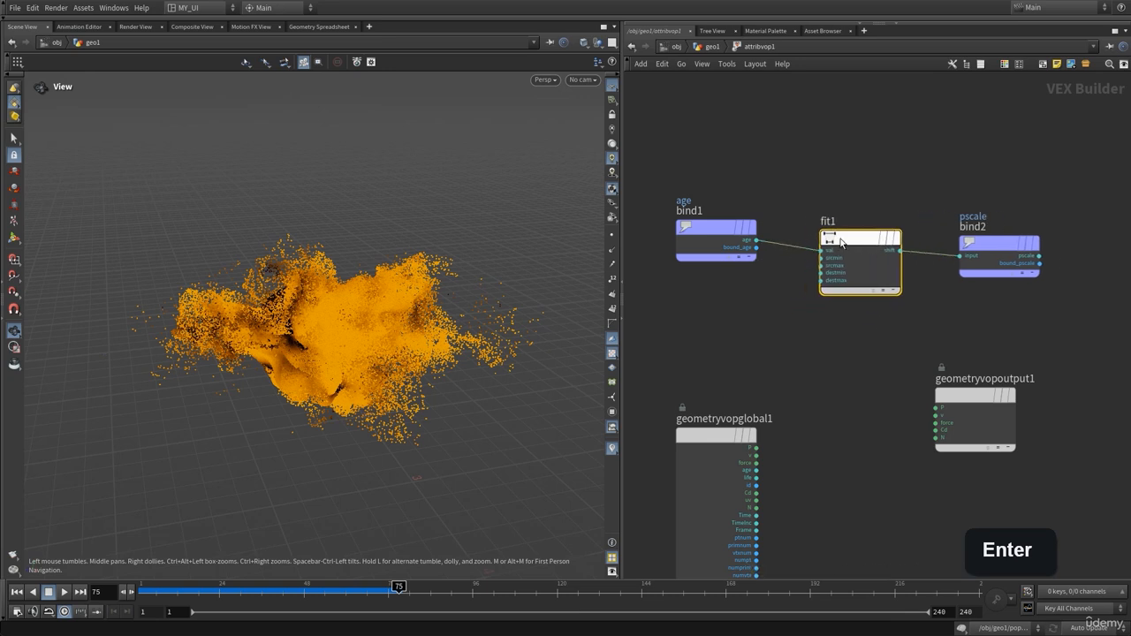
Set fit1's Source Max to 2
key("p")
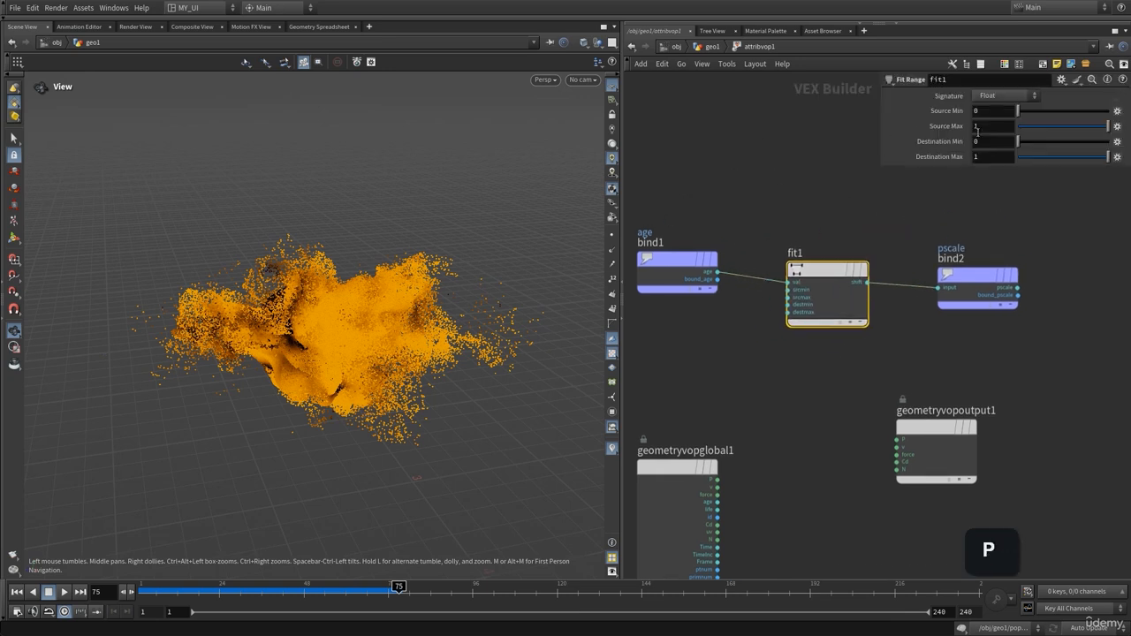
left_click(979, 112)
left_click(979, 112)
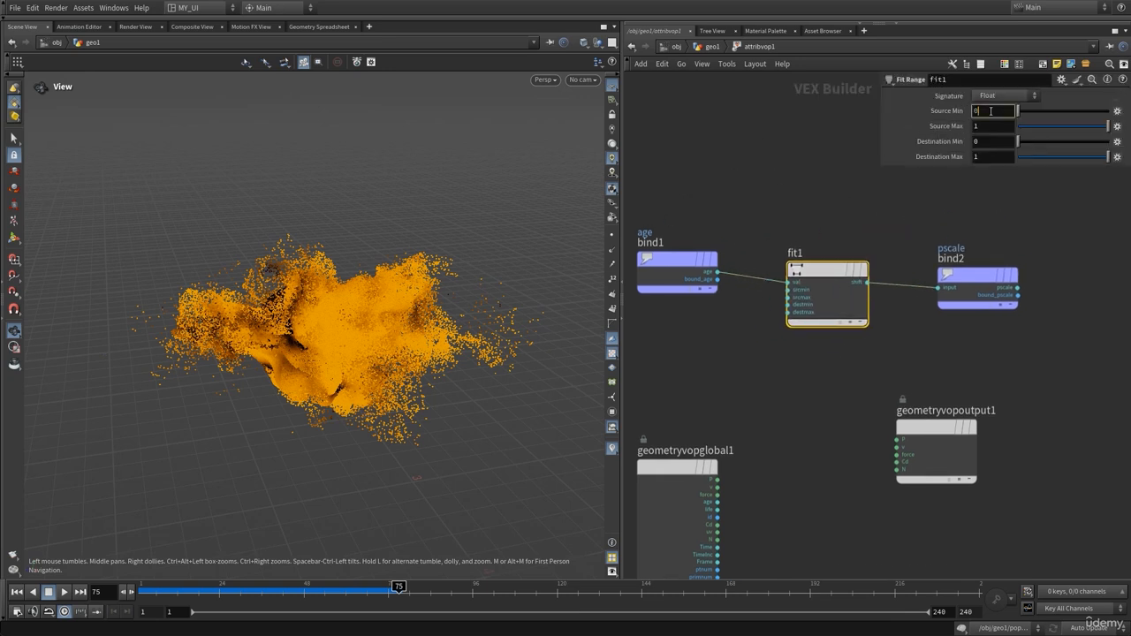
key("Tab")
type("2")
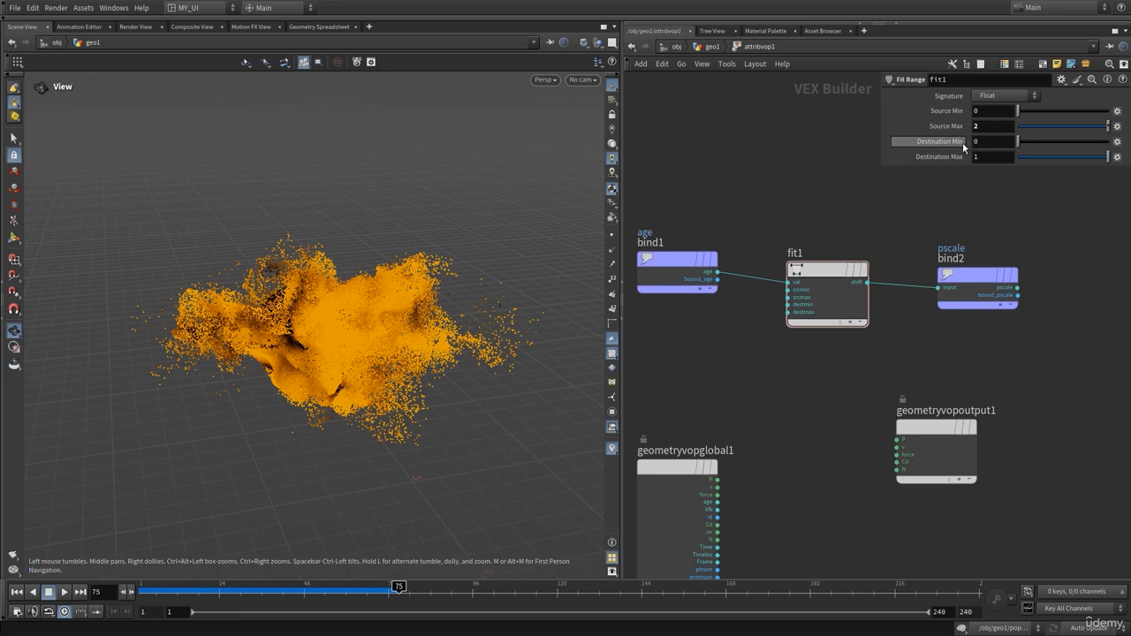
Set fit1's Destination Max to 0.1, keeping Destination Min at 0, and go back up to geo1
left_click(1001, 142)
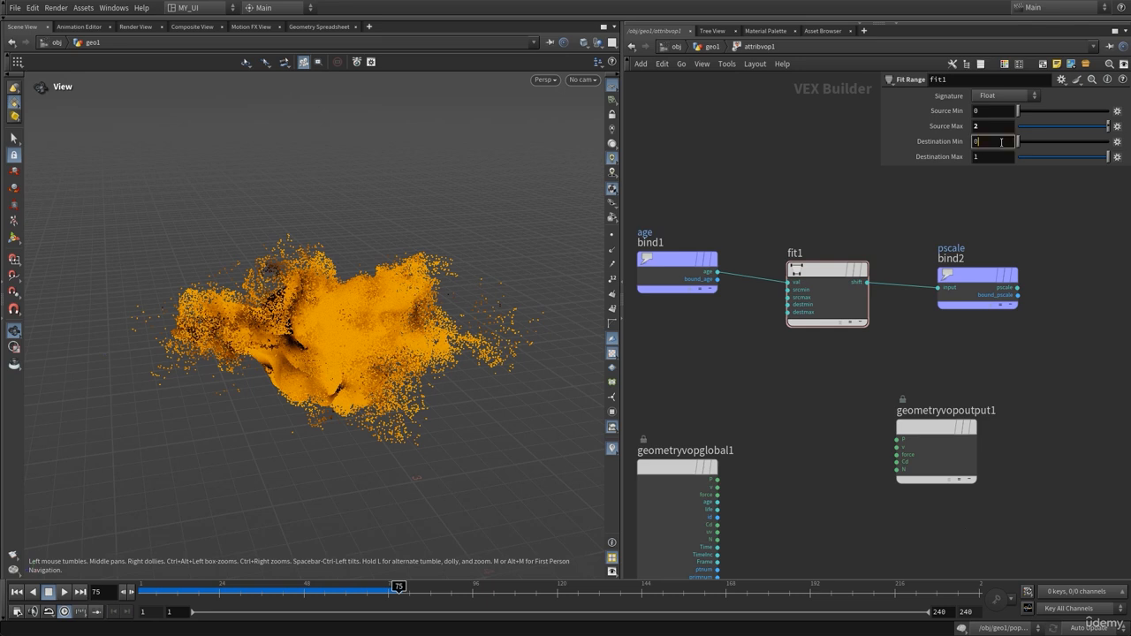
left_click(986, 158)
key("Return")
middle_click_drag(807, 165, 791, 176)
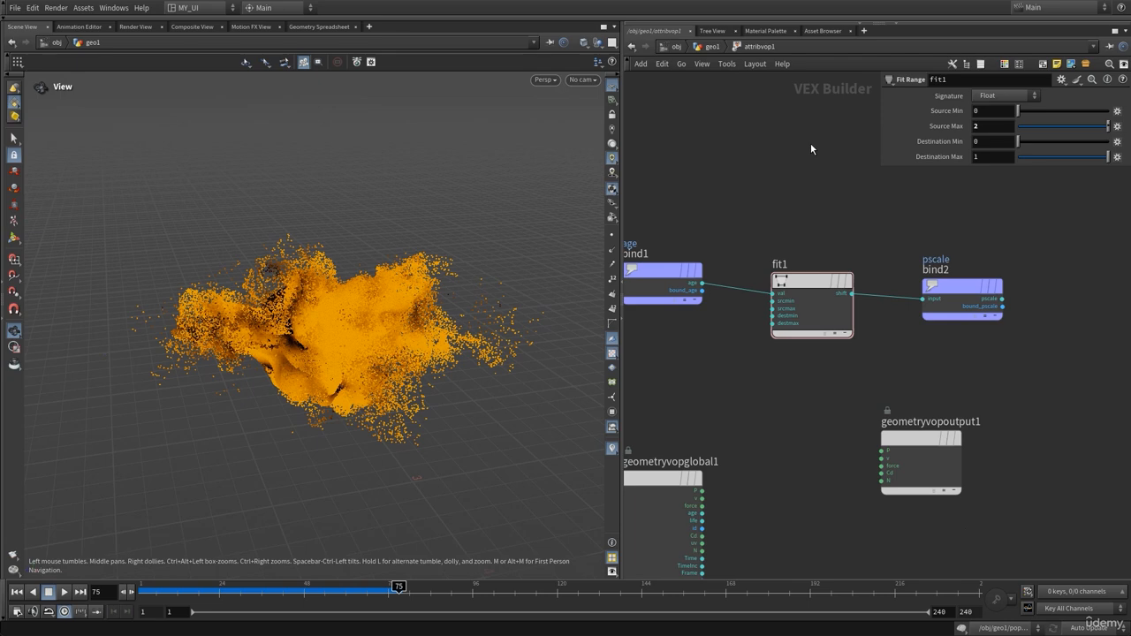
left_click(988, 112)
left_click(988, 142)
left_click(768, 145)
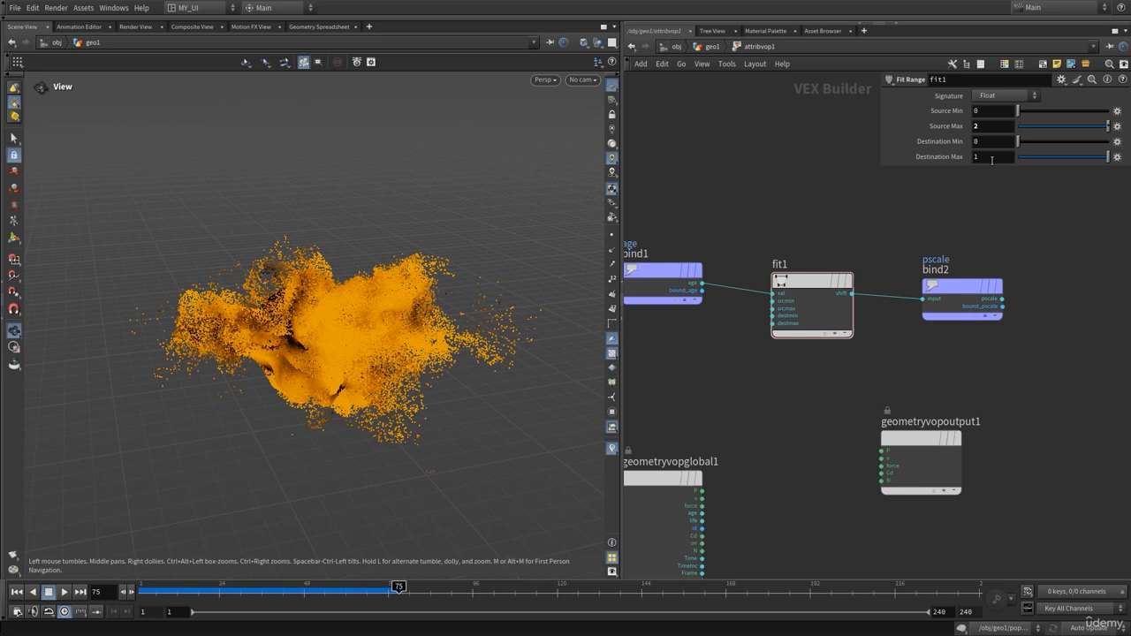
double_click(991, 159)
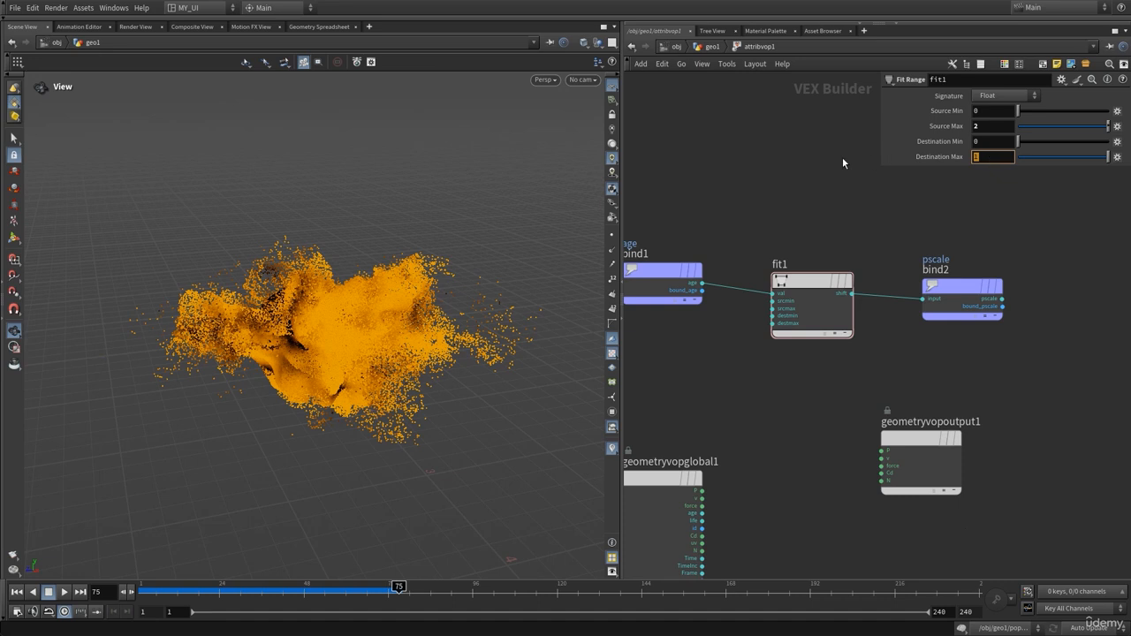
type("0.1p")
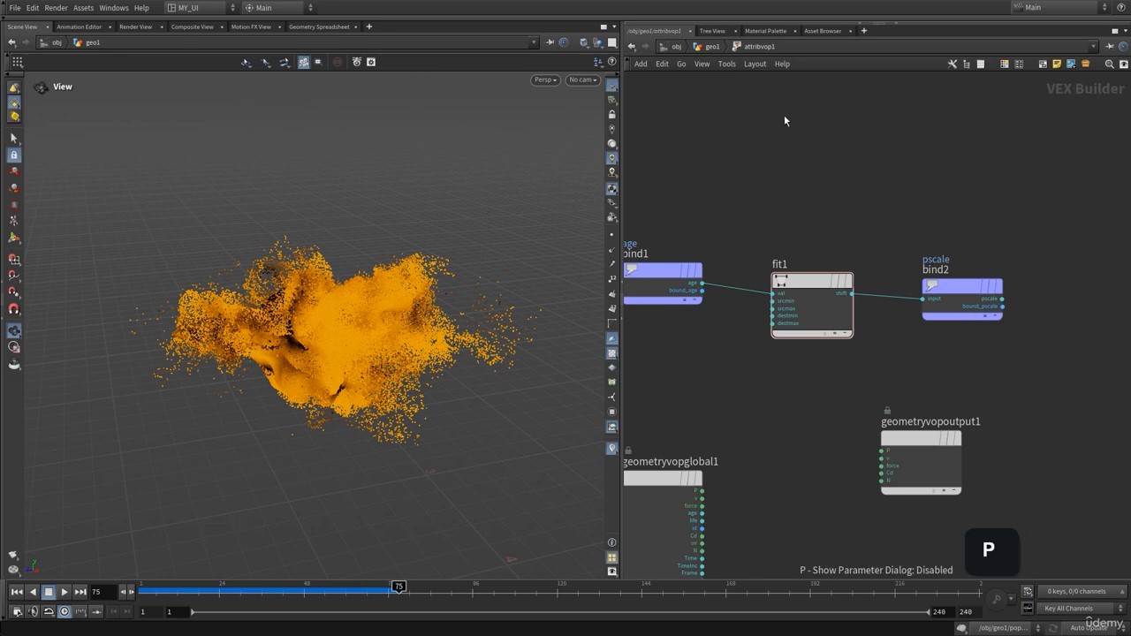
left_click(716, 50)
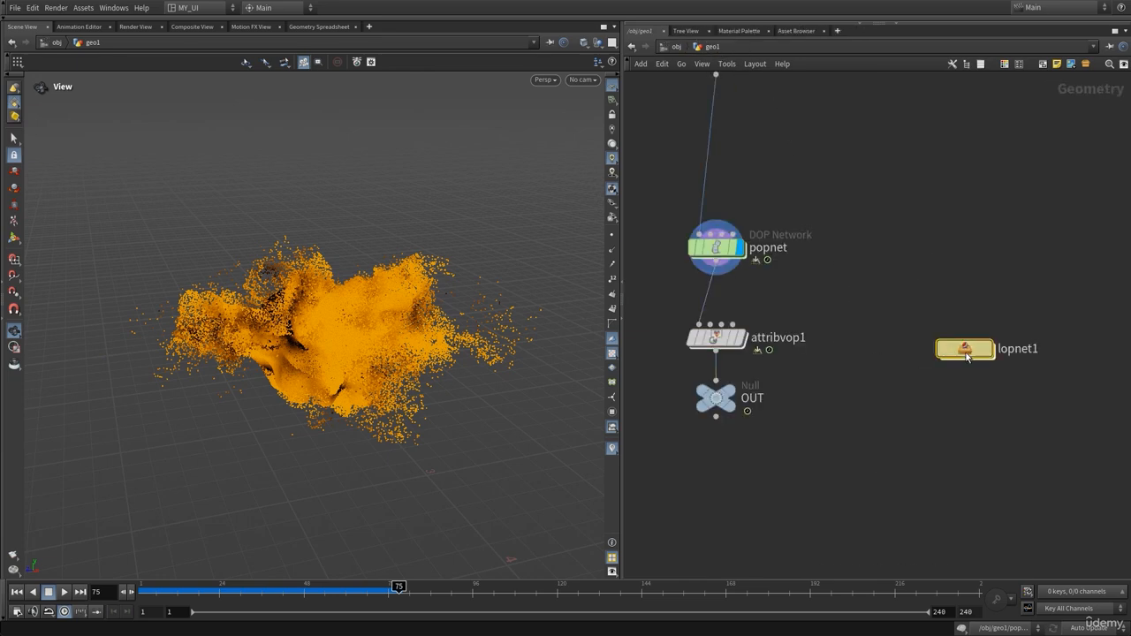
Inside lopnet1, render the viewport with Karma XPU
double_click(954, 347)
left_click(544, 79)
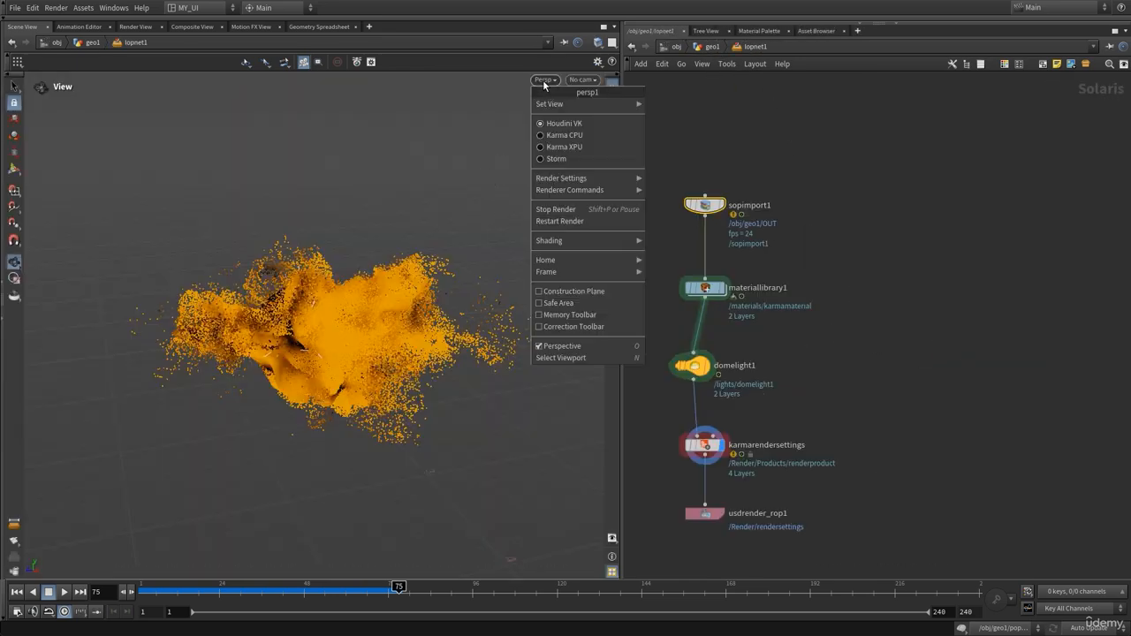
left_click(542, 147)
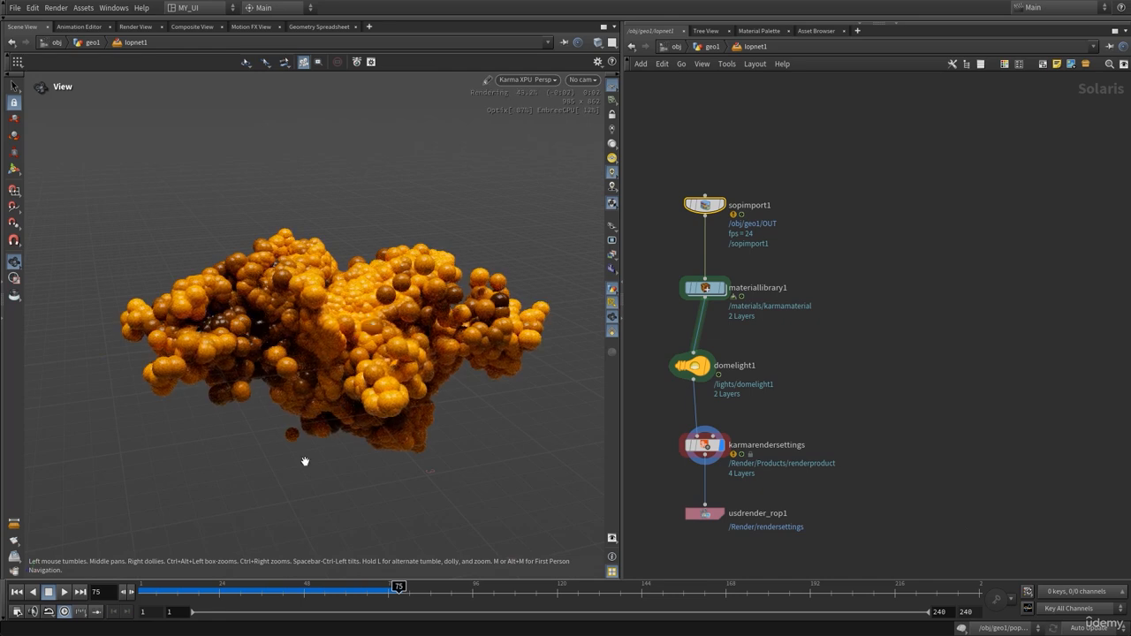
Scrub the simulation to frame 49 to check the render, then restore the standard viewport display
left_click(16, 592)
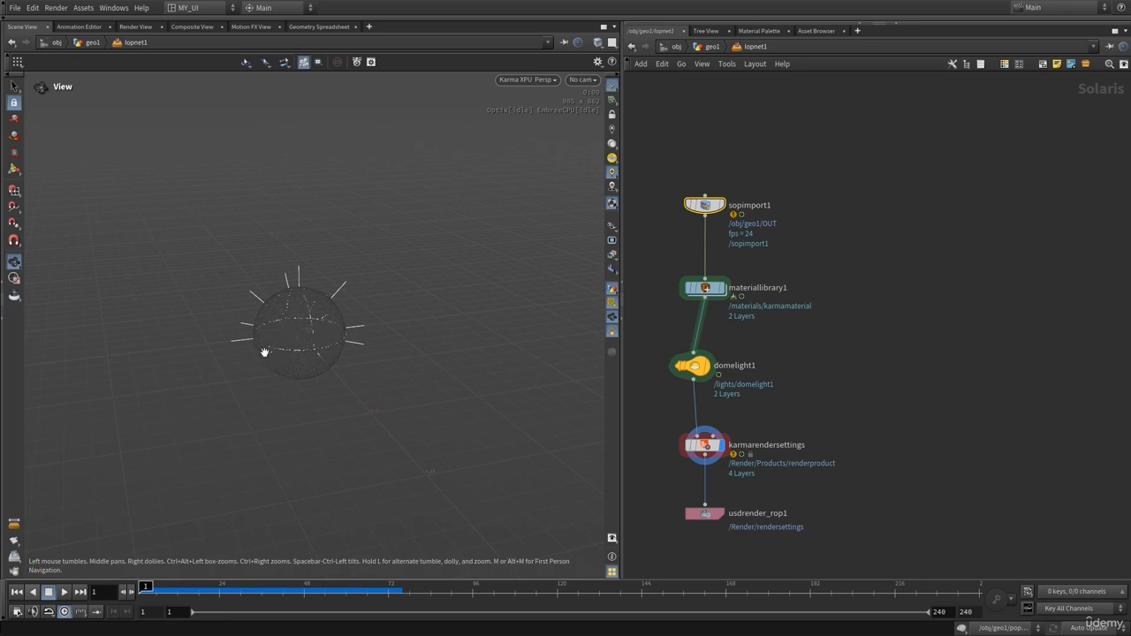
left_click_drag(144, 587, 278, 591)
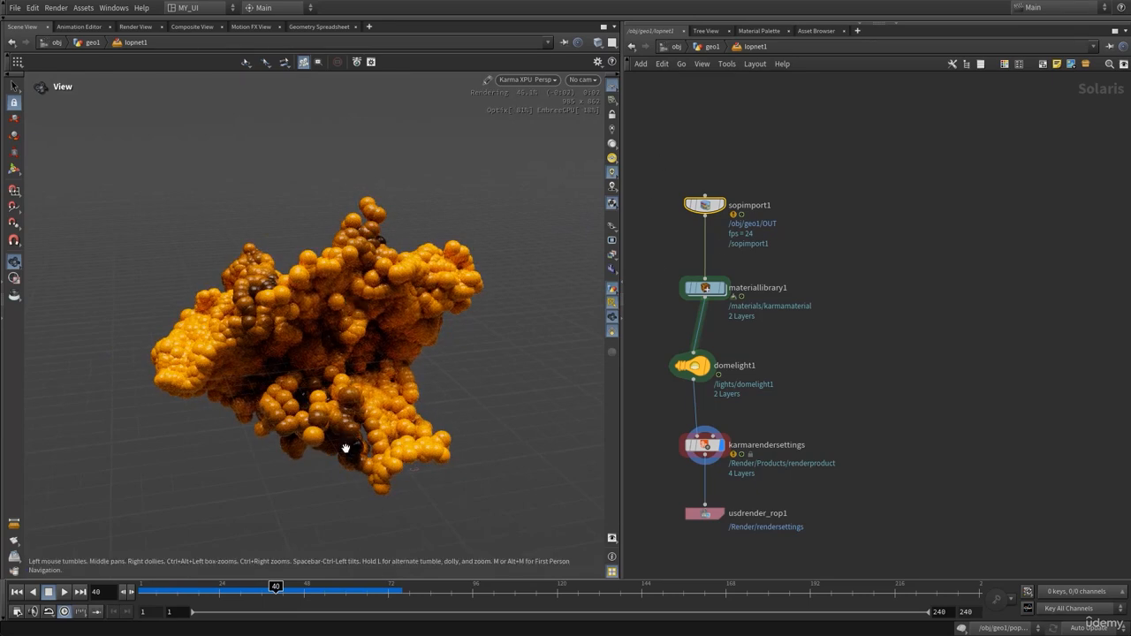
left_click(299, 590)
left_click(308, 590)
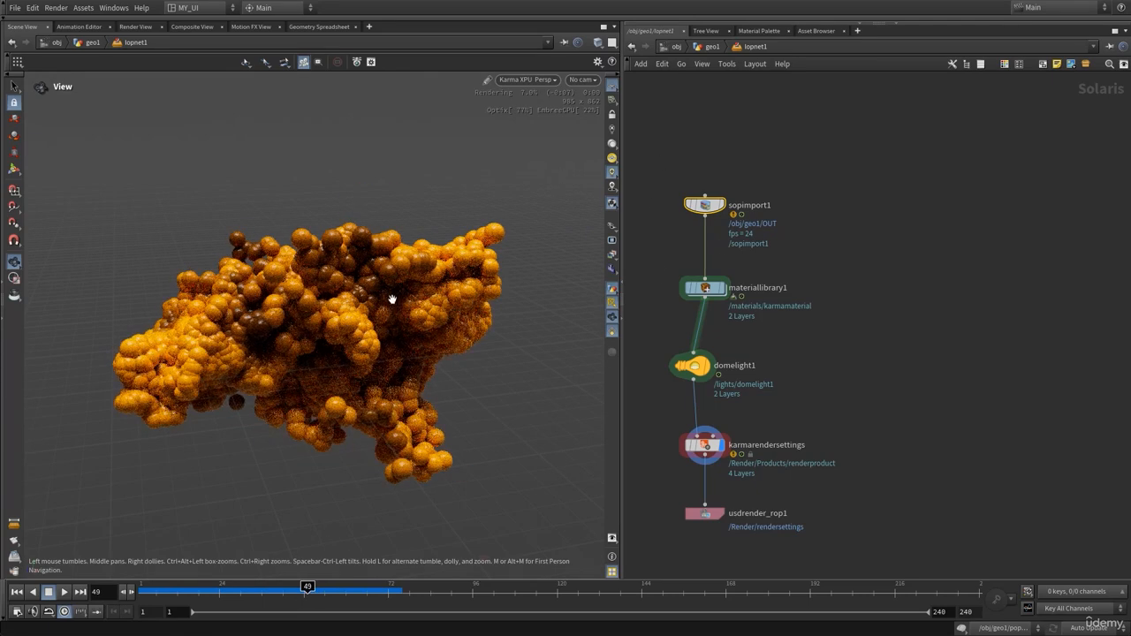
left_click(529, 78)
left_click(518, 129)
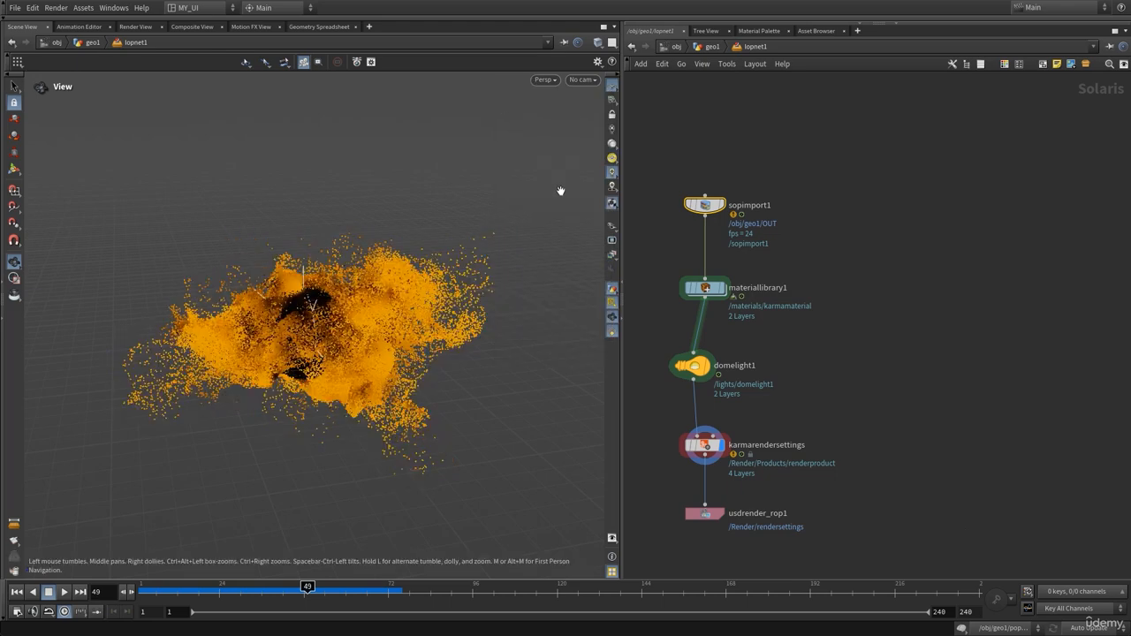
Re-enter attribvop1 and set fit1's Destination Max to 0.01
left_click(711, 46)
double_click(716, 336)
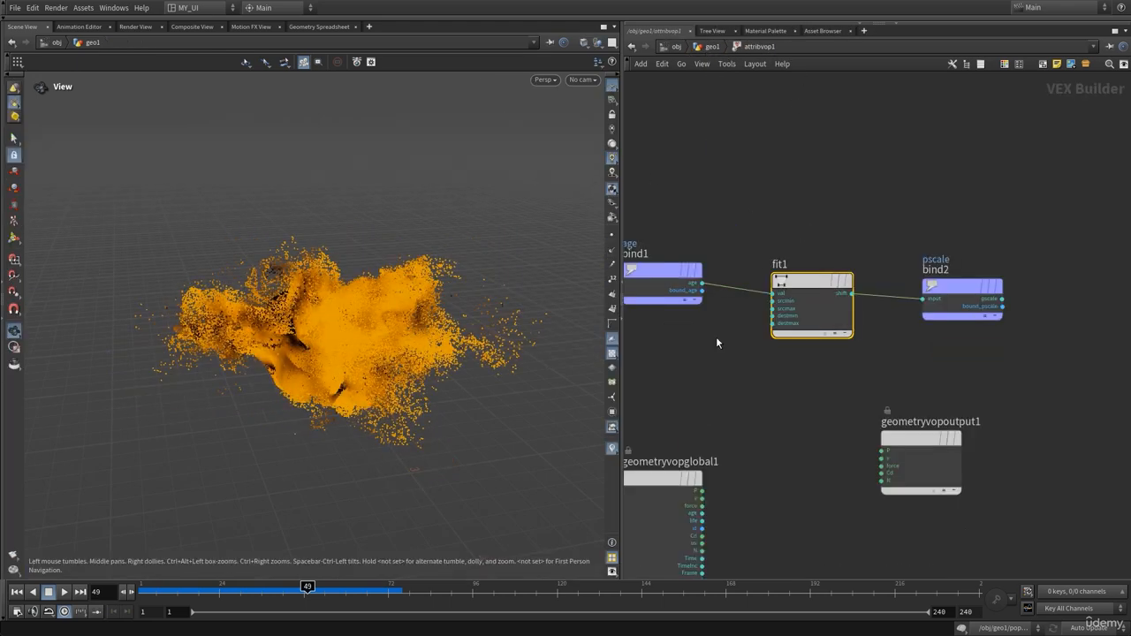
key("p")
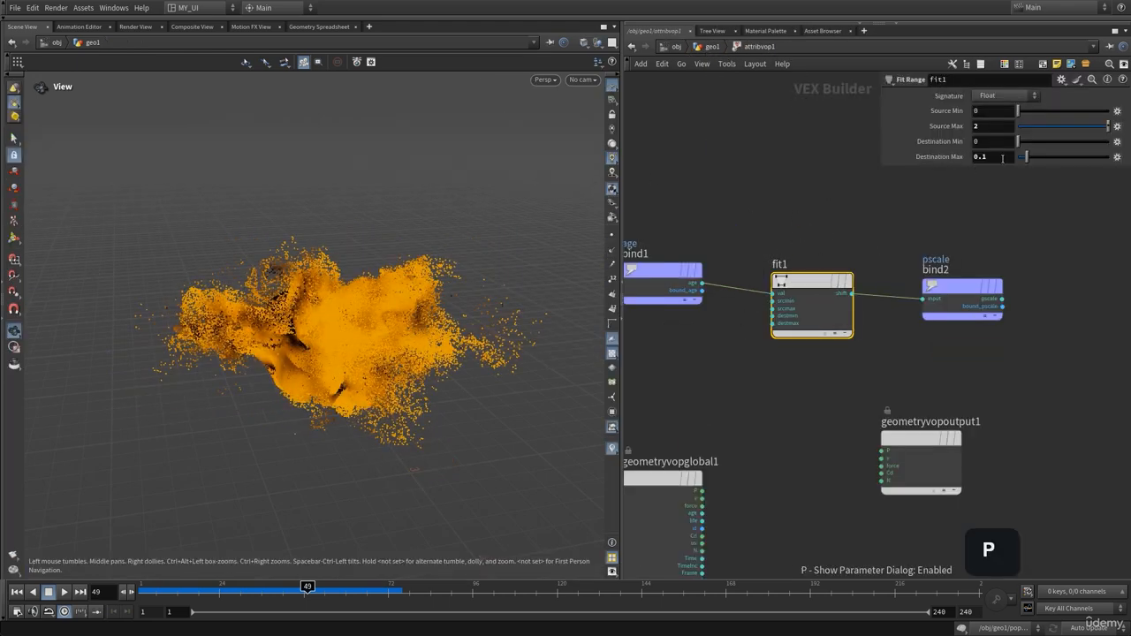
left_click(1002, 158)
type("0.0")
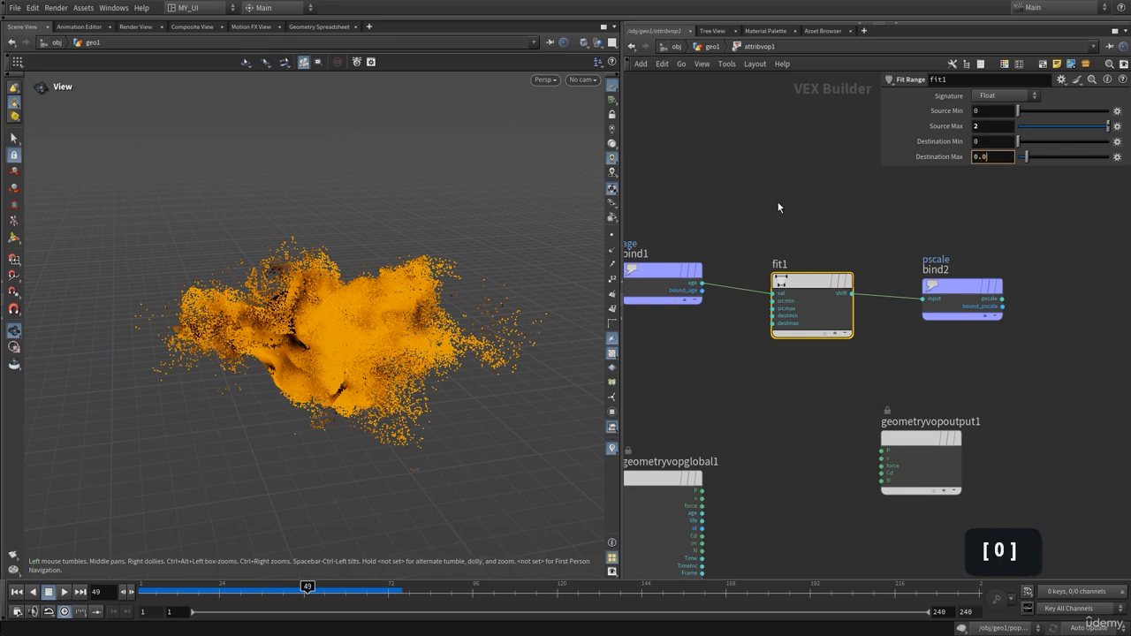
type("1")
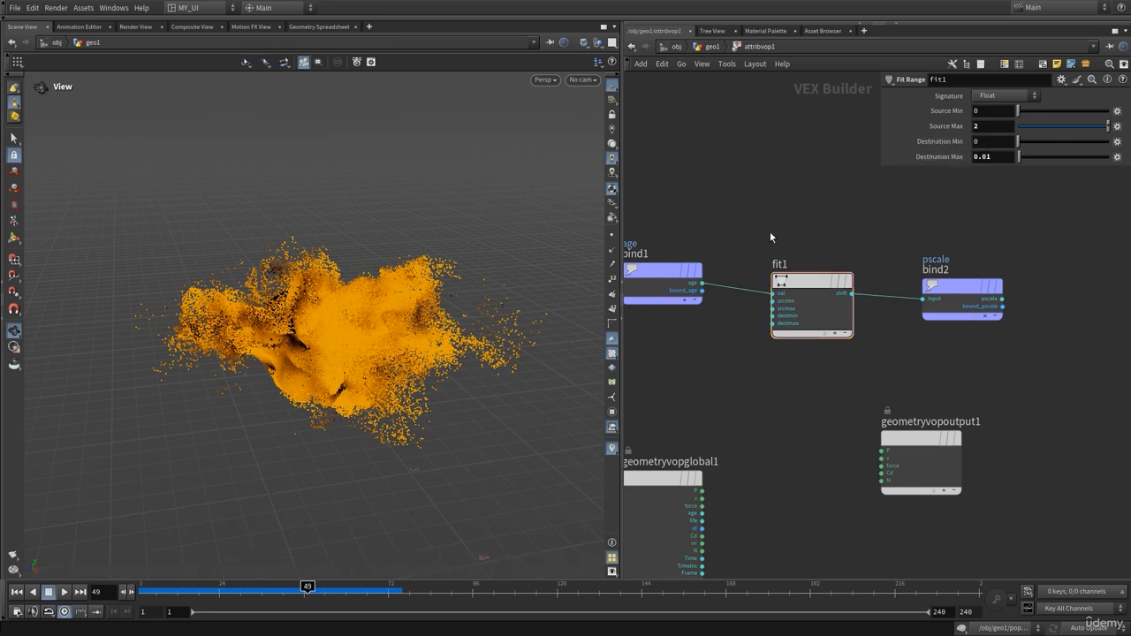
Promote fit1's destmin and destmax inputs to attribvop1 parameters, then return to geo1
middle_click_drag(740, 368, 747, 352)
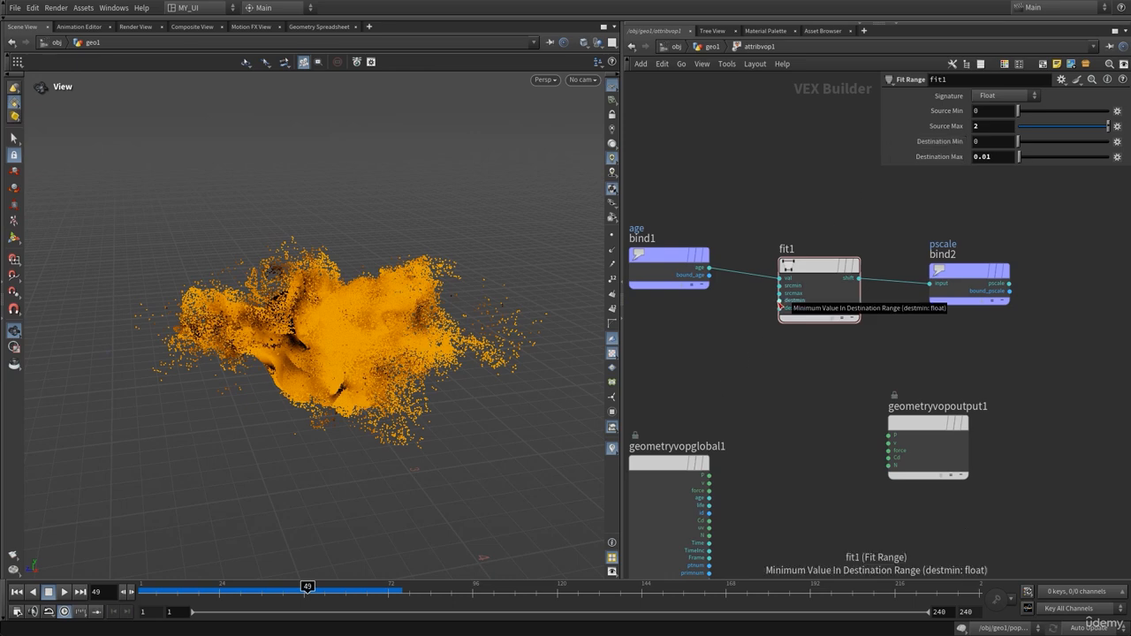
right_click(778, 302)
left_click(788, 310)
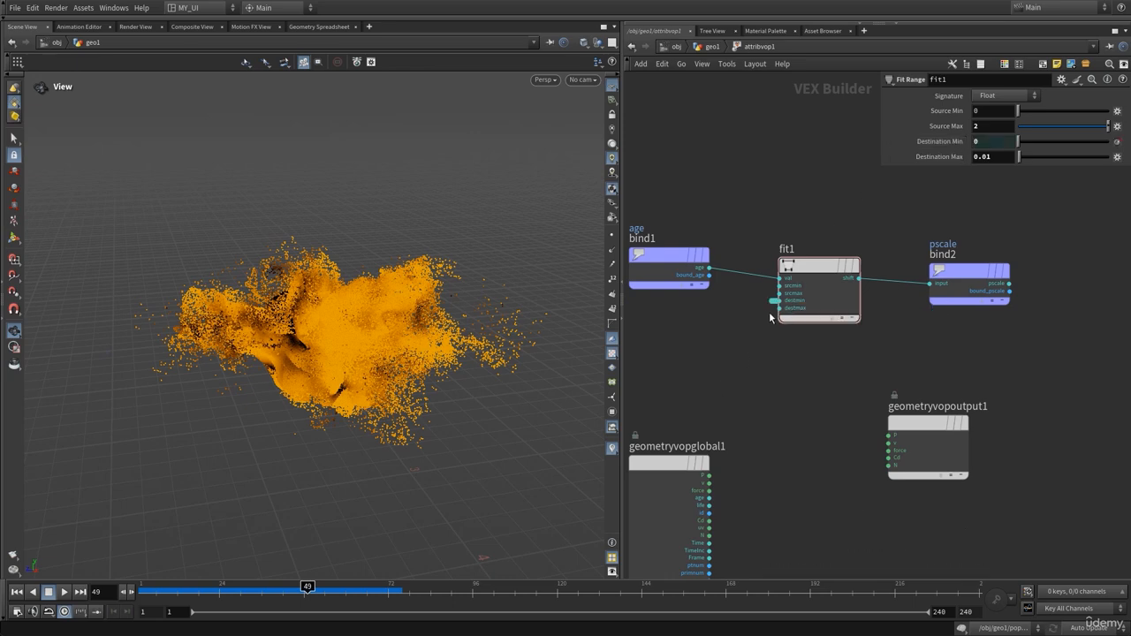
right_click(778, 308)
left_click(784, 319)
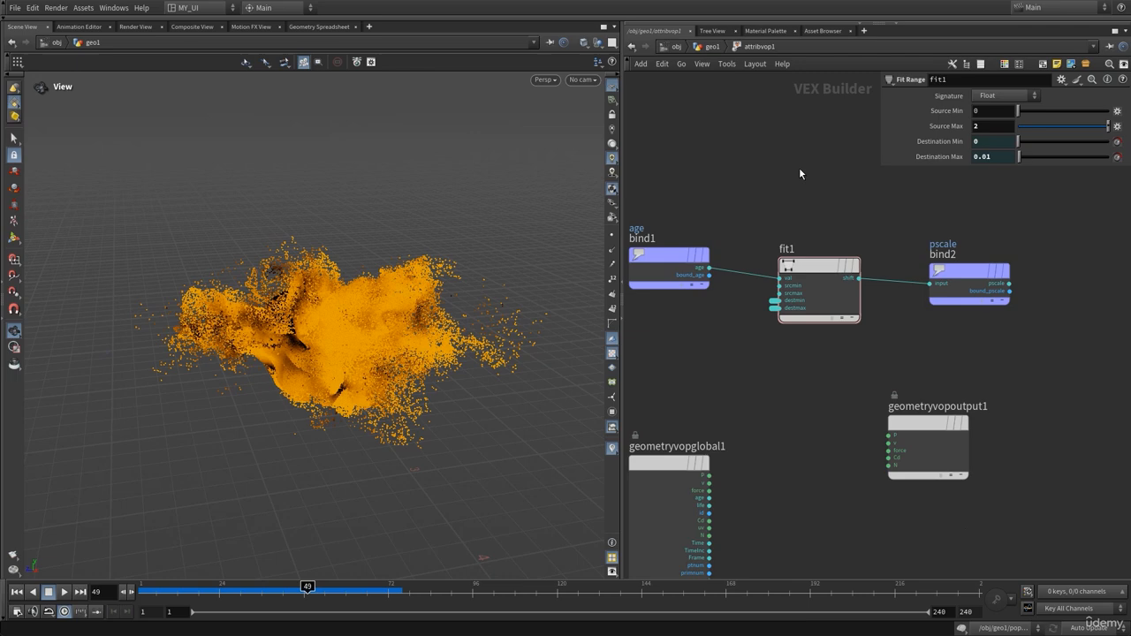
left_click(712, 47)
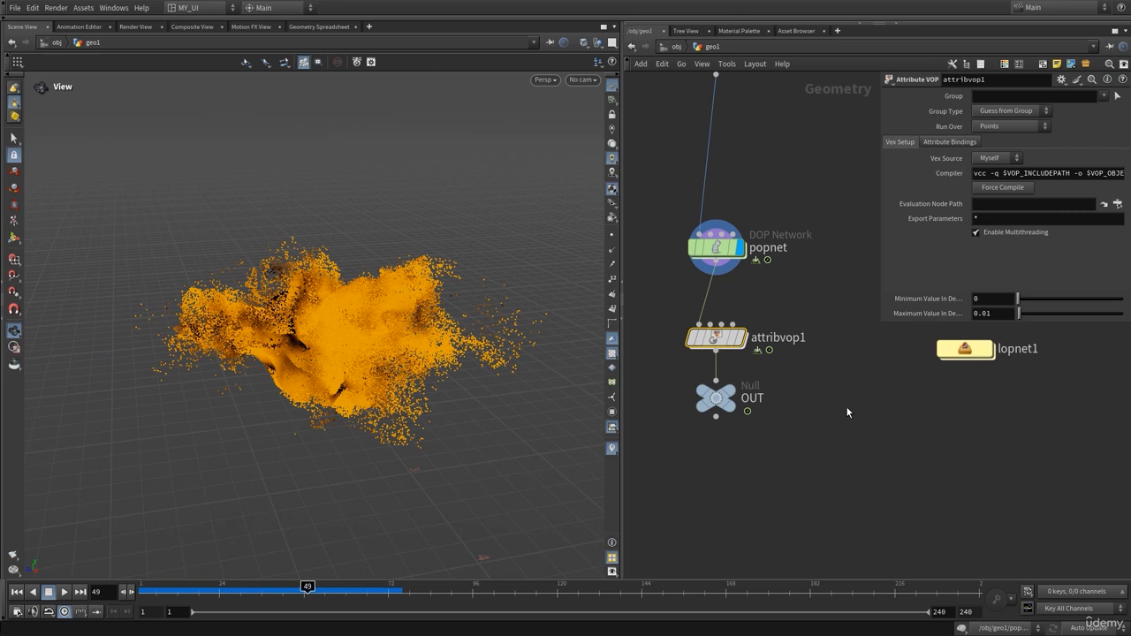
double_click(963, 348)
left_click(534, 80)
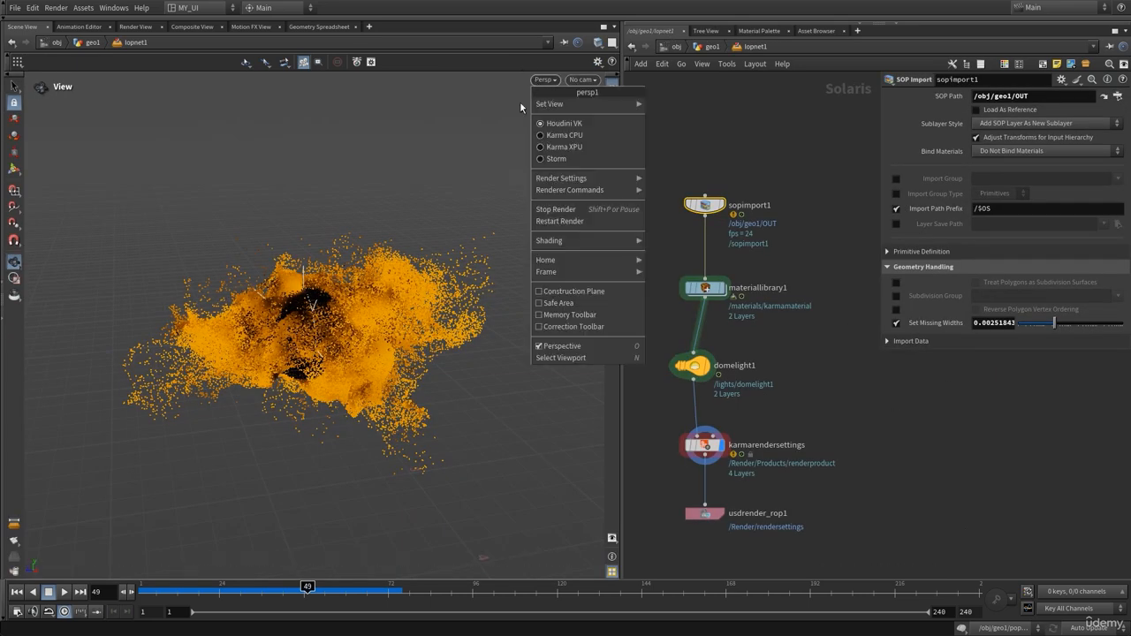
left_click(585, 148)
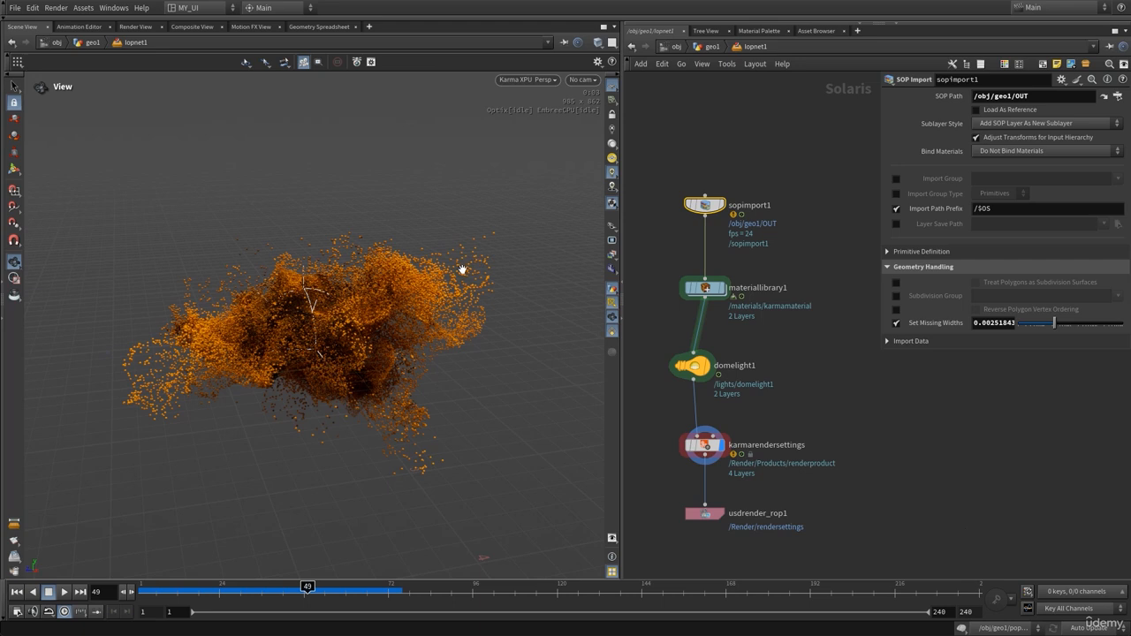
left_click(708, 48)
left_click(716, 336)
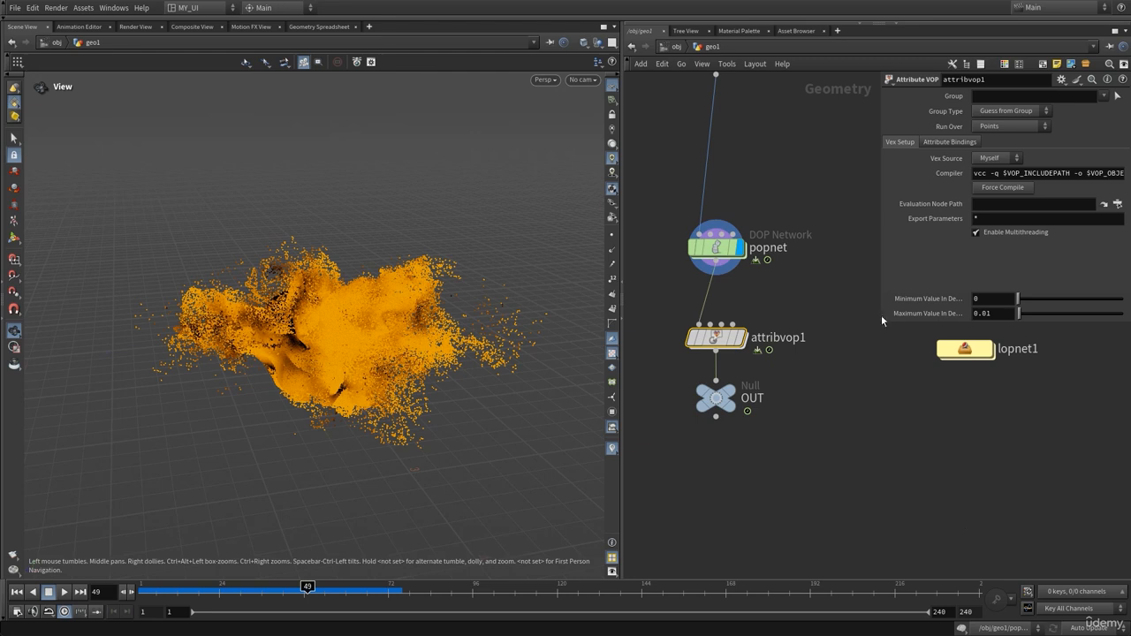
Set attribvop1's Minimum Value to 0.01 and Maximum Value to 0
left_click(983, 299)
type("0.01")
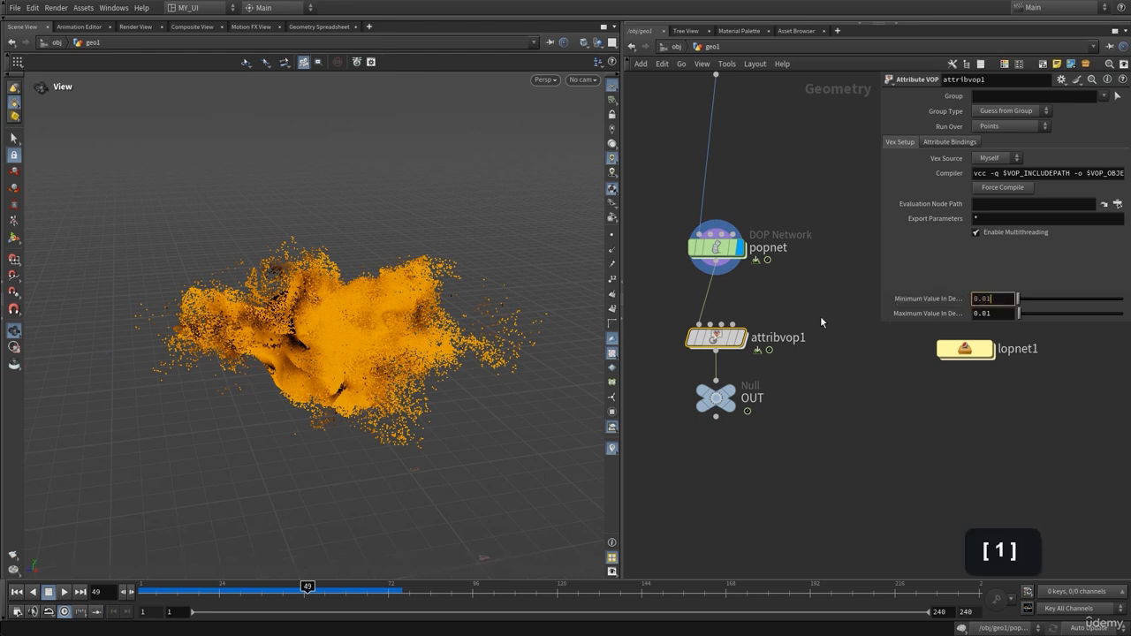
left_click(821, 318)
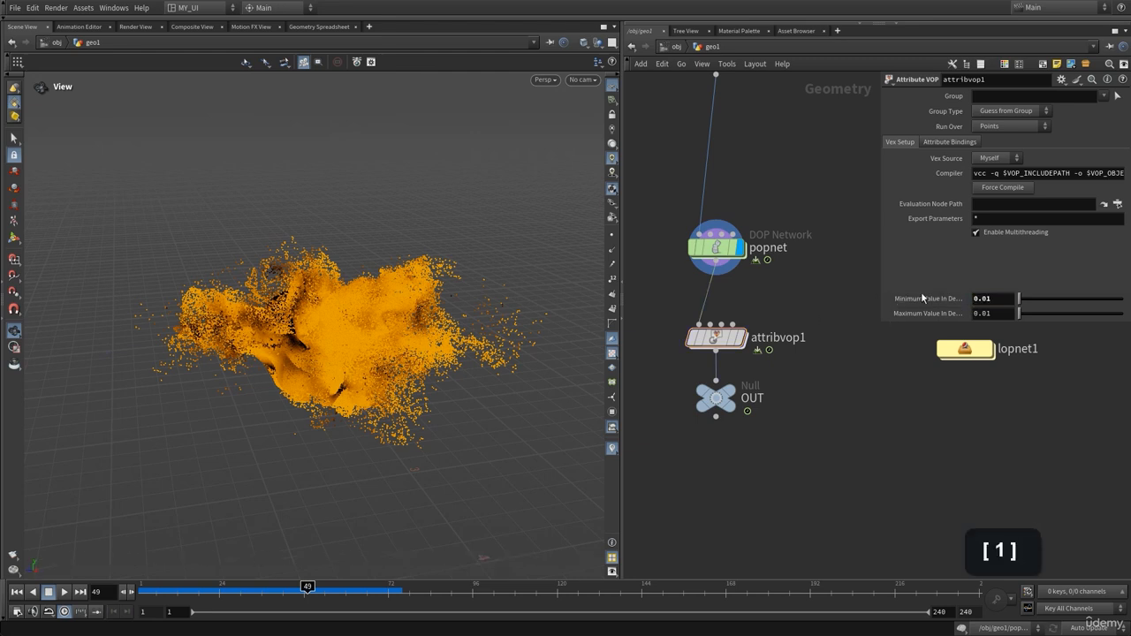
left_click(1002, 318)
type("0")
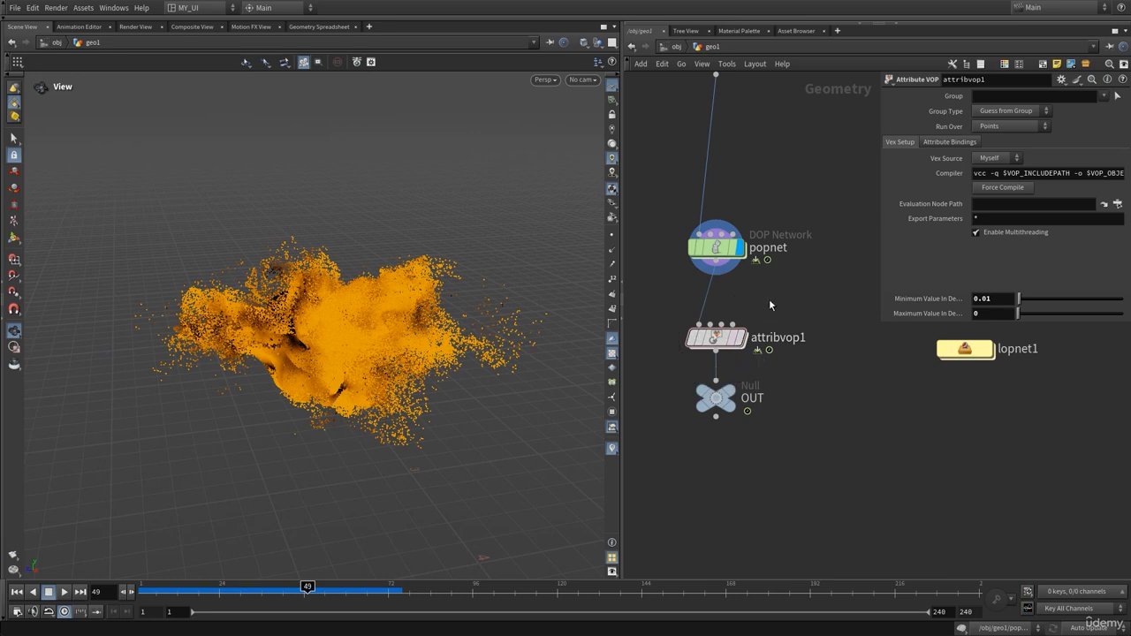
In lopnet1, inspect the Karma XPU render up close and move the sim to frame 57
double_click(928, 348)
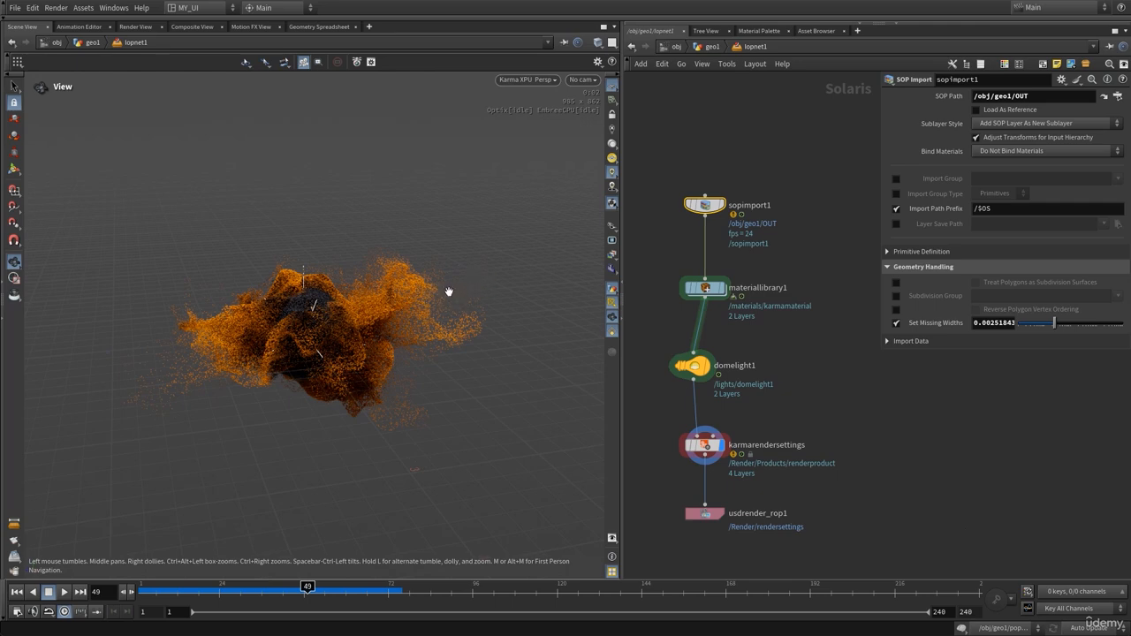
right_click_drag(420, 293, 485, 289)
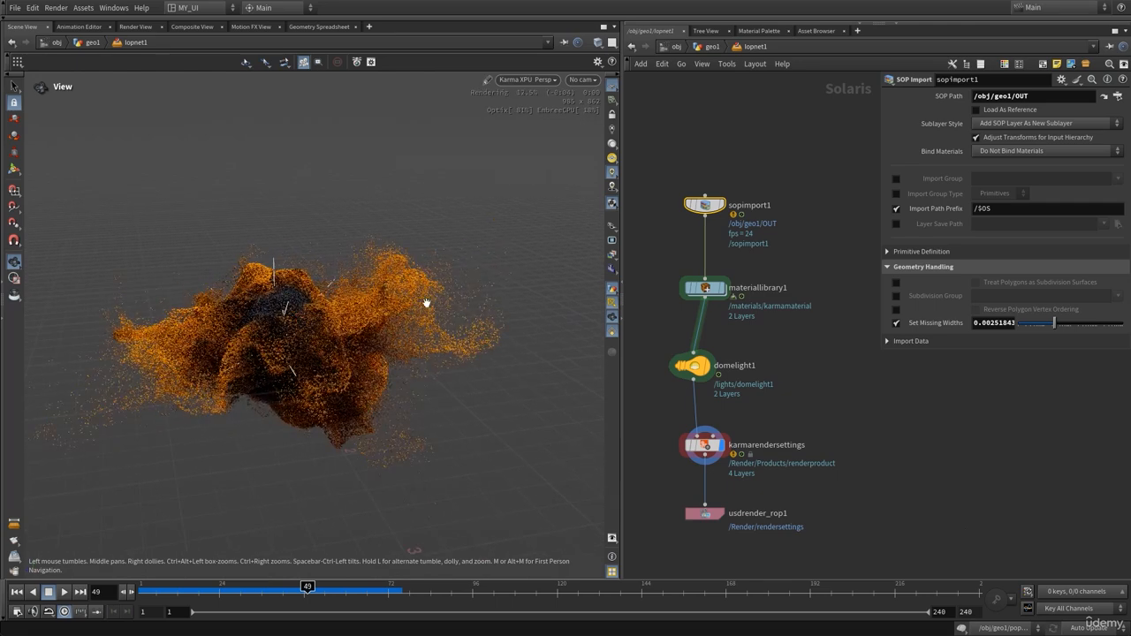
left_click_drag(220, 601, 337, 596)
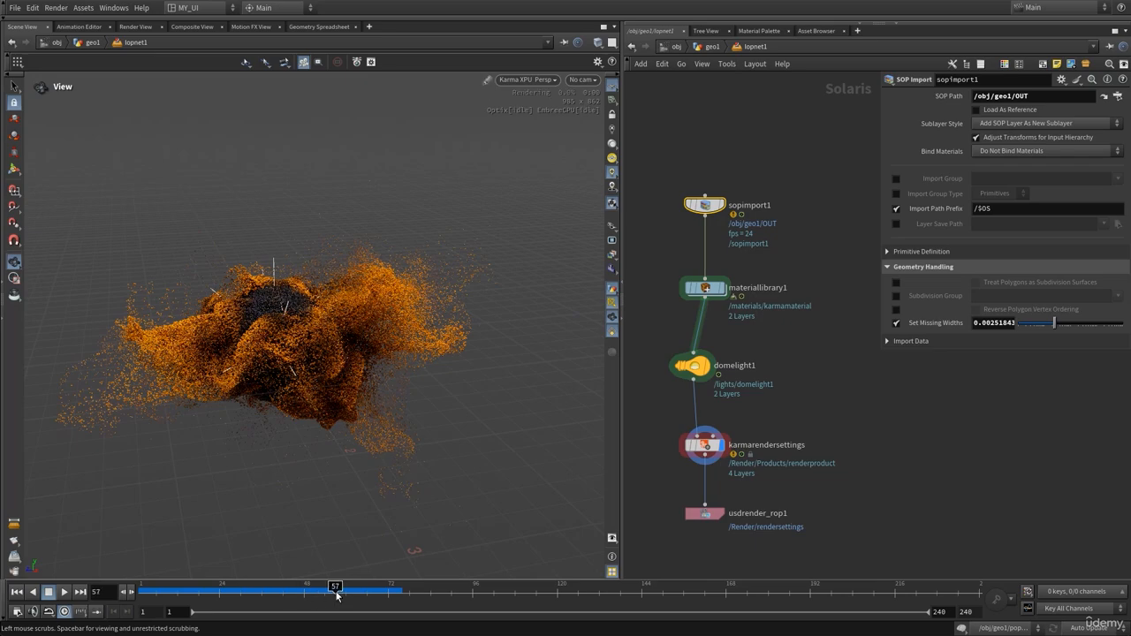
mouse_move(424, 331)
left_mouse_down()
mouse_move(387, 327)
mouse_move(474, 336)
mouse_move(435, 327)
left_mouse_up()
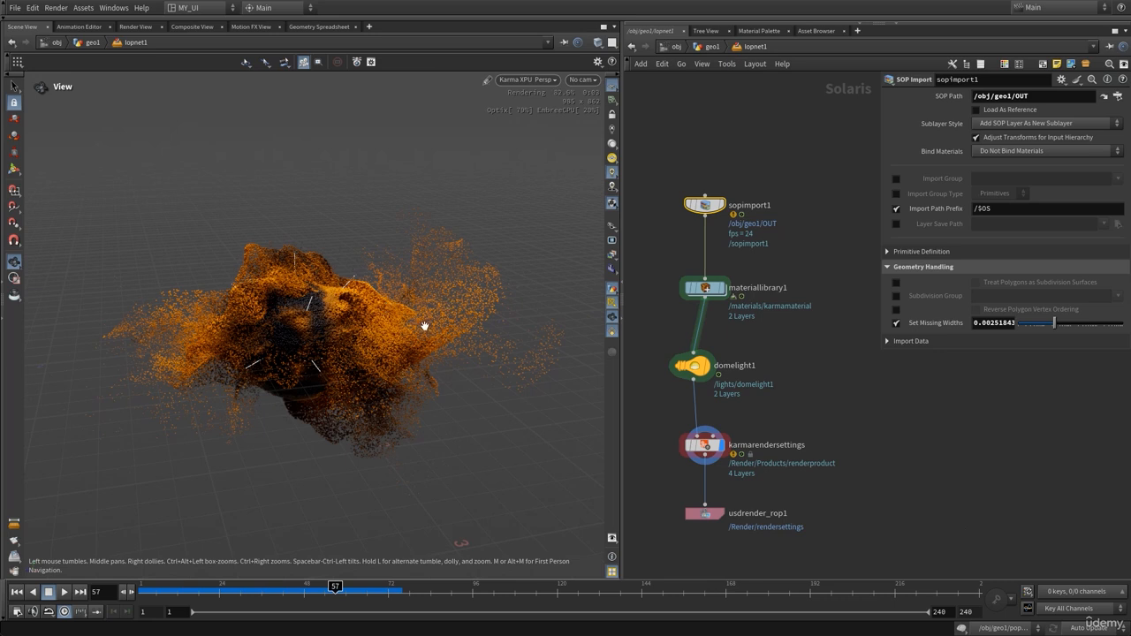
Switch the viewport back to OpenGL, return to geo1 and move the OUT node lower
middle_click_drag(791, 377, 790, 340)
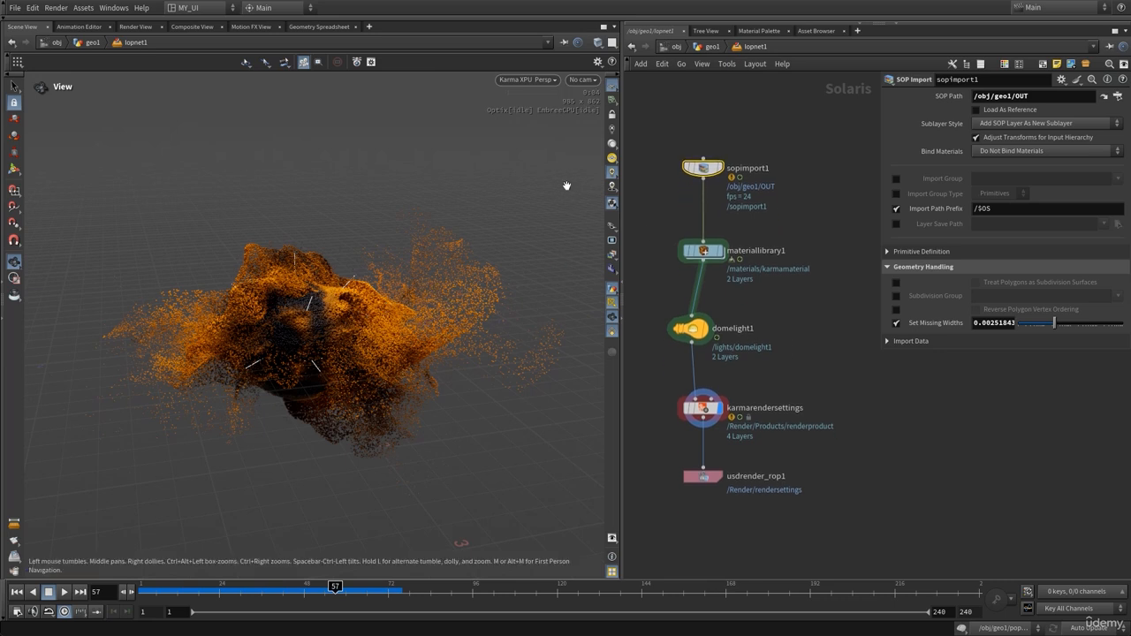
left_click(539, 80)
left_click(540, 125)
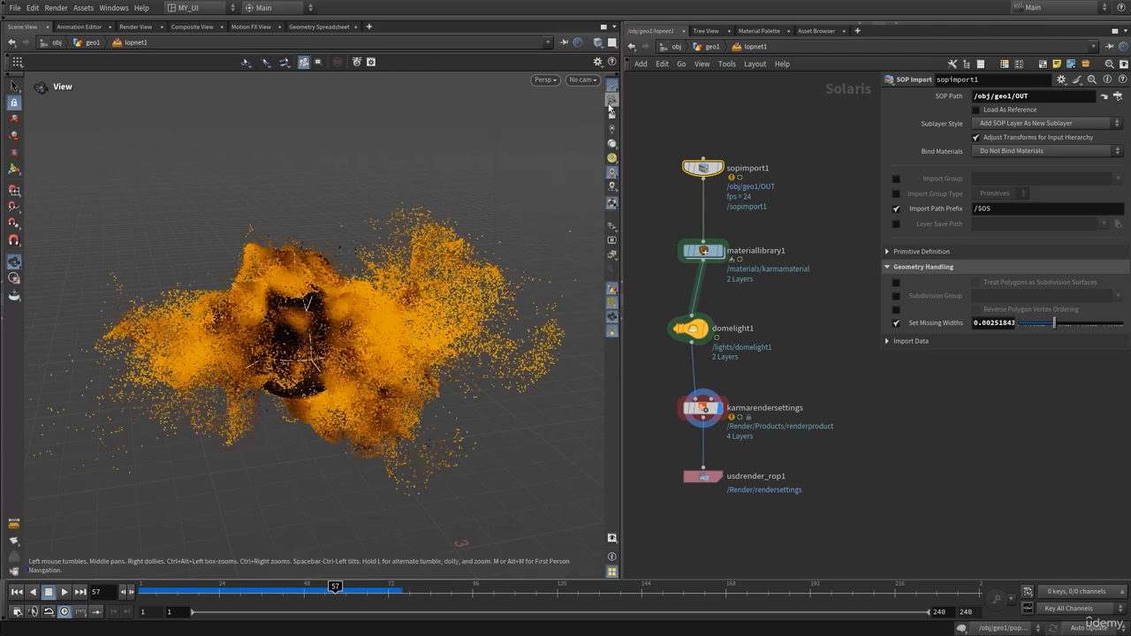
left_click(712, 46)
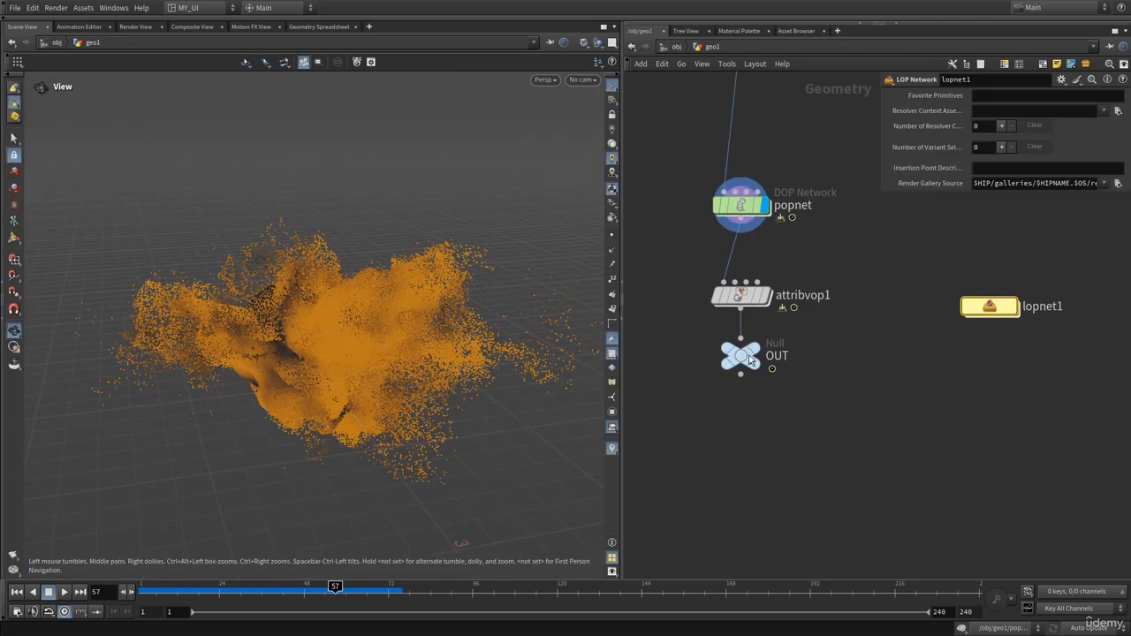
left_click_drag(745, 372, 739, 412)
left_click(742, 301)
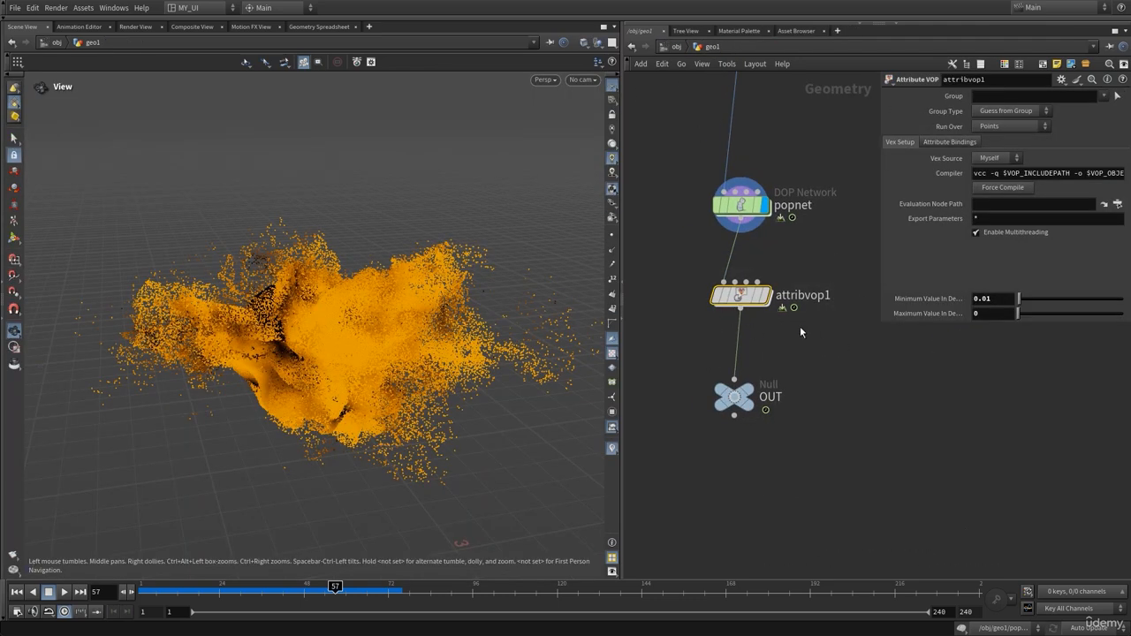
Create an Attribute Remap node, attribremap1, in the geo1 network
double_click(749, 300)
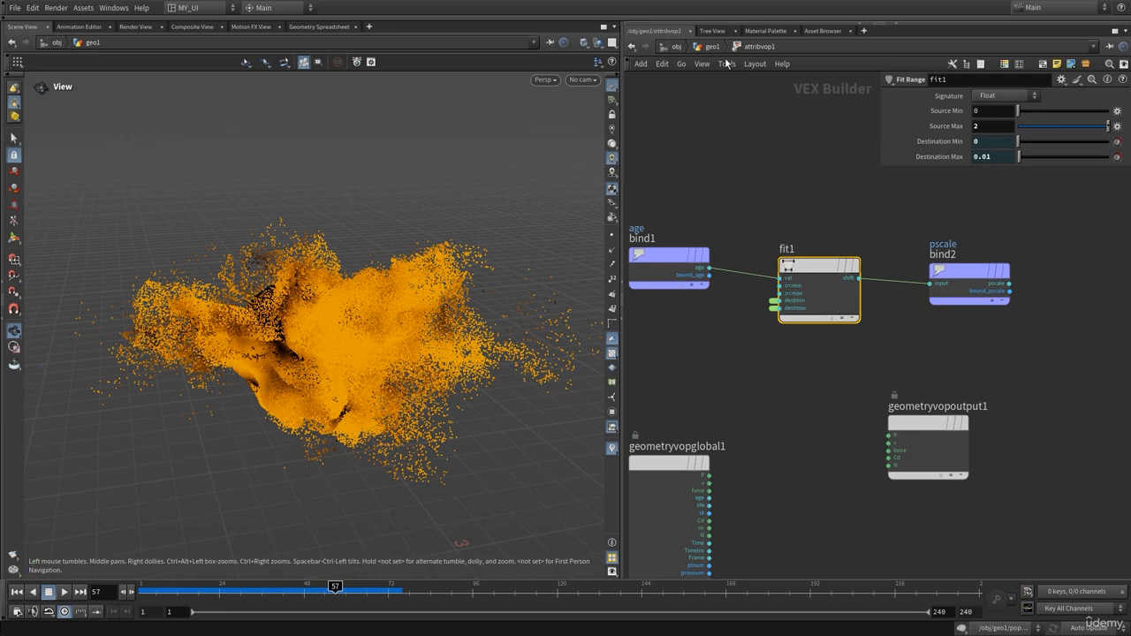
key("u")
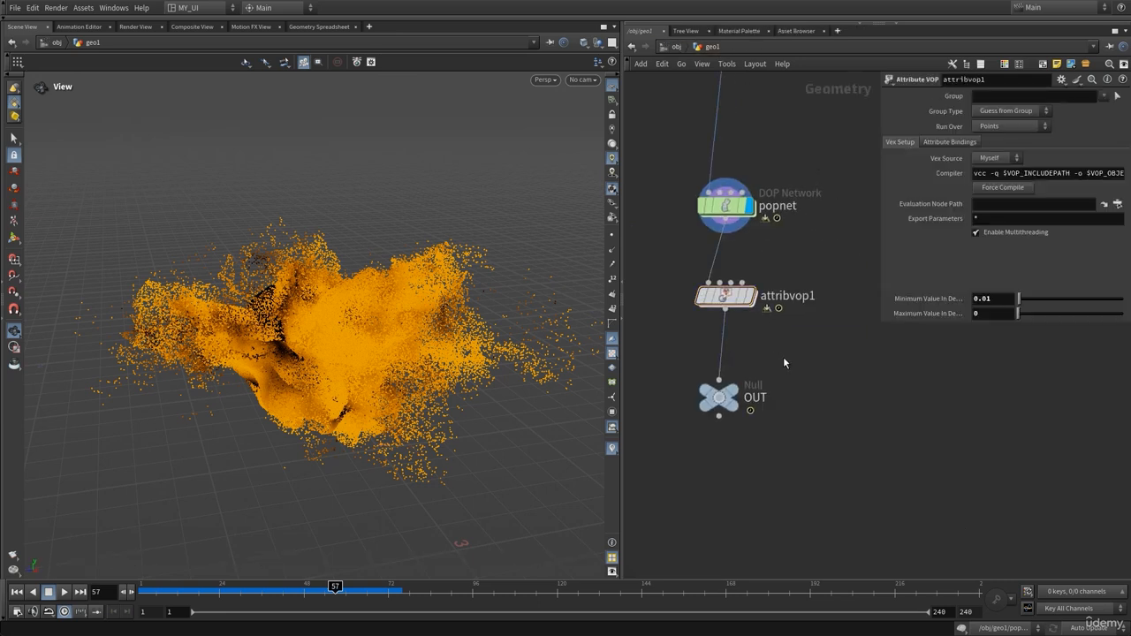
key("p")
key("Tab")
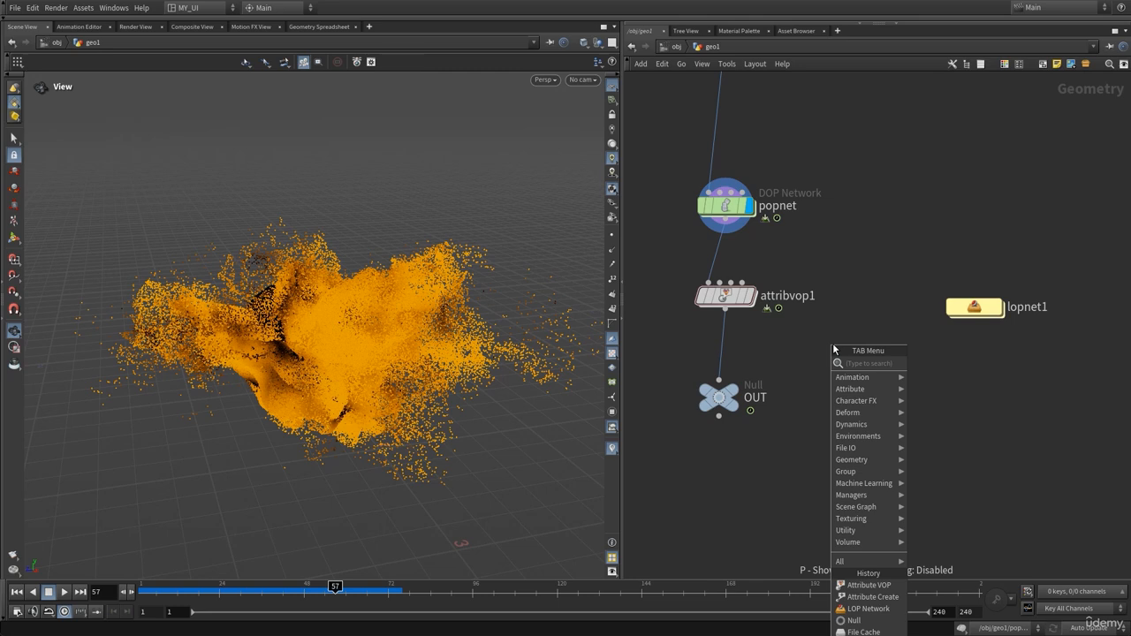
type("re")
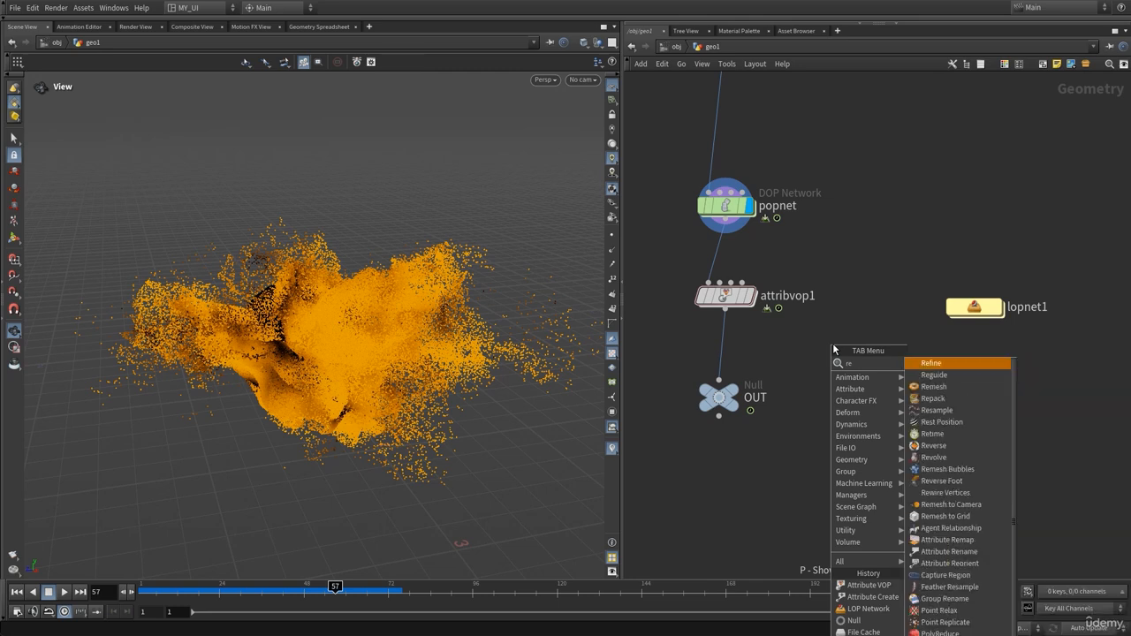
type("ma")
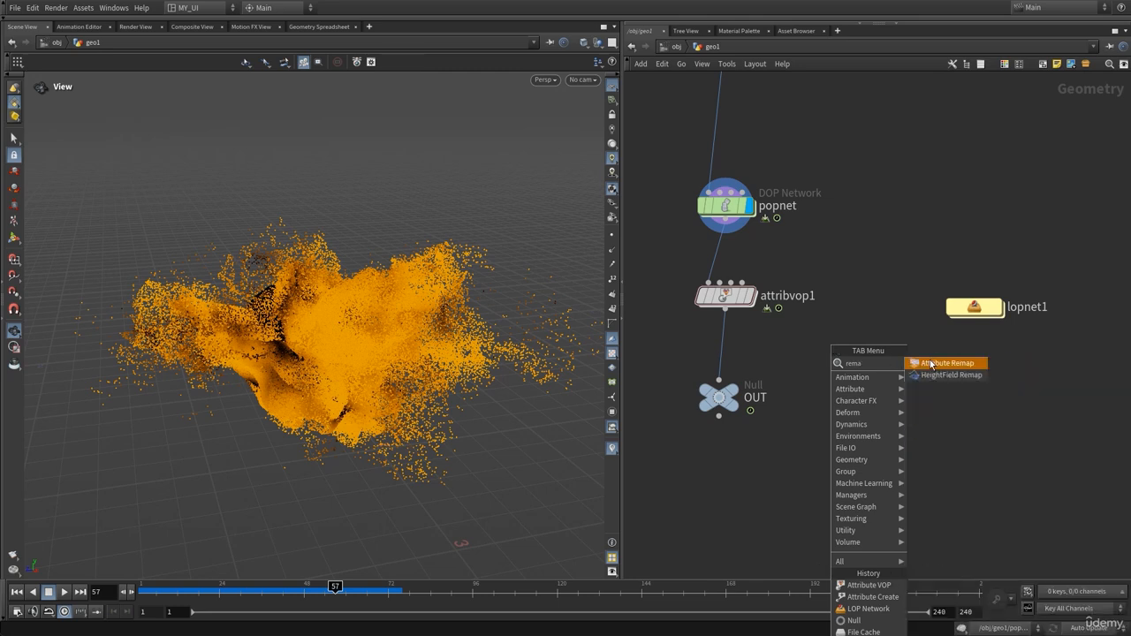
left_click(930, 364)
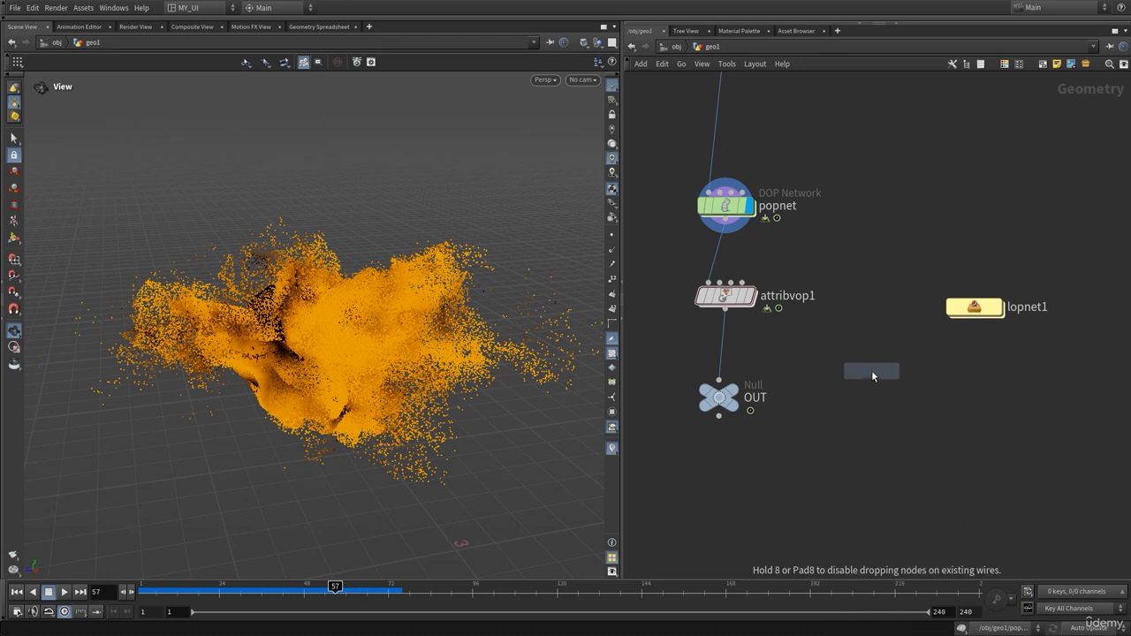
left_click(871, 371)
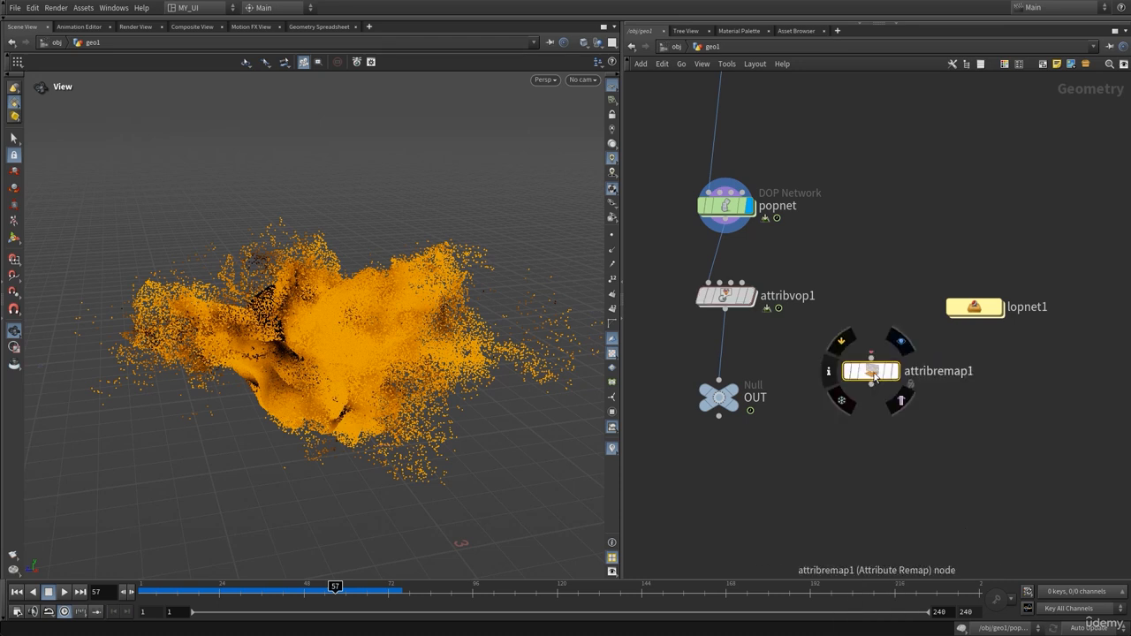
left_click_drag(873, 375, 825, 371)
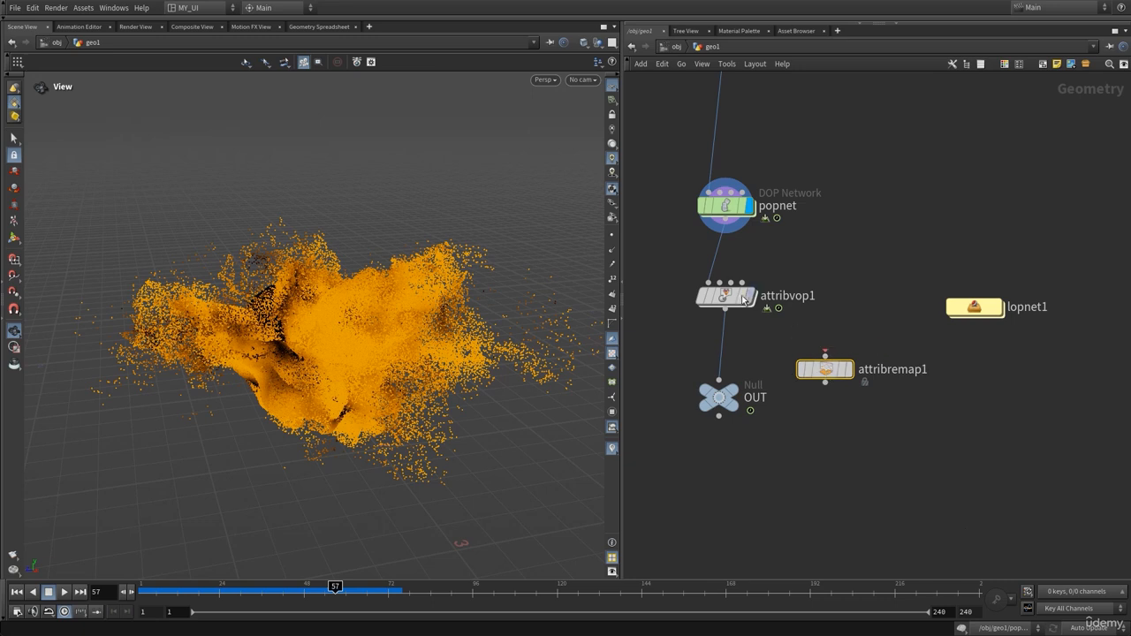
Move attribvop1 aside and wire popnet through attribremap1 into OUT
double_click(725, 295)
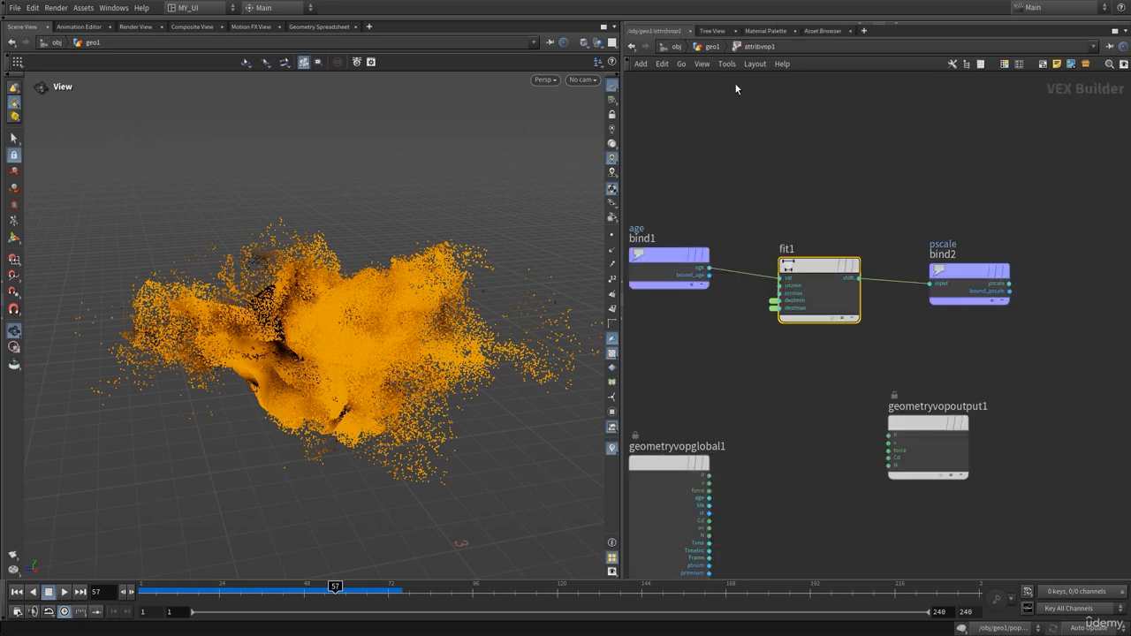
left_click(720, 49)
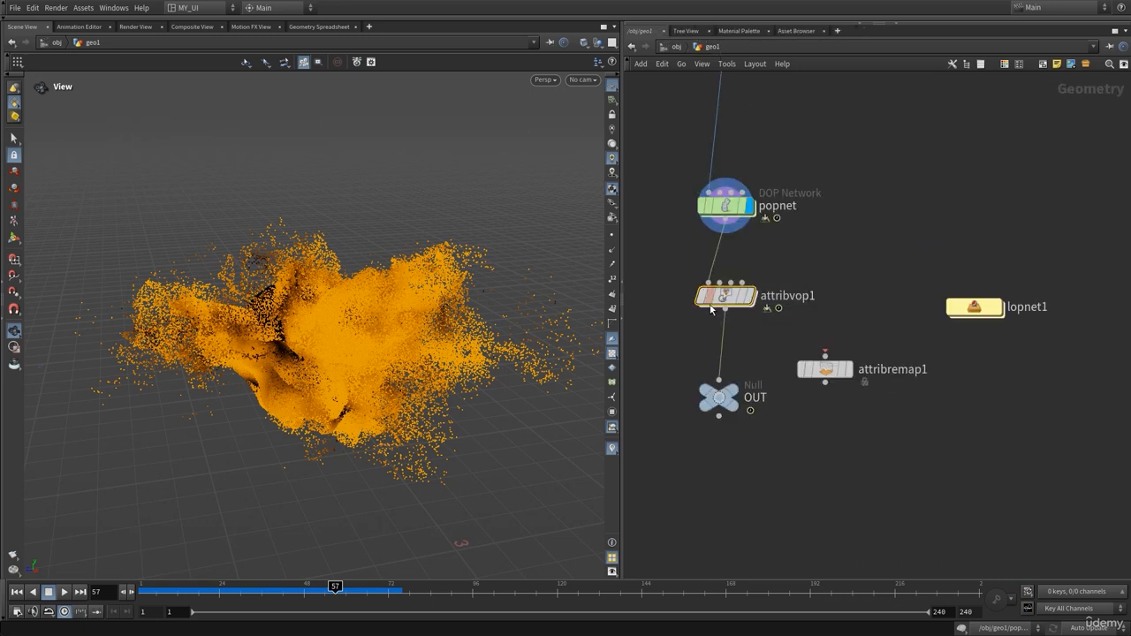
mouse_move(756, 324)
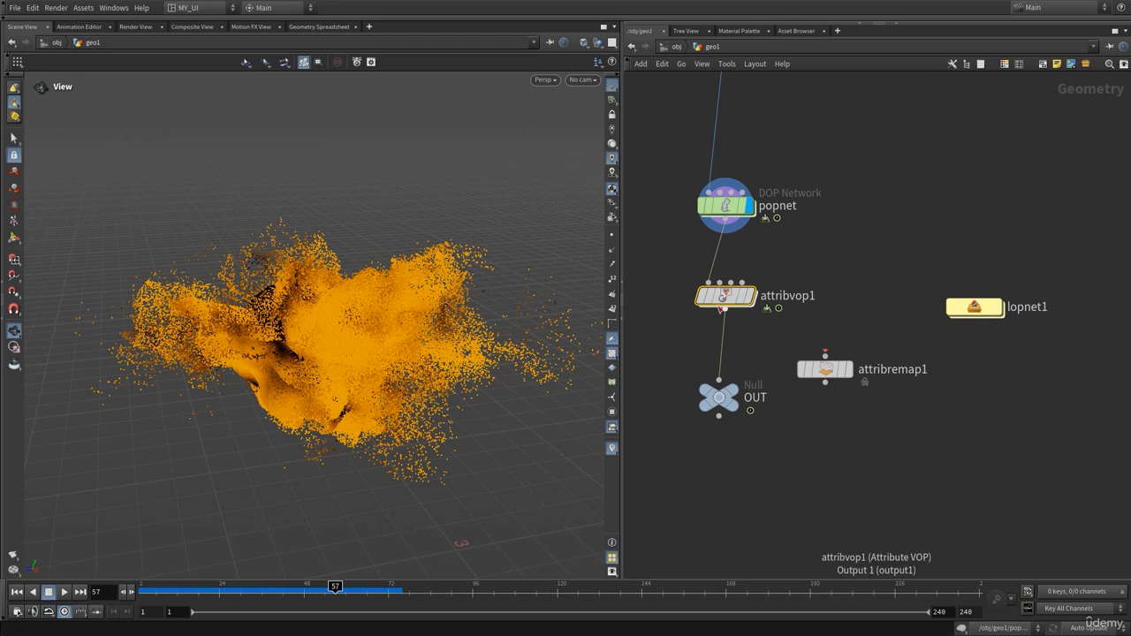
left_click_drag(720, 301, 820, 281)
left_click_drag(806, 370, 670, 330)
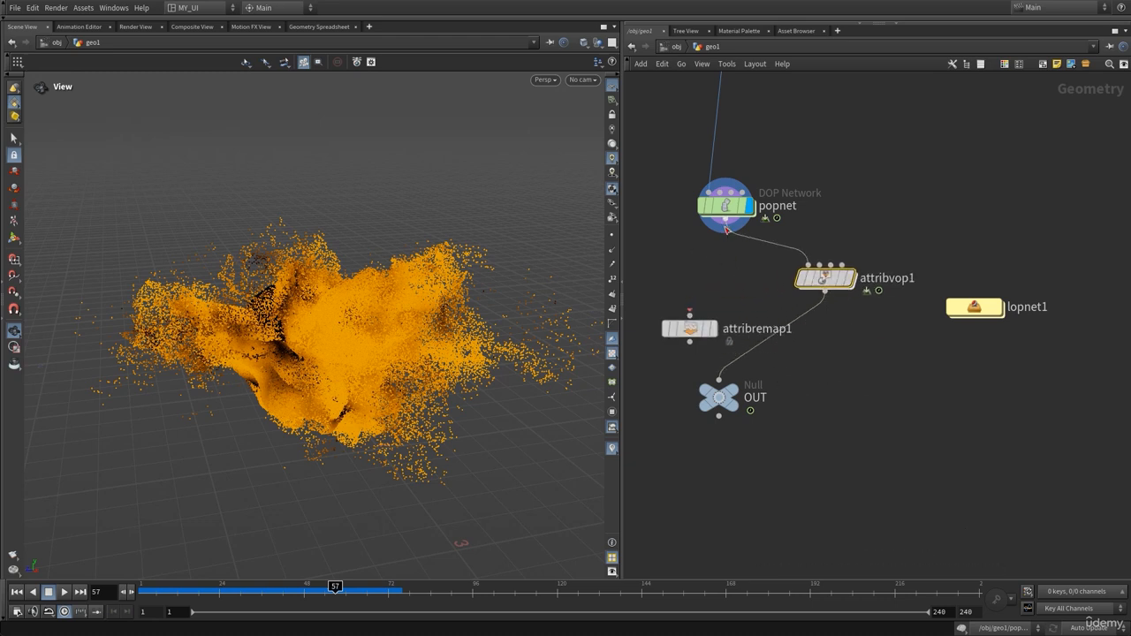
left_click(725, 220)
left_click(688, 314)
left_click(689, 343)
left_click(705, 394)
Tidy the layout, shifting lopnet1 and attribvop1 to the right of the chain
left_click_drag(972, 308, 1012, 304)
left_click_drag(807, 278, 872, 272)
key("h")
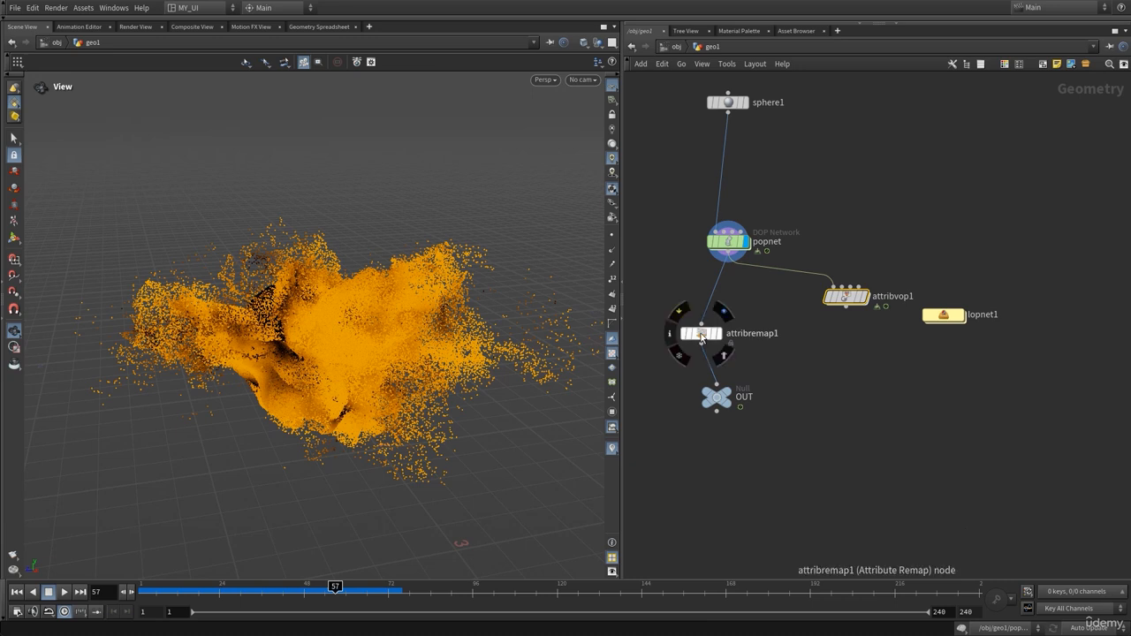
left_click_drag(702, 333, 717, 331)
key("p")
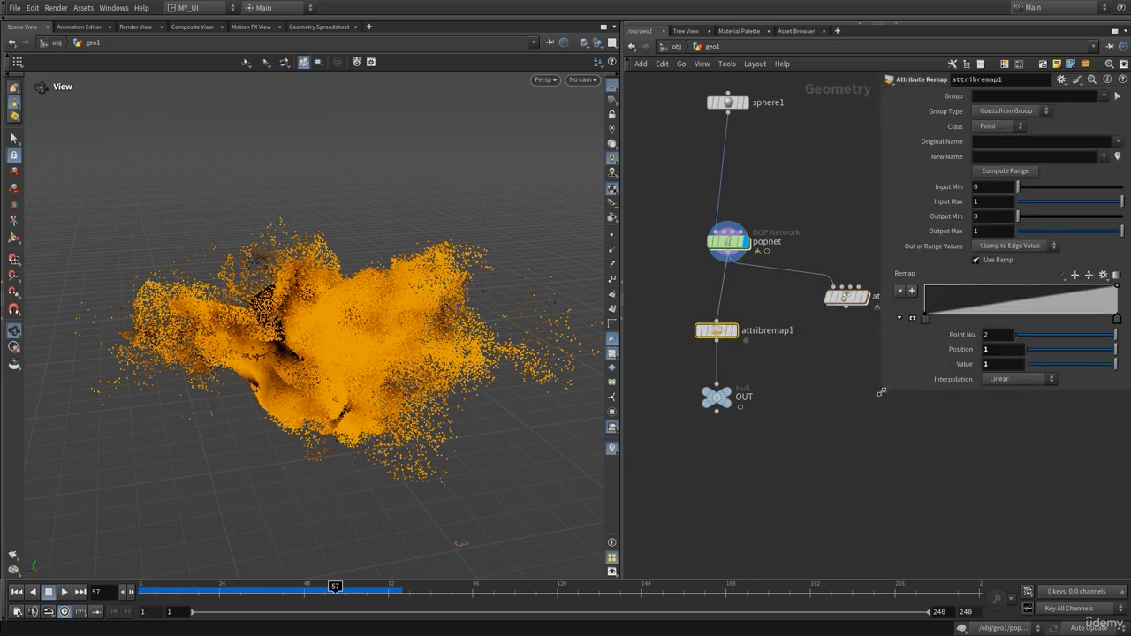
Set attribremap1 to read the age attribute and write pscale
left_click_drag(881, 391, 843, 388)
middle_click_drag(802, 372, 737, 393)
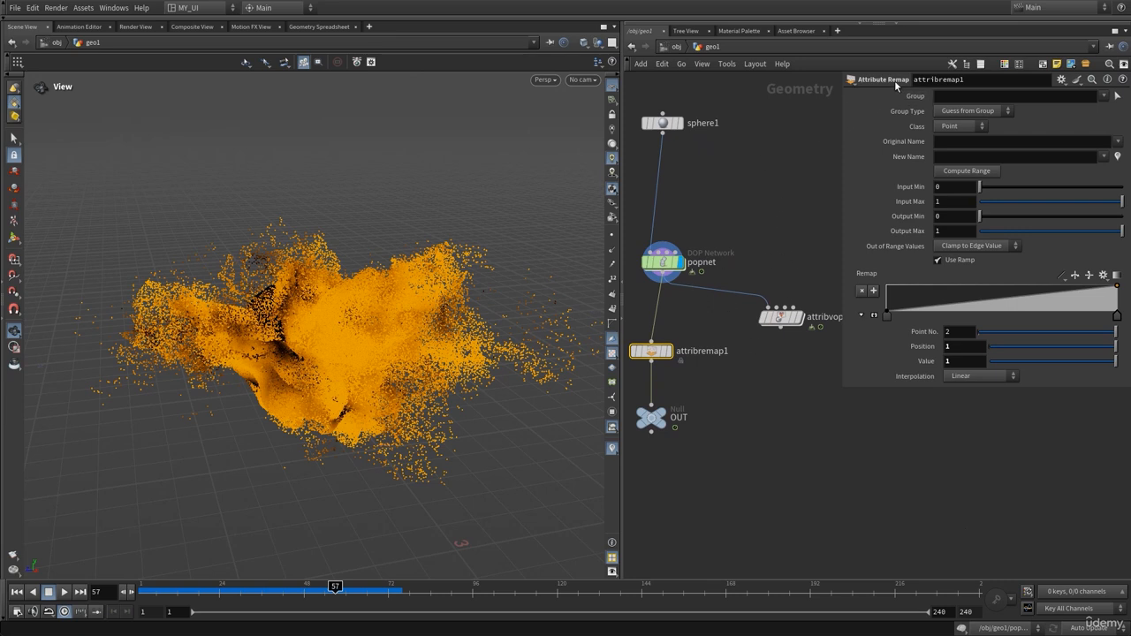
left_click(963, 141)
type("age")
key("Return")
left_click(975, 155)
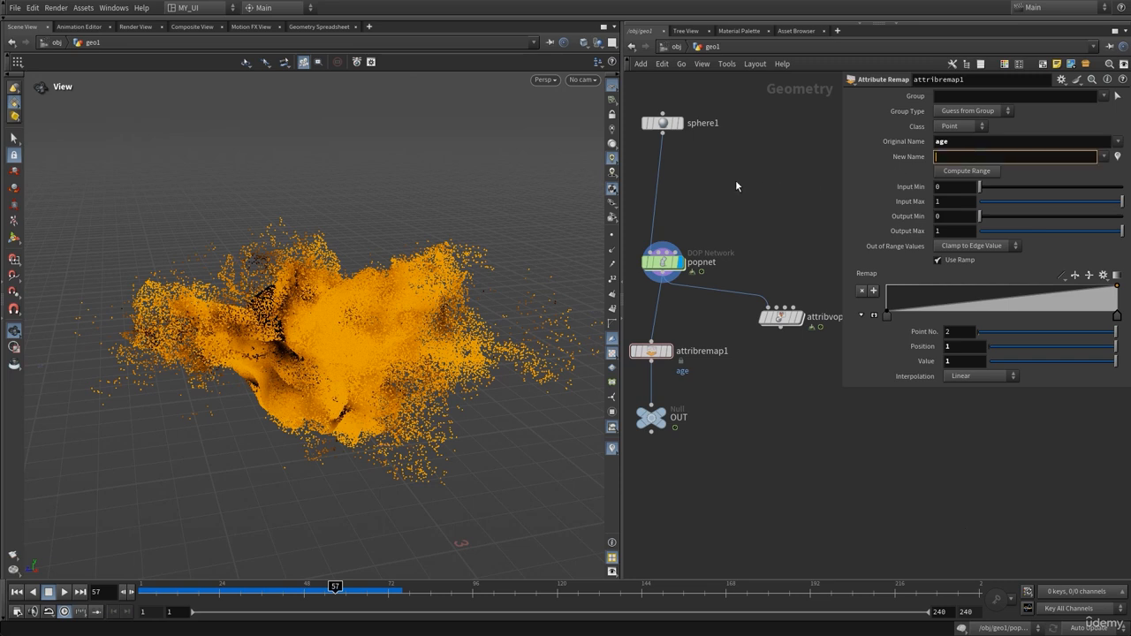
type("pscale")
key("Return")
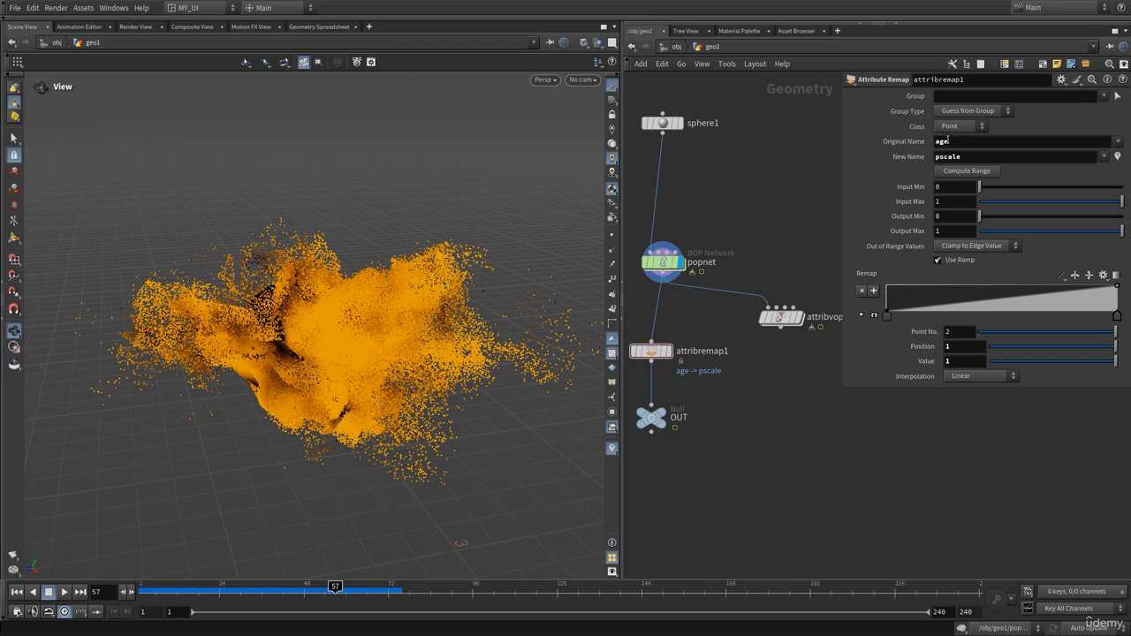
Map an input range of 0–2 onto an output range of 0.01–0
left_click(954, 189)
key("Return")
left_click(951, 188)
left_click(939, 203)
type("2")
key("Return")
left_click(957, 220)
type(".01")
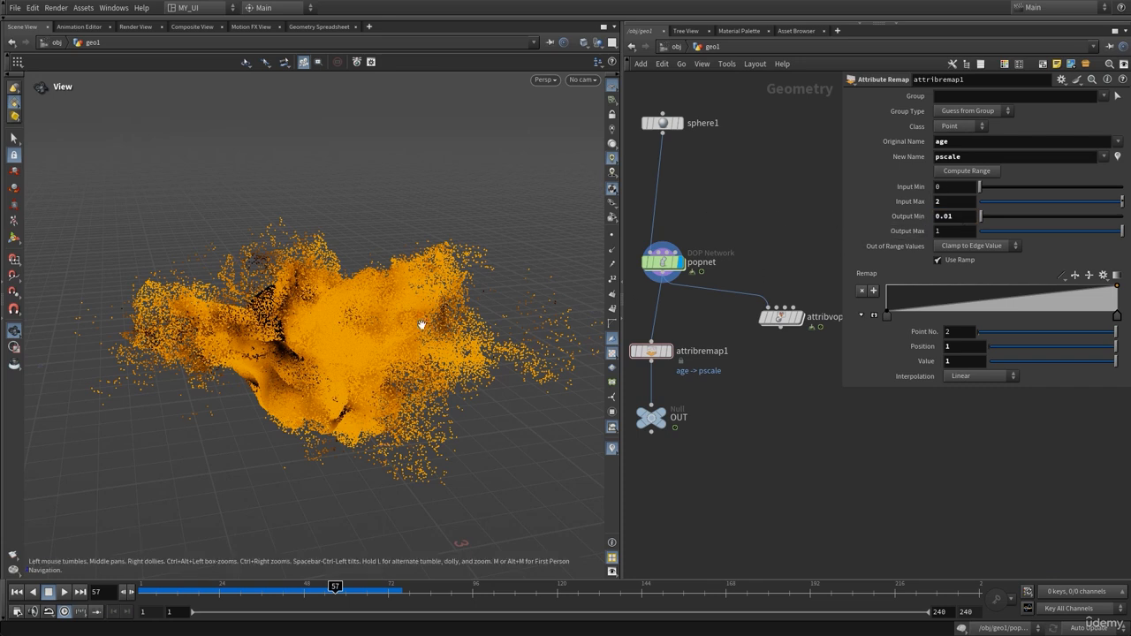
left_click(950, 233)
type("0")
key("Return")
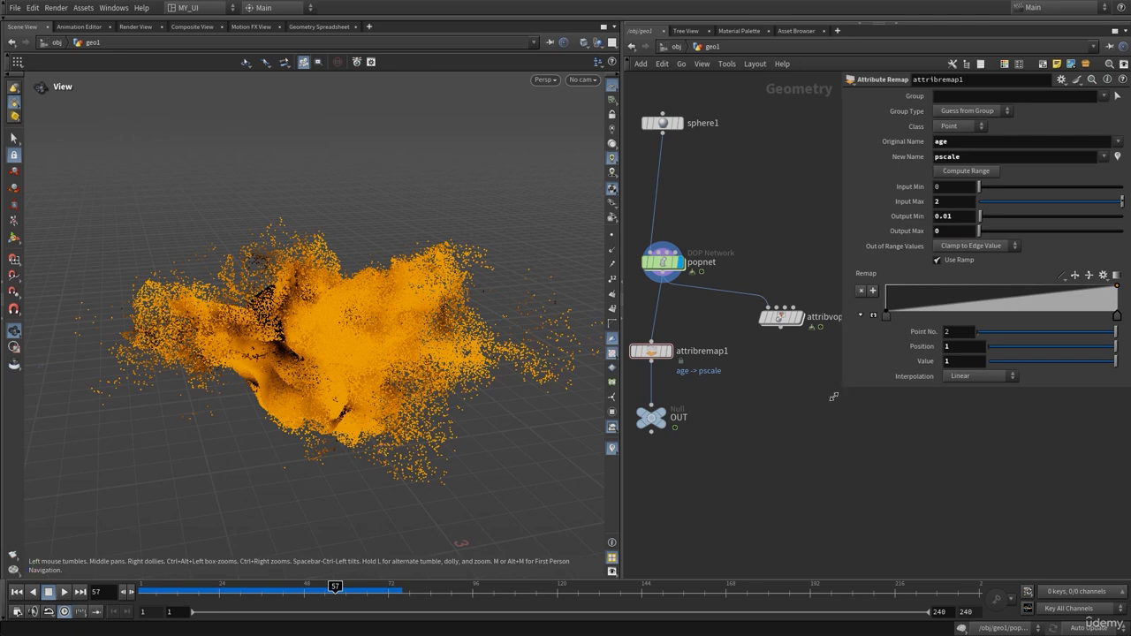
Add and move several points on the Remap ramp to shape the curve
left_click_drag(841, 389, 792, 408)
left_click(1024, 299)
mouse_move(1017, 301)
left_mouse_down()
mouse_move(990, 292)
mouse_move(1038, 300)
left_mouse_up()
left_click_drag(918, 303, 845, 319)
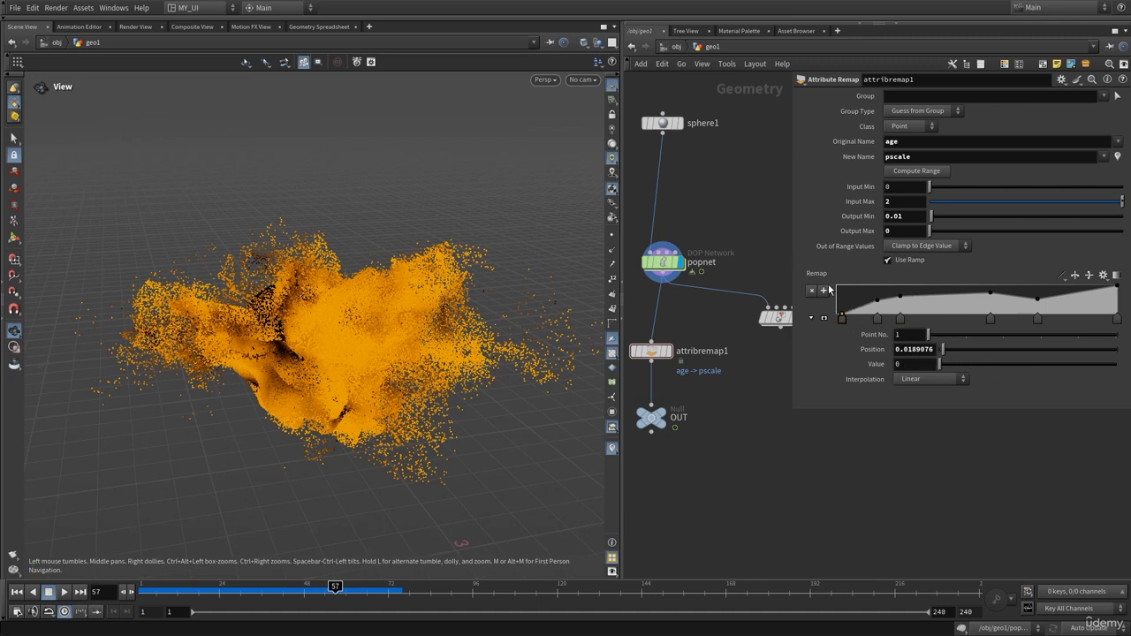
Preview the particle sizes with a Karma XPU viewport render inside lopnet1
key("p")
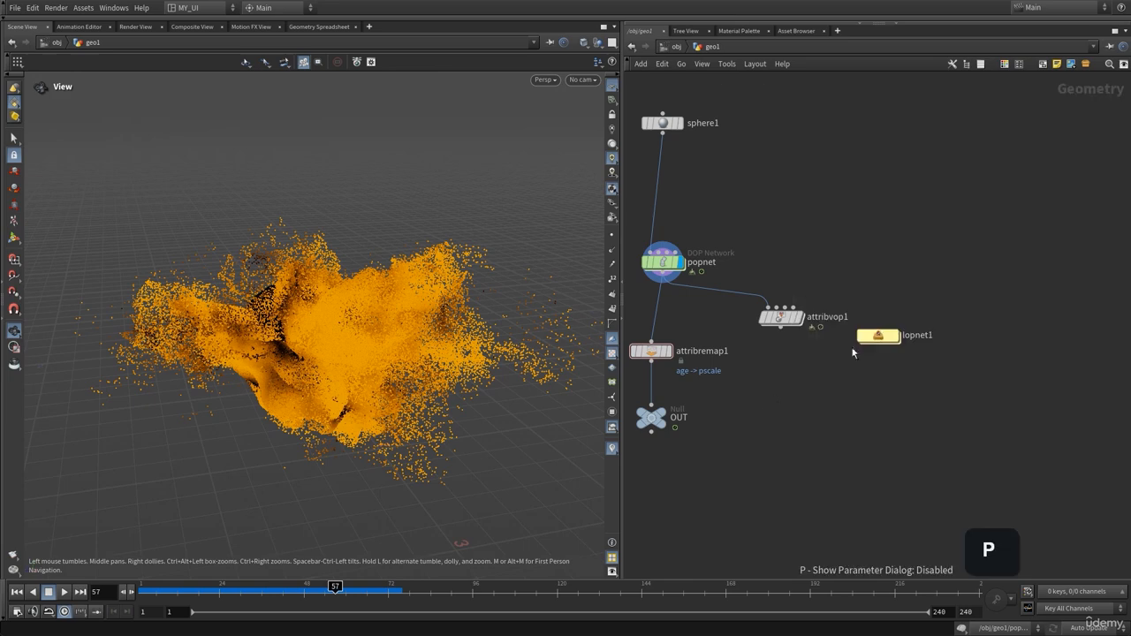
double_click(878, 336)
left_click(545, 79)
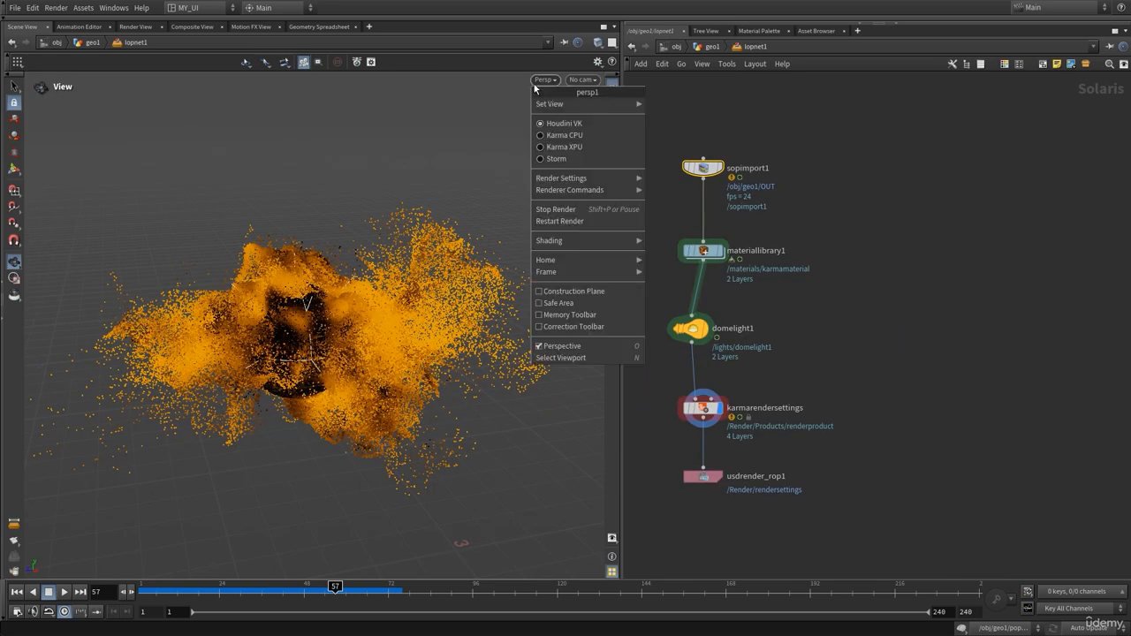
left_click(566, 152)
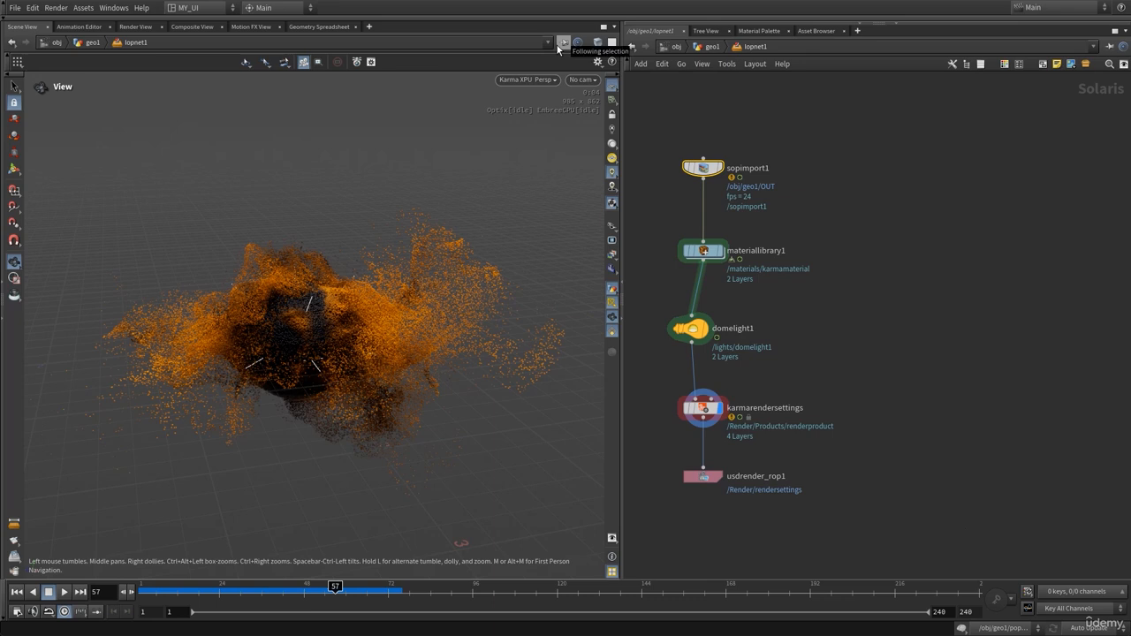
Back in geo1, add and move points on attribremap1's remap ramp, raising the fifth to 0.54
left_click(711, 47)
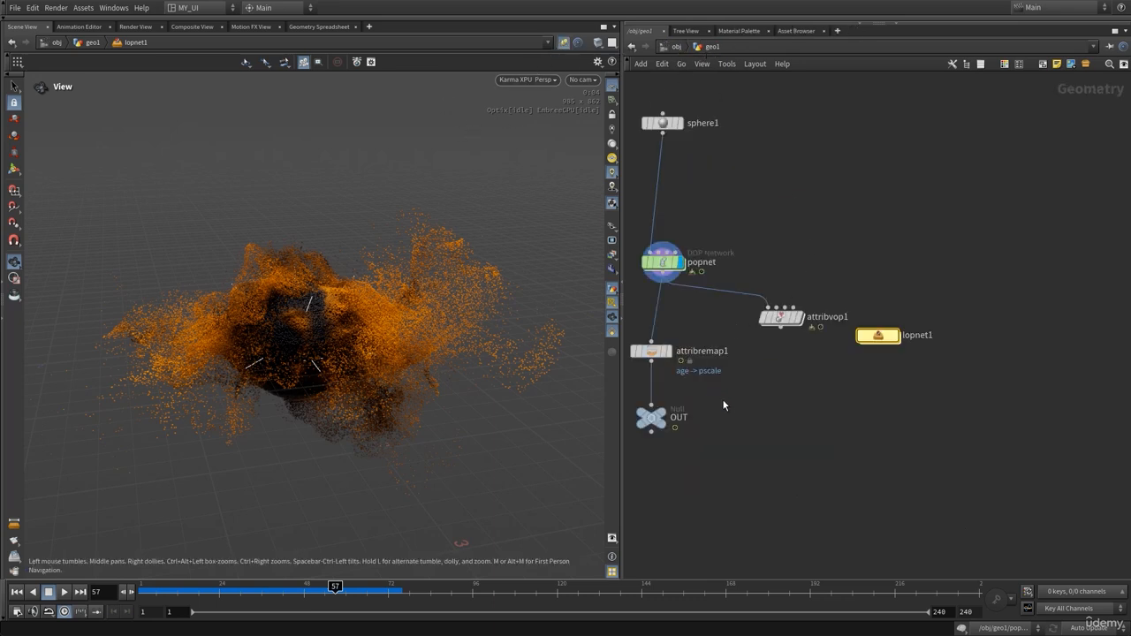
middle_click_drag(722, 400, 801, 378)
left_click(743, 332)
key("p")
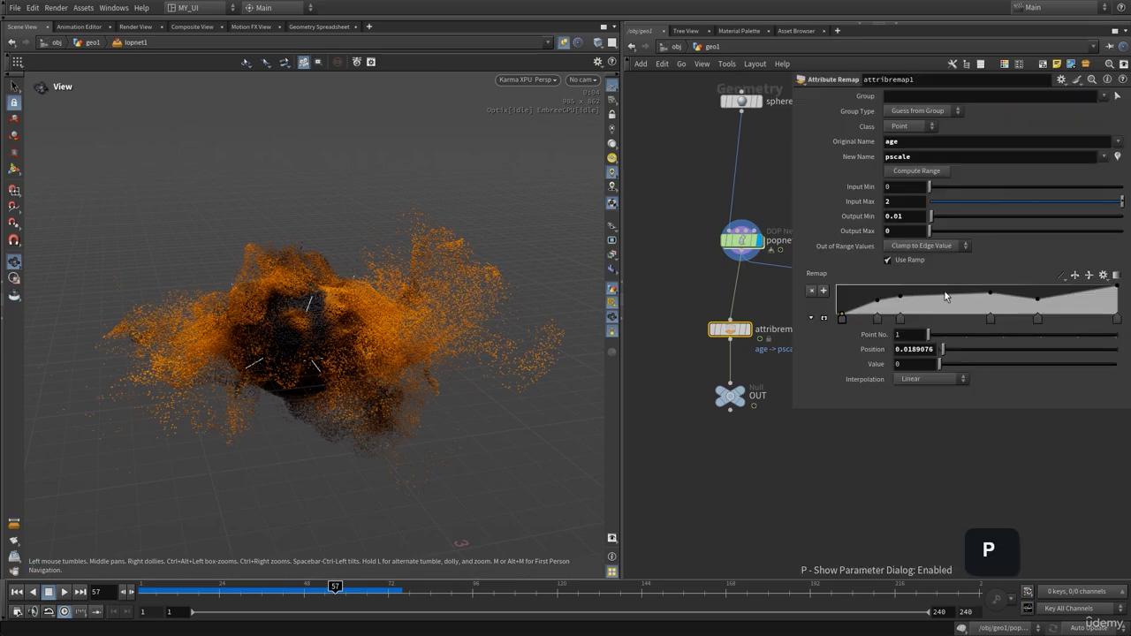
left_click(977, 318)
left_click_drag(978, 293, 966, 302)
left_click(859, 301)
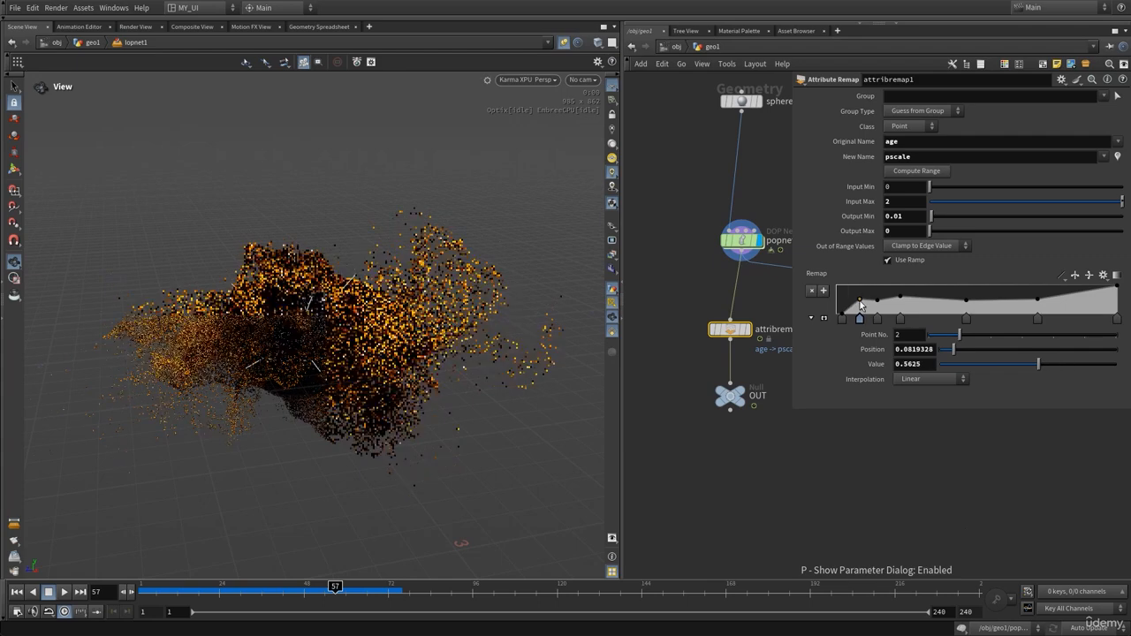
left_click(942, 300)
left_click_drag(942, 300, 927, 298)
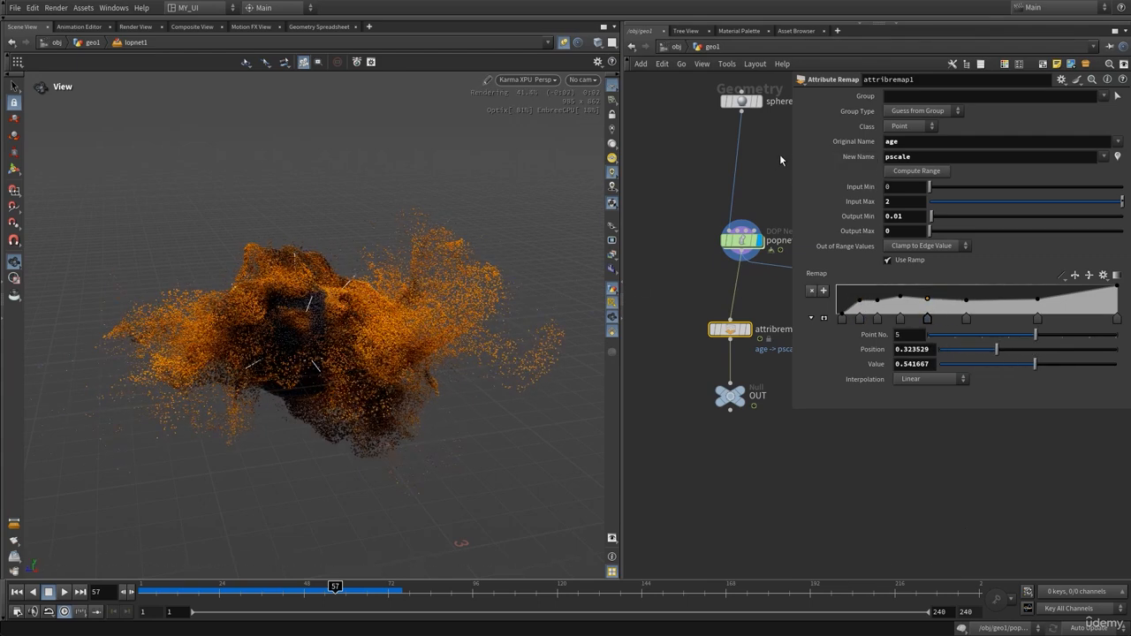
Close the floating parameter window and return the viewport to Houdini VK
middle_click_drag(698, 209, 677, 226)
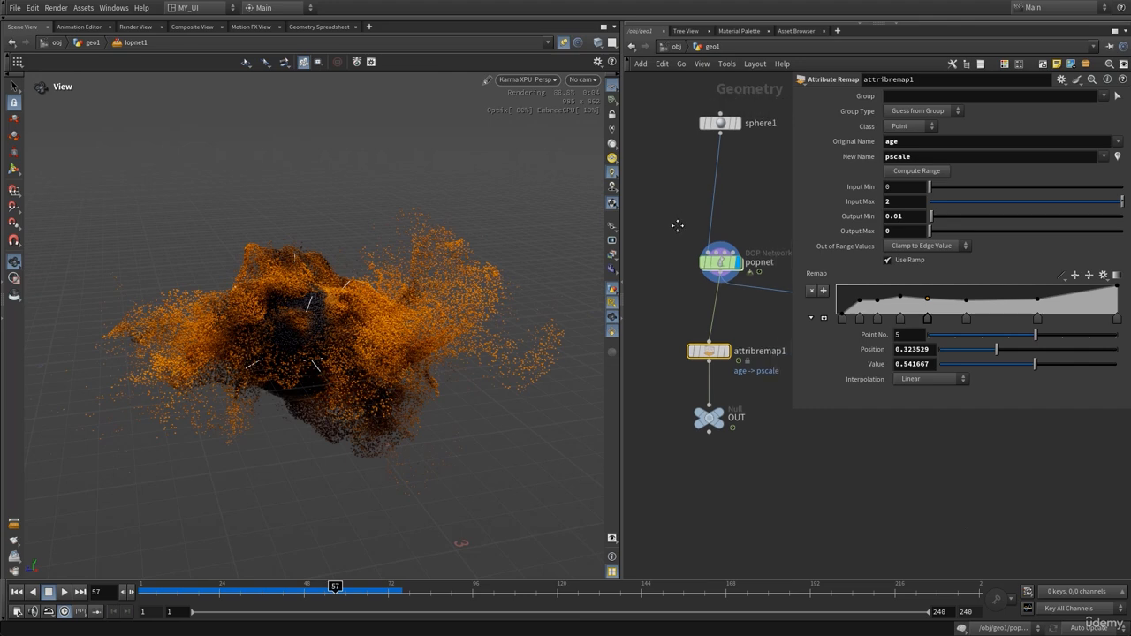
key("p")
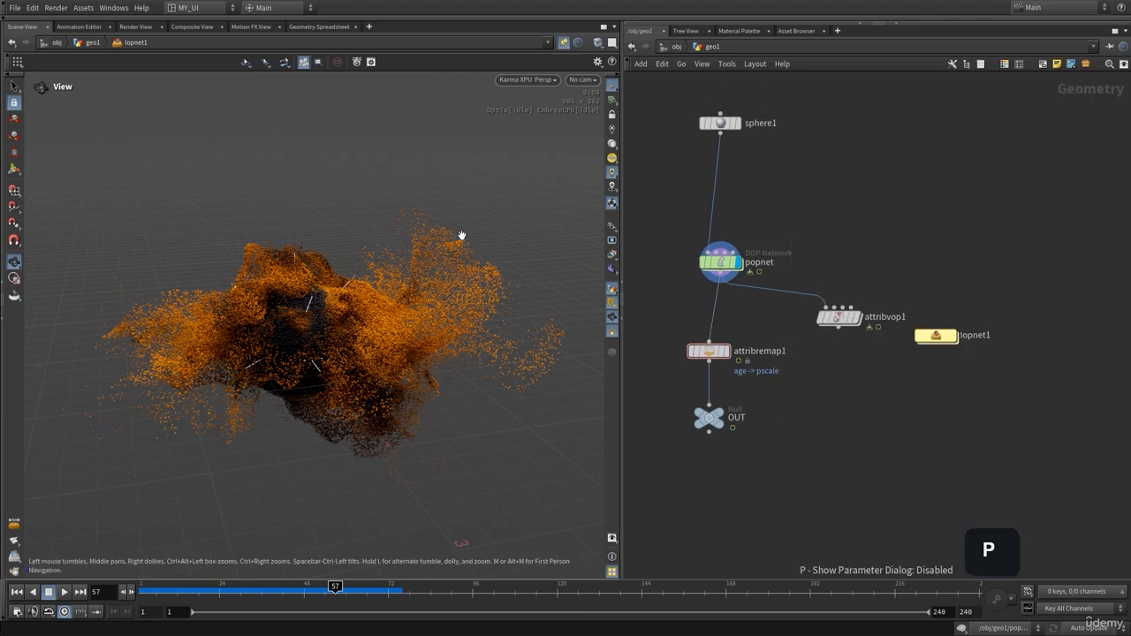
left_click(526, 80)
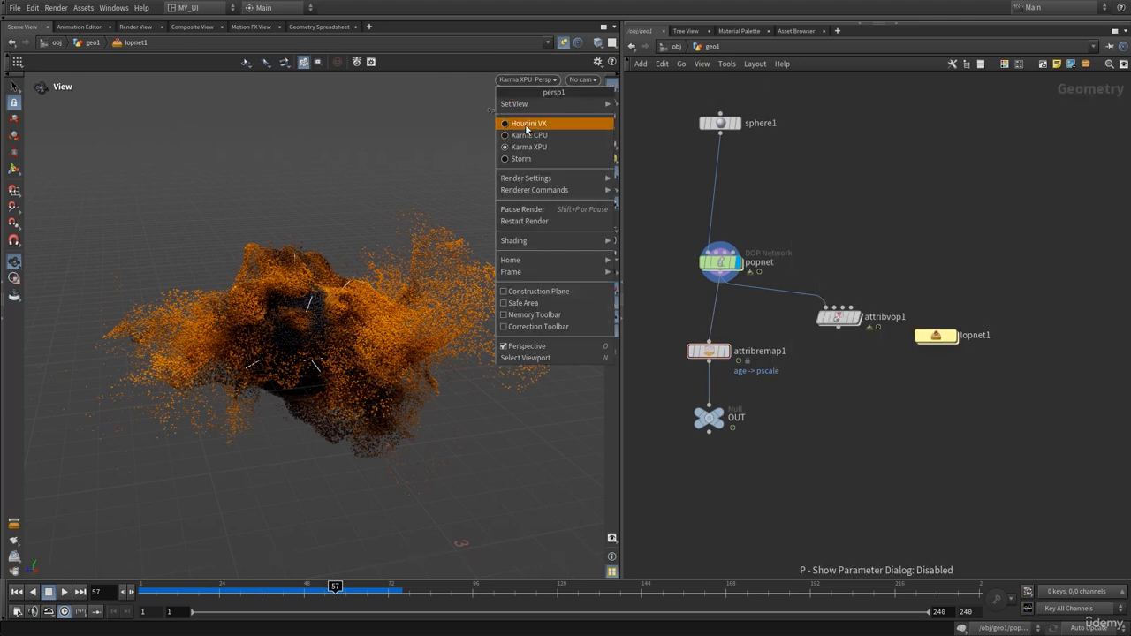
left_click(525, 126)
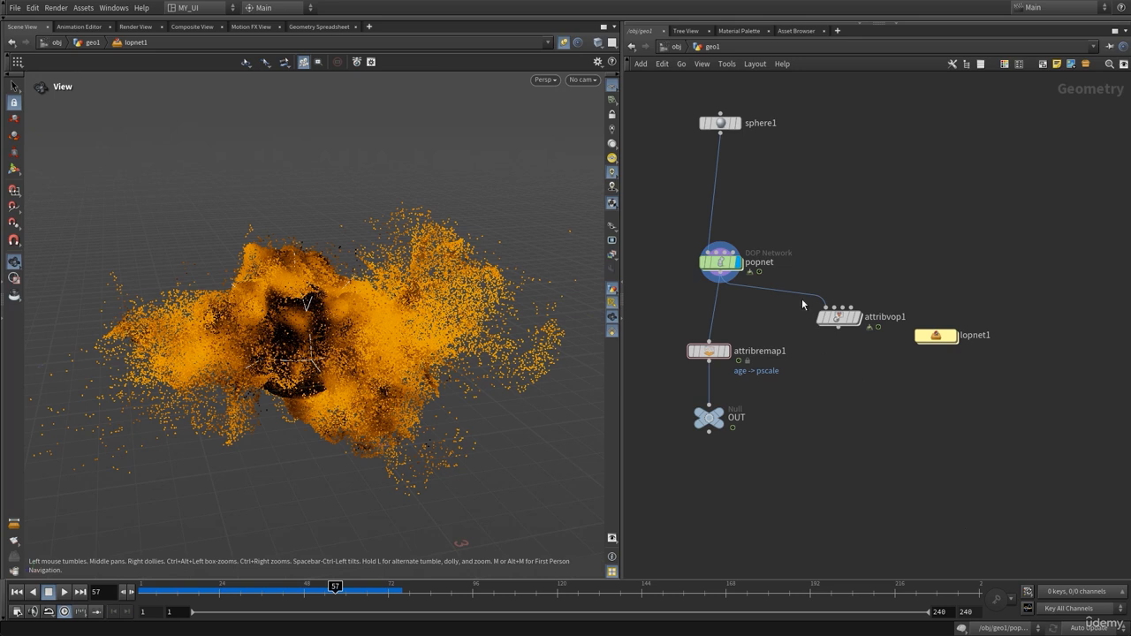
Inside popnet, open popcolor1's ramp and shift the orange and black colour keys right
double_click(721, 263)
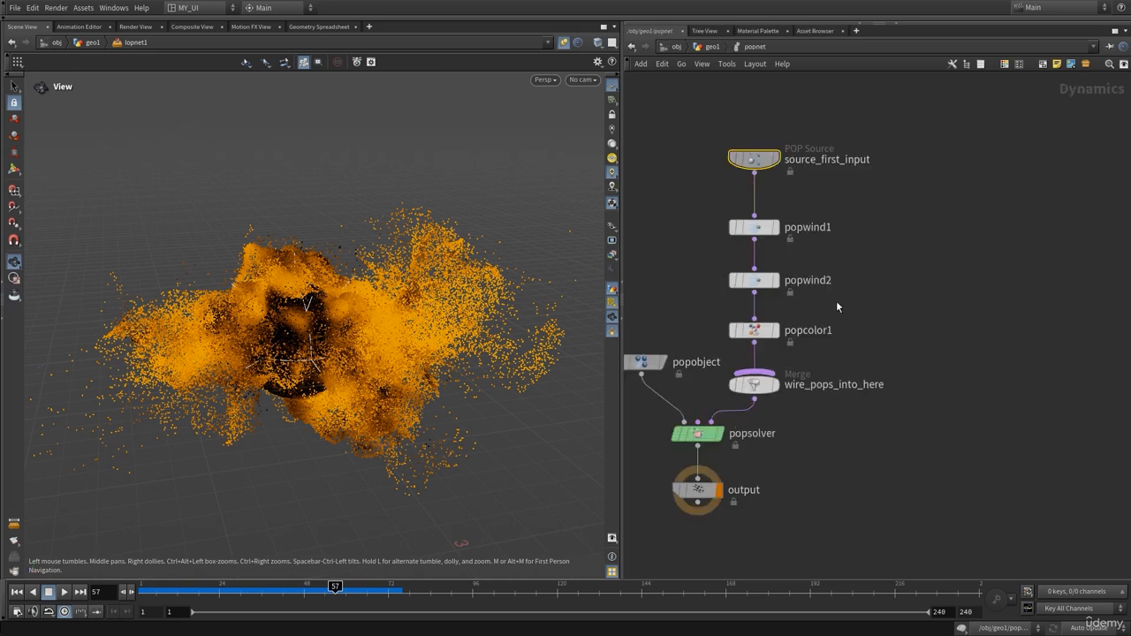
left_click(754, 331)
key("p")
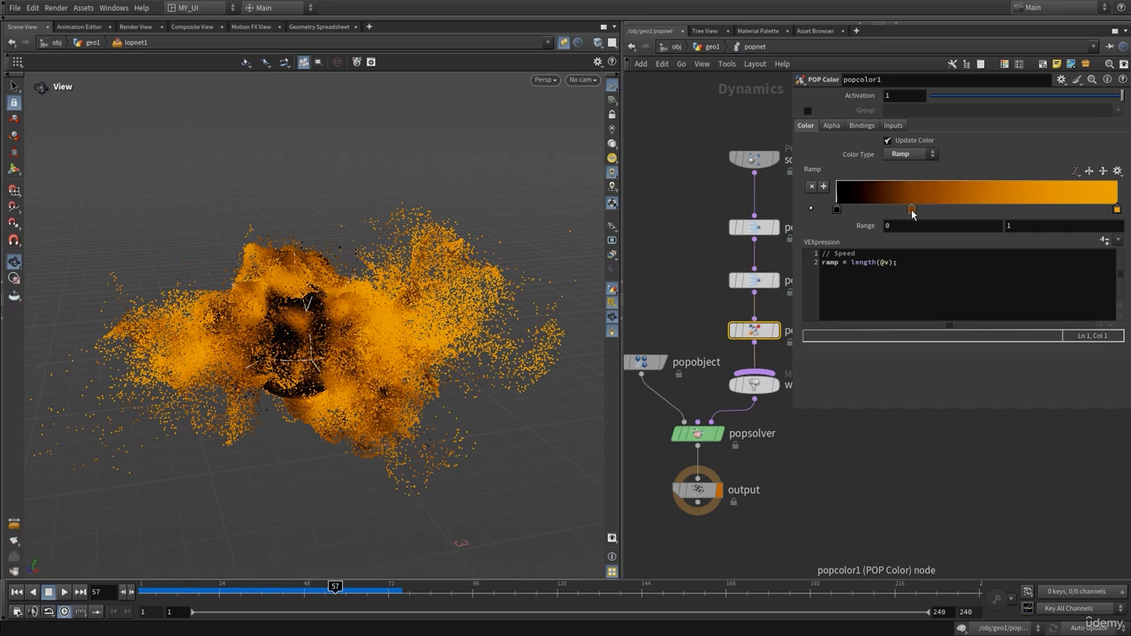
double_click(911, 211)
left_click(672, 139)
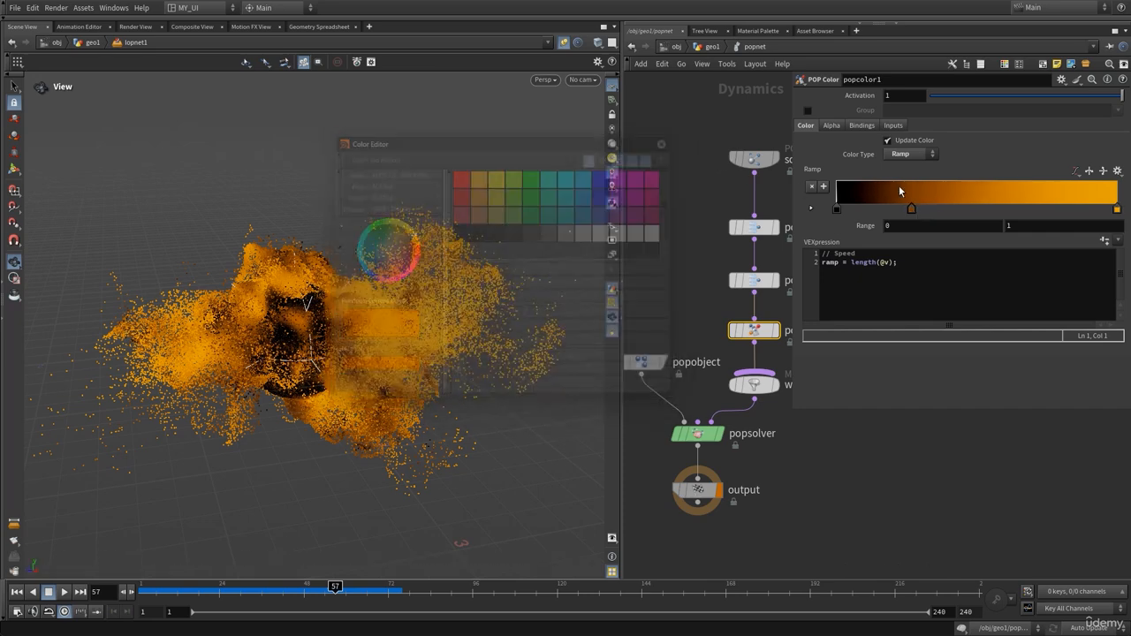
left_click_drag(911, 209, 971, 209)
left_click_drag(837, 211, 872, 214)
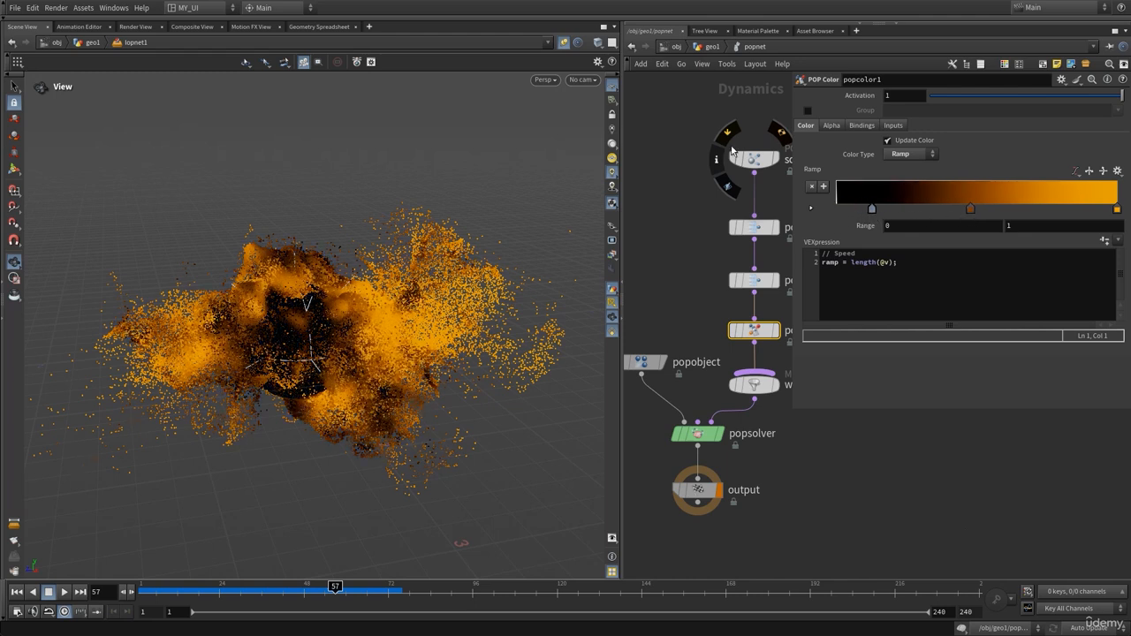
Render the viewport with Karma XPU and nudge the black ramp key slightly back left
left_click(551, 82)
left_click(553, 149)
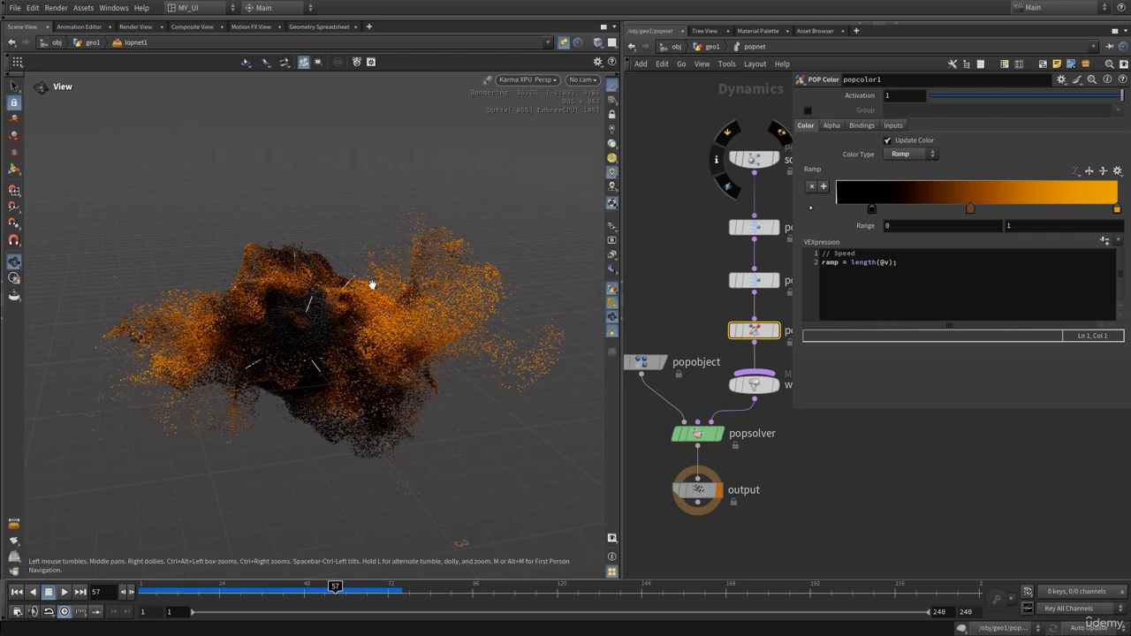
left_click_drag(872, 214, 856, 212)
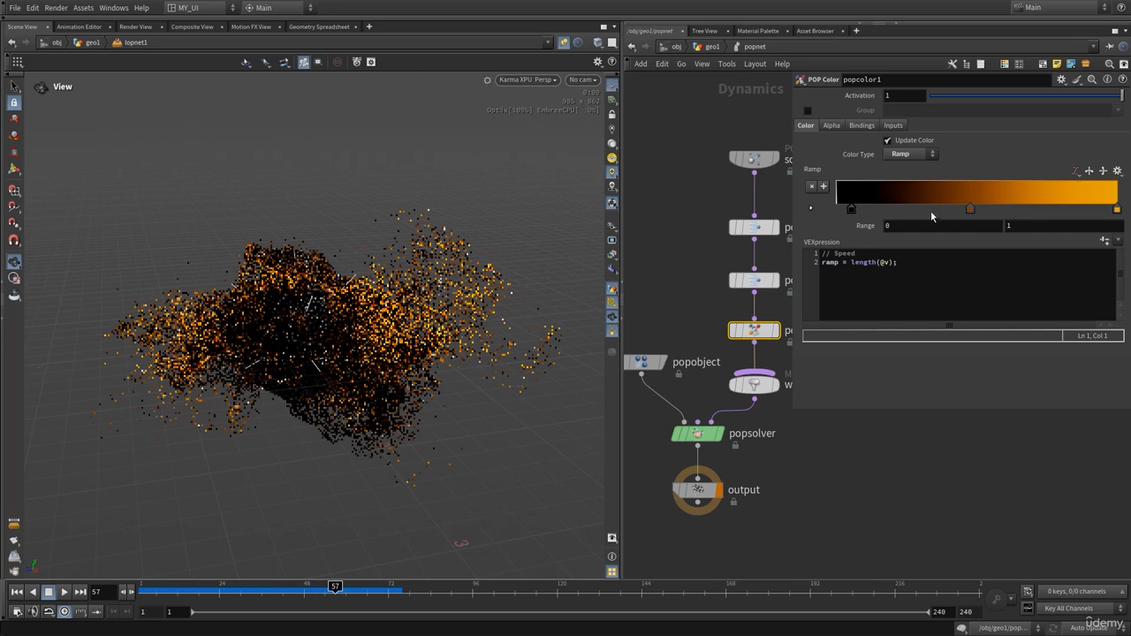
Apply the Infra-Red rainbow preset to the colour ramp and return to the geo1 network
left_click(1116, 170)
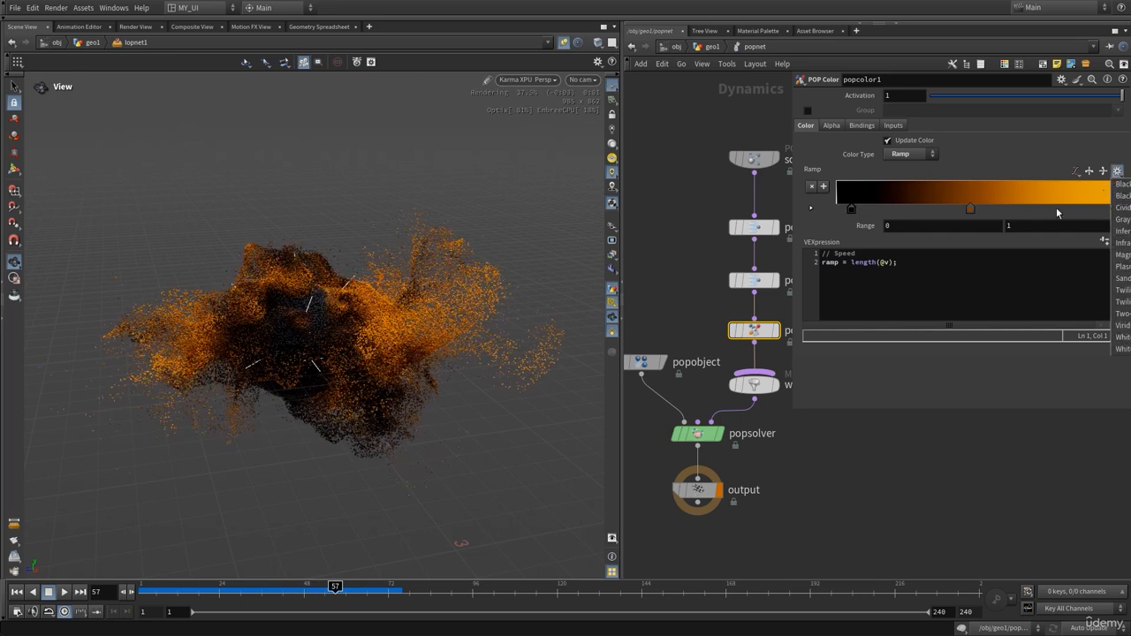
left_click(1118, 244)
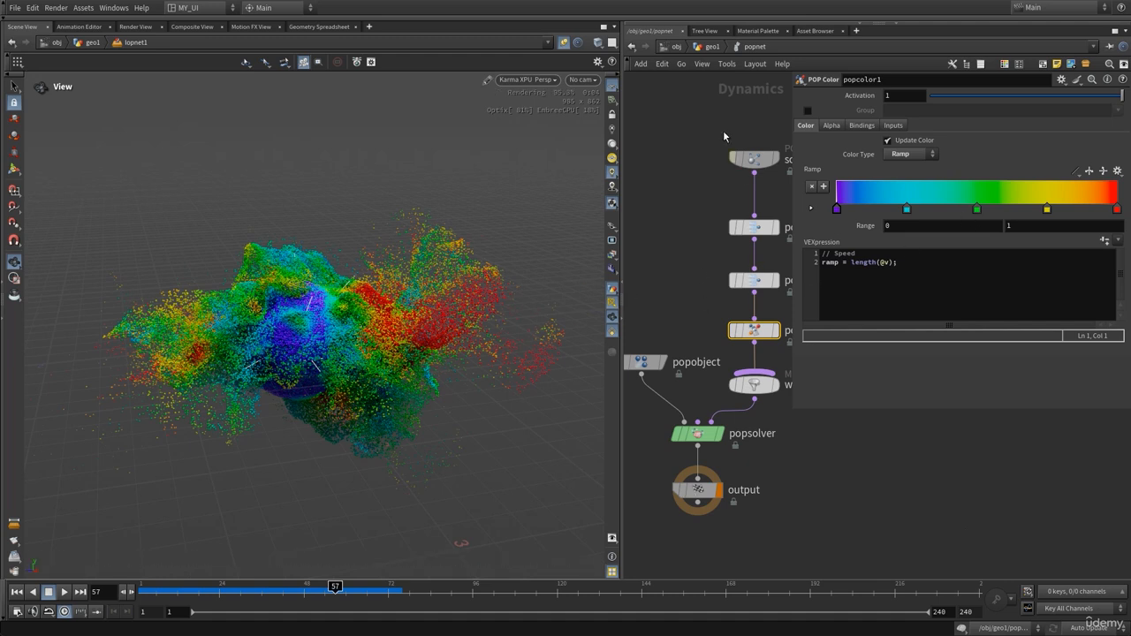
left_click(715, 52)
key("p")
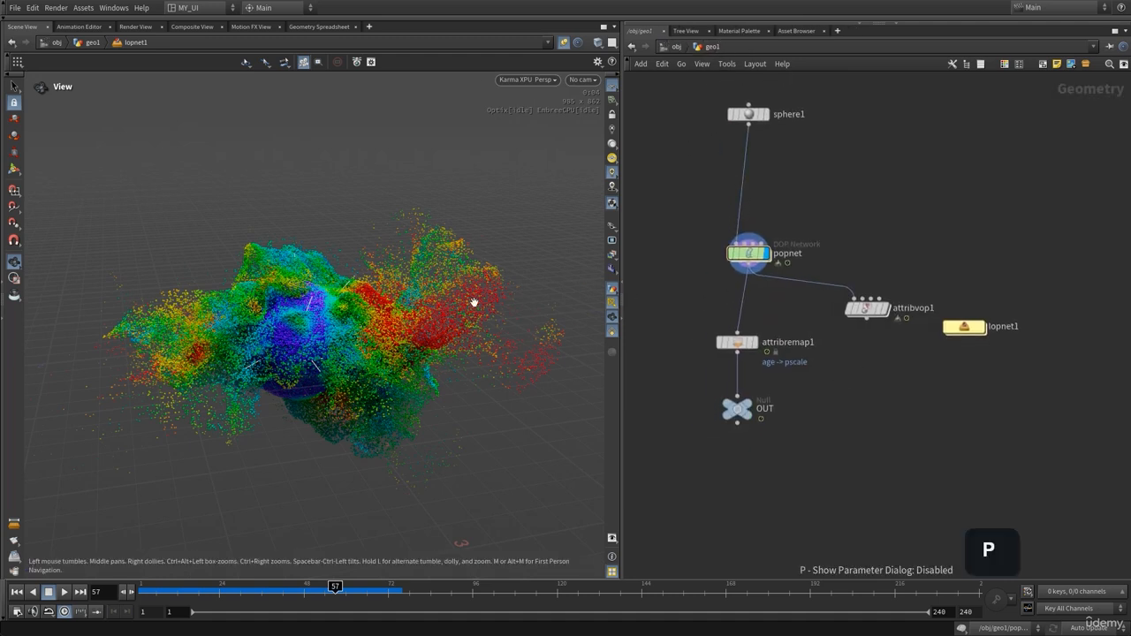